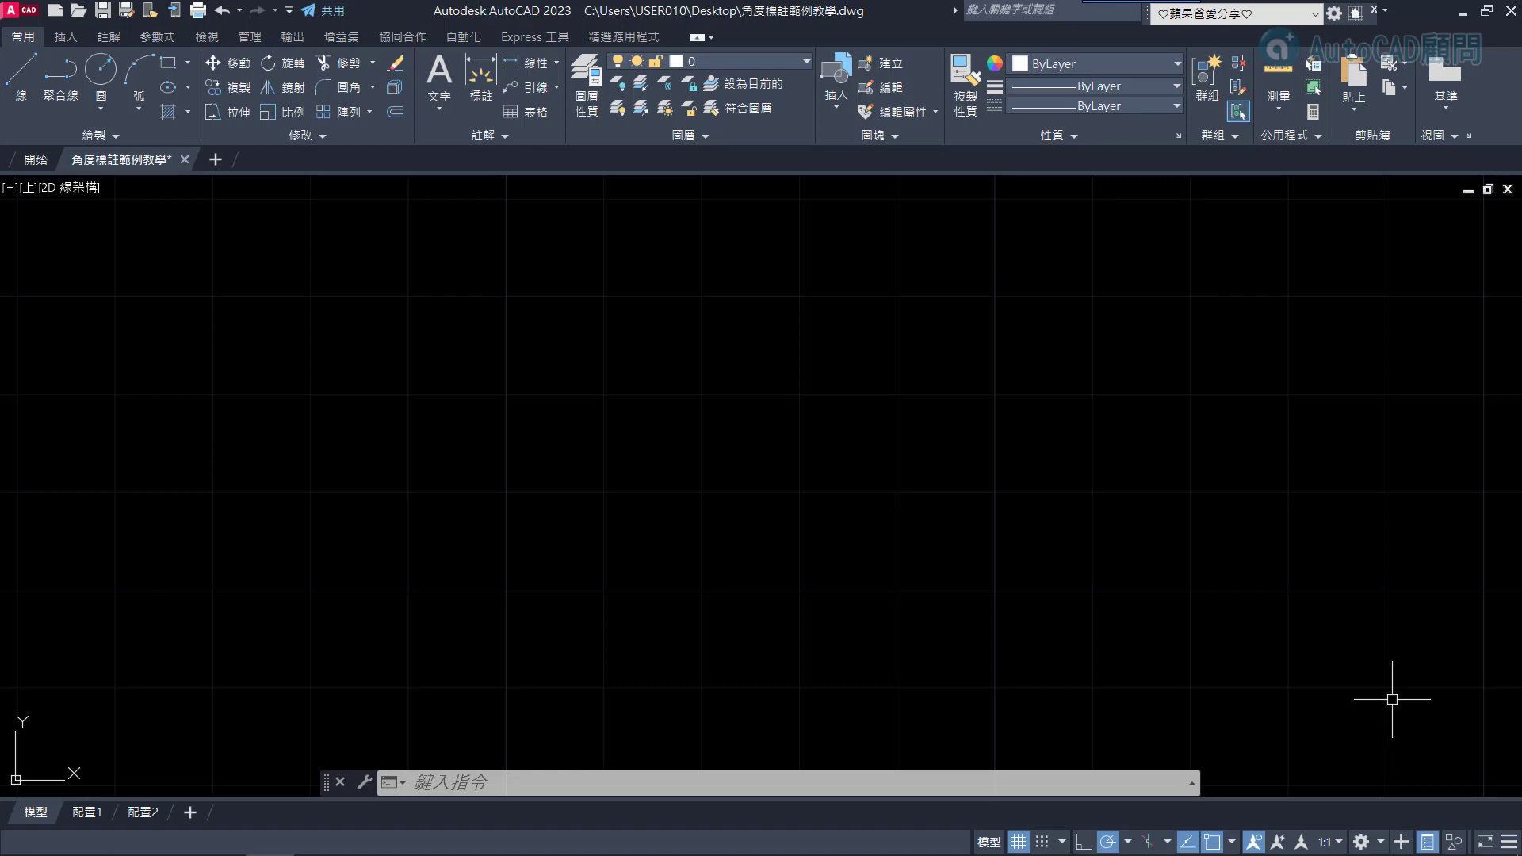
# Draw a radius-25 circle and a radius line from its centre to the right edge
pyautogui.press('Return')
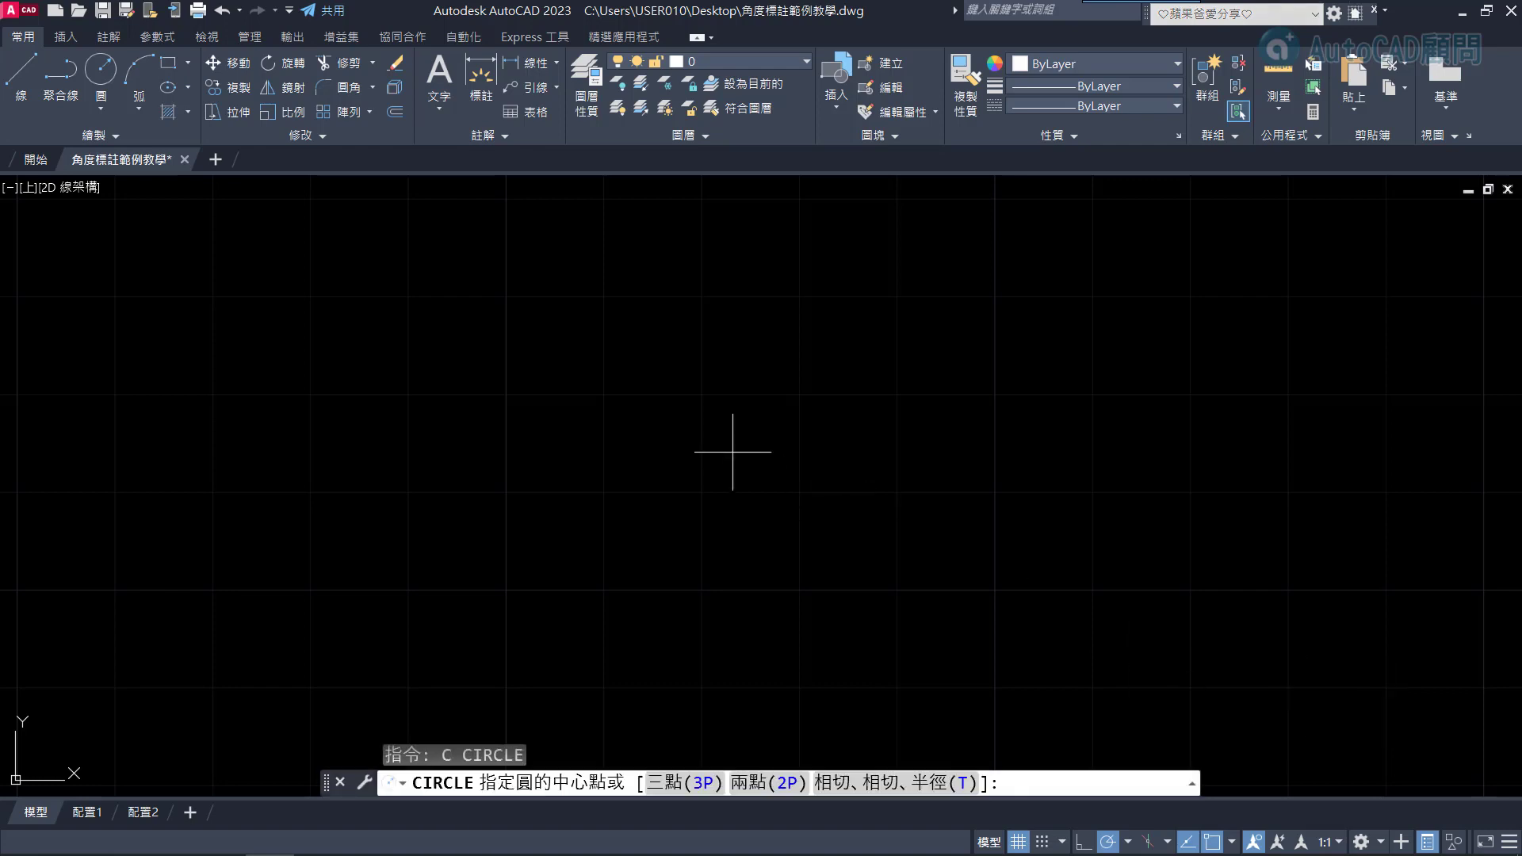
pyautogui.click(711, 440)
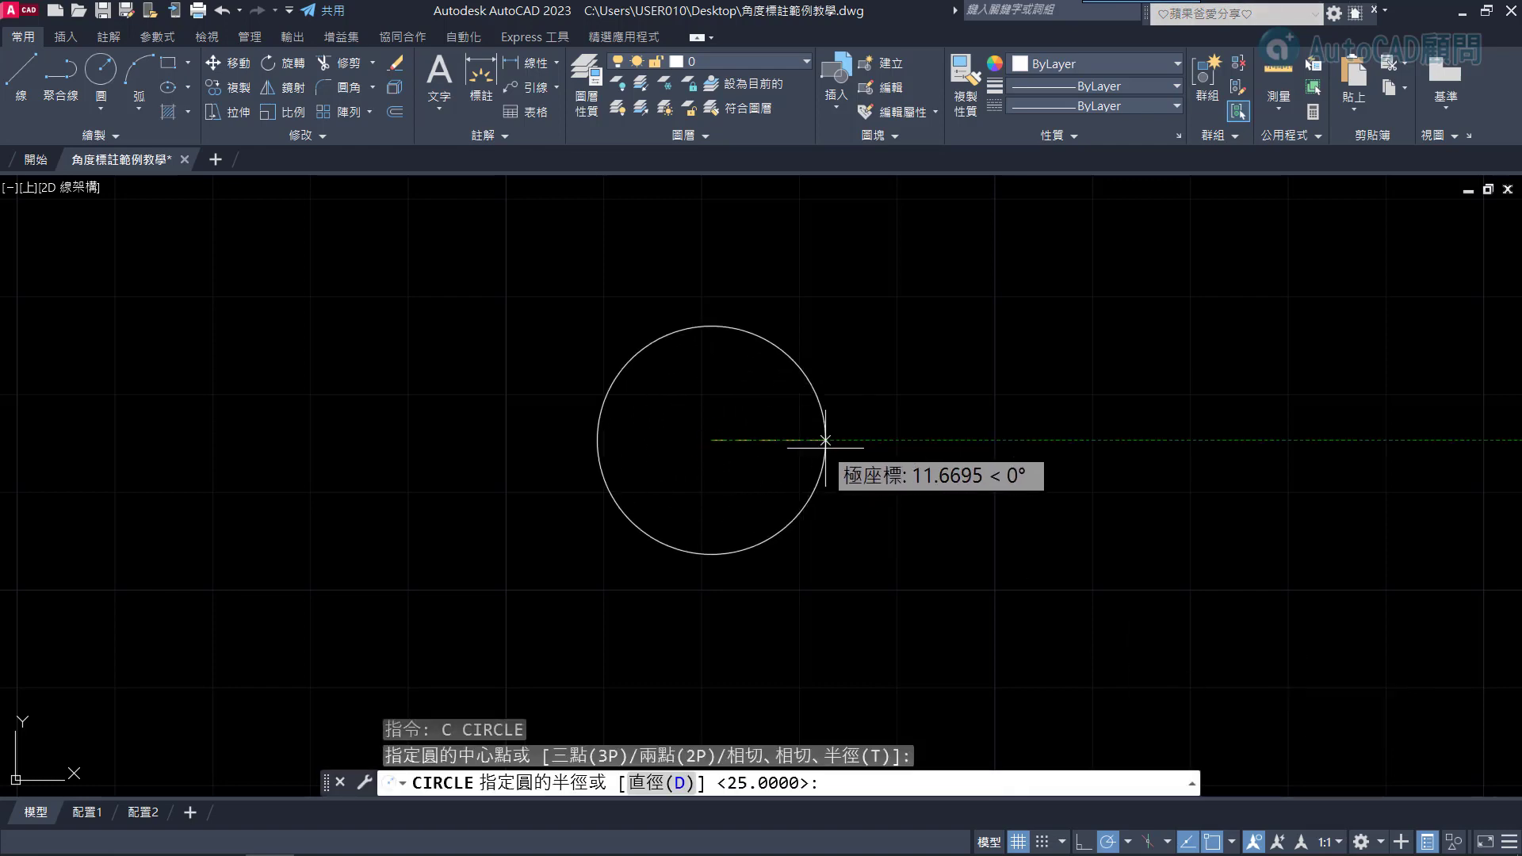
pyautogui.write('25')
pyautogui.press('Return')
pyautogui.write('l')
pyautogui.press('Return')
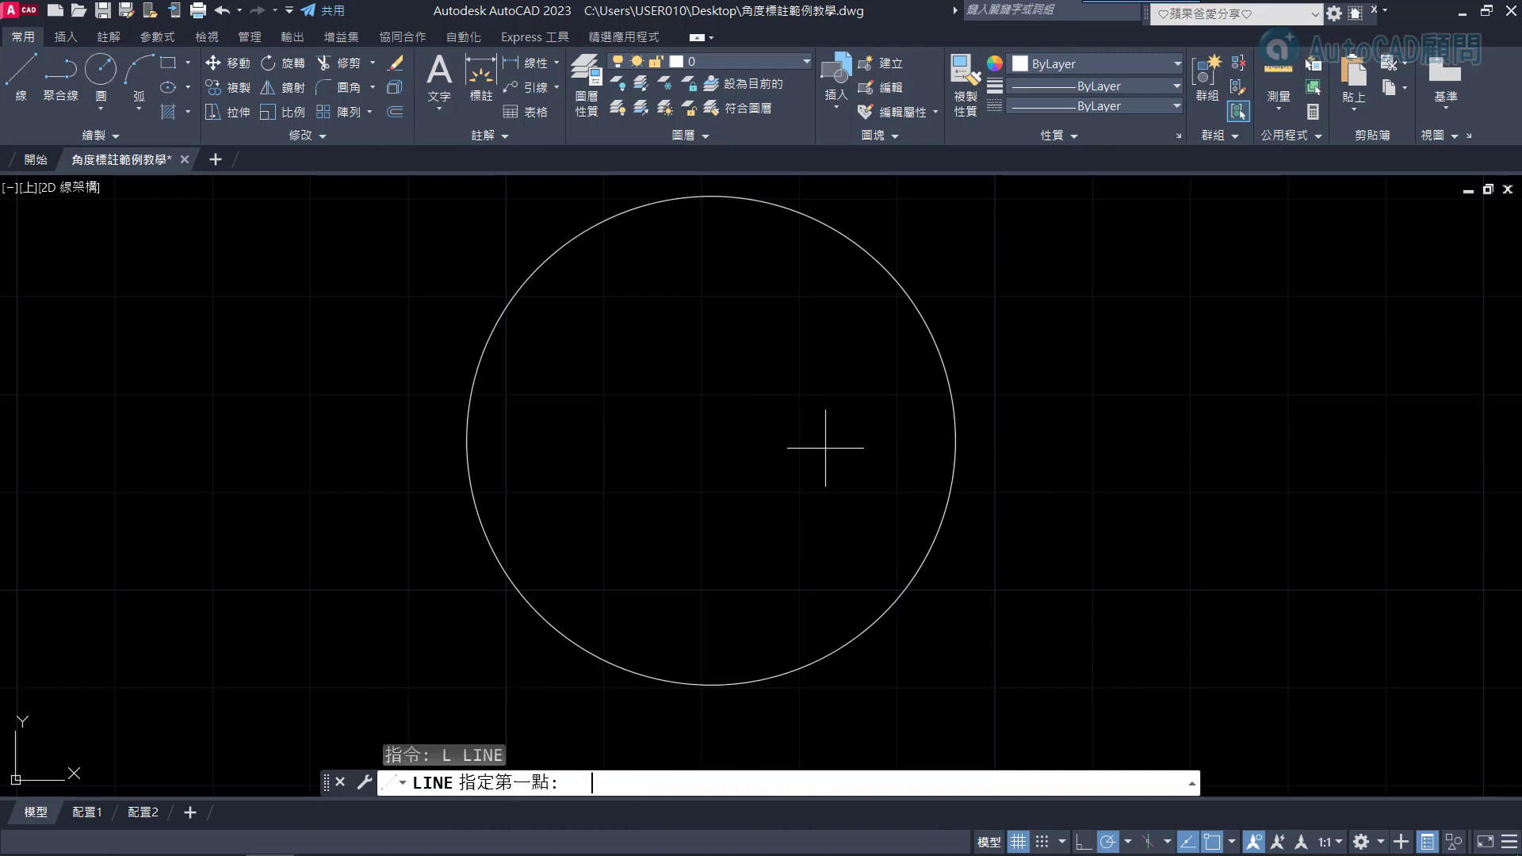
pyautogui.click(711, 440)
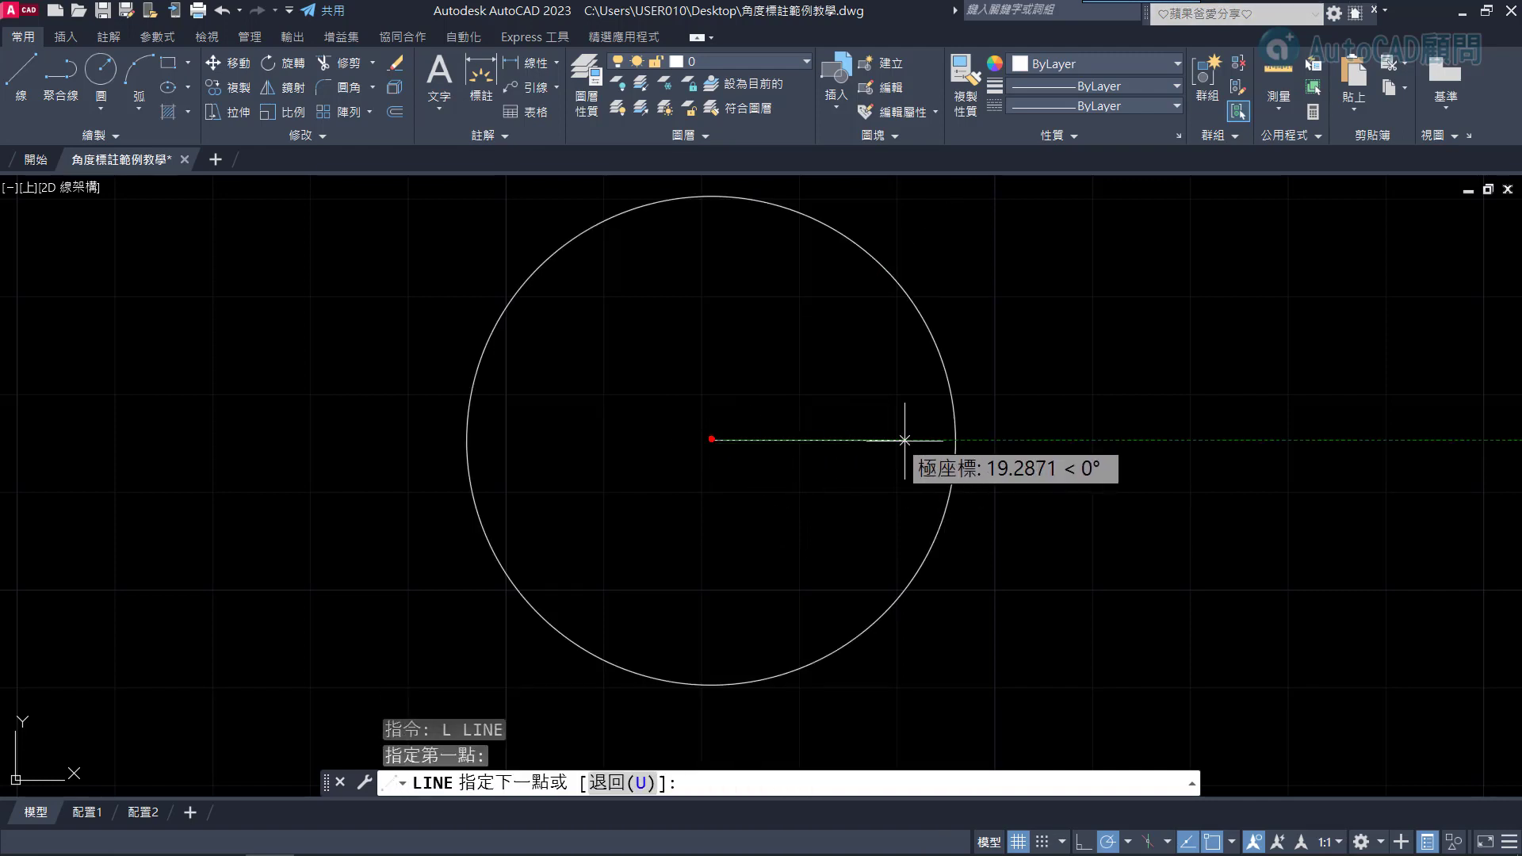
pyautogui.click(955, 440)
pyautogui.press('Escape')
# Grip-rotate the radius line with Copy to add radii at upper right, upper left, lower left and bottom
pyautogui.click(805, 510)
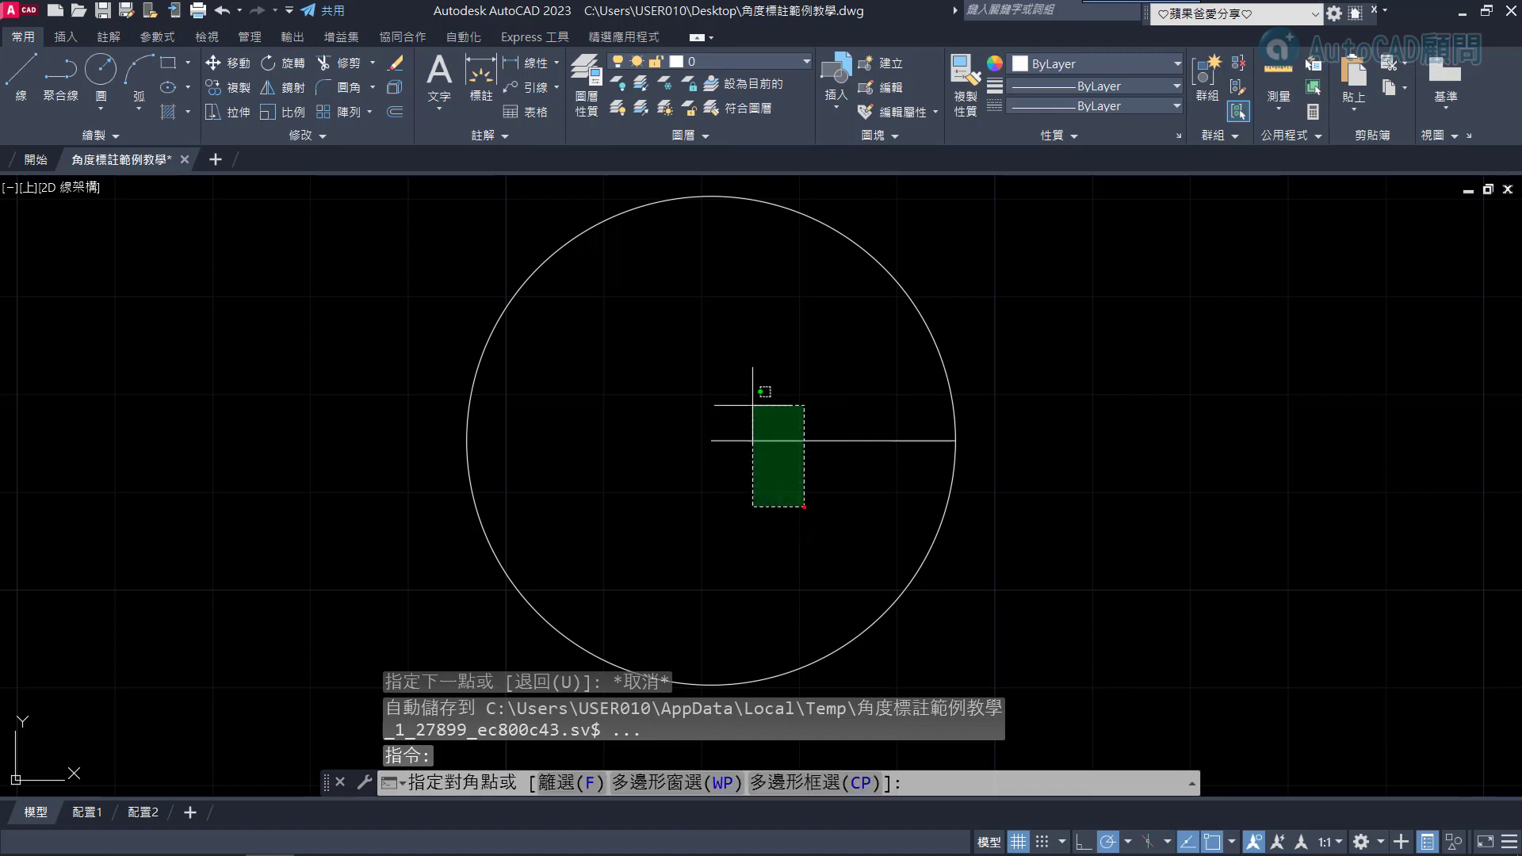
pyautogui.click(749, 400)
pyautogui.click(711, 439)
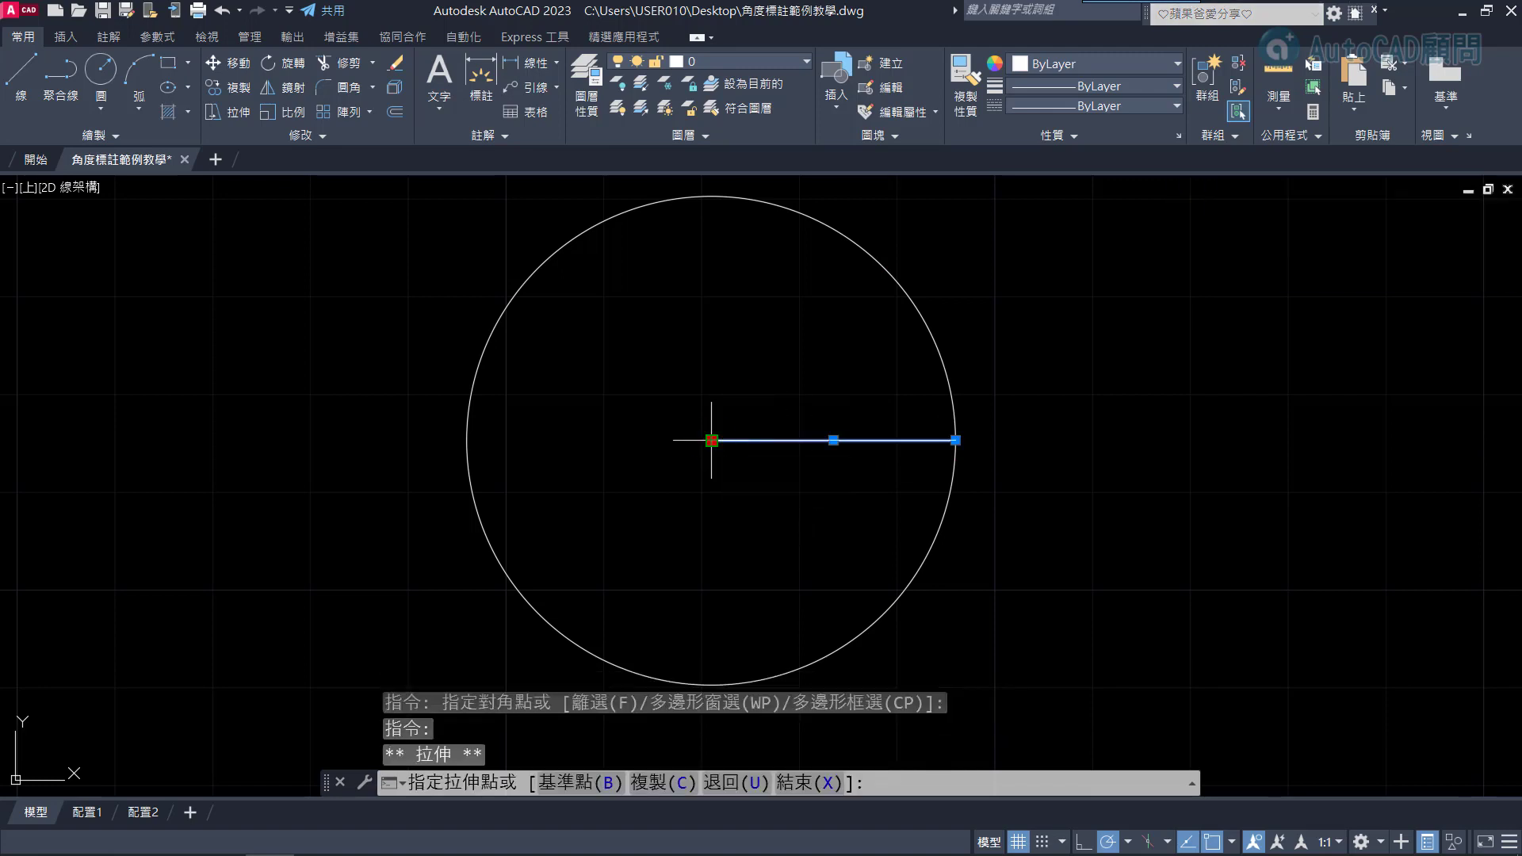
pyautogui.write('RO')
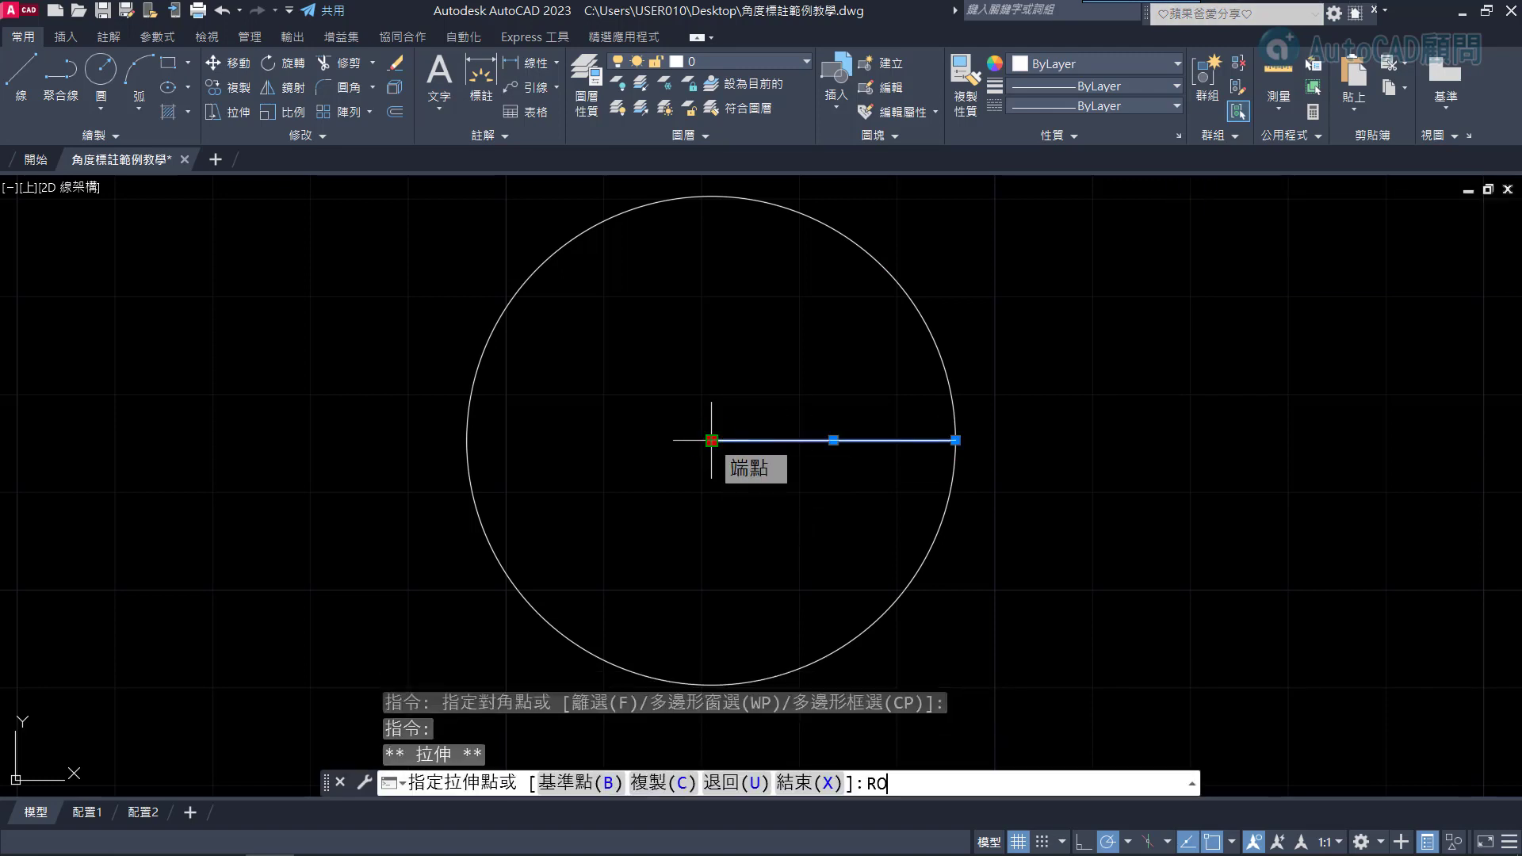
pyautogui.press('Return')
pyautogui.write('c')
pyautogui.press('Return')
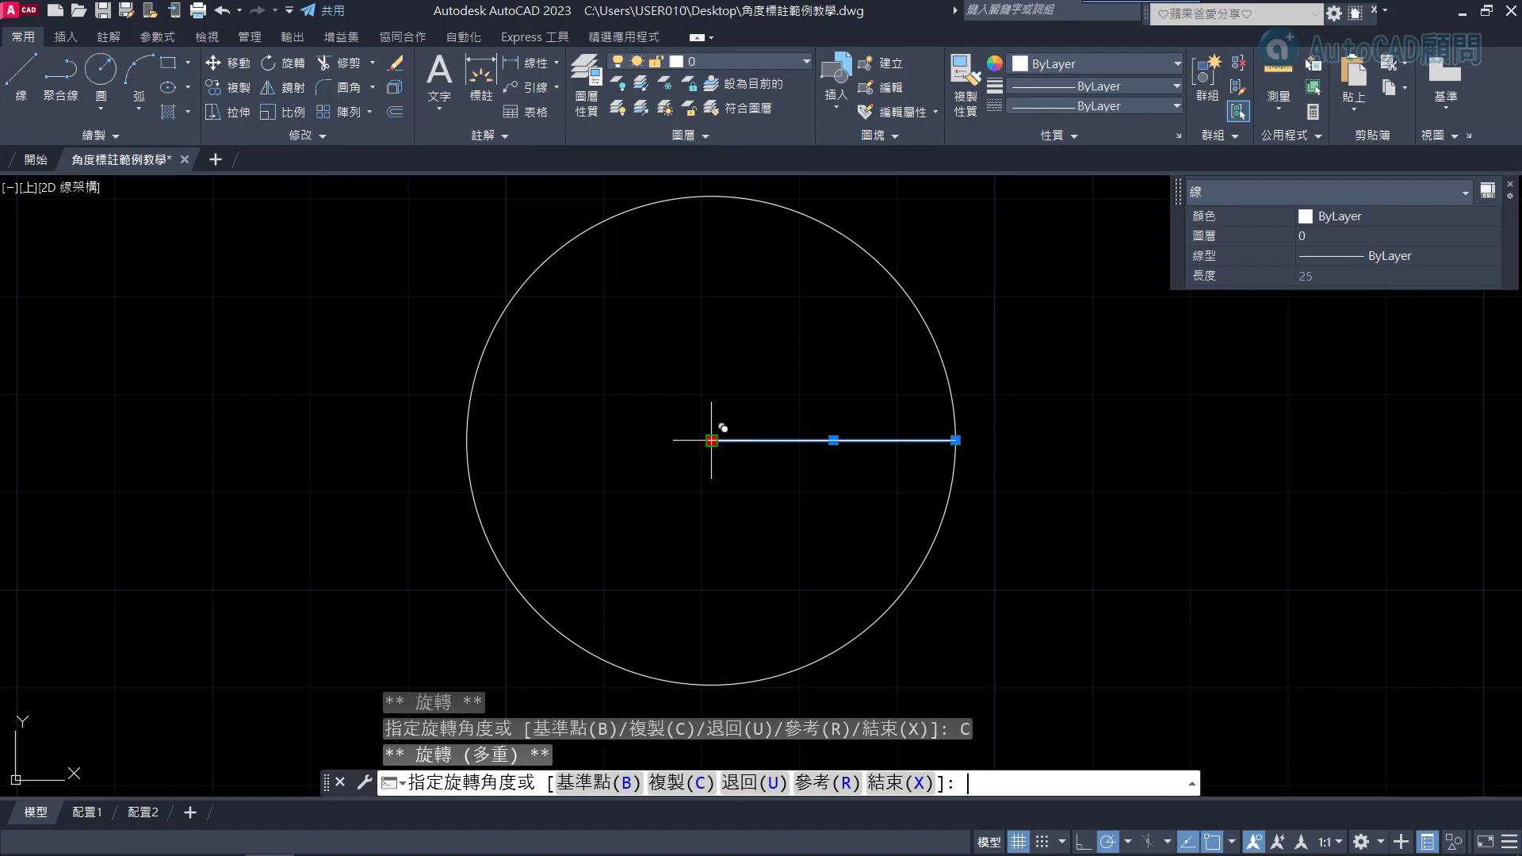
pyautogui.click(852, 231)
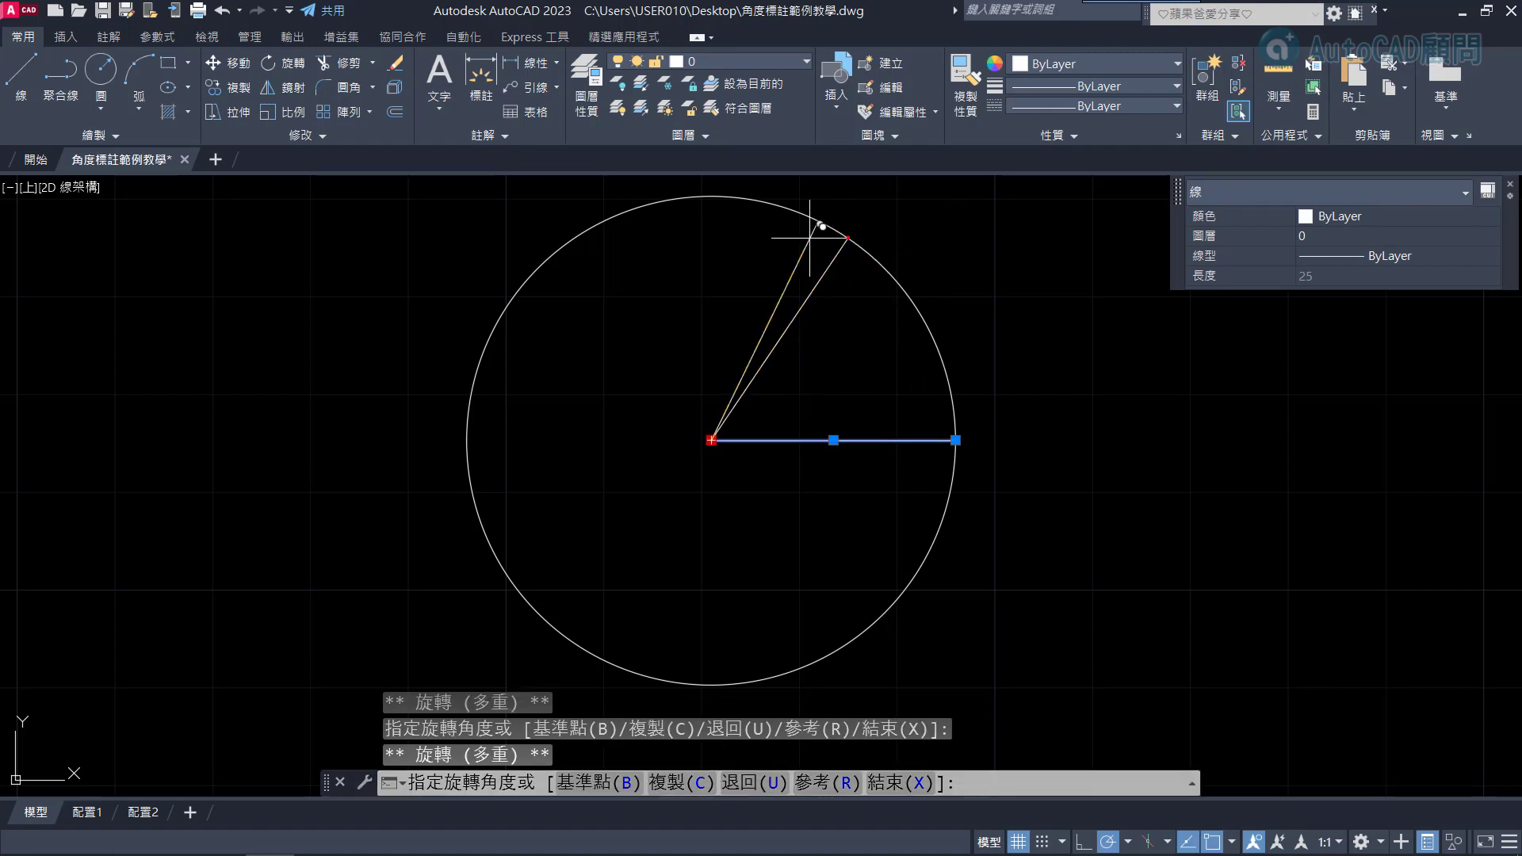
pyautogui.click(518, 274)
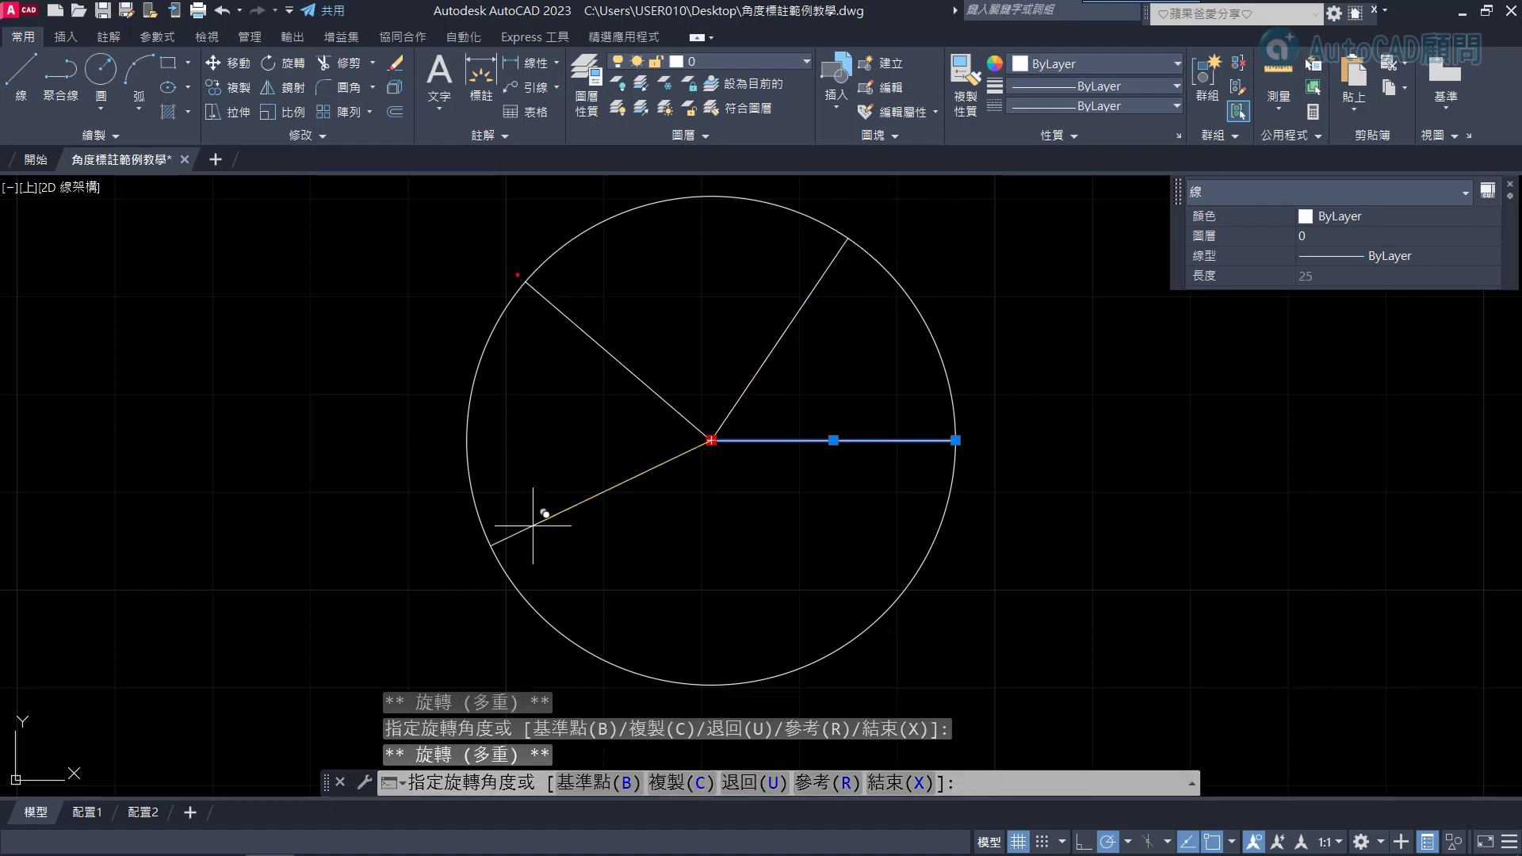
pyautogui.click(530, 606)
pyautogui.click(761, 679)
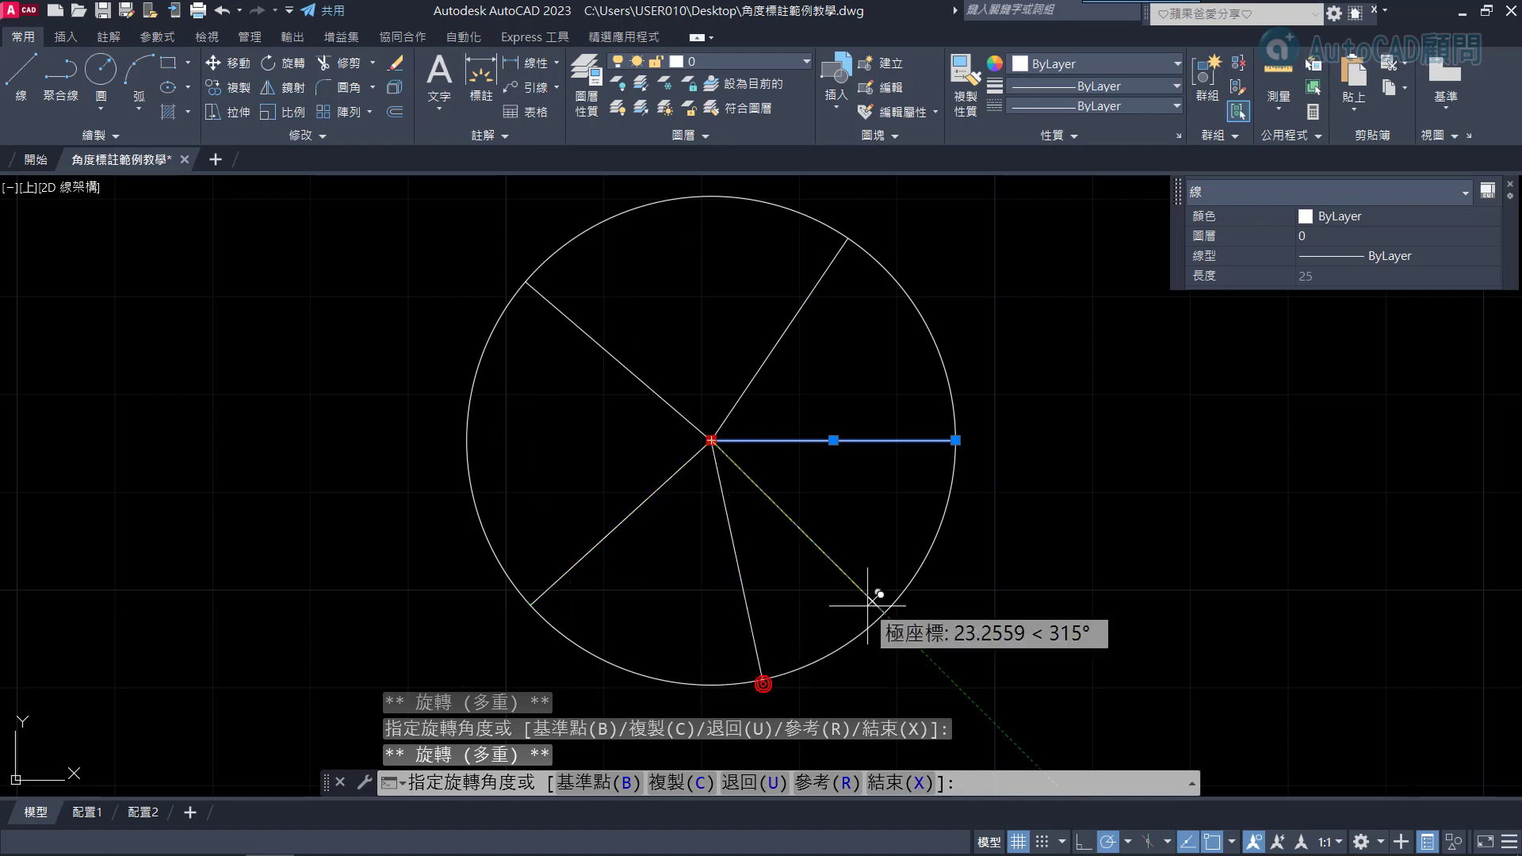
pyautogui.press('Escape')
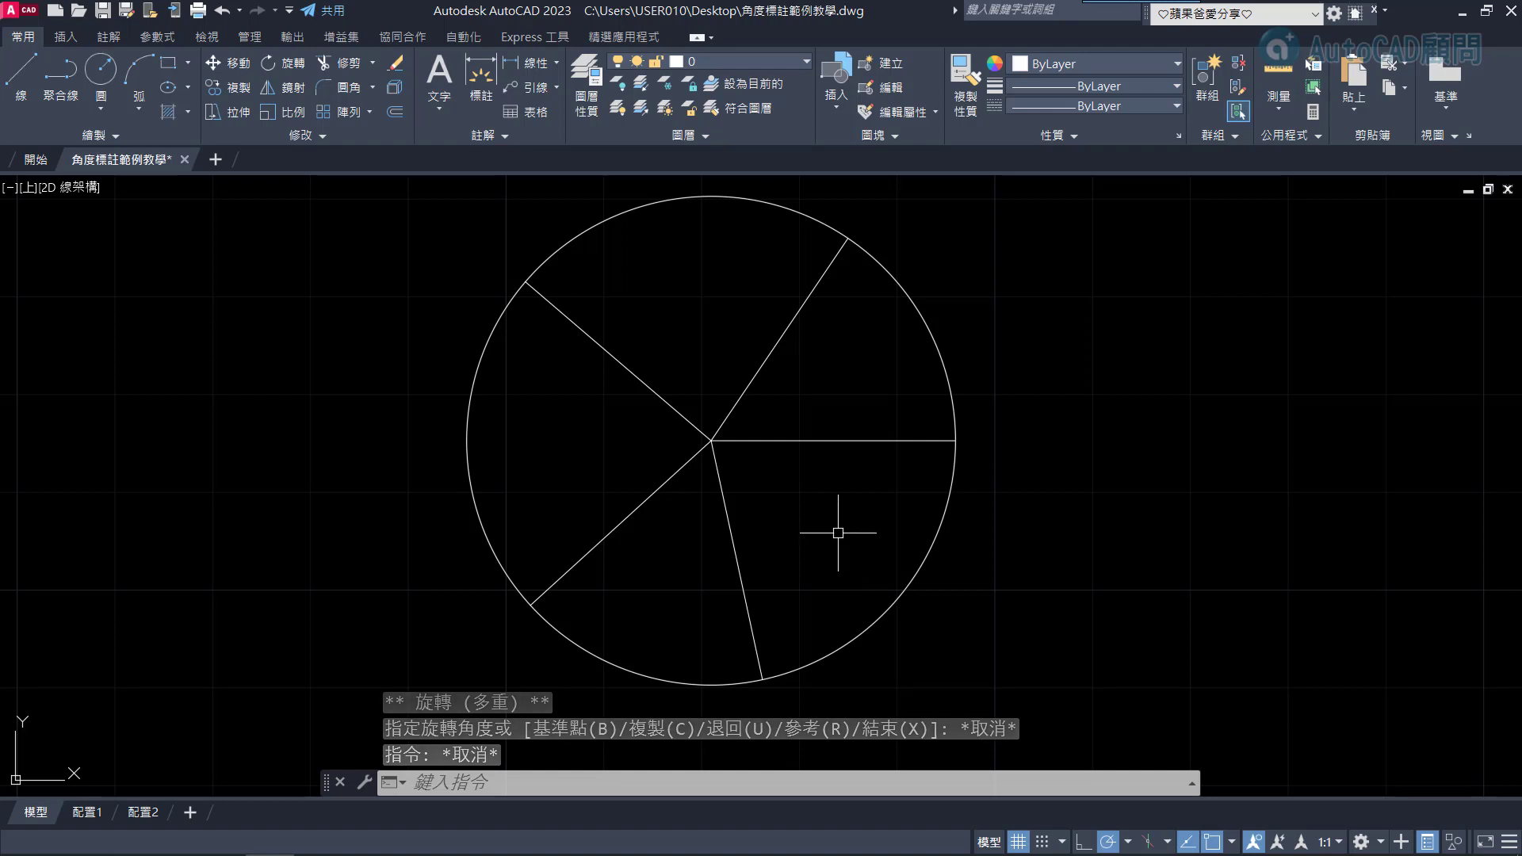
# Open the Dimension Style Manager with D and start modifying the ISO-25 style
pyautogui.moveTo(830, 509); pyautogui.dragTo(834, 513, button='middle')
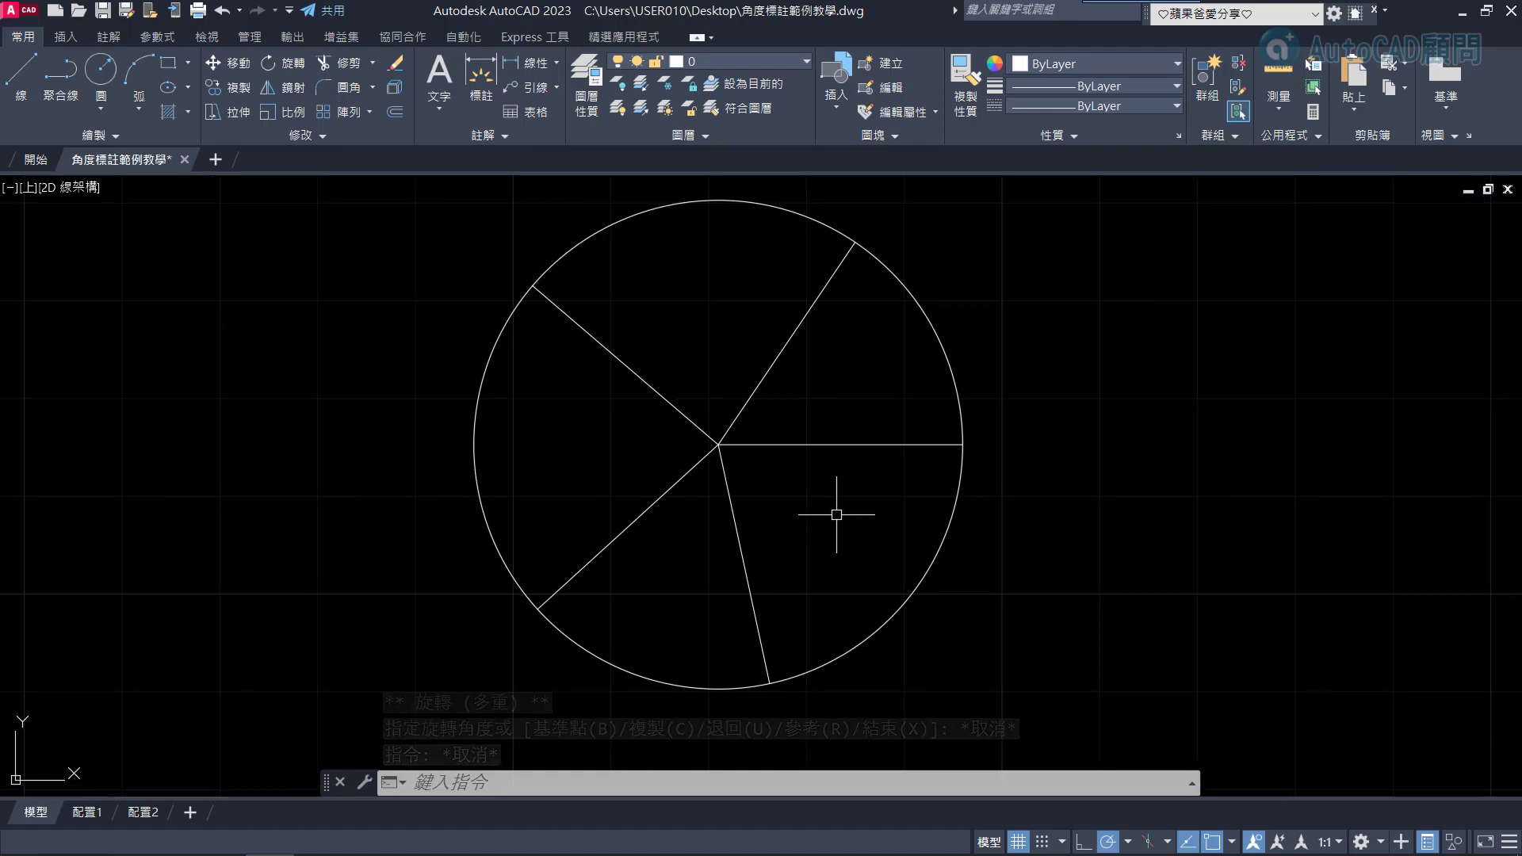
pyautogui.write('d')
pyautogui.press('Return')
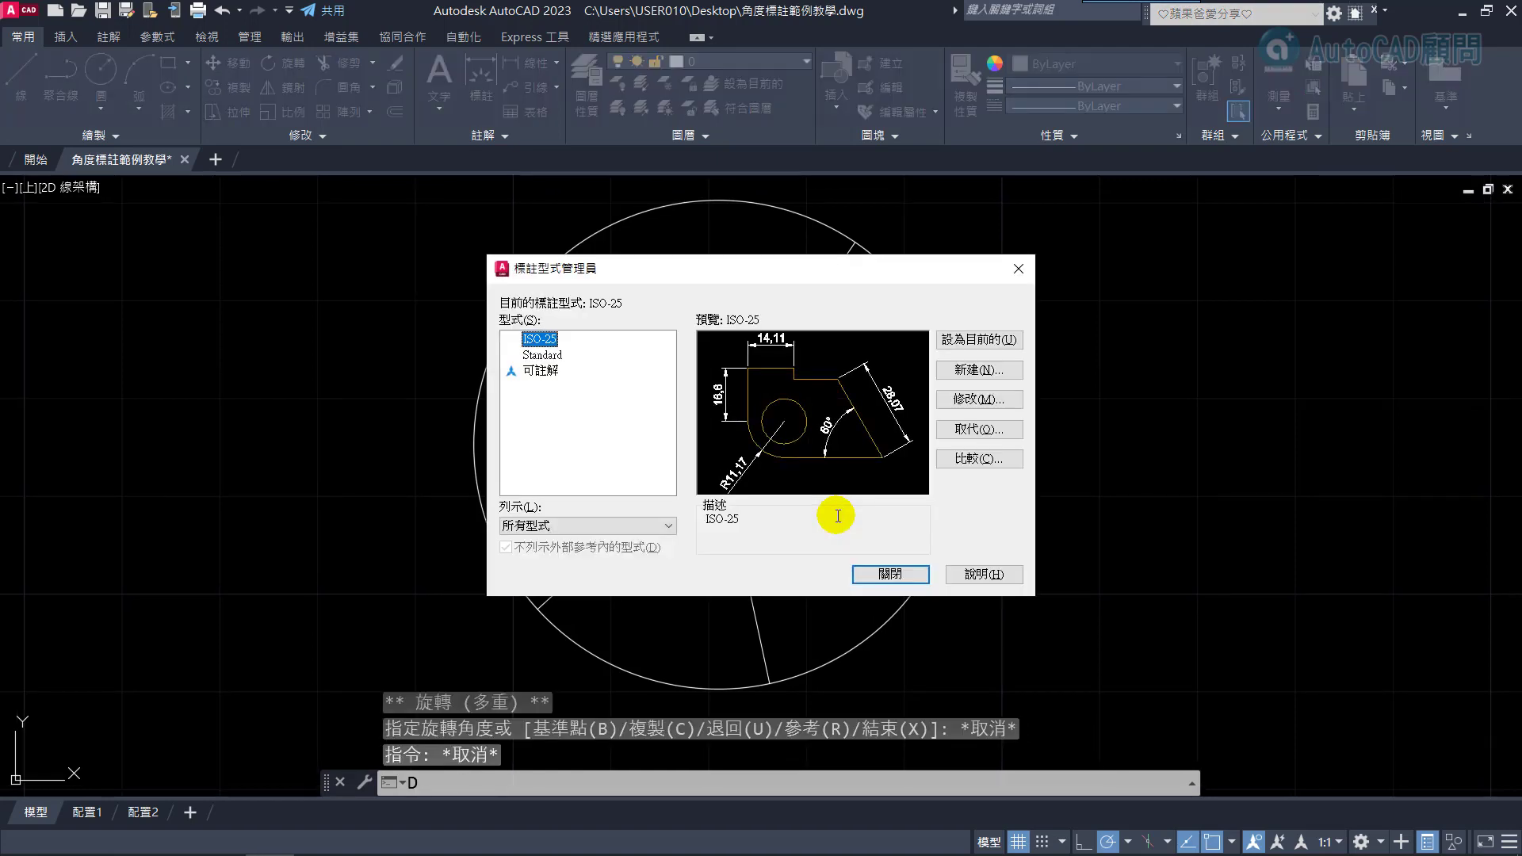
pyautogui.click(969, 399)
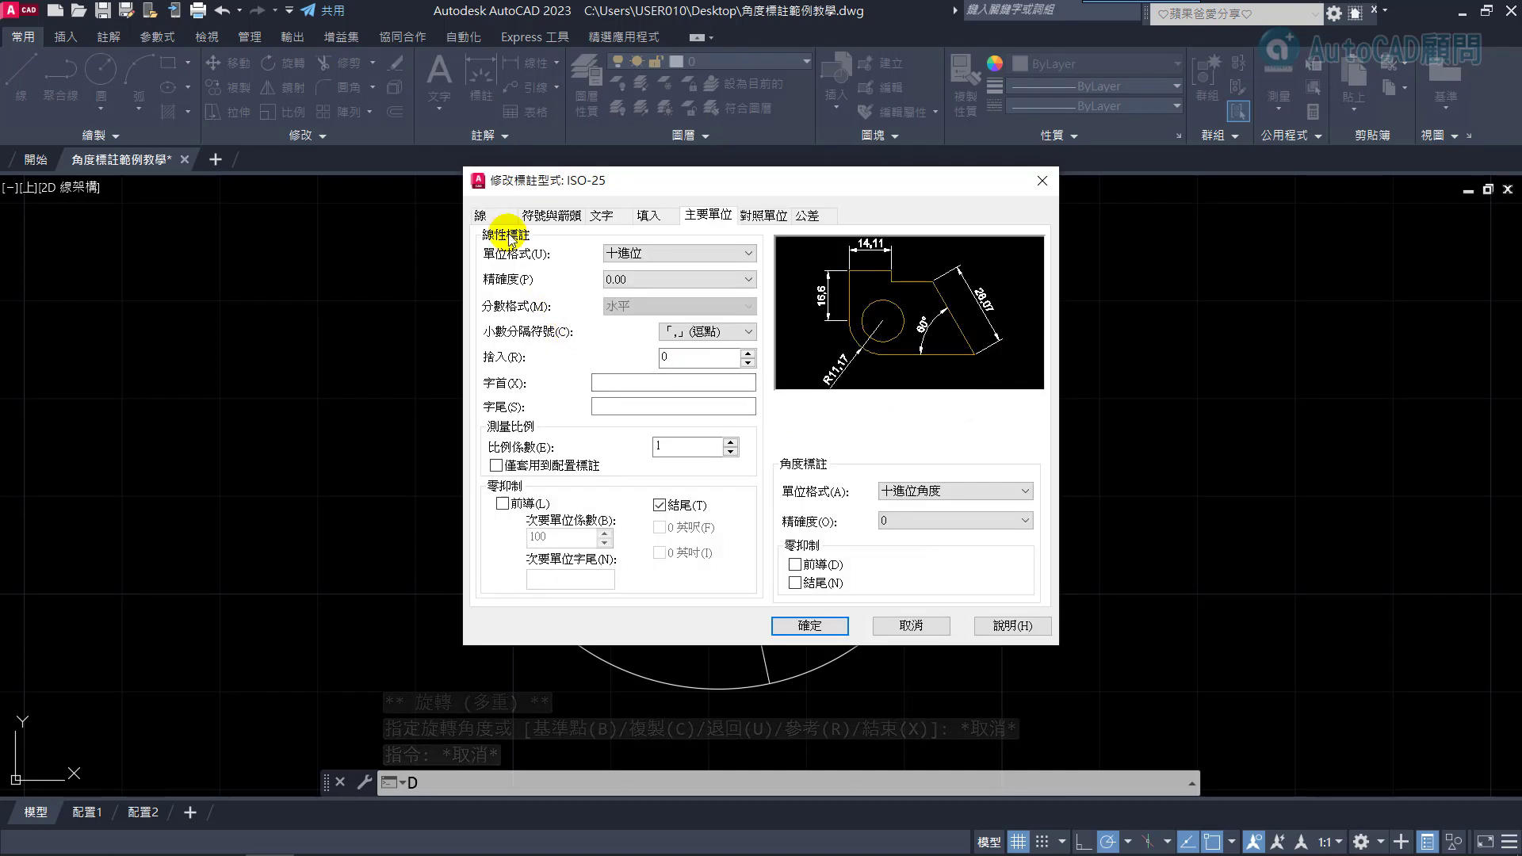
# Suppress Dim line 1, Dim line 2, Ext line 1 and Ext line 2 in ISO-25's Lines settings
pyautogui.click(493, 218)
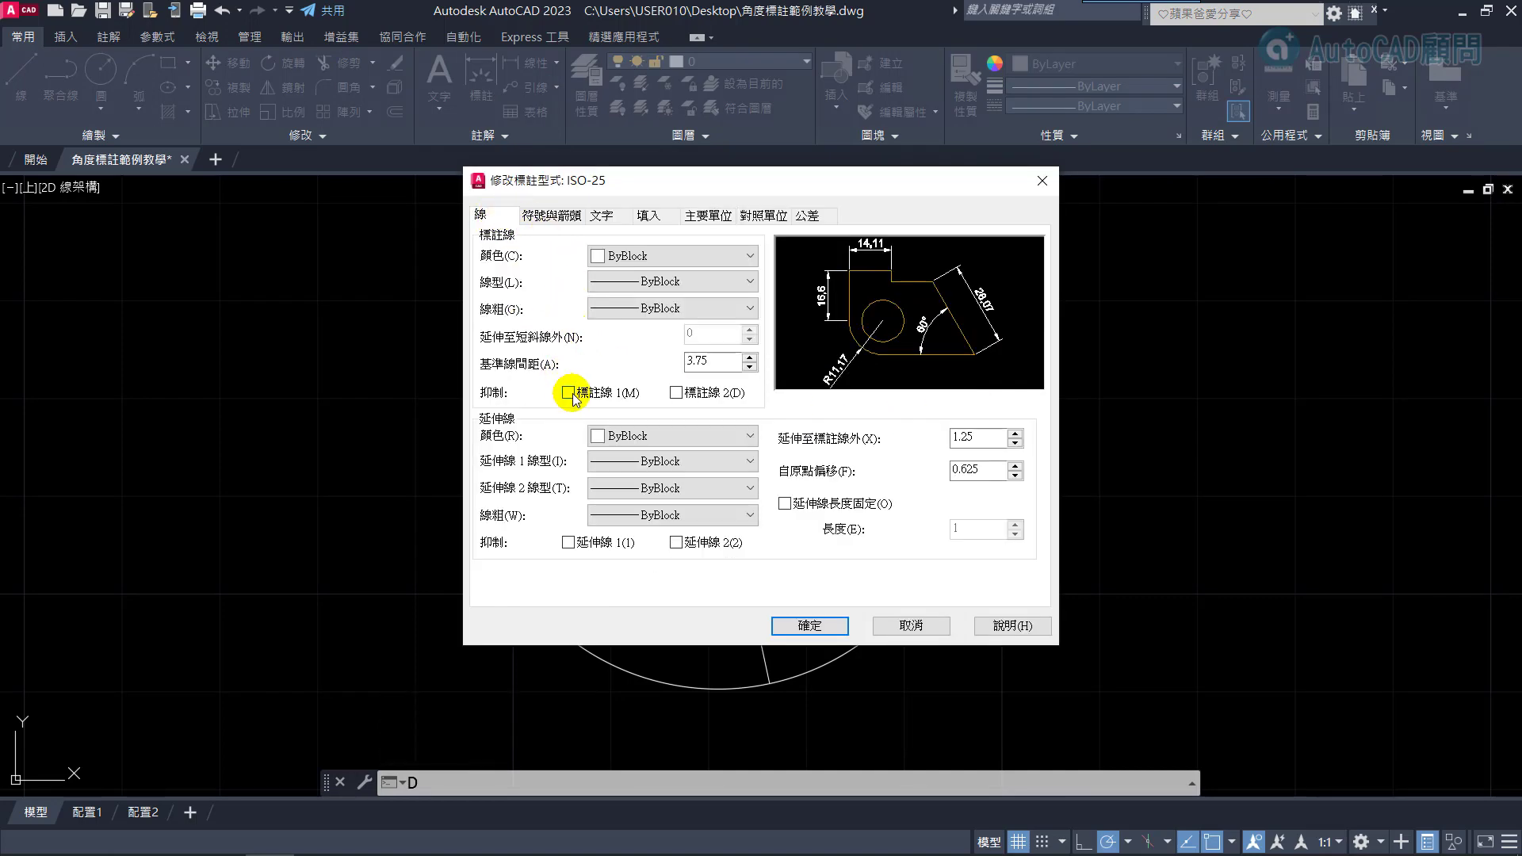
pyautogui.click(568, 392)
pyautogui.click(676, 393)
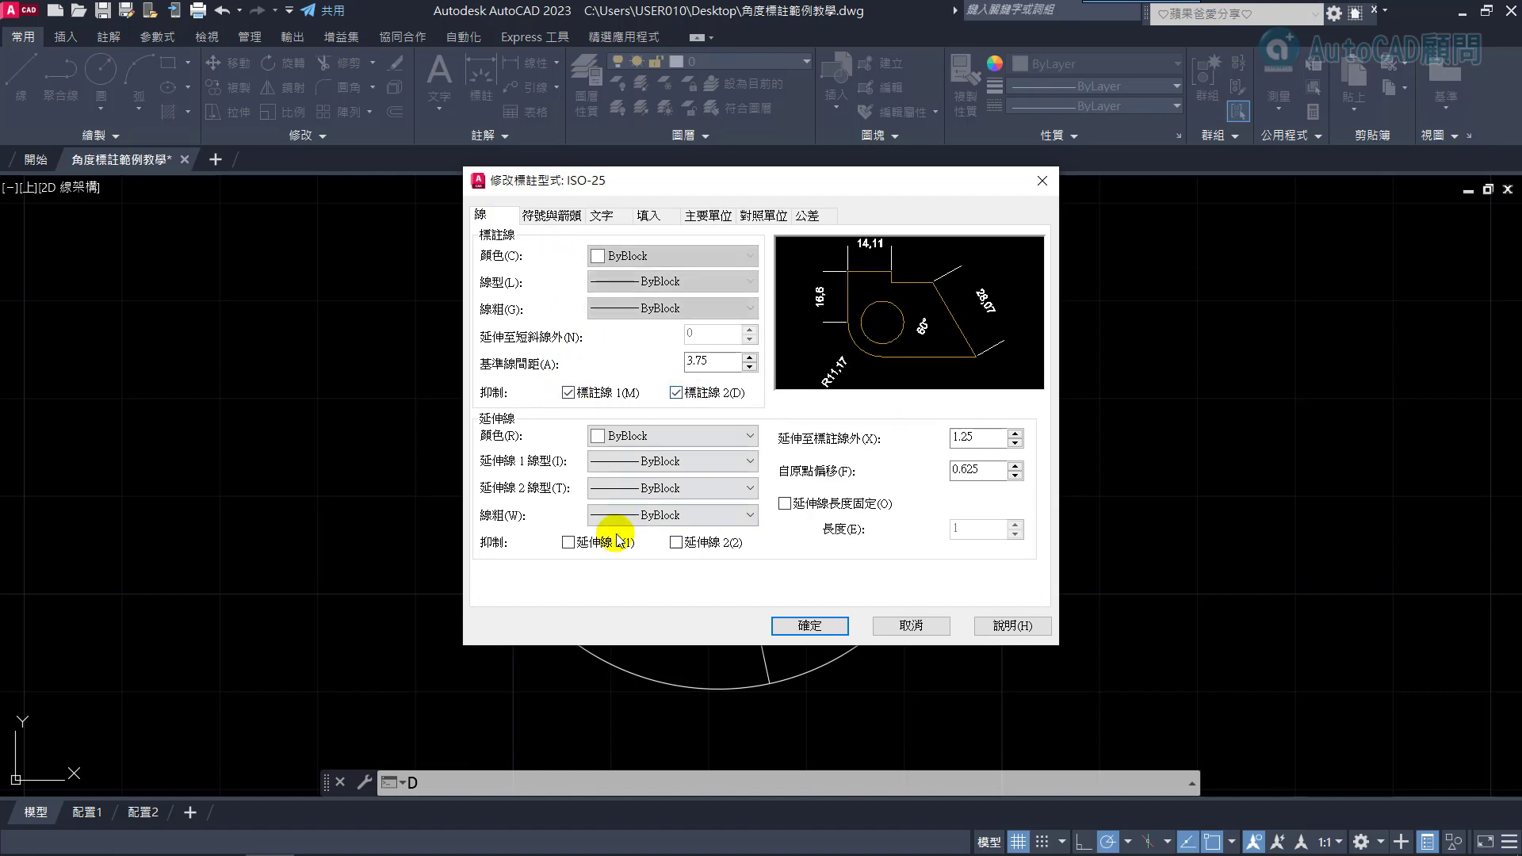
pyautogui.click(568, 542)
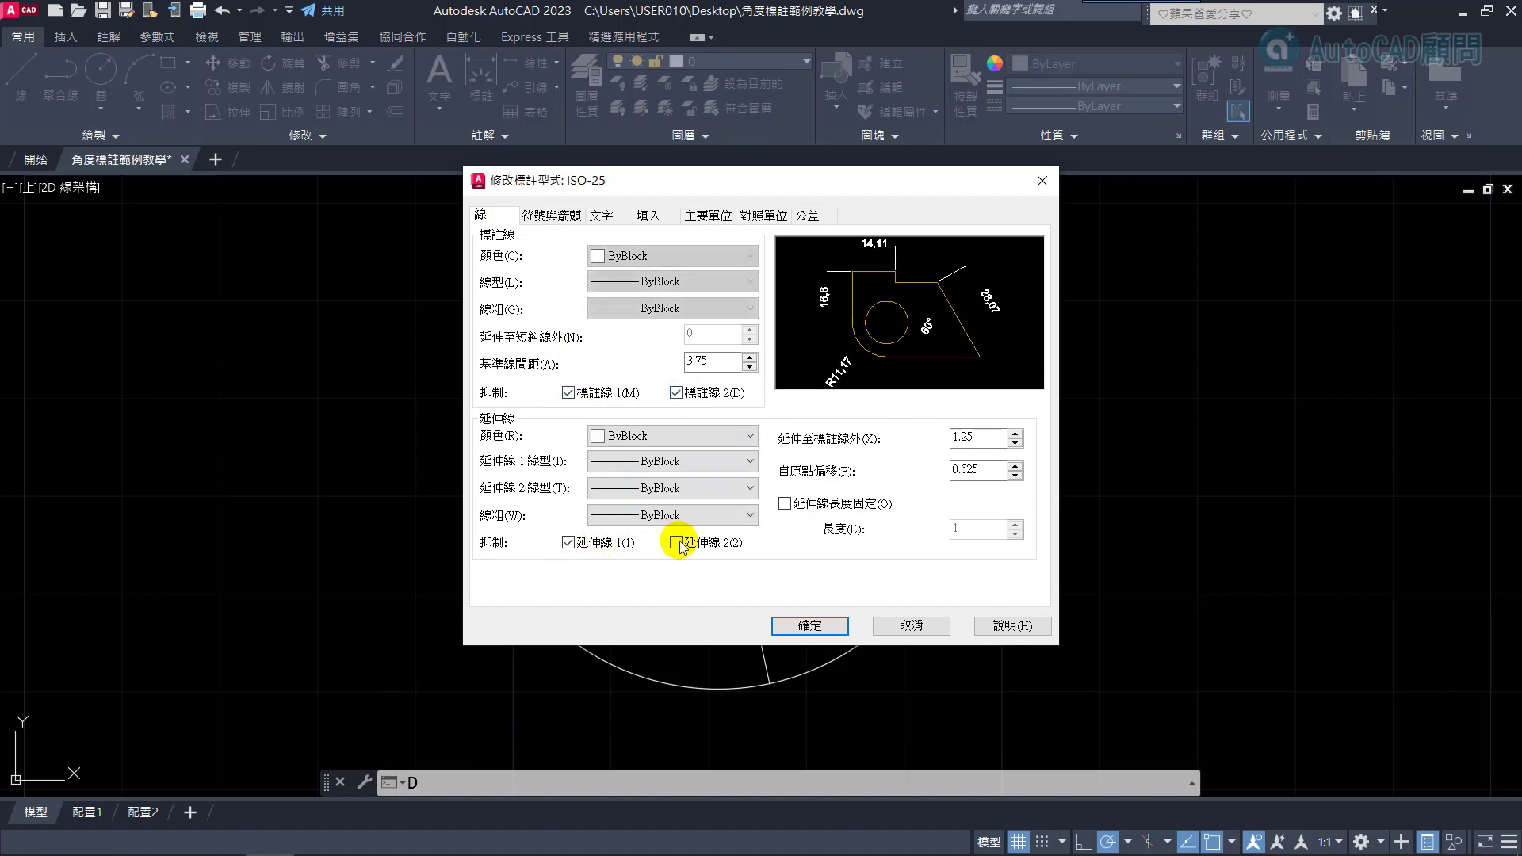
pyautogui.click(676, 543)
# Set ISO-25 text to Centered vertically, Over Ext Line 2 horizontally, with offset from dim line 0
pyautogui.click(604, 216)
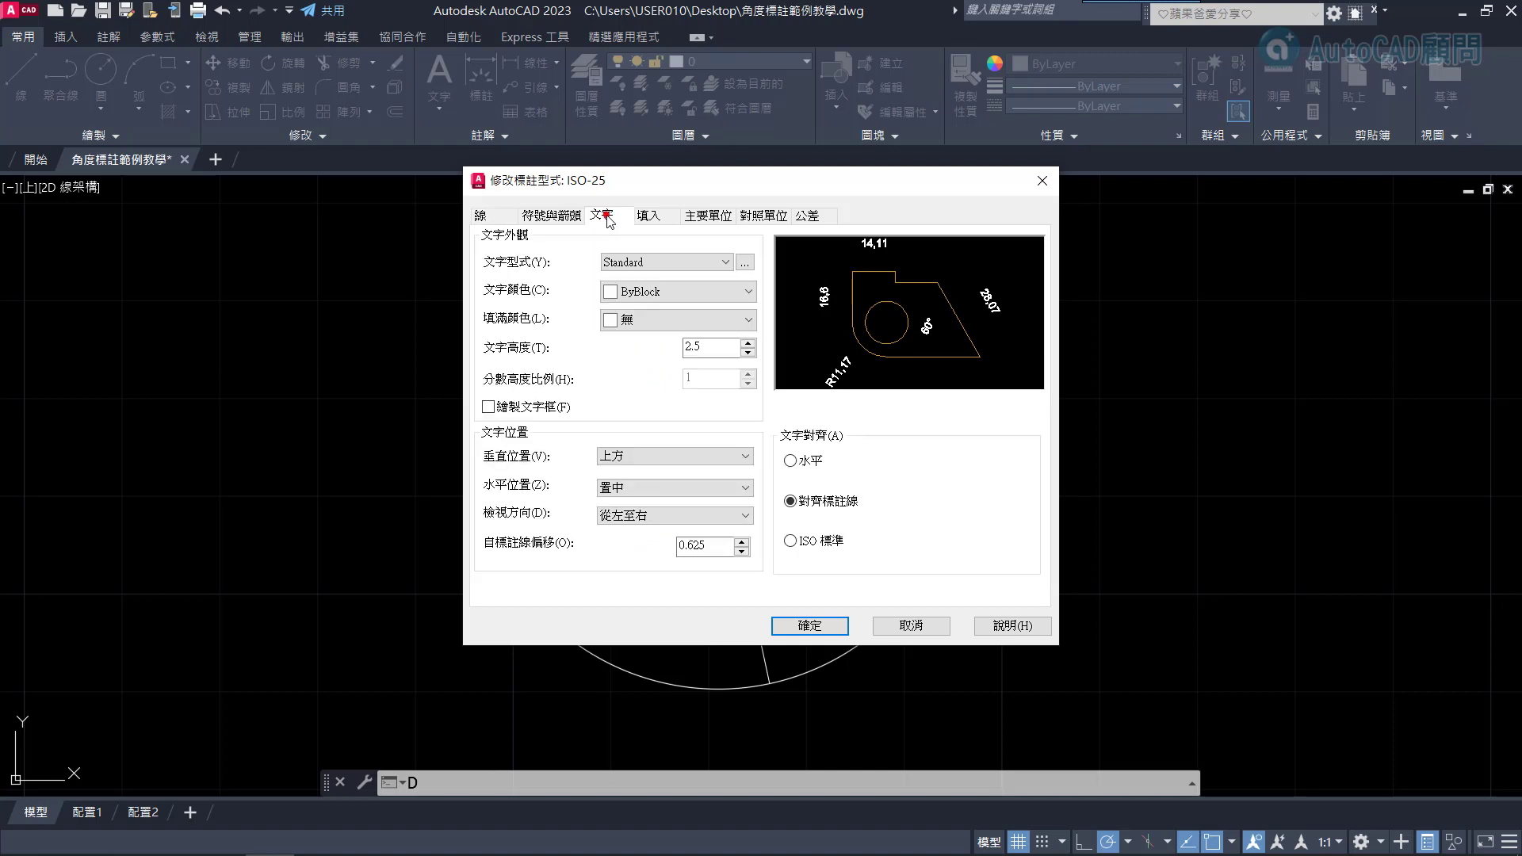
pyautogui.click(651, 455)
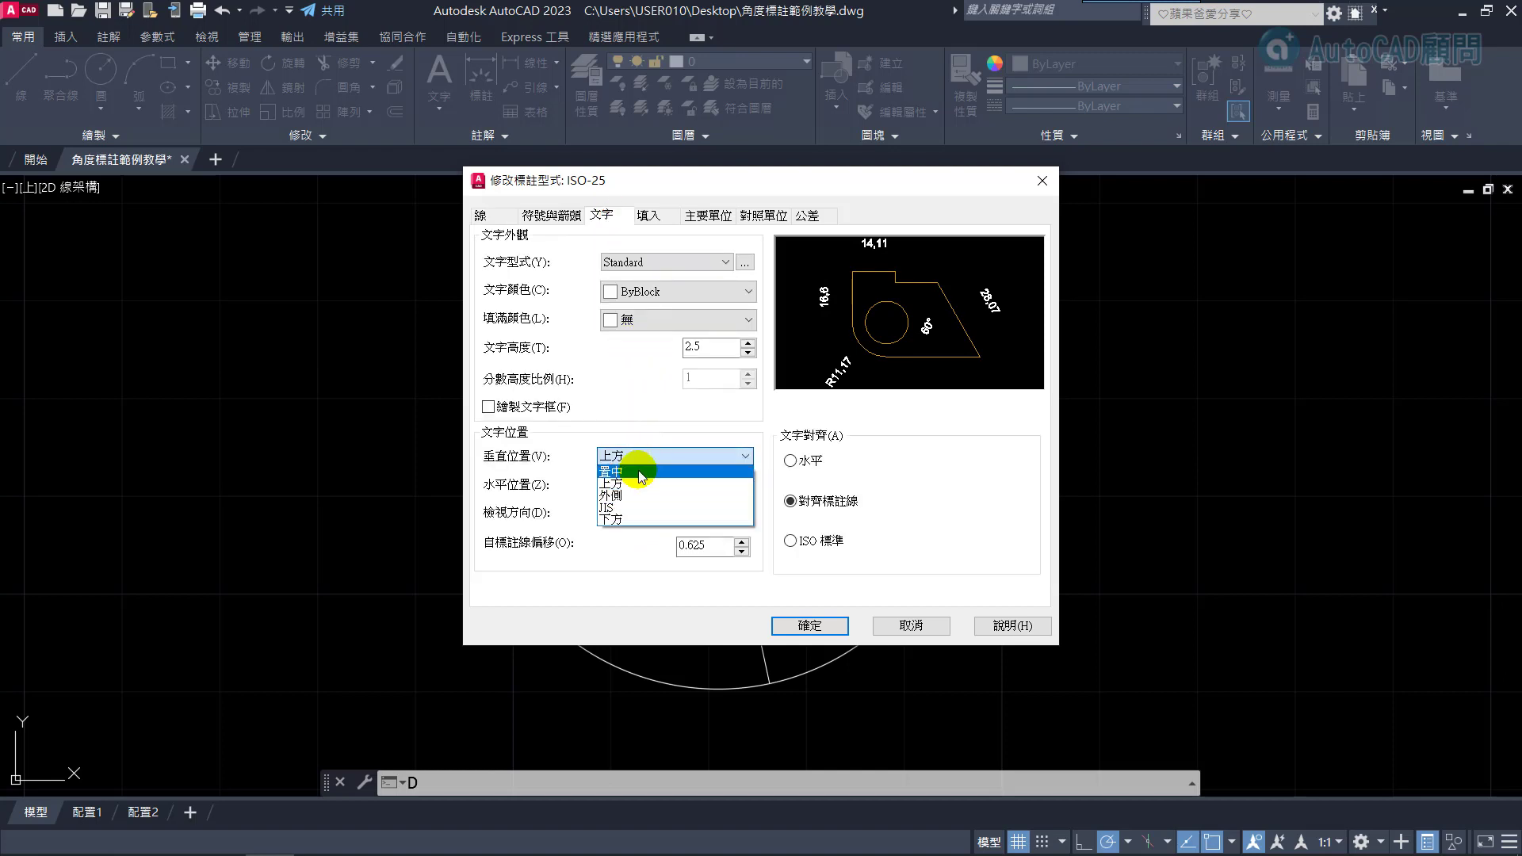
pyautogui.click(640, 471)
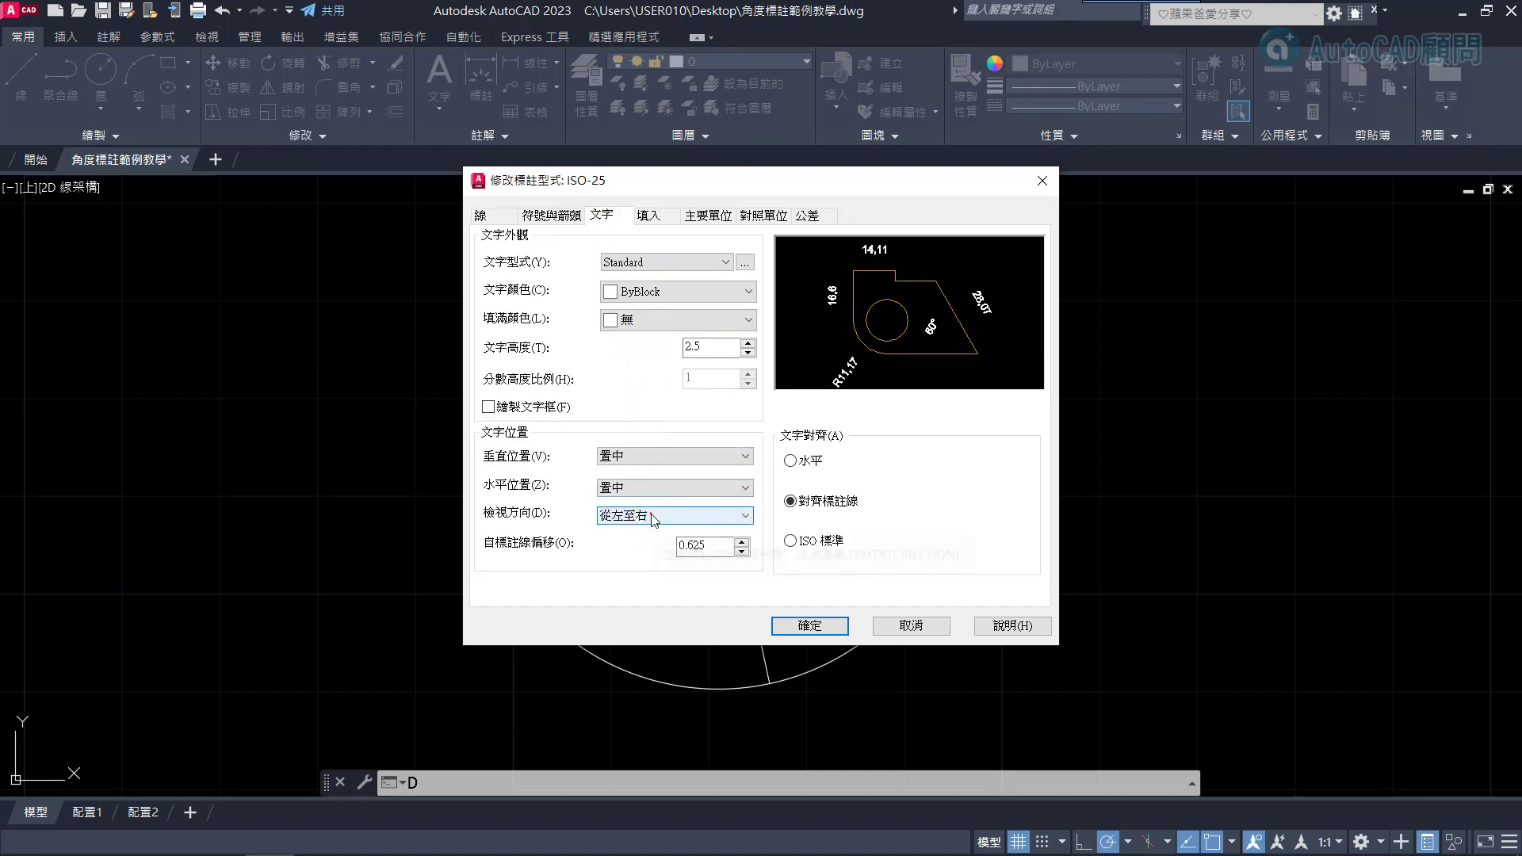
pyautogui.click(651, 513)
pyautogui.click(652, 513)
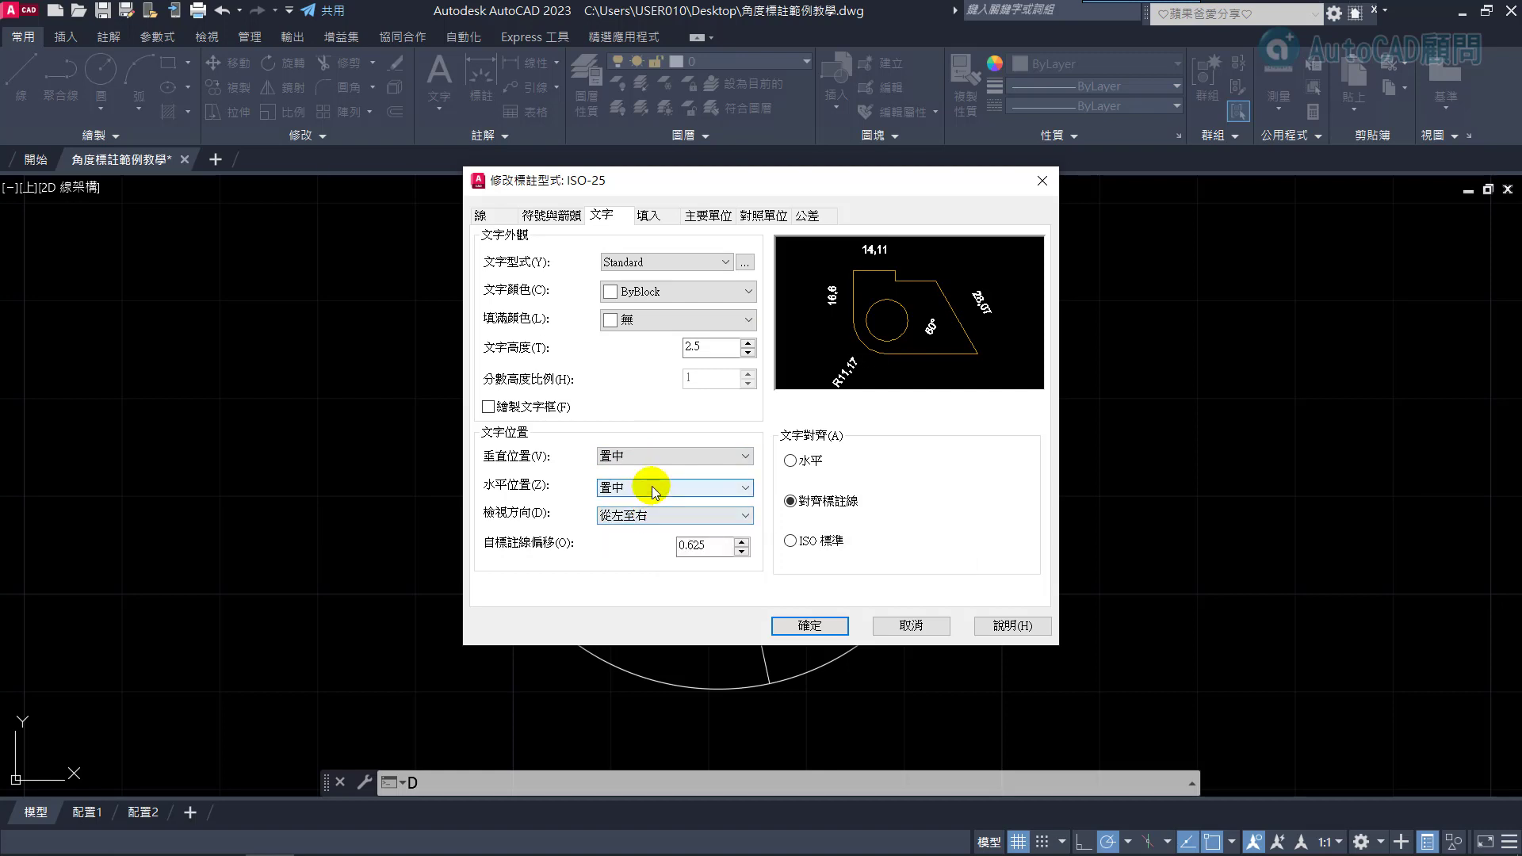
pyautogui.click(651, 487)
pyautogui.click(640, 550)
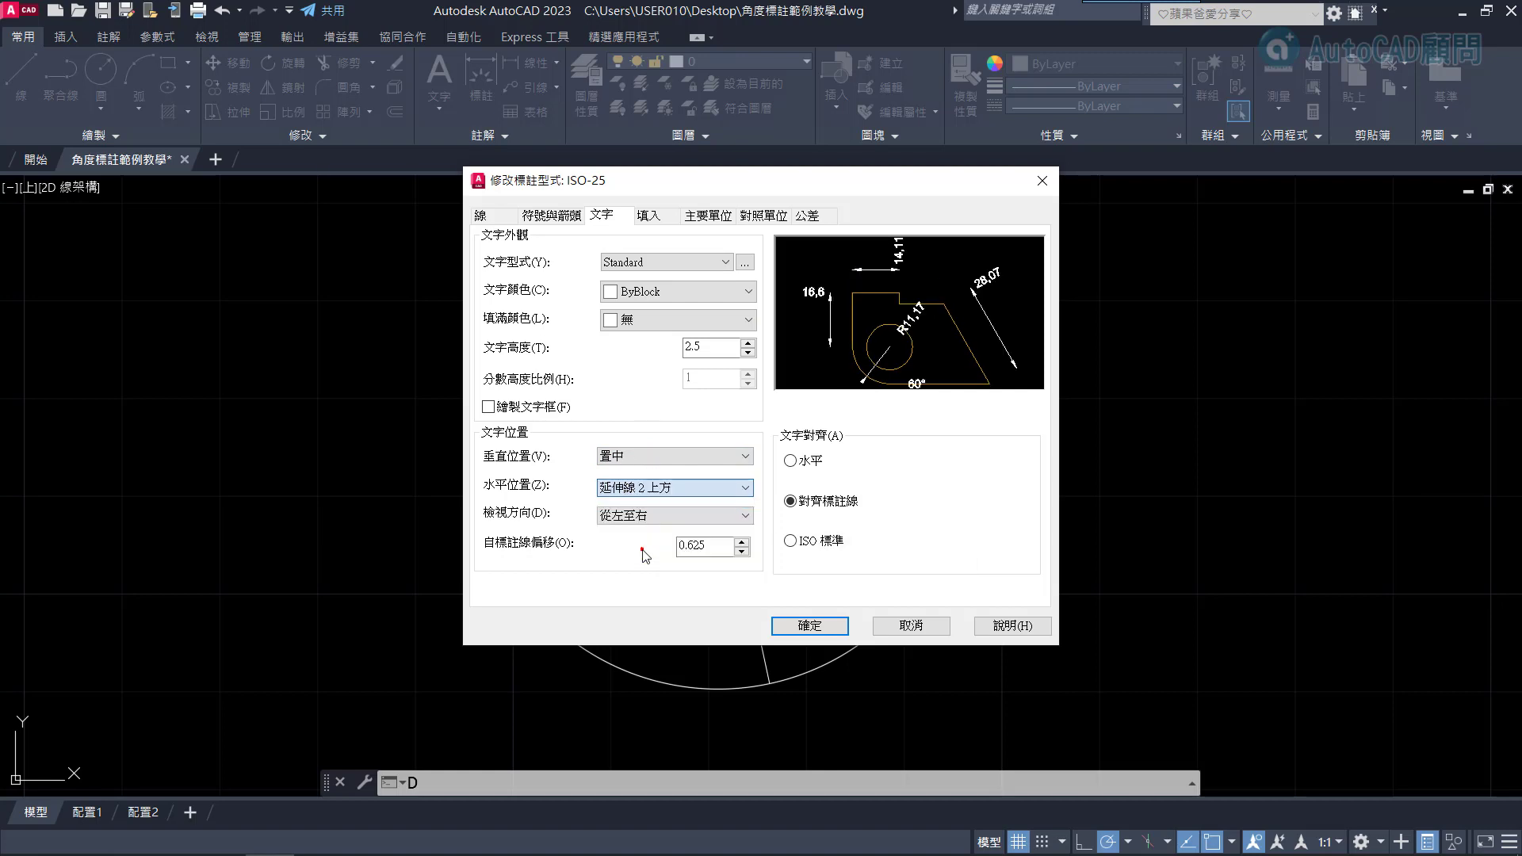
pyautogui.moveTo(714, 545); pyautogui.dragTo(647, 544)
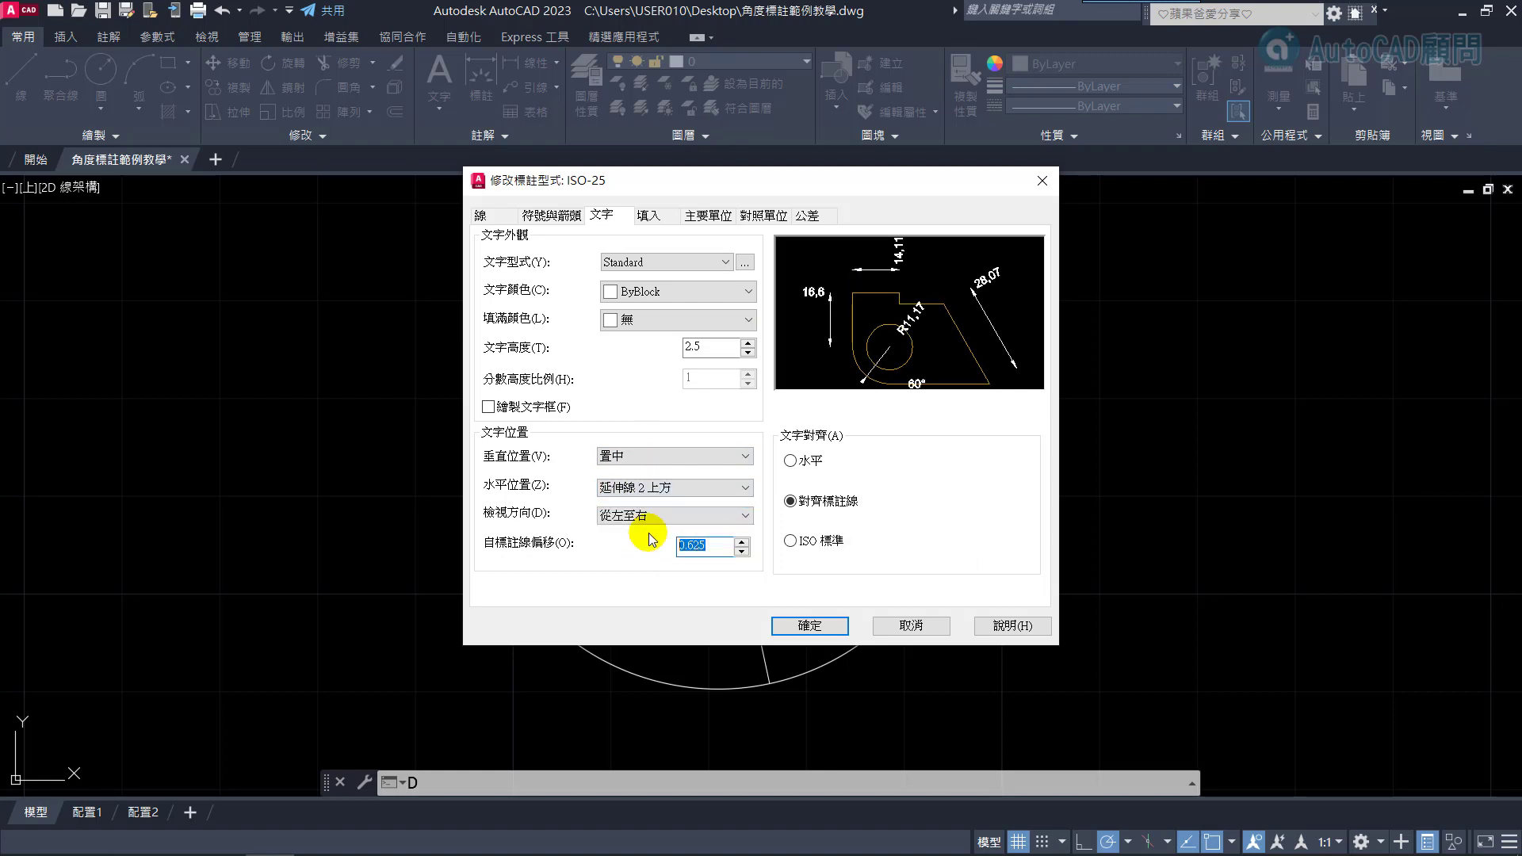
pyautogui.write('0')
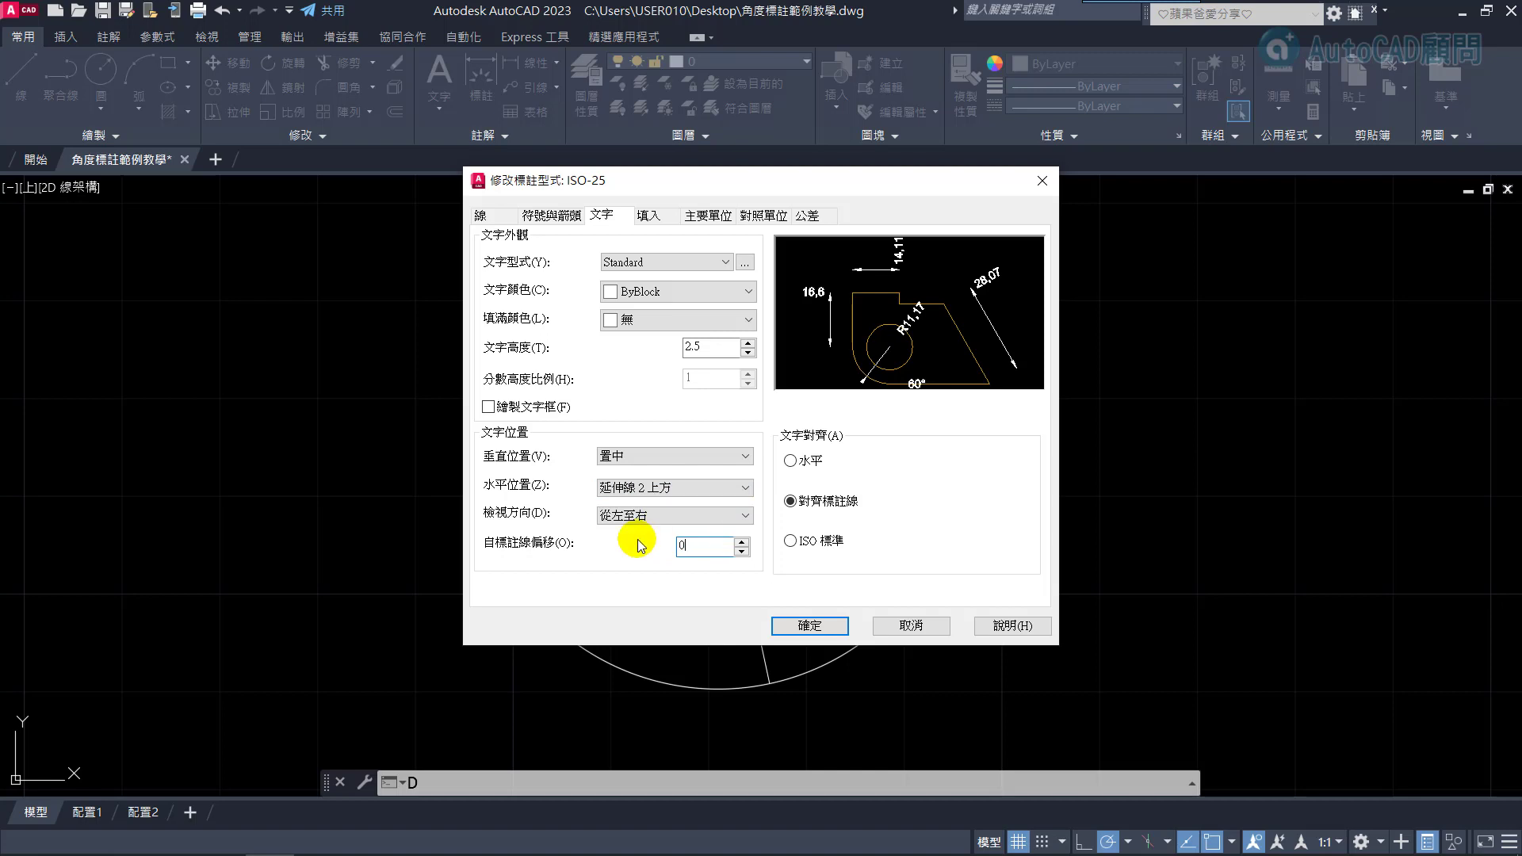
pyautogui.click(713, 214)
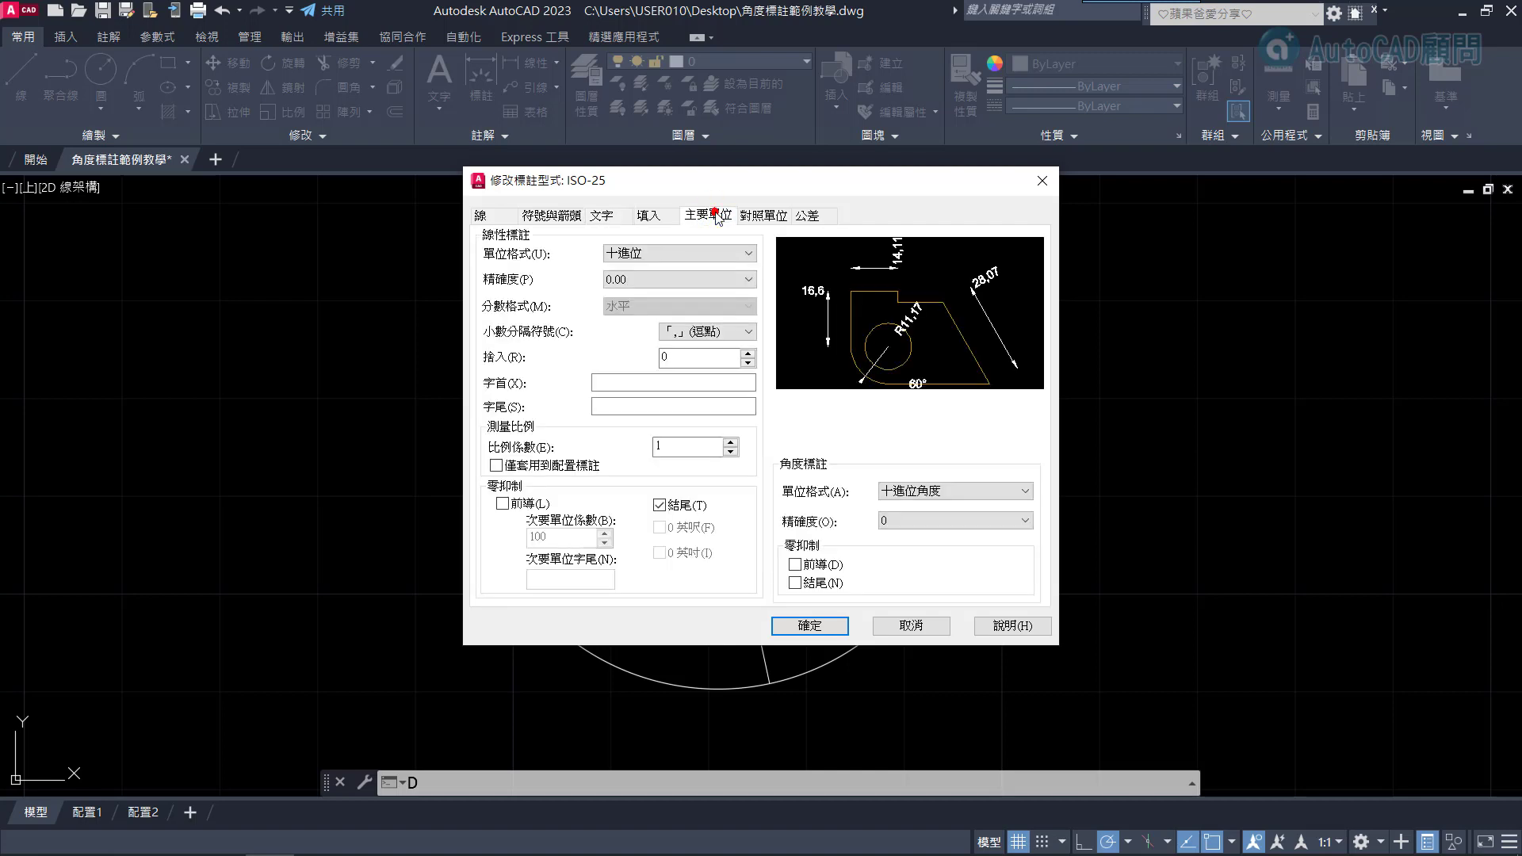
# Set angular precision to 0.0 and decimal separator to Period, then confirm and close the style manager
pyautogui.click(915, 522)
pyautogui.click(896, 548)
pyautogui.click(718, 331)
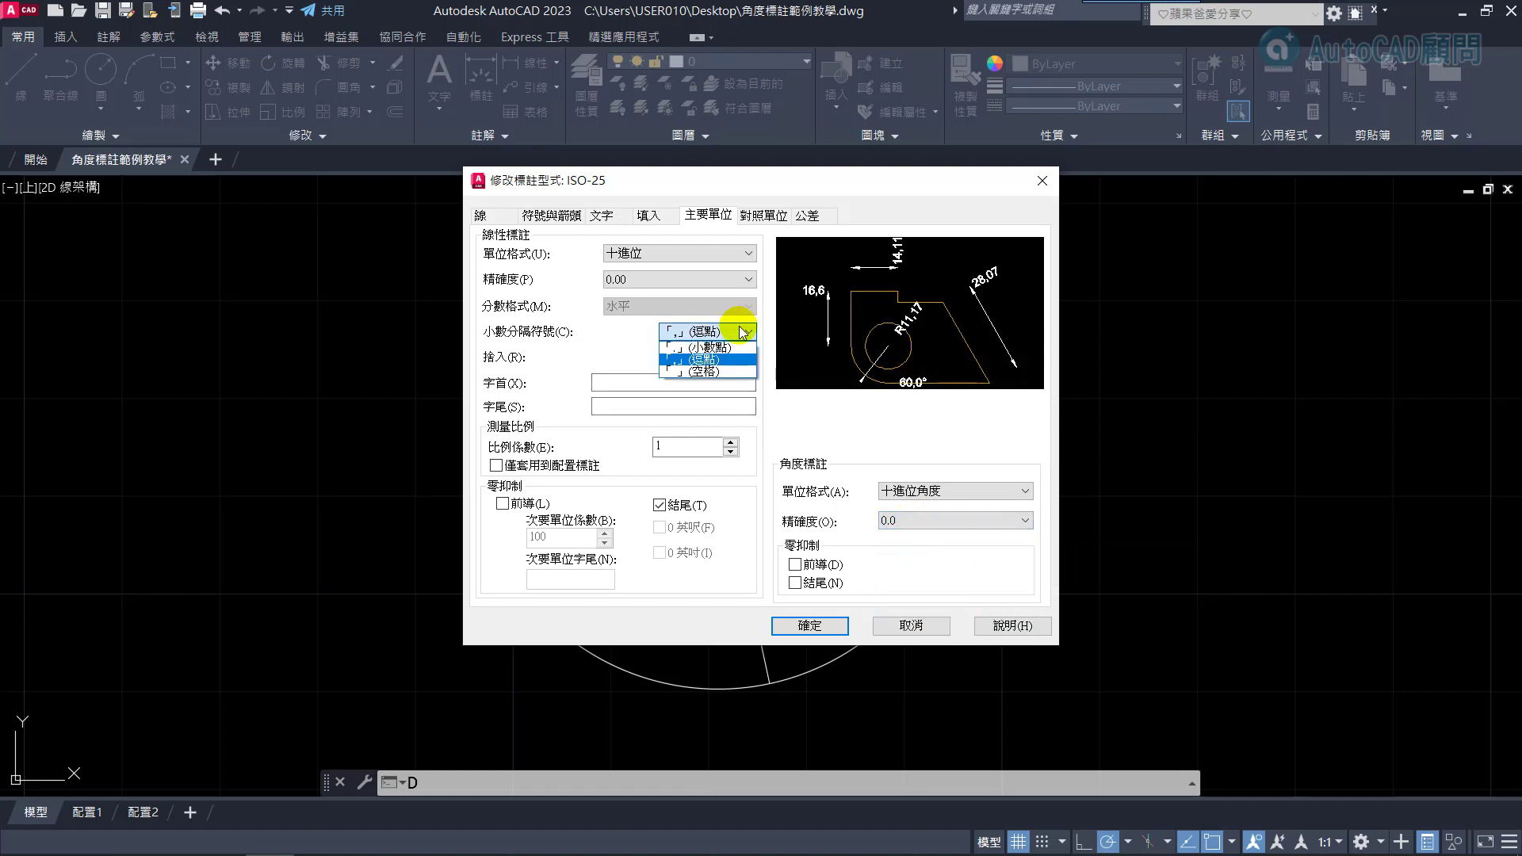
pyautogui.click(721, 348)
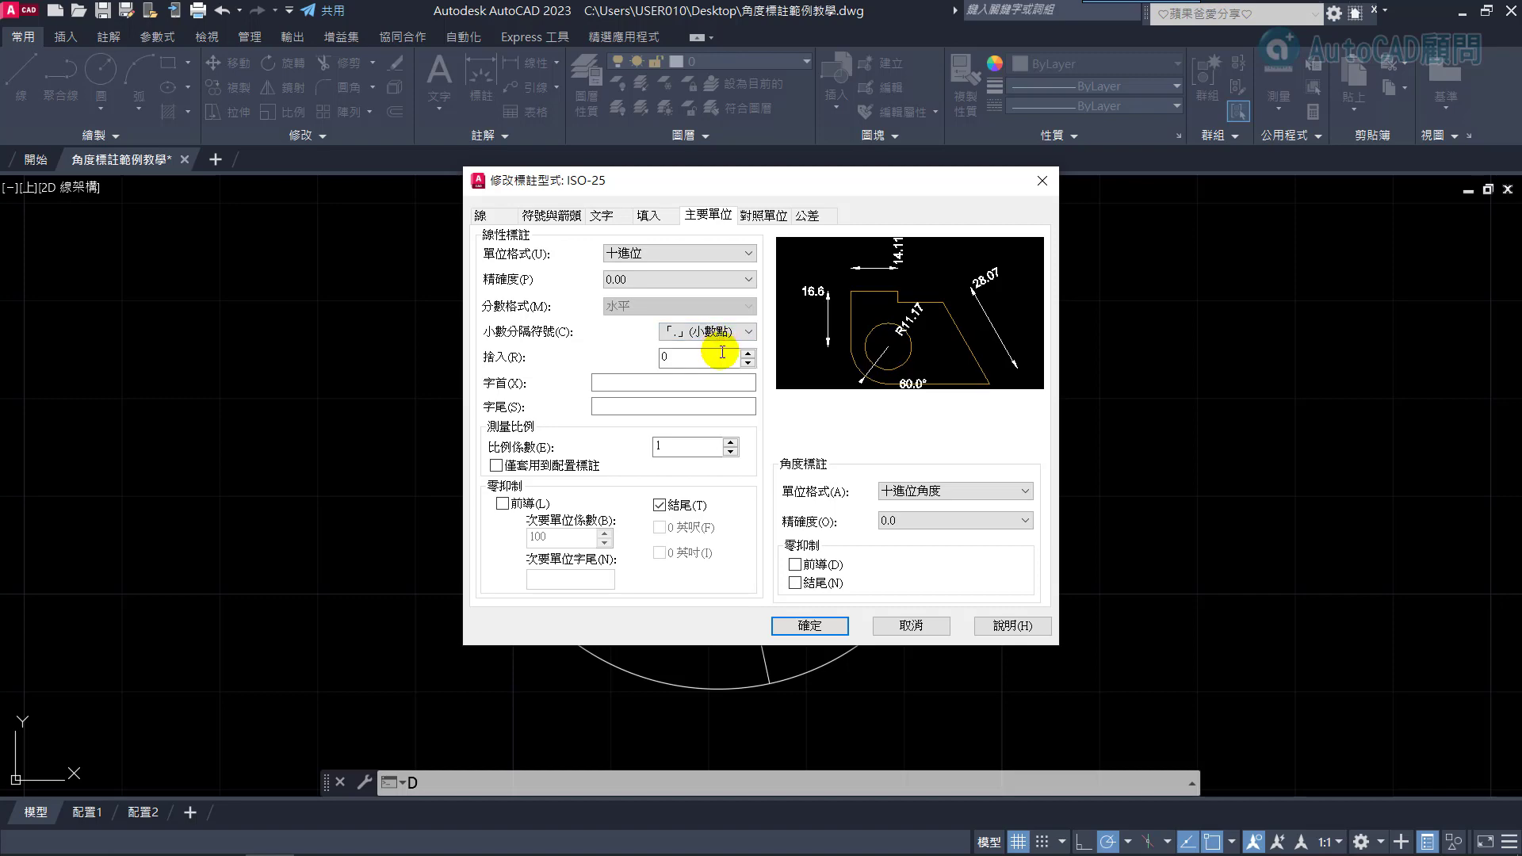
pyautogui.click(817, 627)
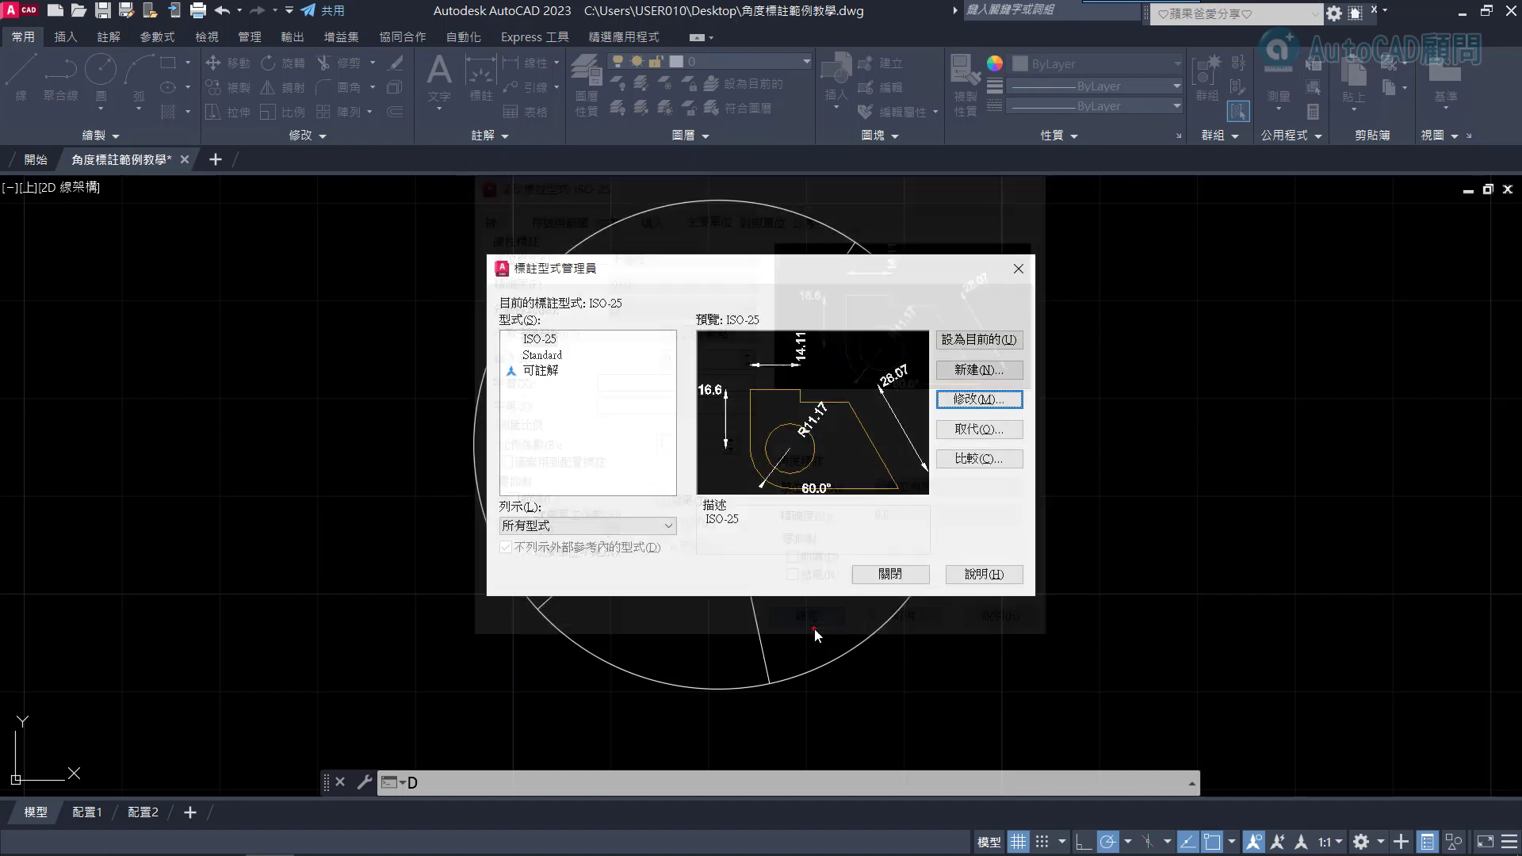
pyautogui.click(867, 577)
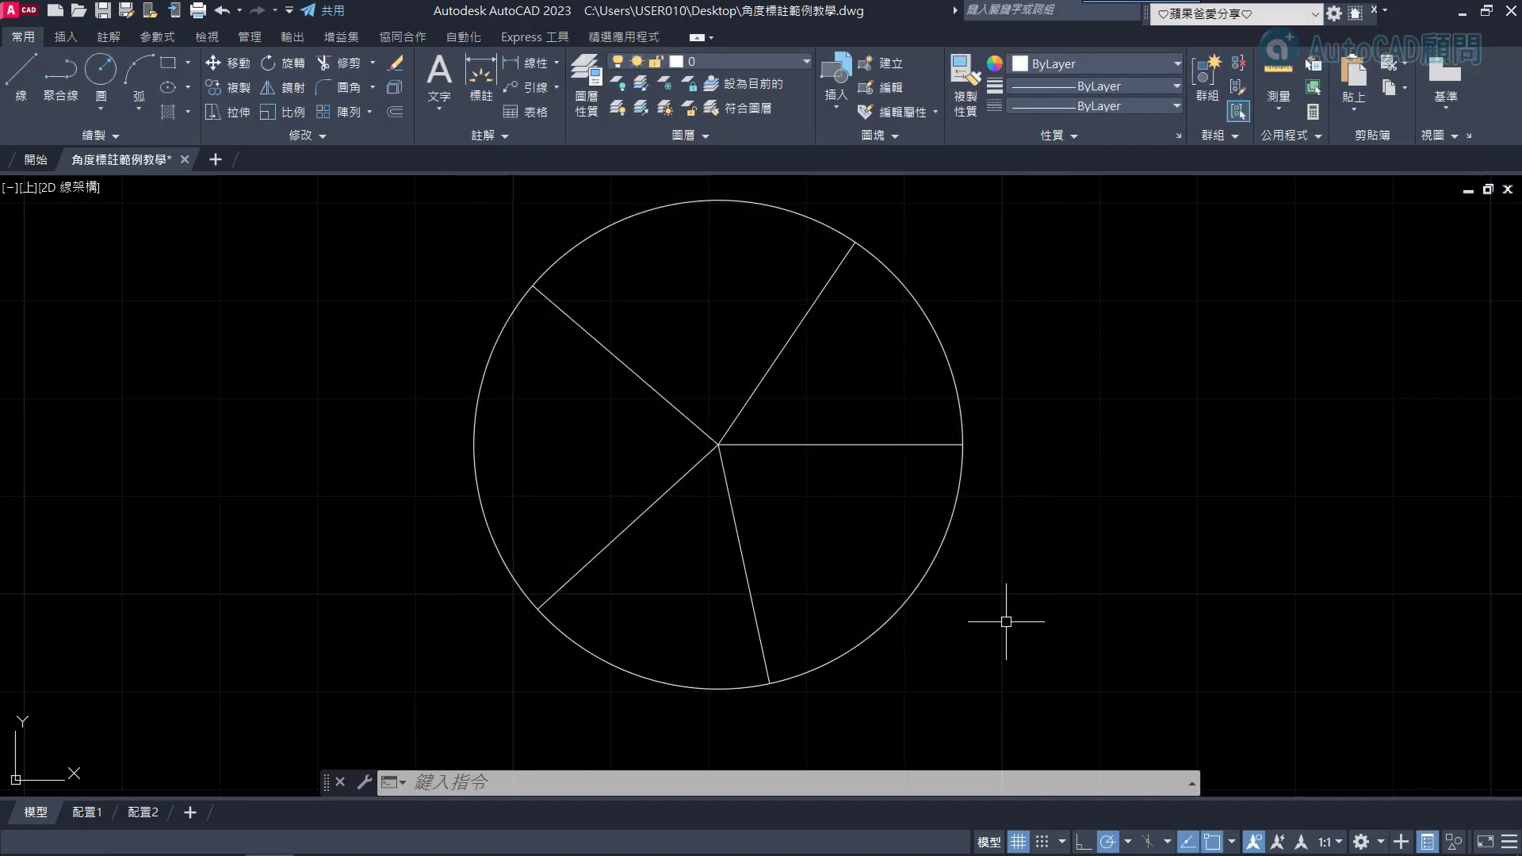
# Dimension the angle between the horizontal and upper-right radii at the centre, placing 55.9° at the rim
pyautogui.click(556, 63)
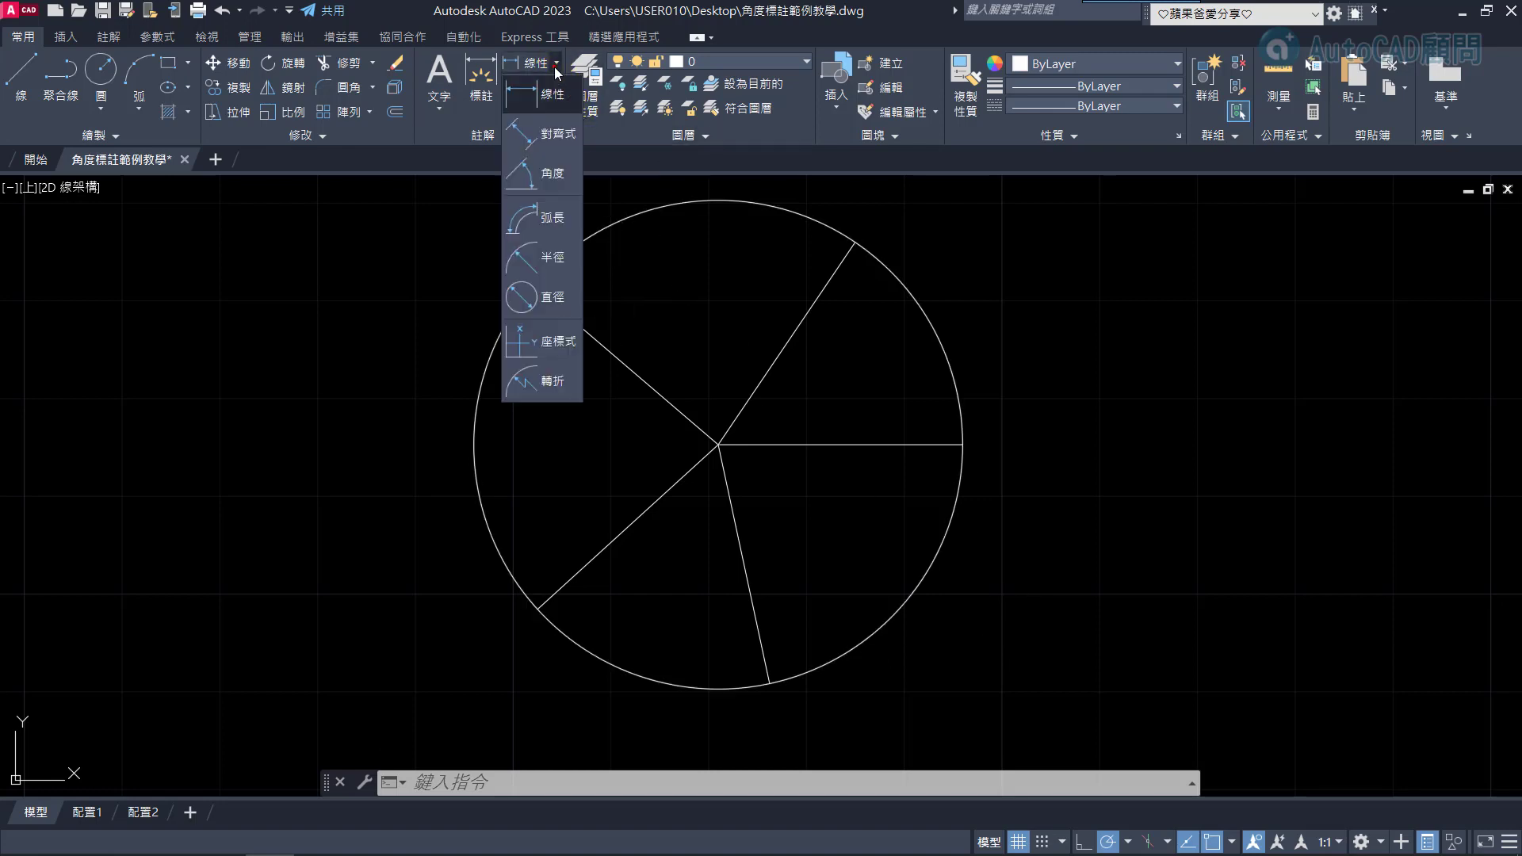
pyautogui.click(539, 173)
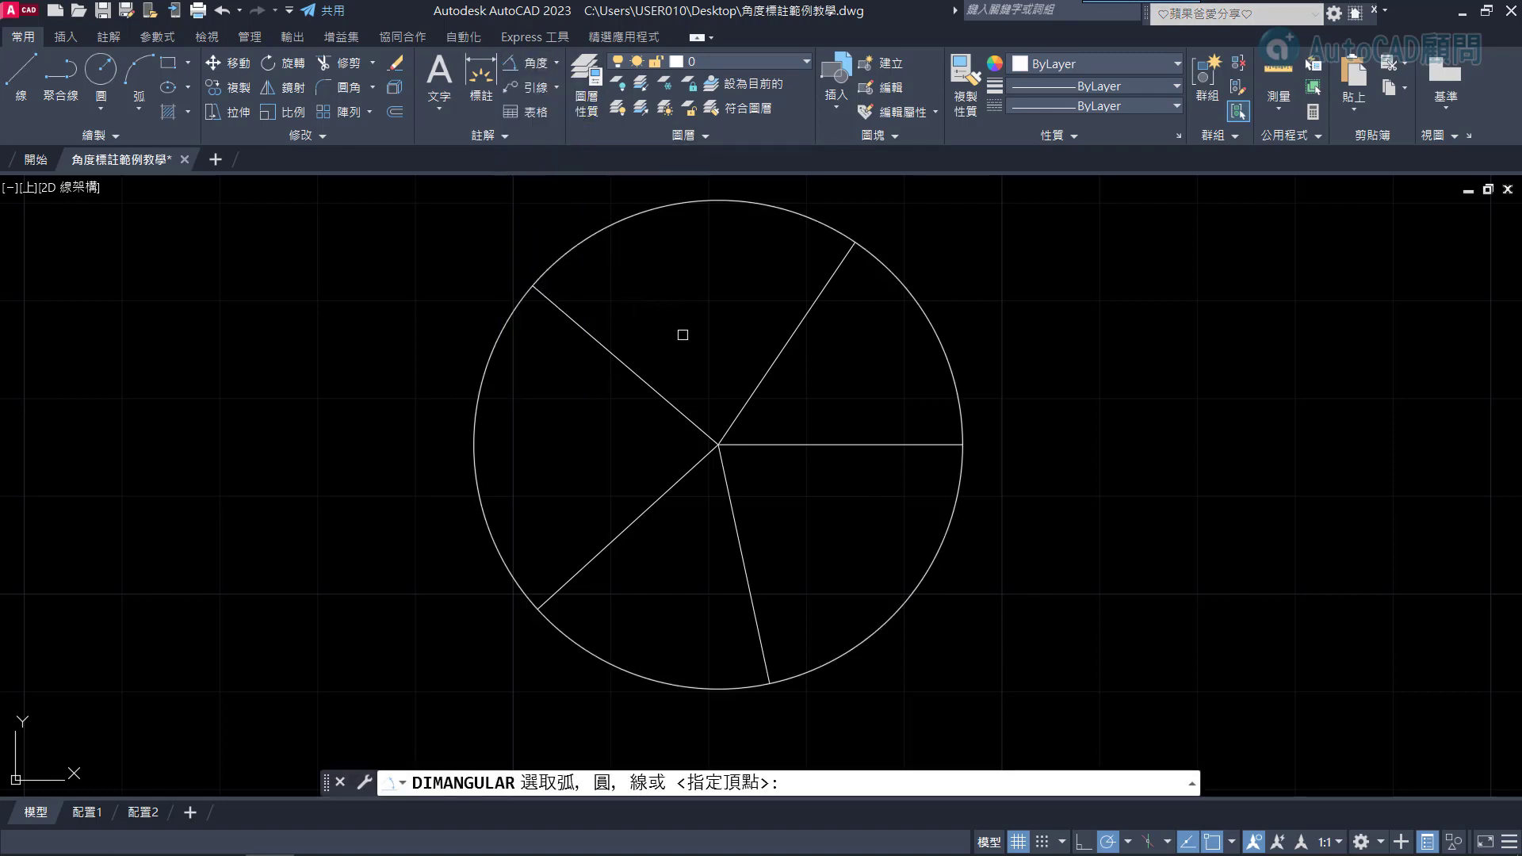
pyautogui.press('Return')
pyautogui.click(718, 444)
pyautogui.scroll(4, 718, 443)
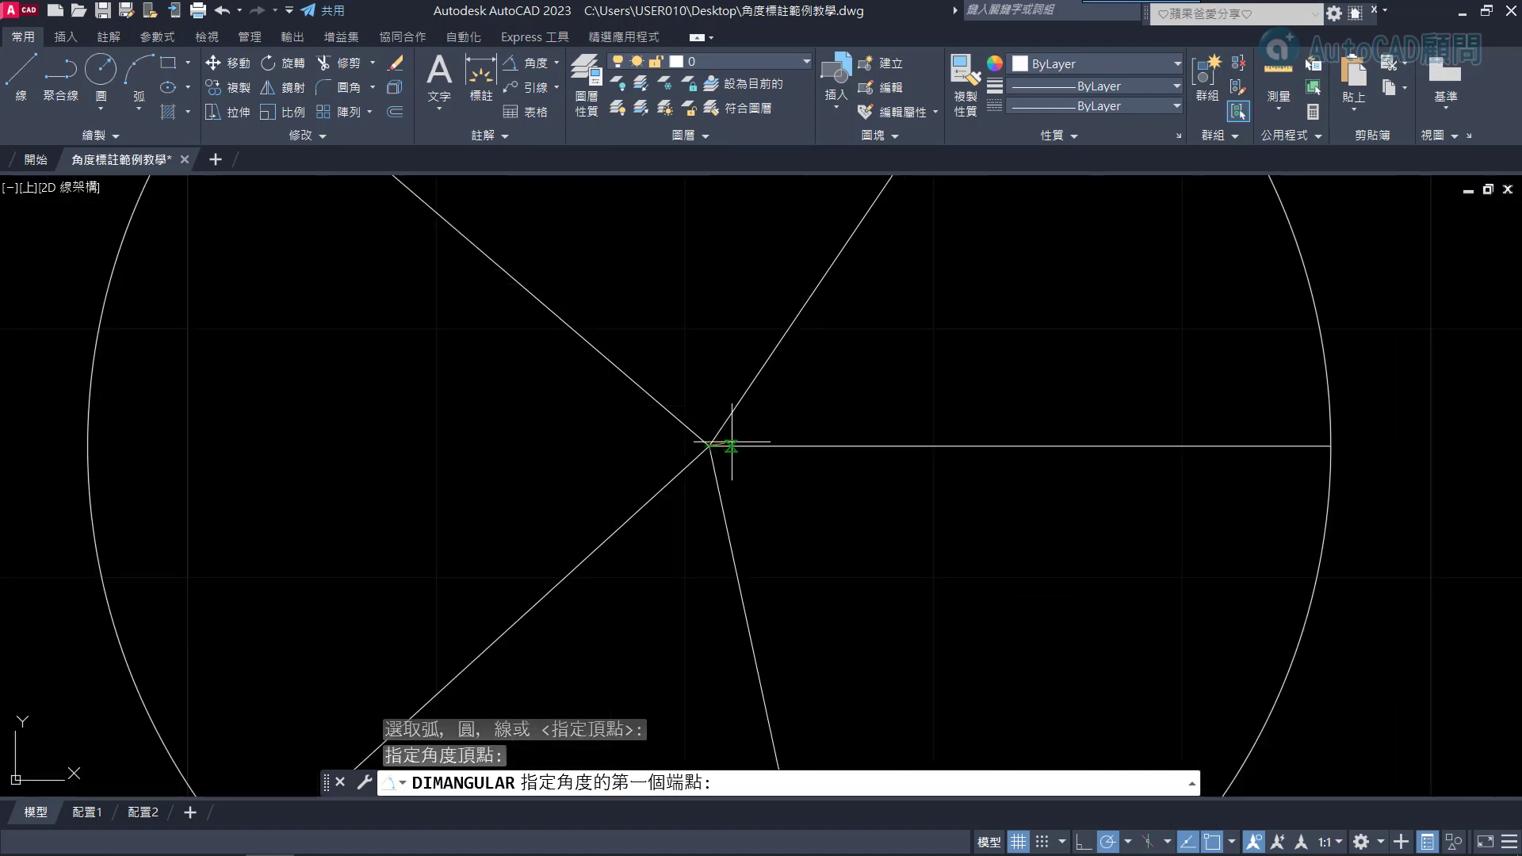
pyautogui.click(787, 445)
pyautogui.click(752, 381)
pyautogui.moveTo(821, 310)
pyautogui.mouseDown(button='middle')
pyautogui.moveTo(780, 496)
pyautogui.moveTo(876, 351)
pyautogui.mouseUp(button='middle')
pyautogui.scroll(3, 877, 441)
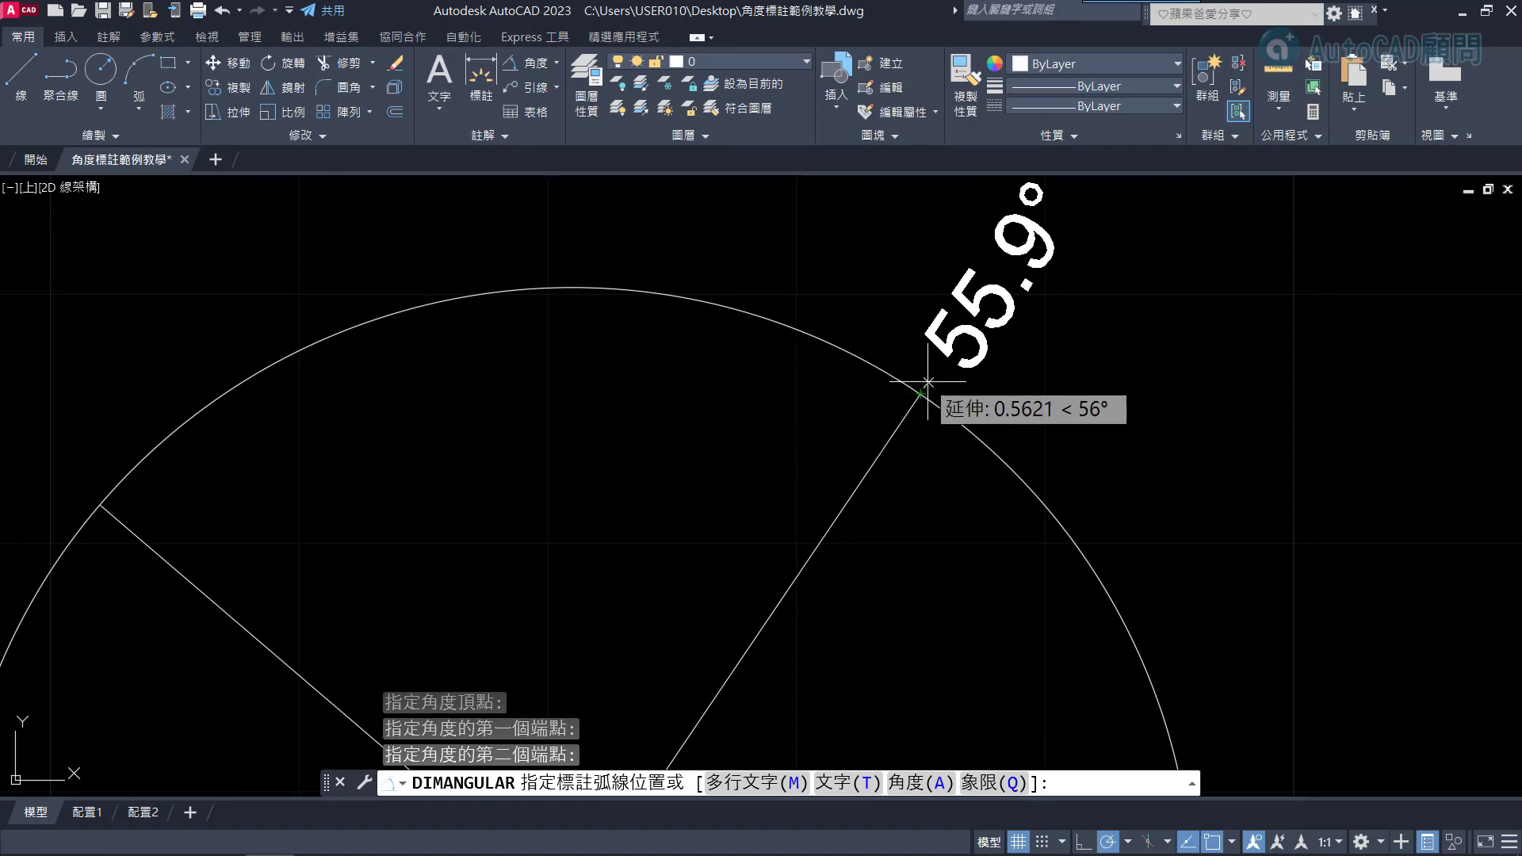
pyautogui.click(927, 382)
pyautogui.scroll(-5, 1142, 376)
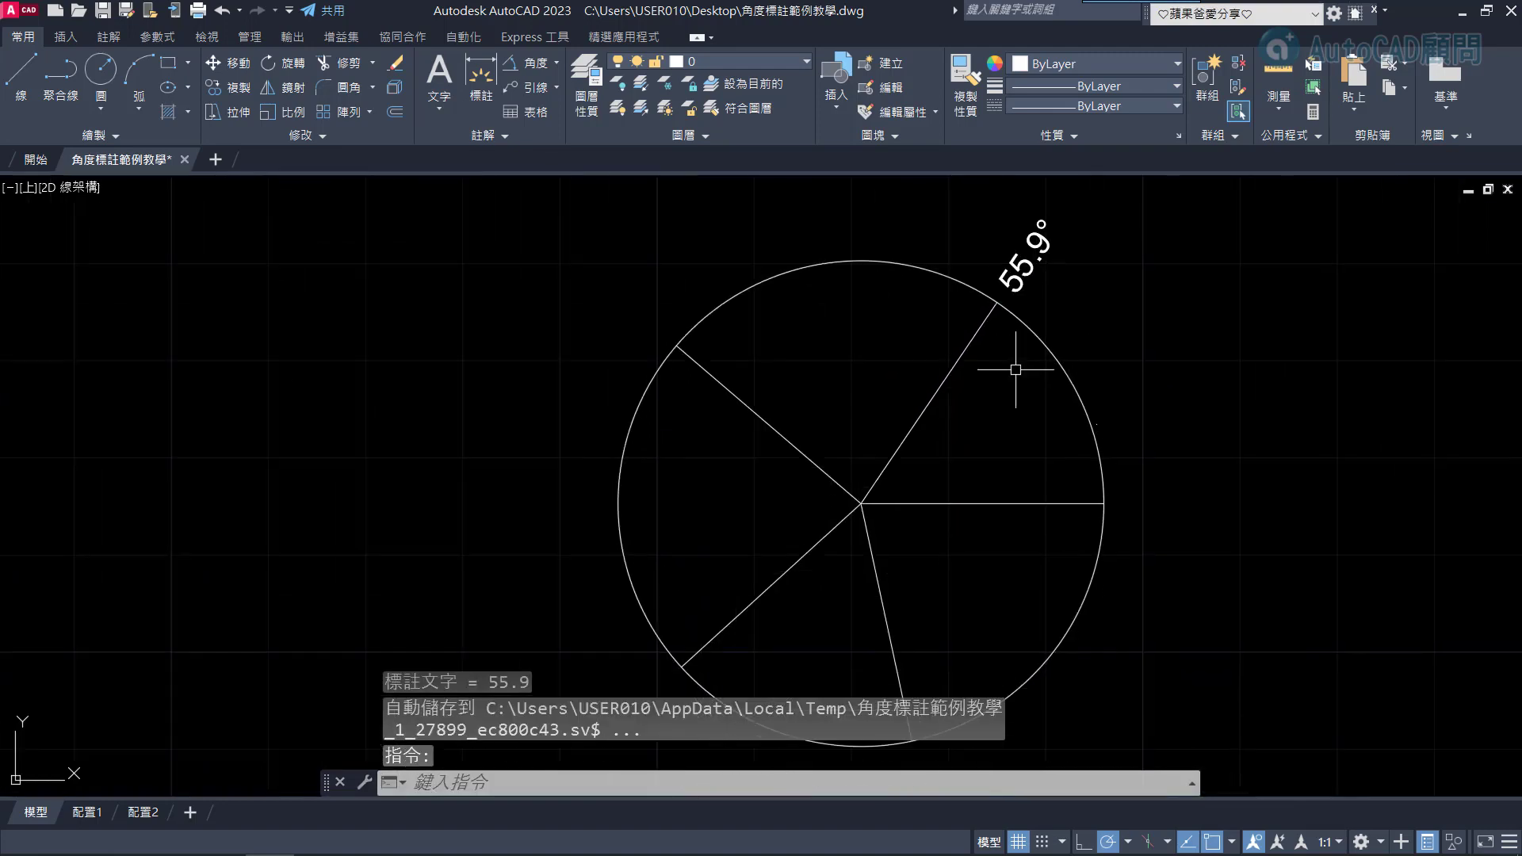
pyautogui.moveTo(1015, 370); pyautogui.dragTo(946, 335, button='middle')
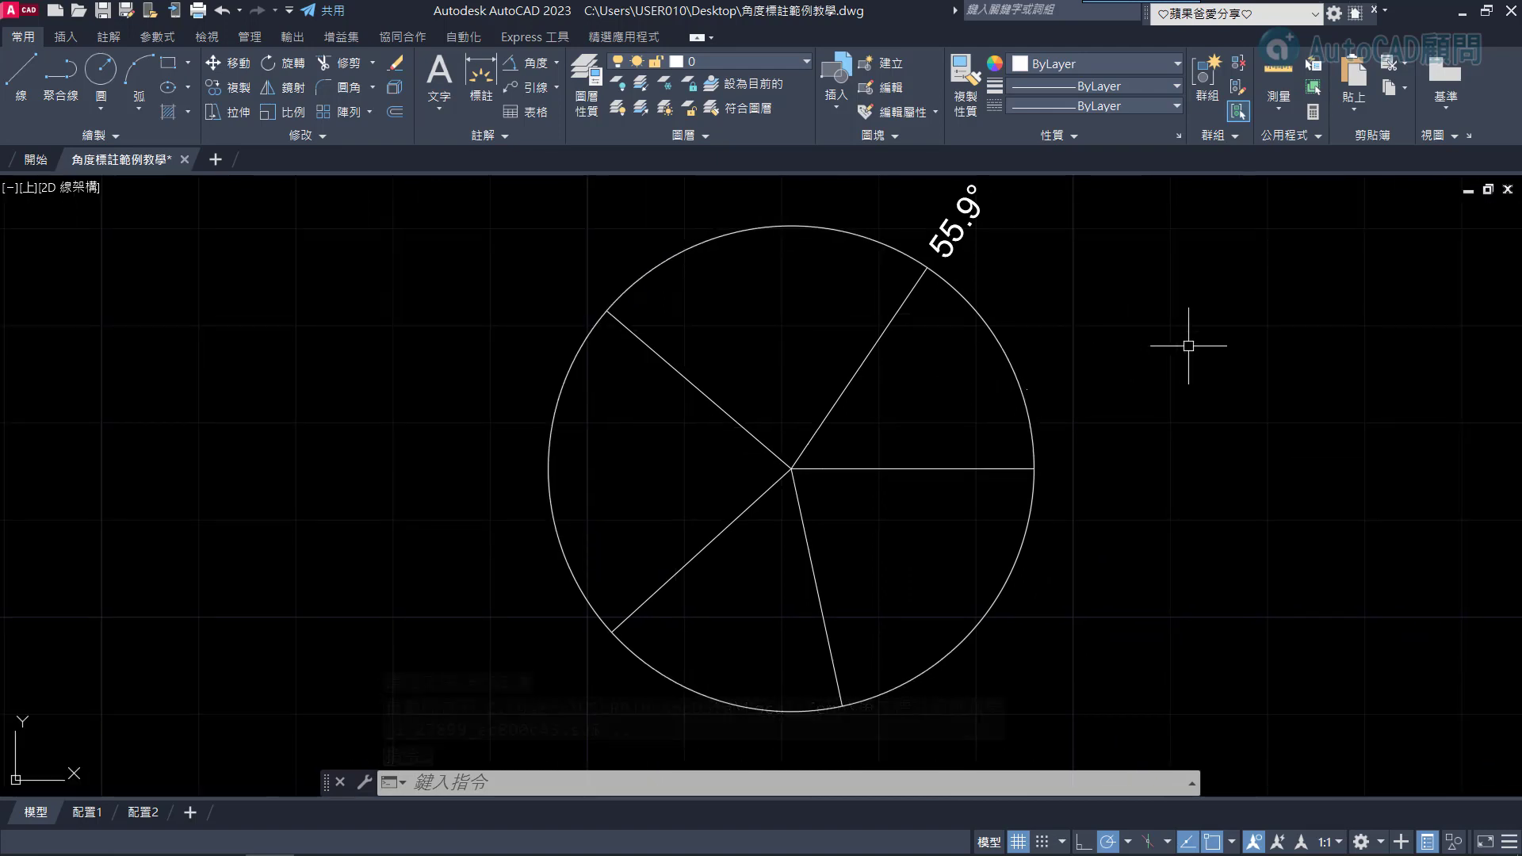
# Open Tool Palettes with Ctrl+3 and copy the VisualLisp 表示式 tool for pasting into empty space
pyautogui.hotkey('ctrl', '3')
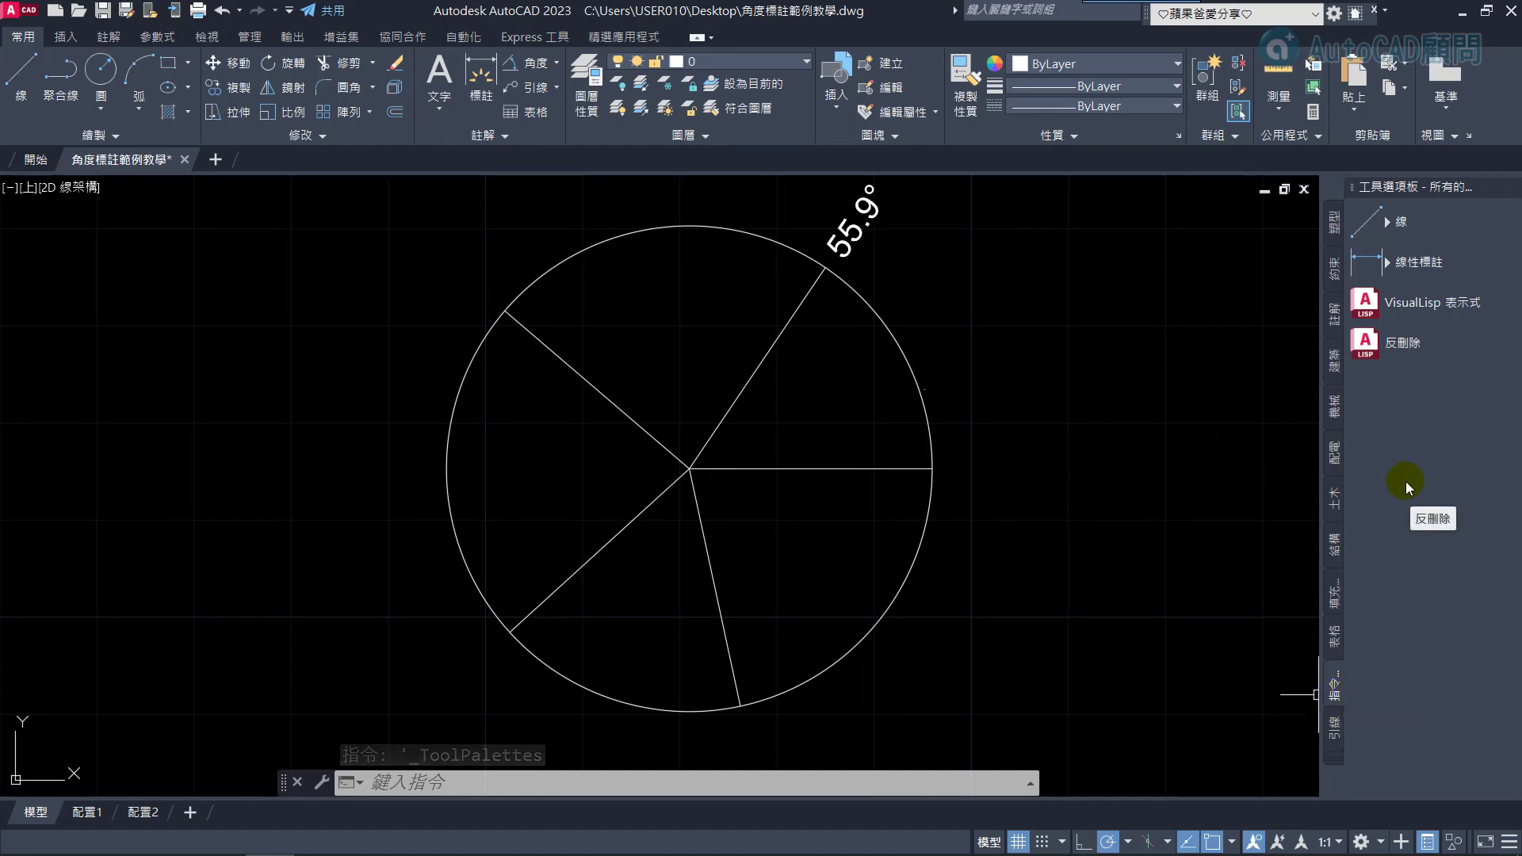
pyautogui.rightClick(1385, 308)
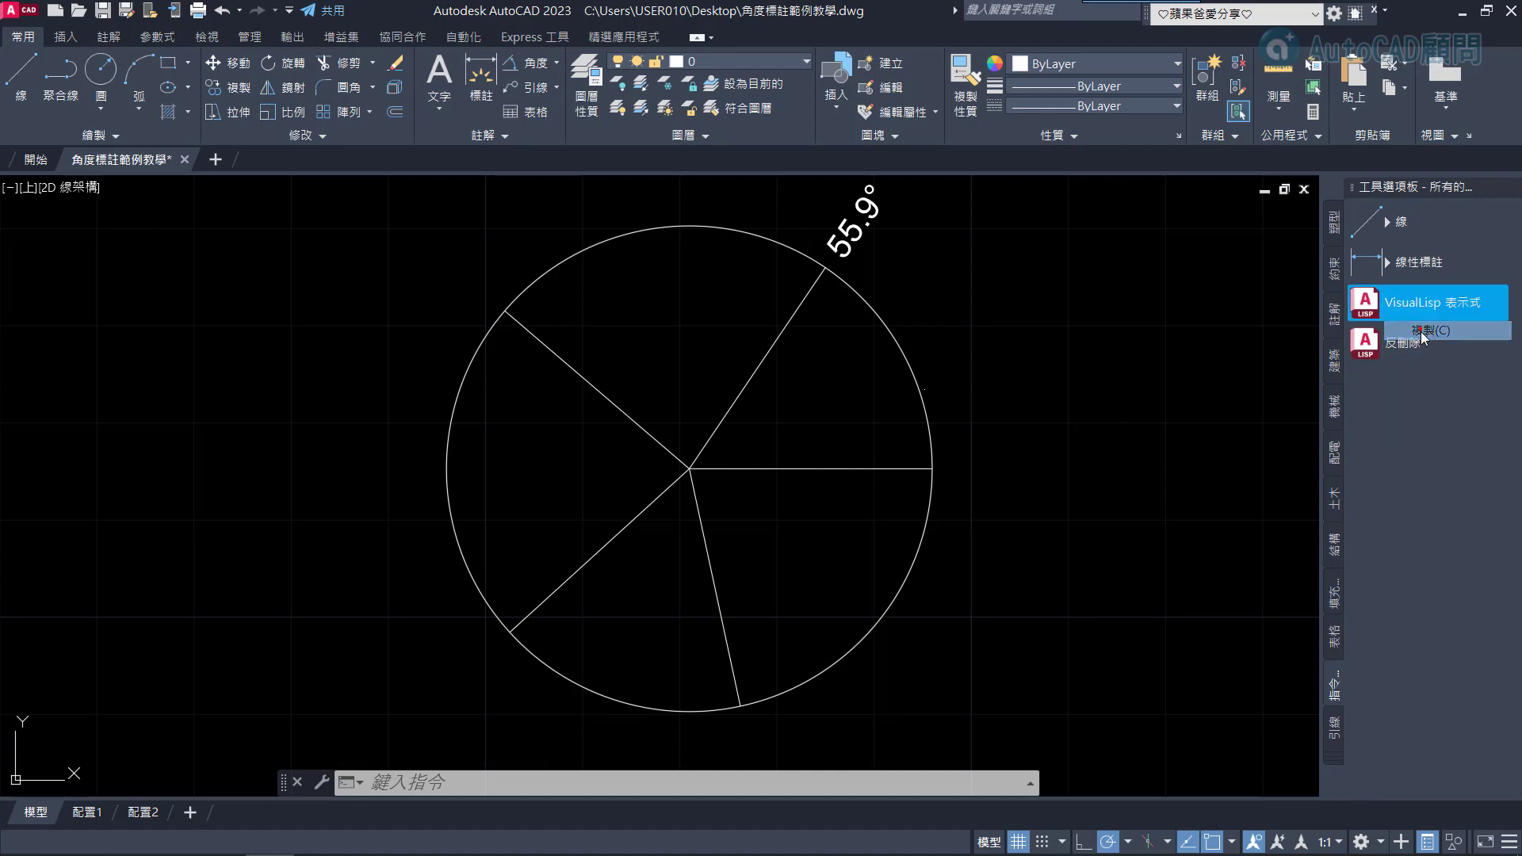
pyautogui.rightClick(1397, 434)
# Paste the copied tool, rename it 角度標註 and replace its command string with the clipboard contents
pyautogui.click(1411, 513)
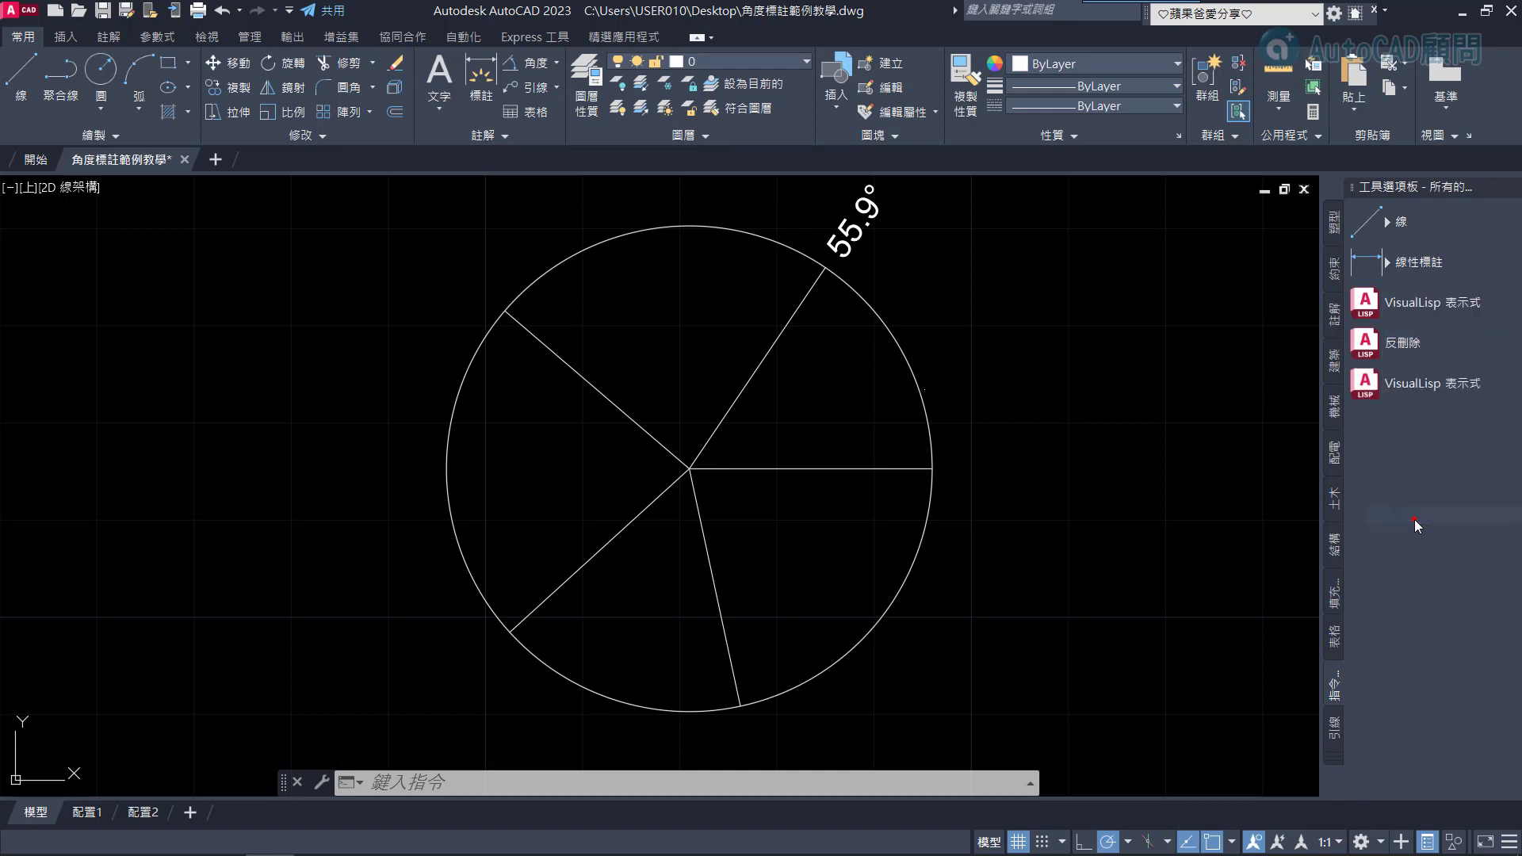
pyautogui.rightClick(1373, 383)
pyautogui.click(1424, 507)
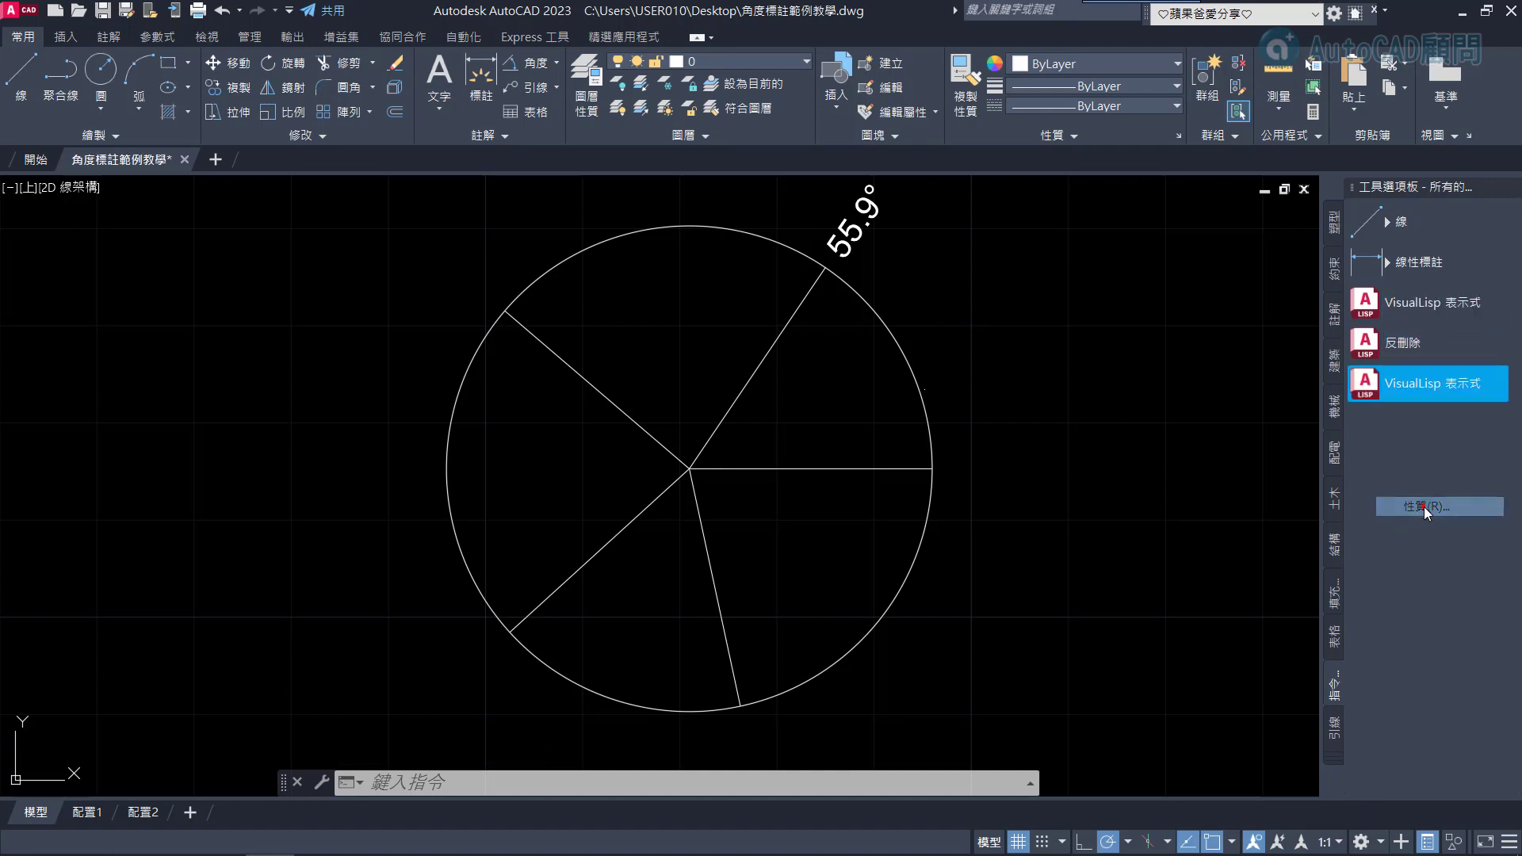
pyautogui.moveTo(763, 274); pyautogui.dragTo(633, 275)
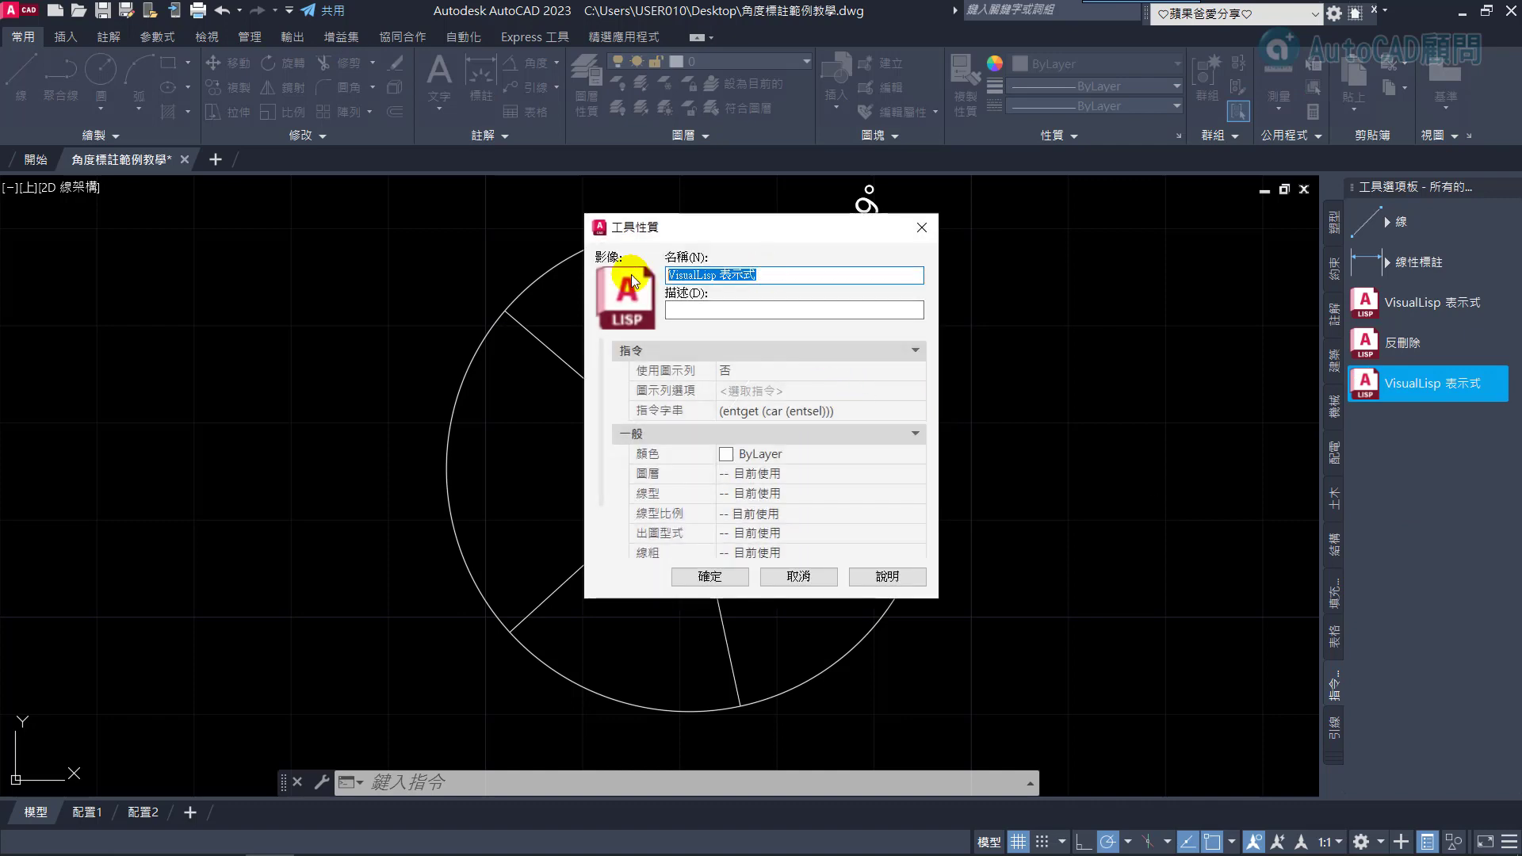
pyautogui.write('緻')
pyautogui.write('角度標')
pyautogui.write('註')
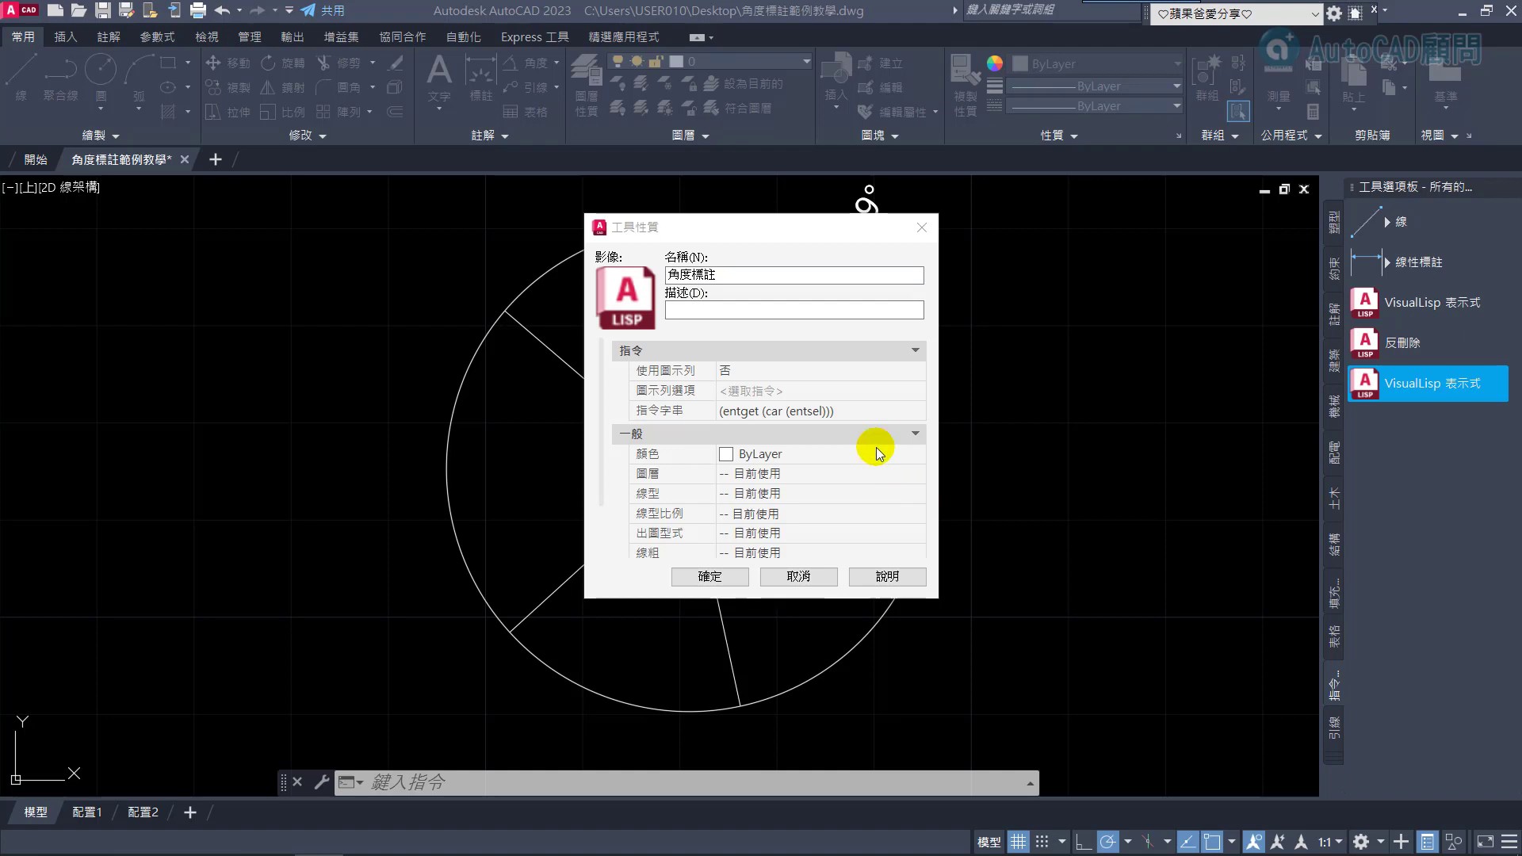
pyautogui.click(825, 410)
pyautogui.hotkey('ctrl', 'v')
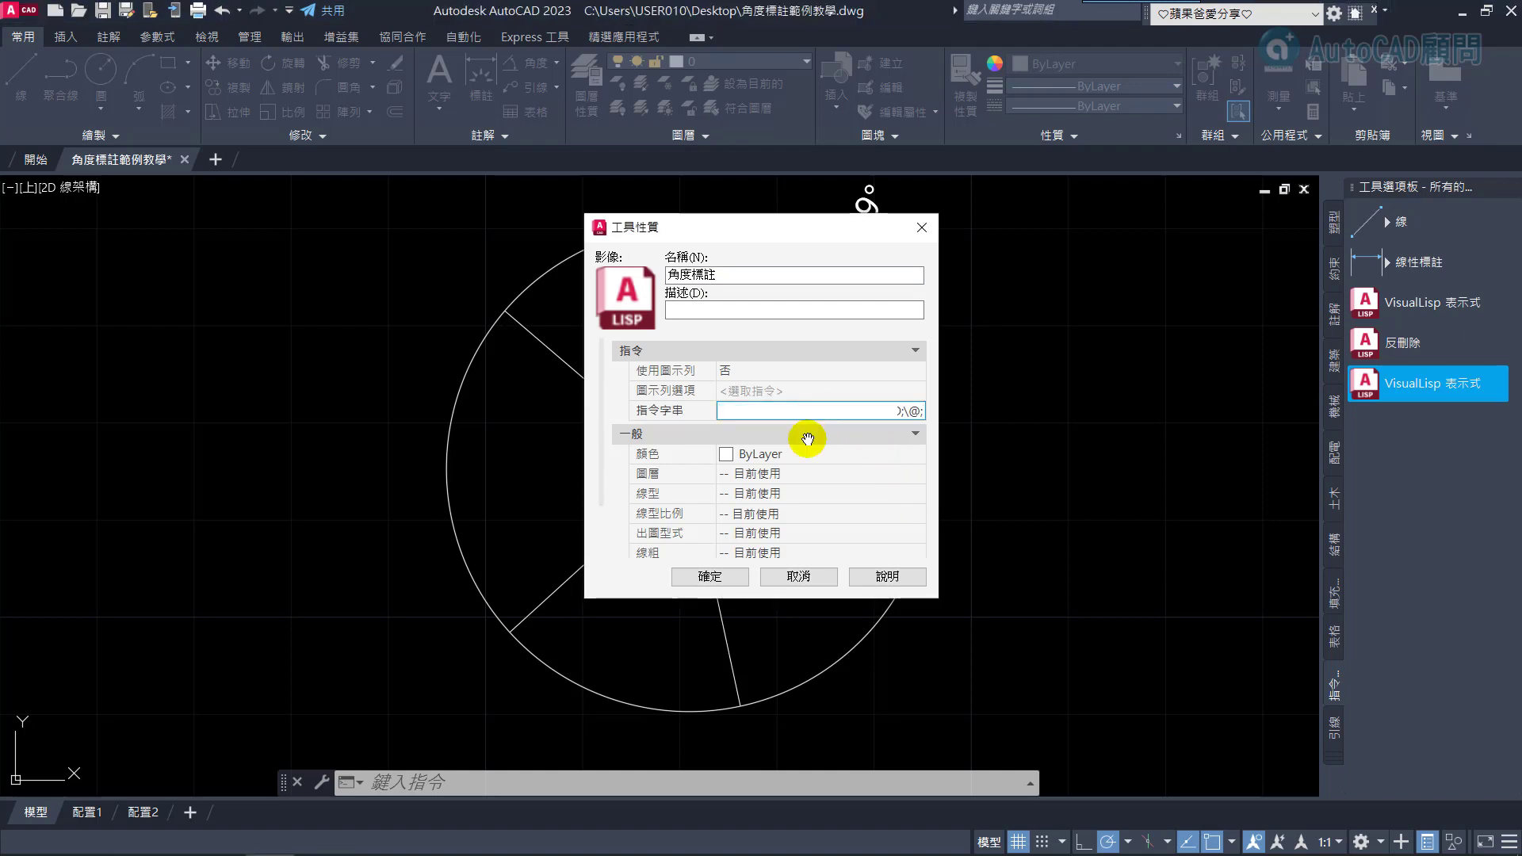
pyautogui.click(710, 577)
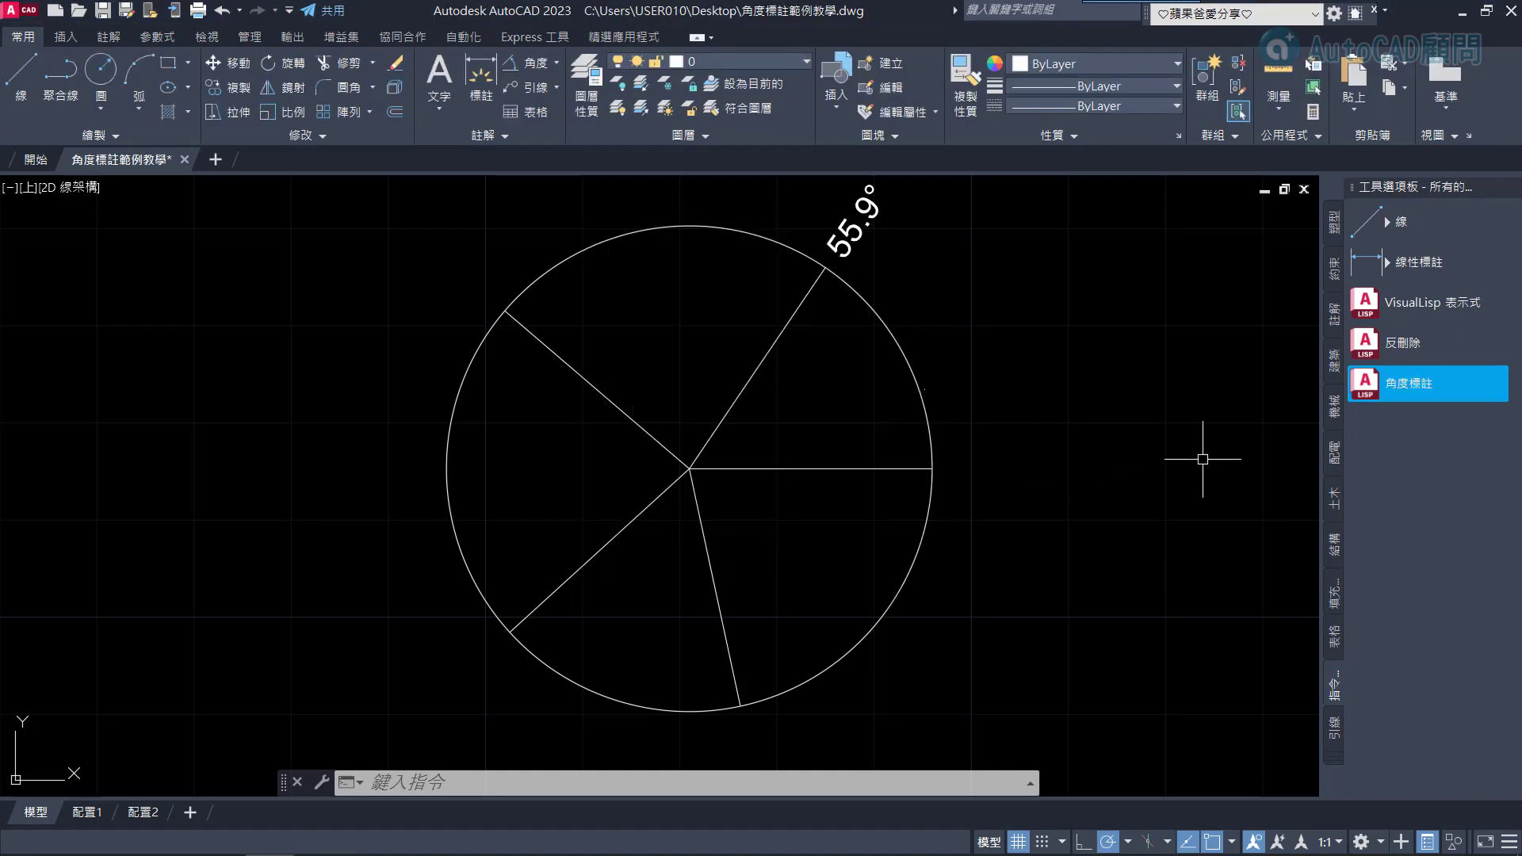
# Use the 角度標註 tool to label the upper-left, lower-left and bottom lines 139.4°, 222.3° and 282.1°
pyautogui.click(1387, 387)
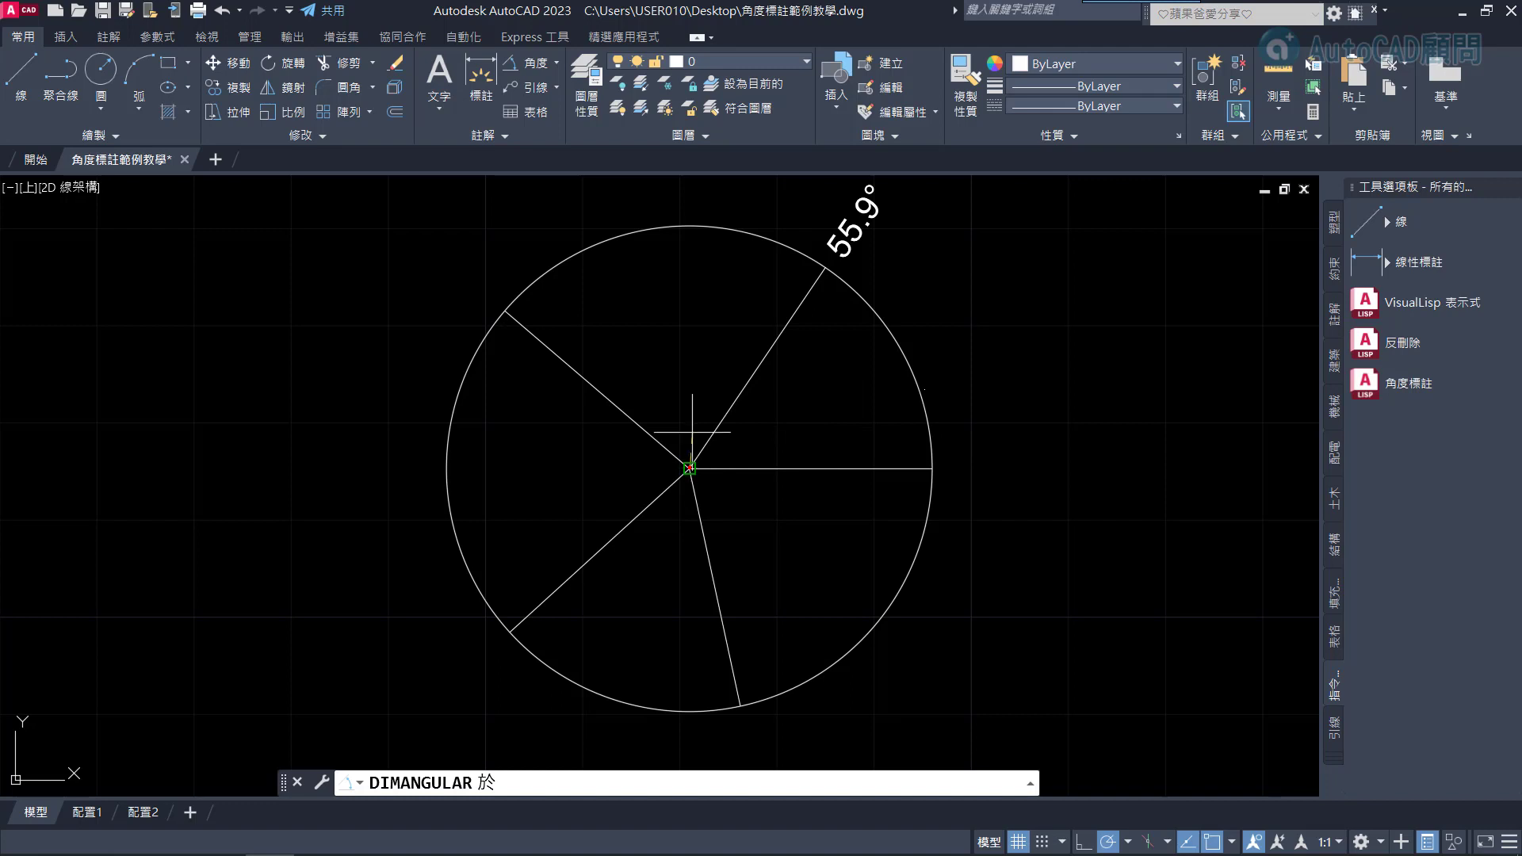
pyautogui.click(505, 312)
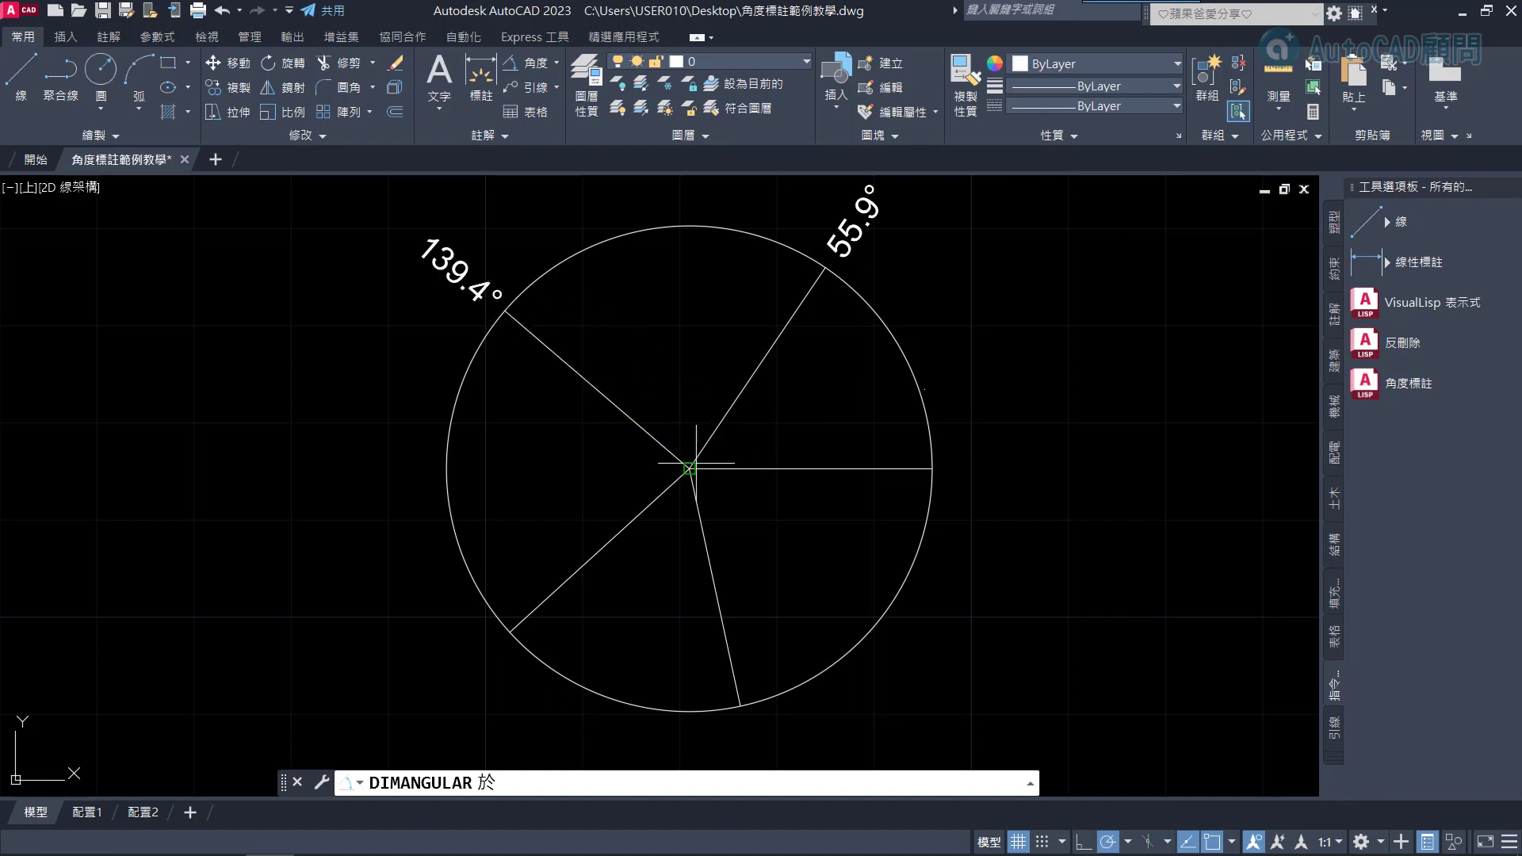
pyautogui.click(511, 632)
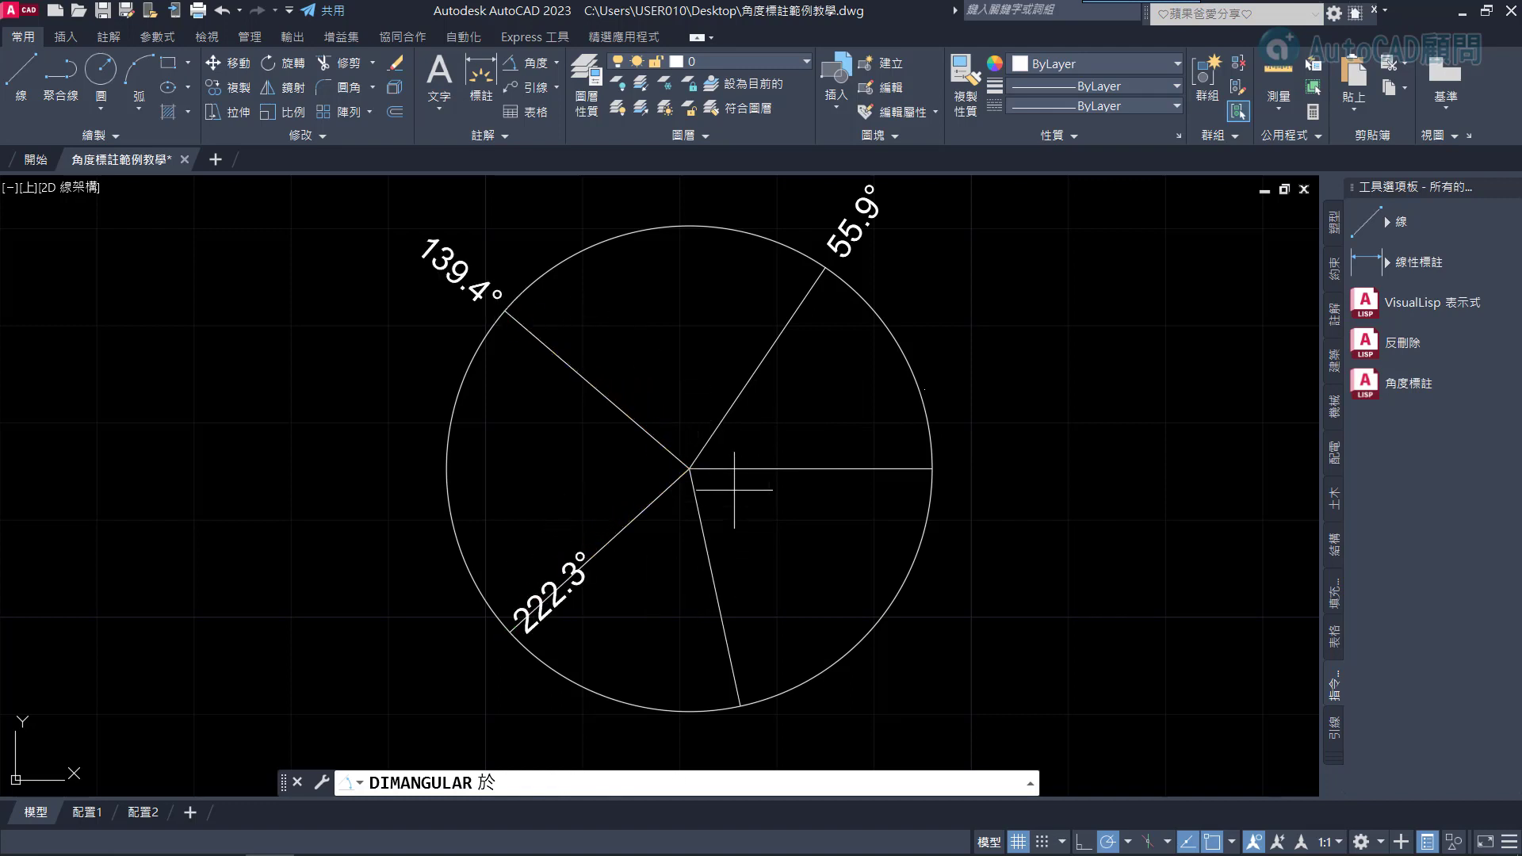
pyautogui.click(737, 672)
pyautogui.scroll(-3, 816, 635)
pyautogui.press('Return')
pyautogui.moveTo(816, 622); pyautogui.dragTo(847, 539, button='middle')
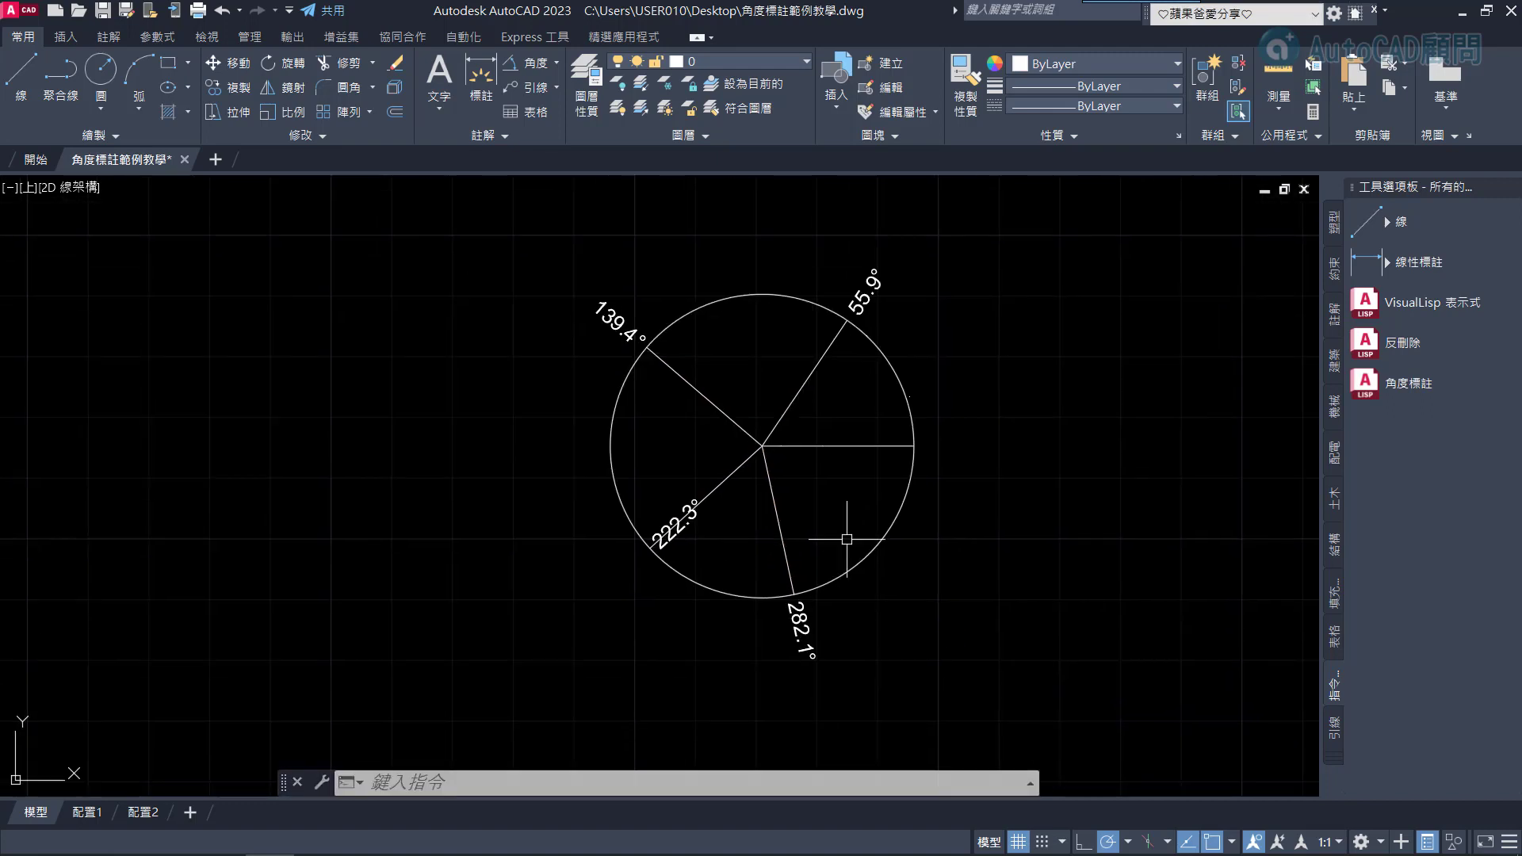
pyautogui.press('Return')
pyautogui.press('Escape')
# Move the whole labelled circle figure from its centre to a new position
pyautogui.press('Return')
pyautogui.click(948, 621)
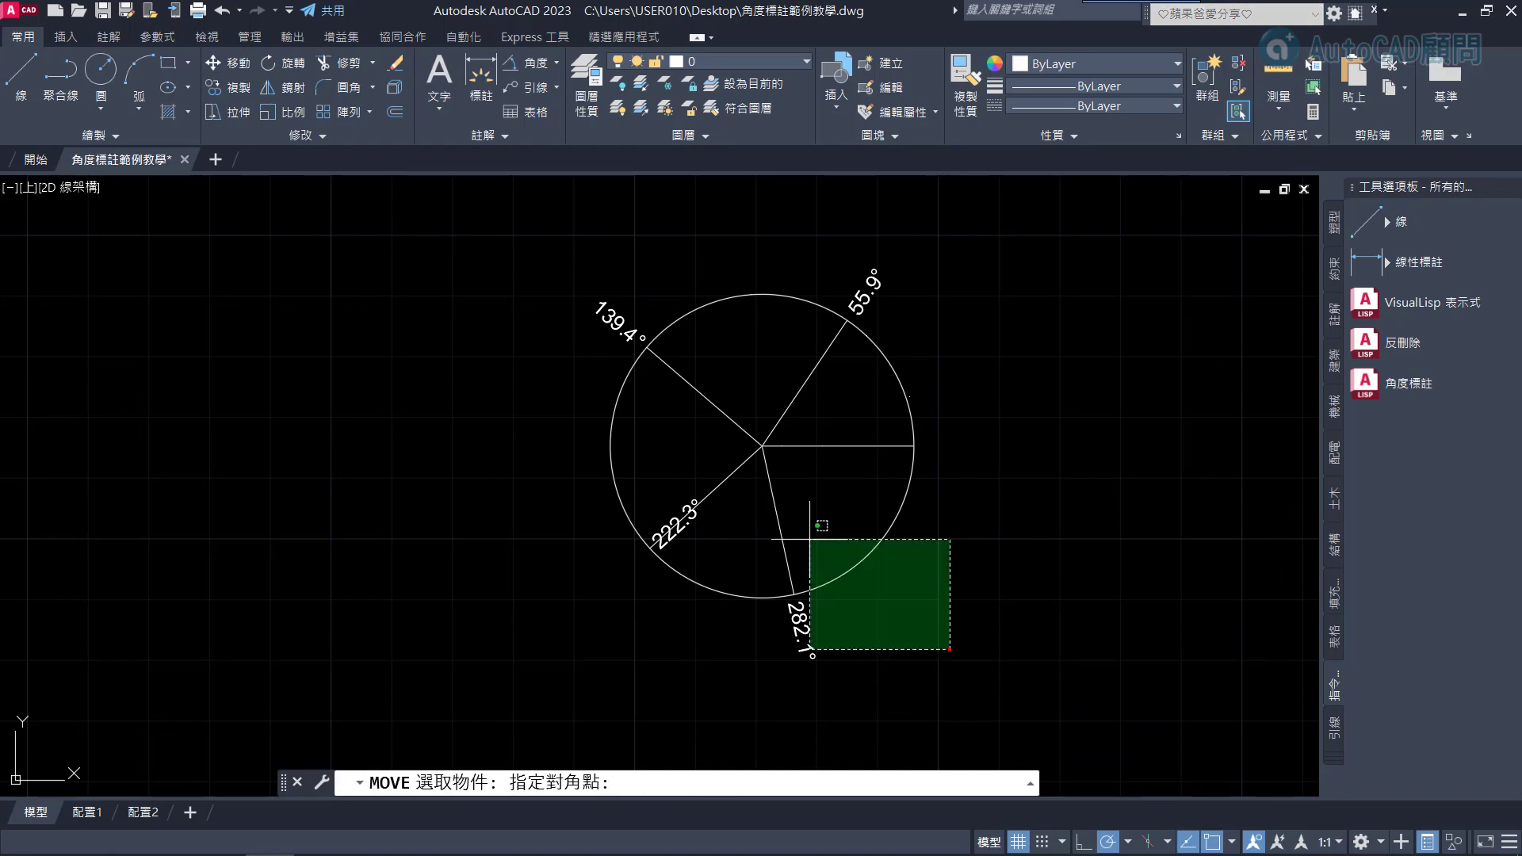
pyautogui.click(635, 211)
pyautogui.press('Return')
pyautogui.click(763, 446)
pyautogui.moveTo(763, 446); pyautogui.dragTo(526, 510, button='middle')
pyautogui.click(949, 420)
pyautogui.scroll(2, 869, 551)
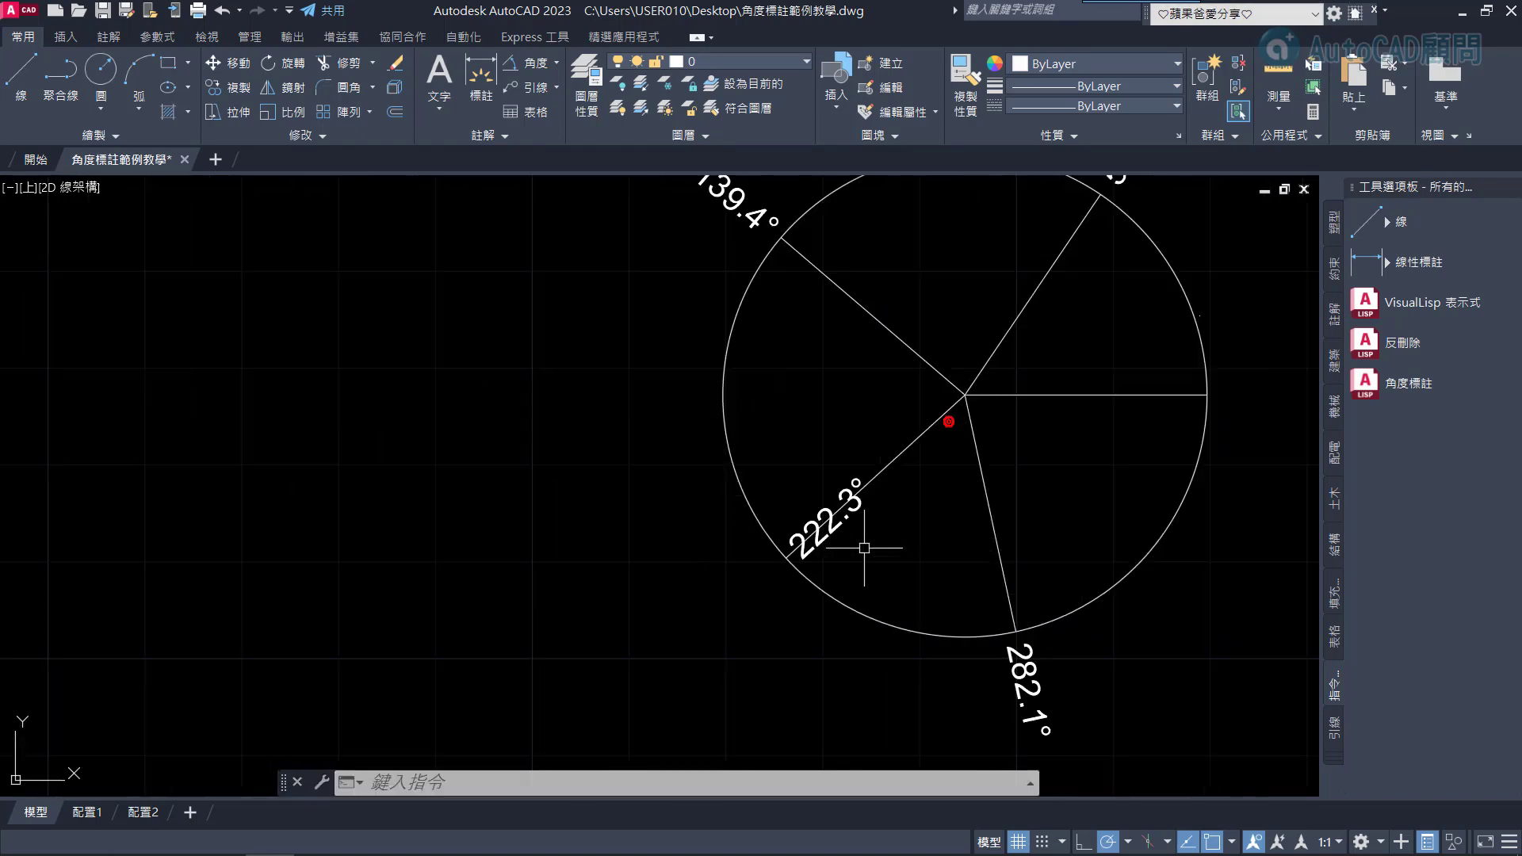
# Drag the 222.3° and 282.1° label texts by their grips to sit outside the circle
pyautogui.click(824, 523)
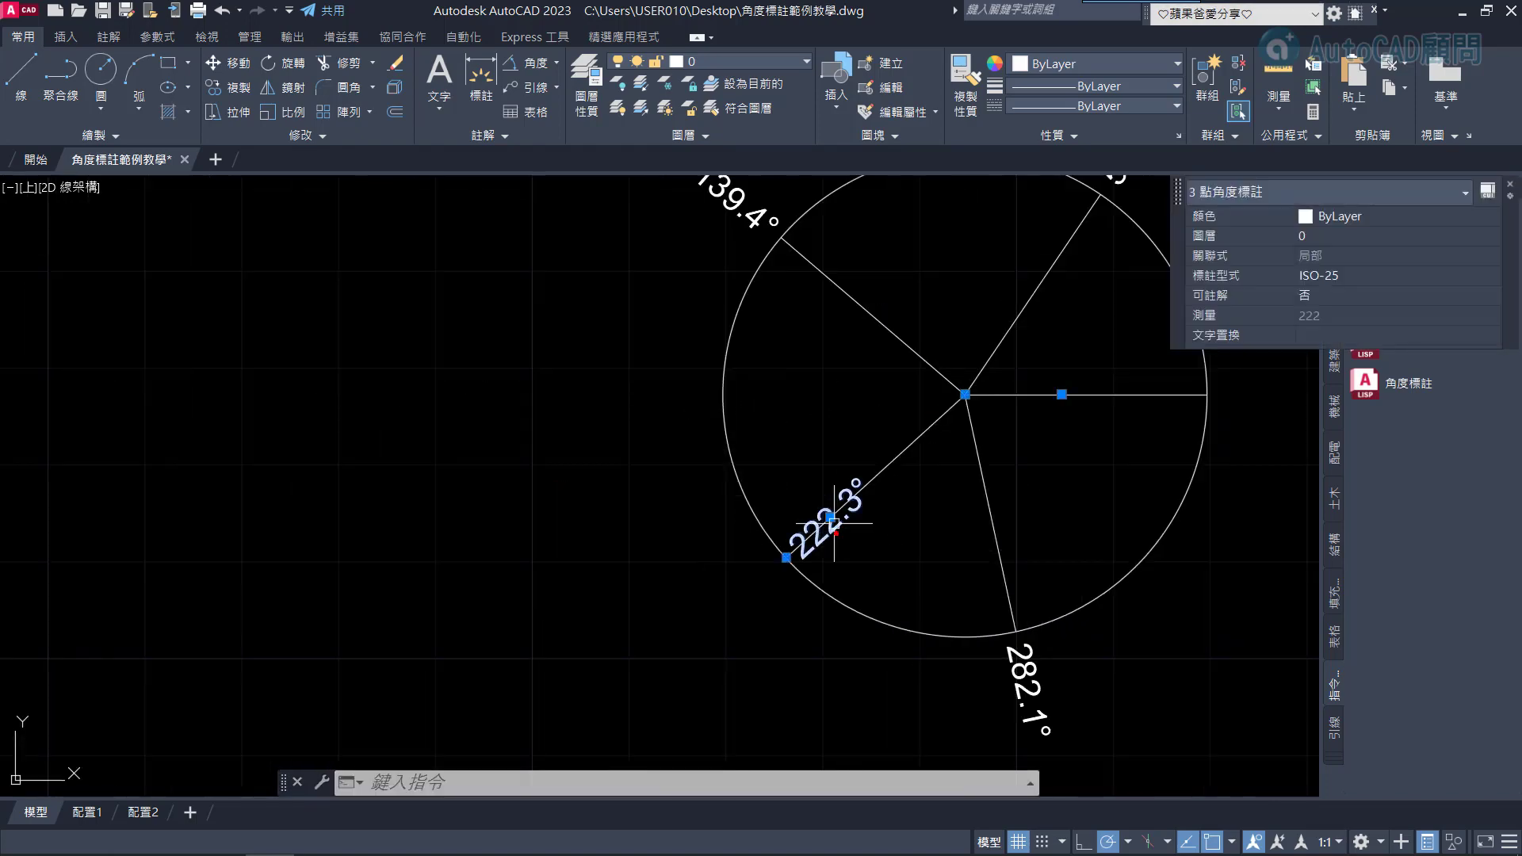
pyautogui.click(762, 571)
pyautogui.press('Escape')
pyautogui.click(1016, 662)
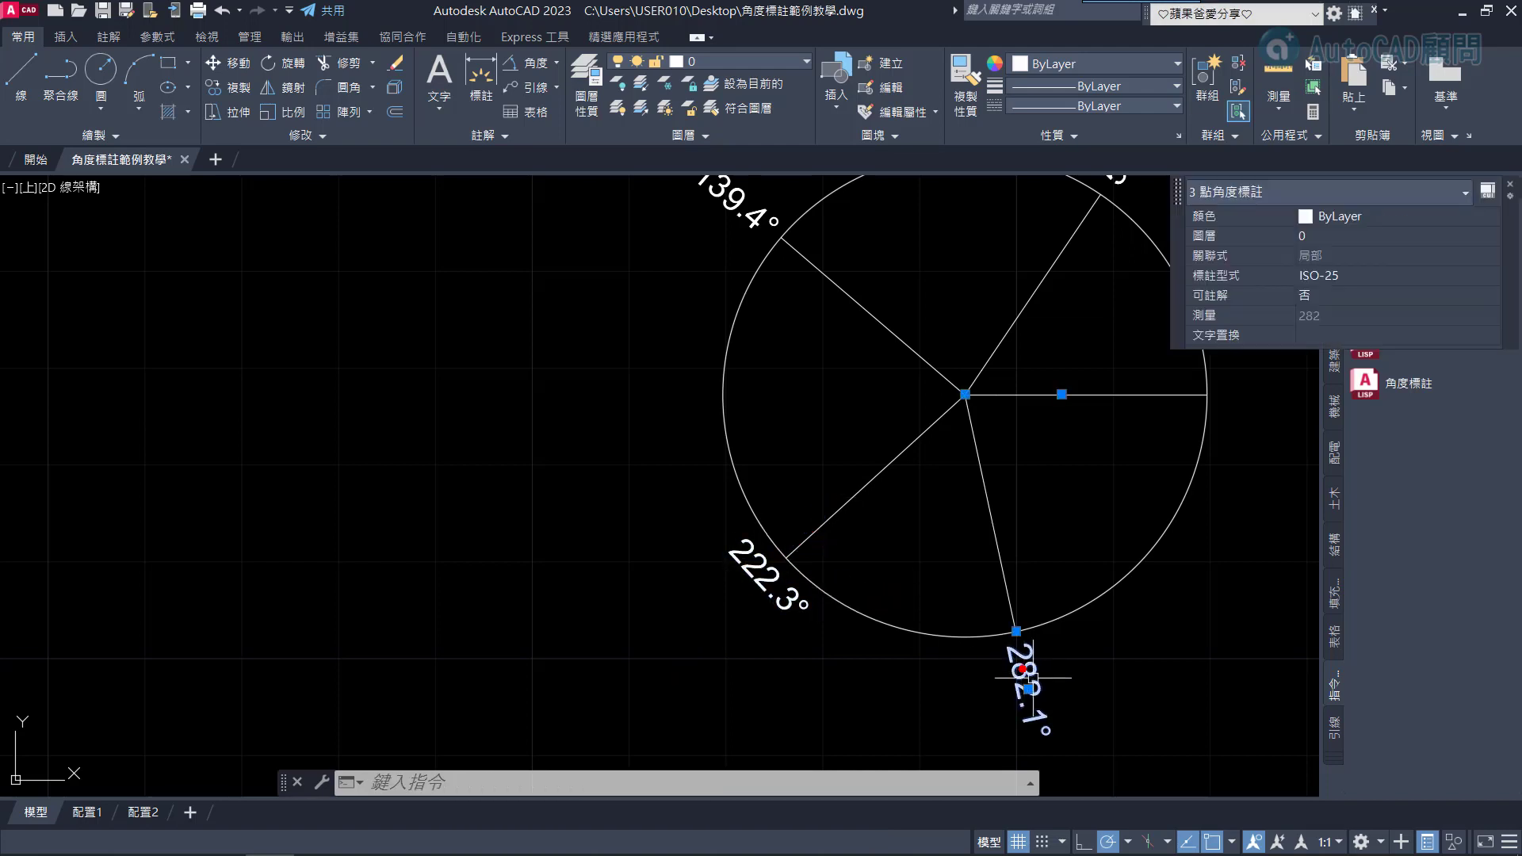
pyautogui.scroll(2, 1030, 685)
pyautogui.click(1040, 636)
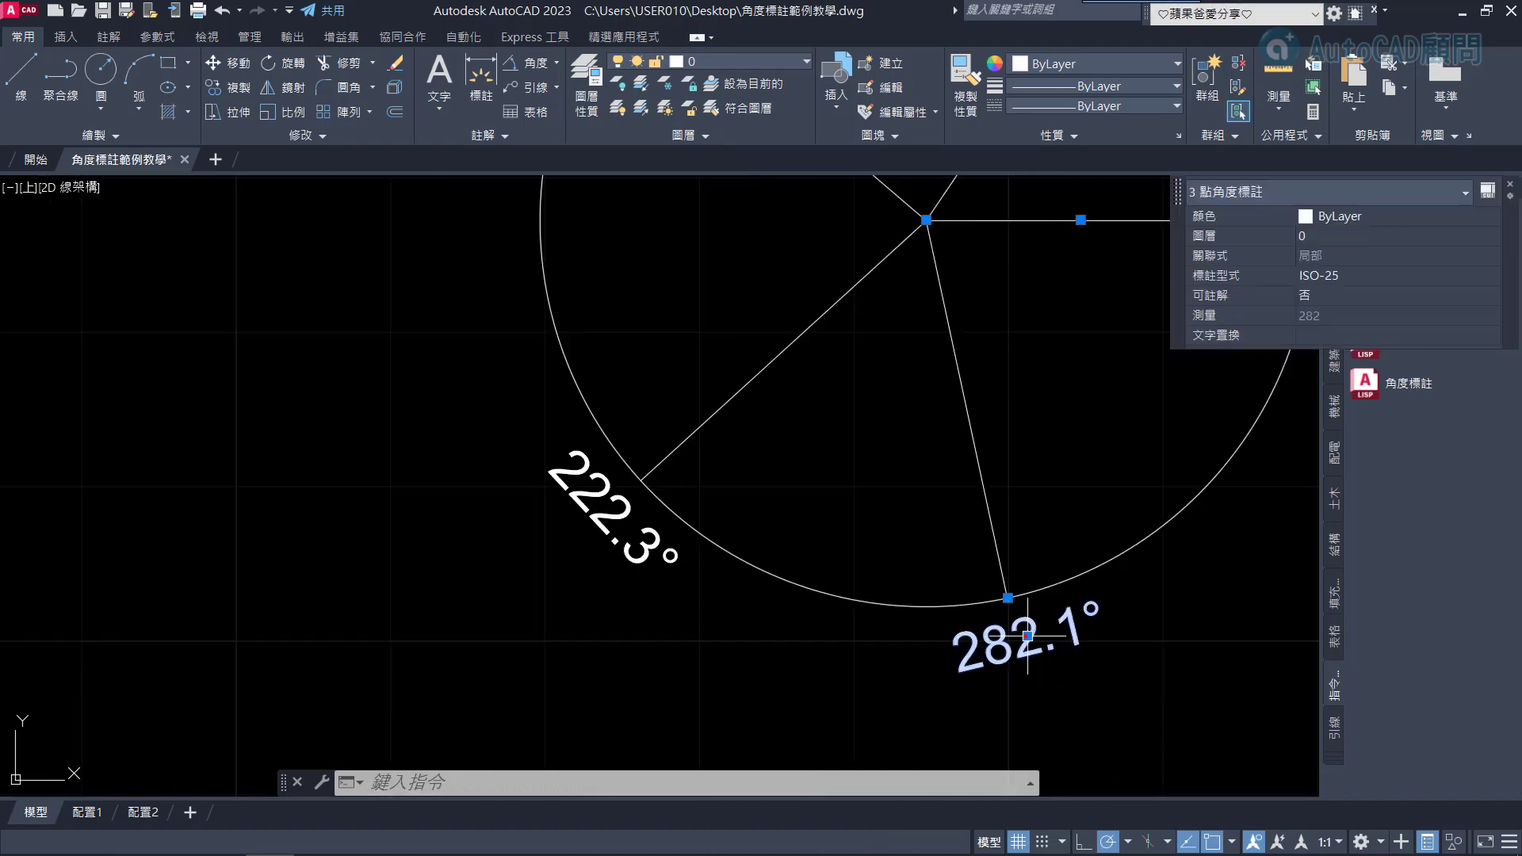
pyautogui.press('Escape')
pyautogui.scroll(-3, 1042, 618)
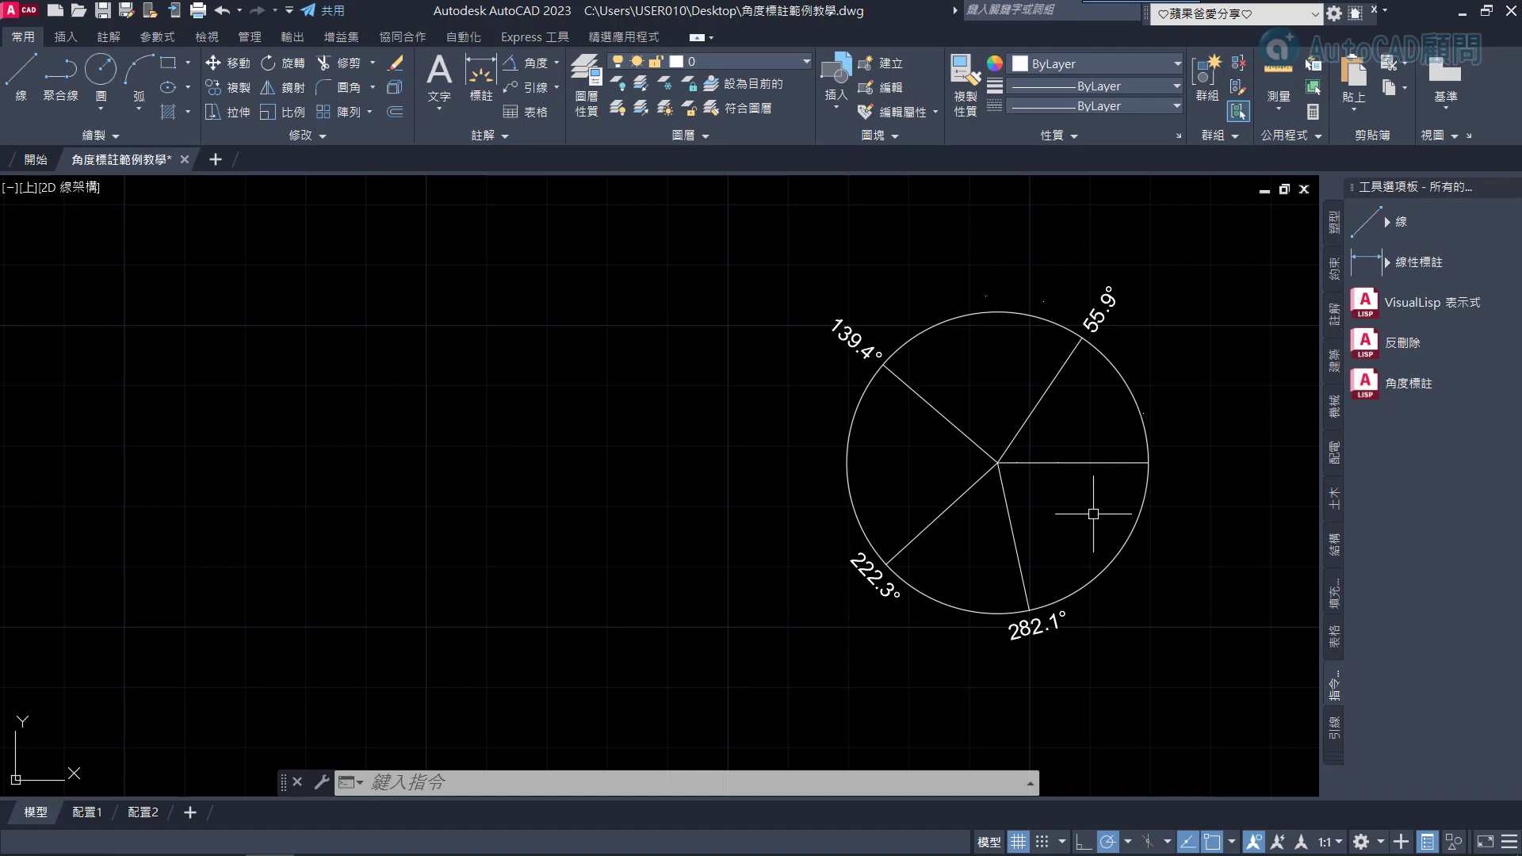
pyautogui.moveTo(1093, 516); pyautogui.dragTo(852, 512, button='middle')
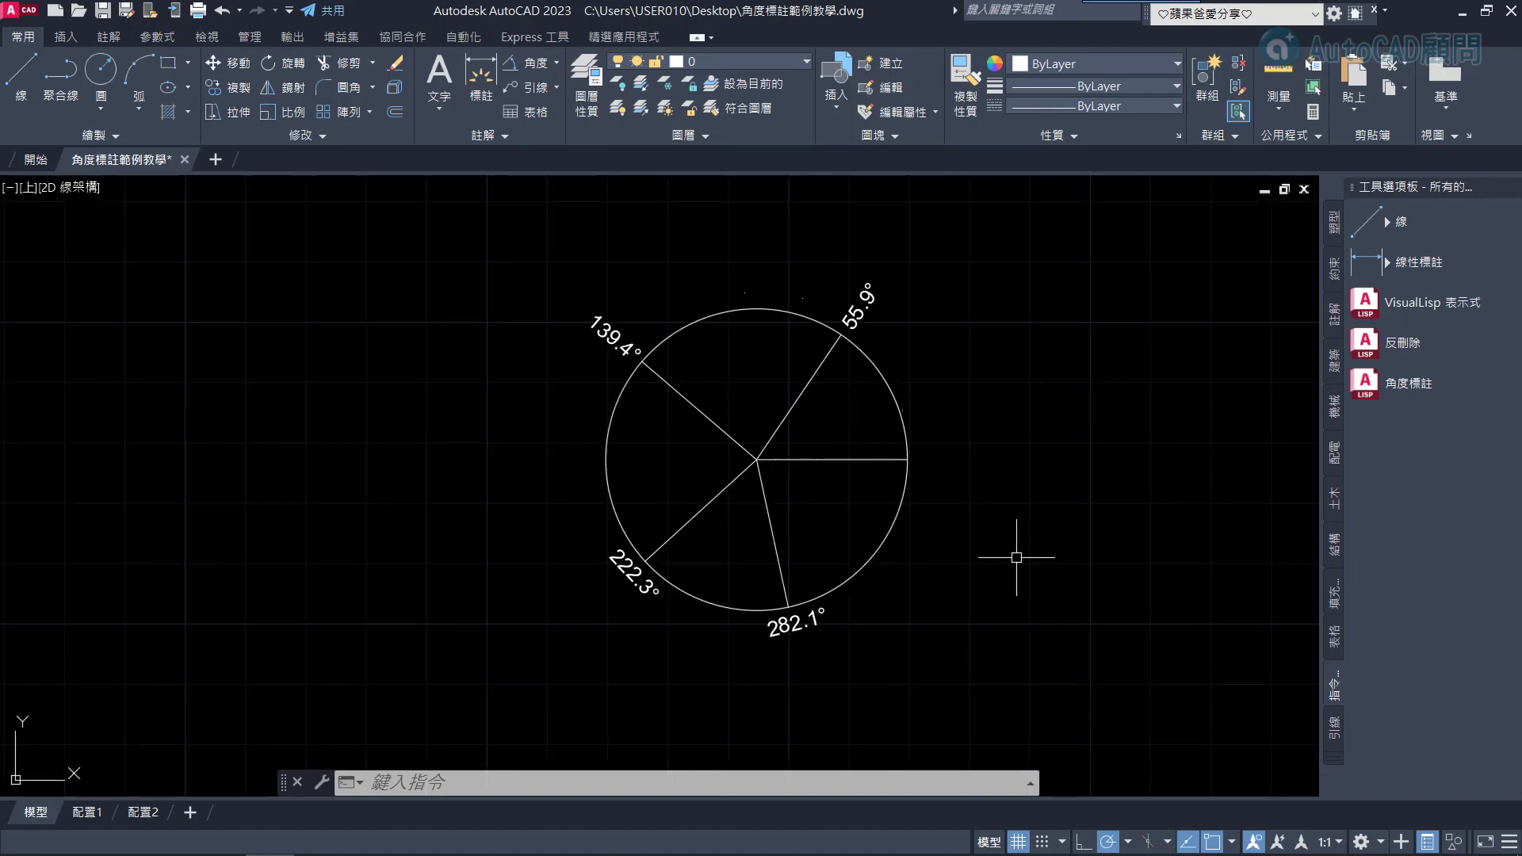
pyautogui.moveTo(1016, 557); pyautogui.dragTo(951, 569, button='middle')
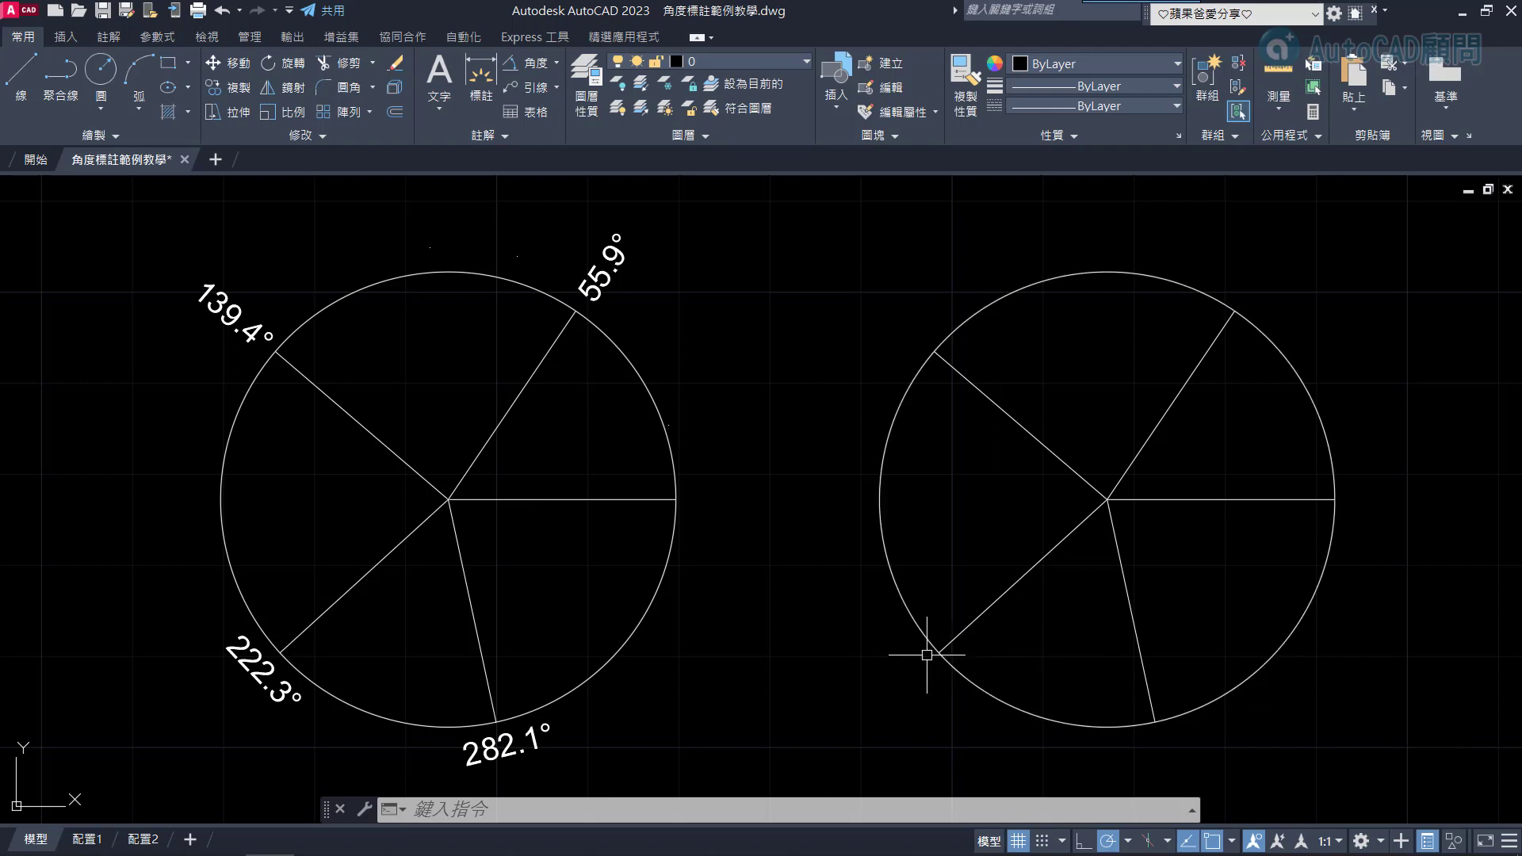
# Run BE and confirm the Edit Block Definition dialog to enter the Block Editor
pyautogui.write('BE')
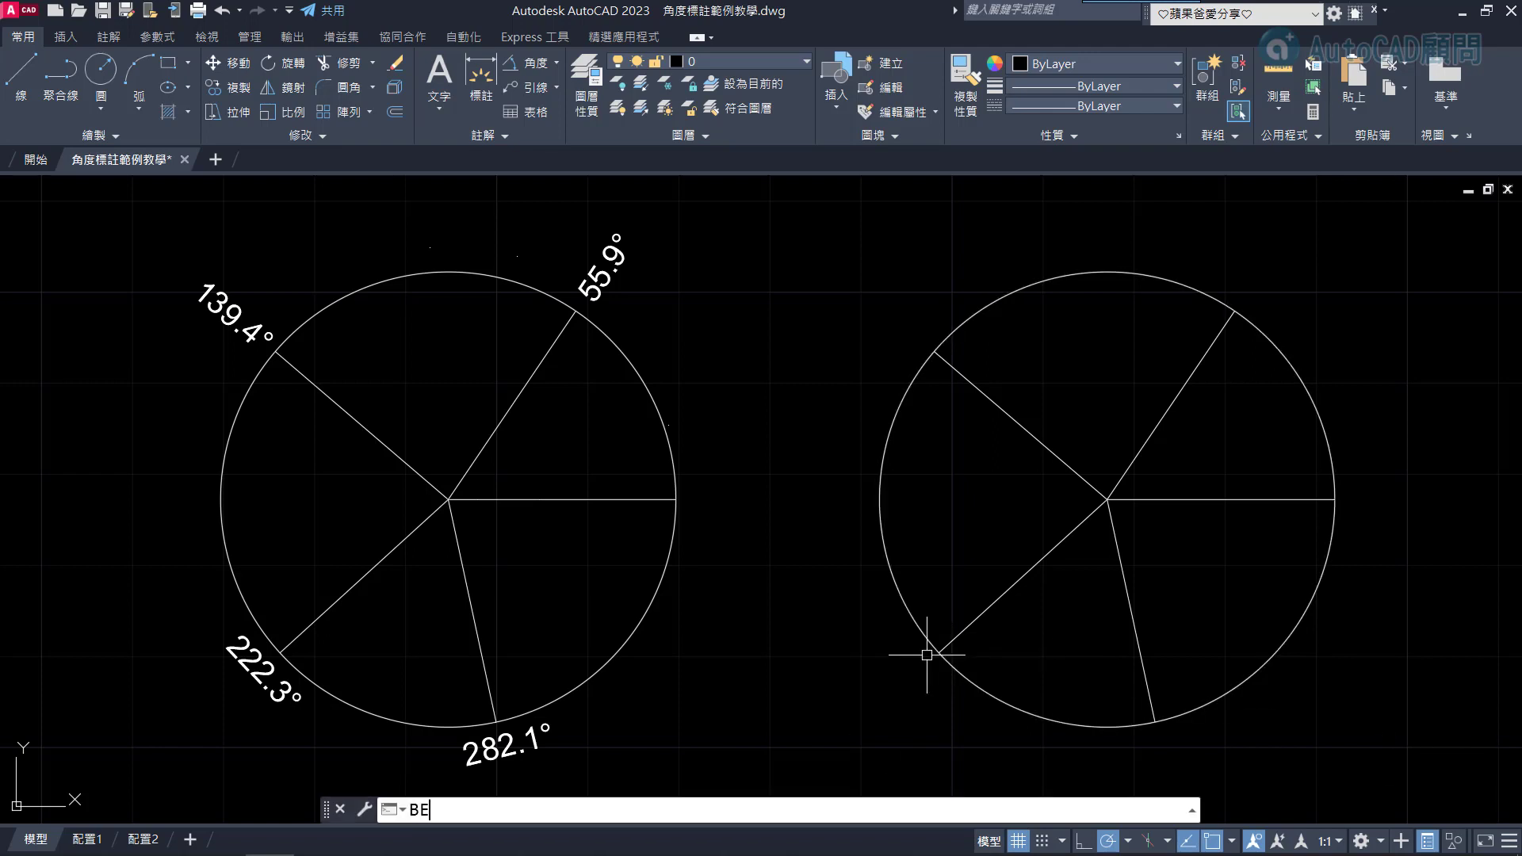
pyautogui.press('Return')
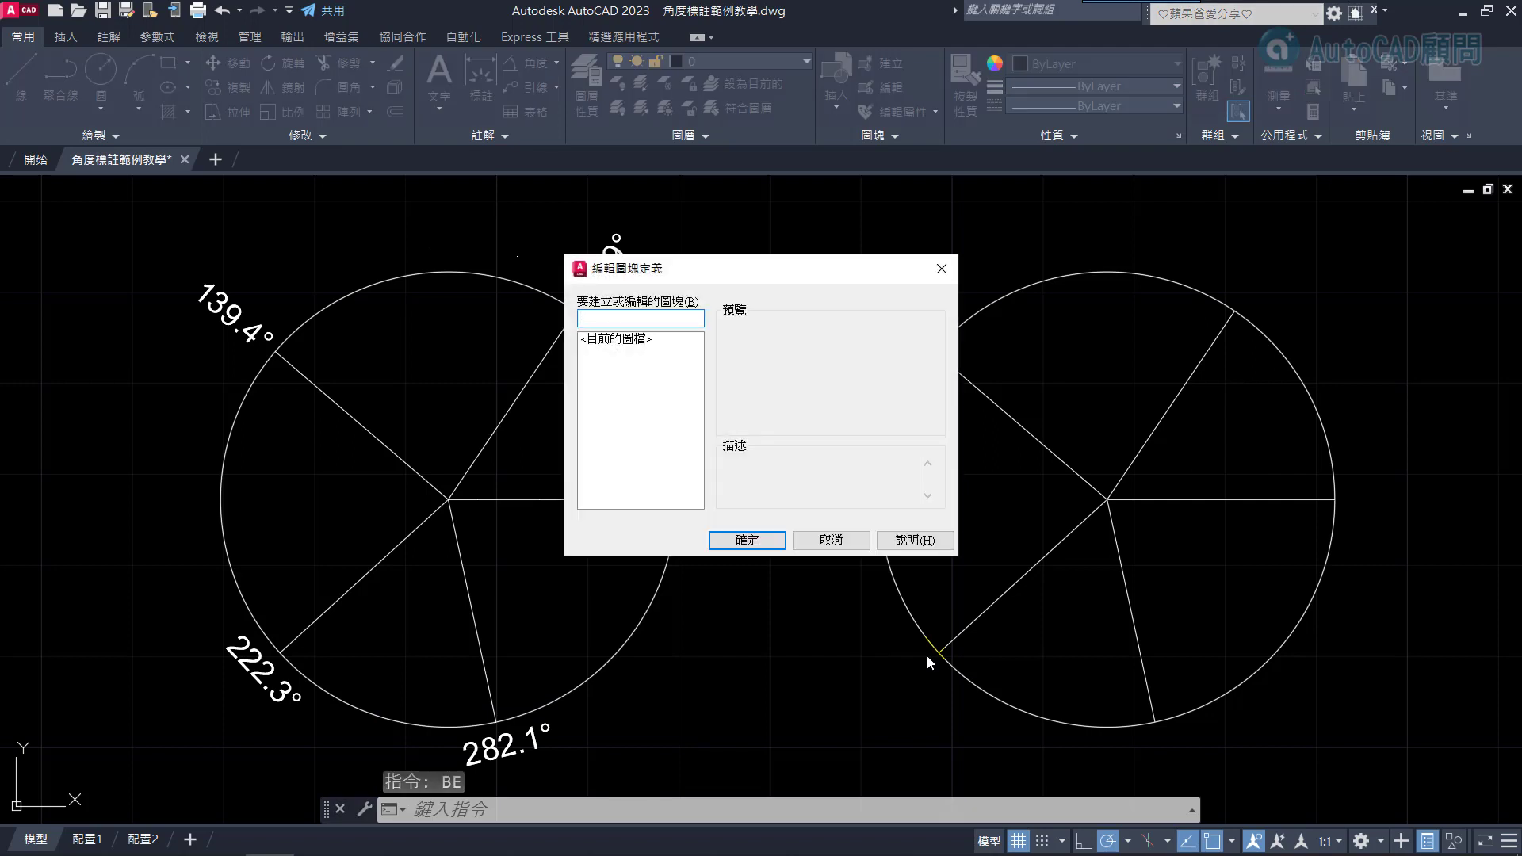
pyautogui.write('量角器')
pyautogui.click(760, 540)
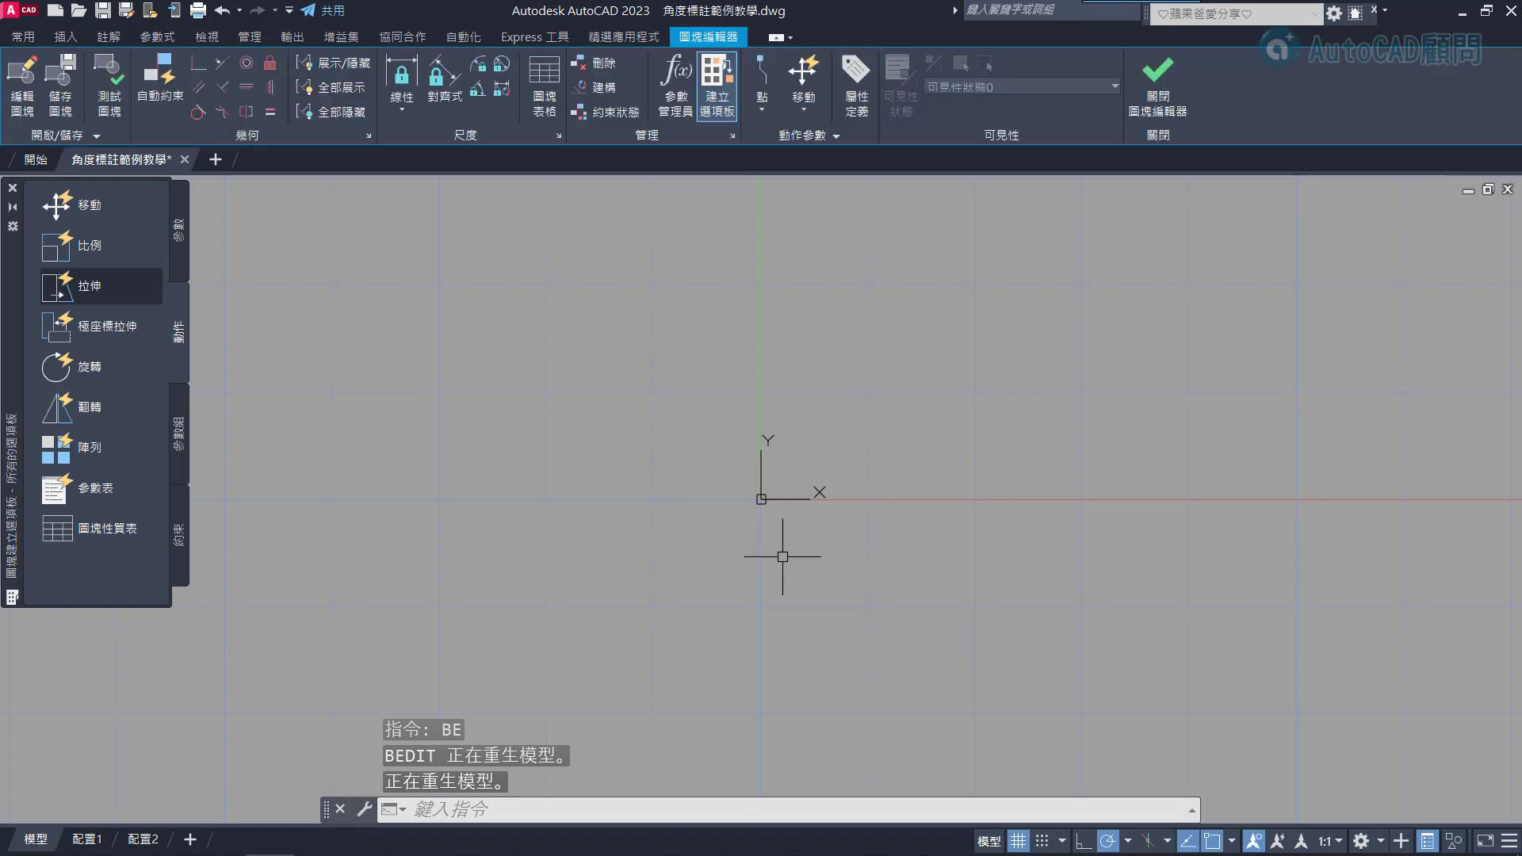
# Draw a line from 0,0 running 30 units along X using L
pyautogui.write('L')
pyautogui.press('Return')
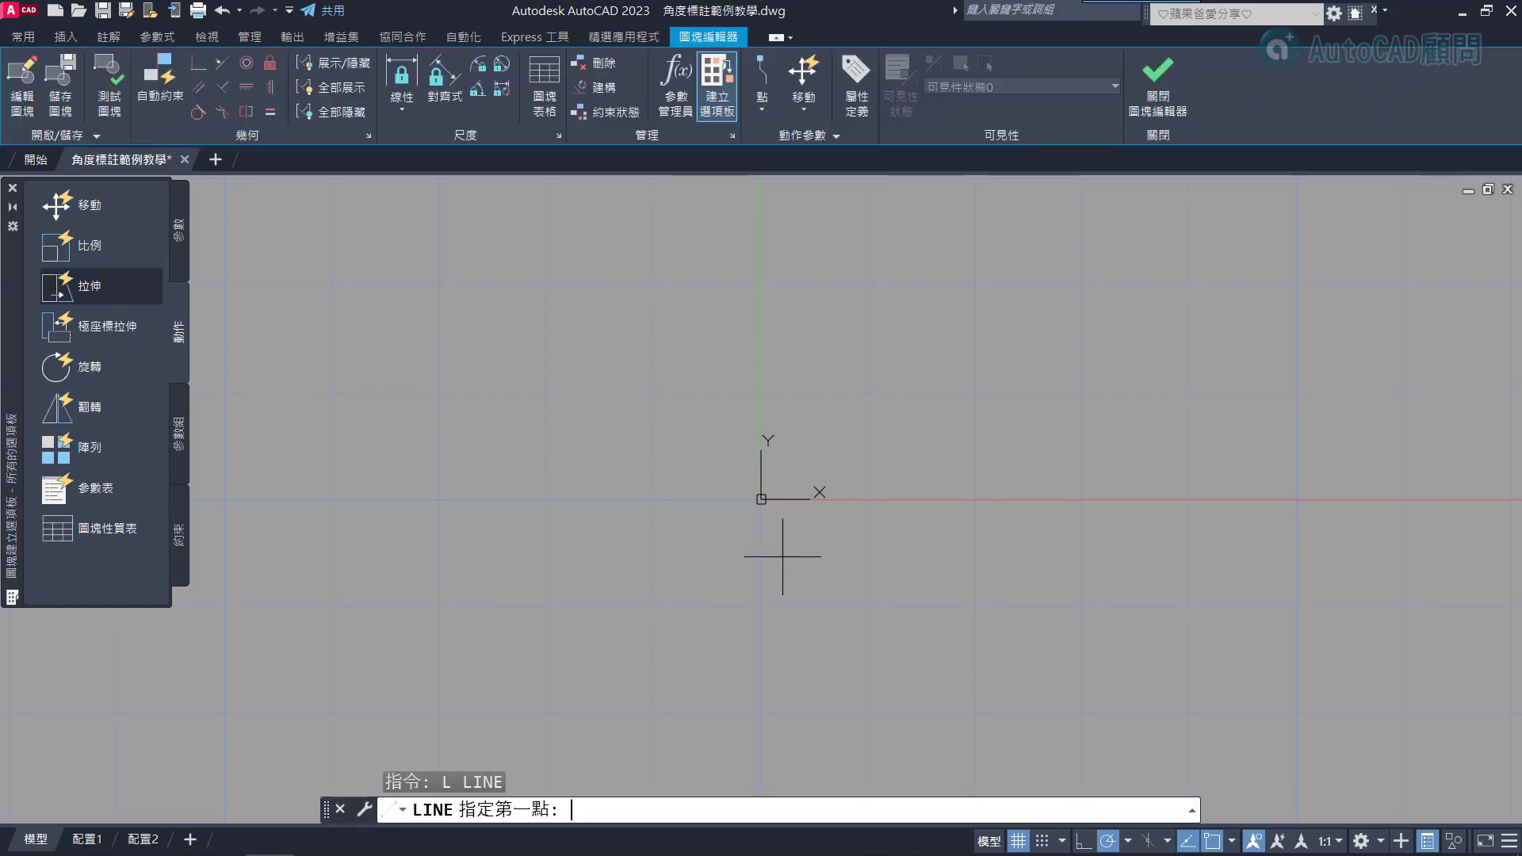
pyautogui.press('Return')
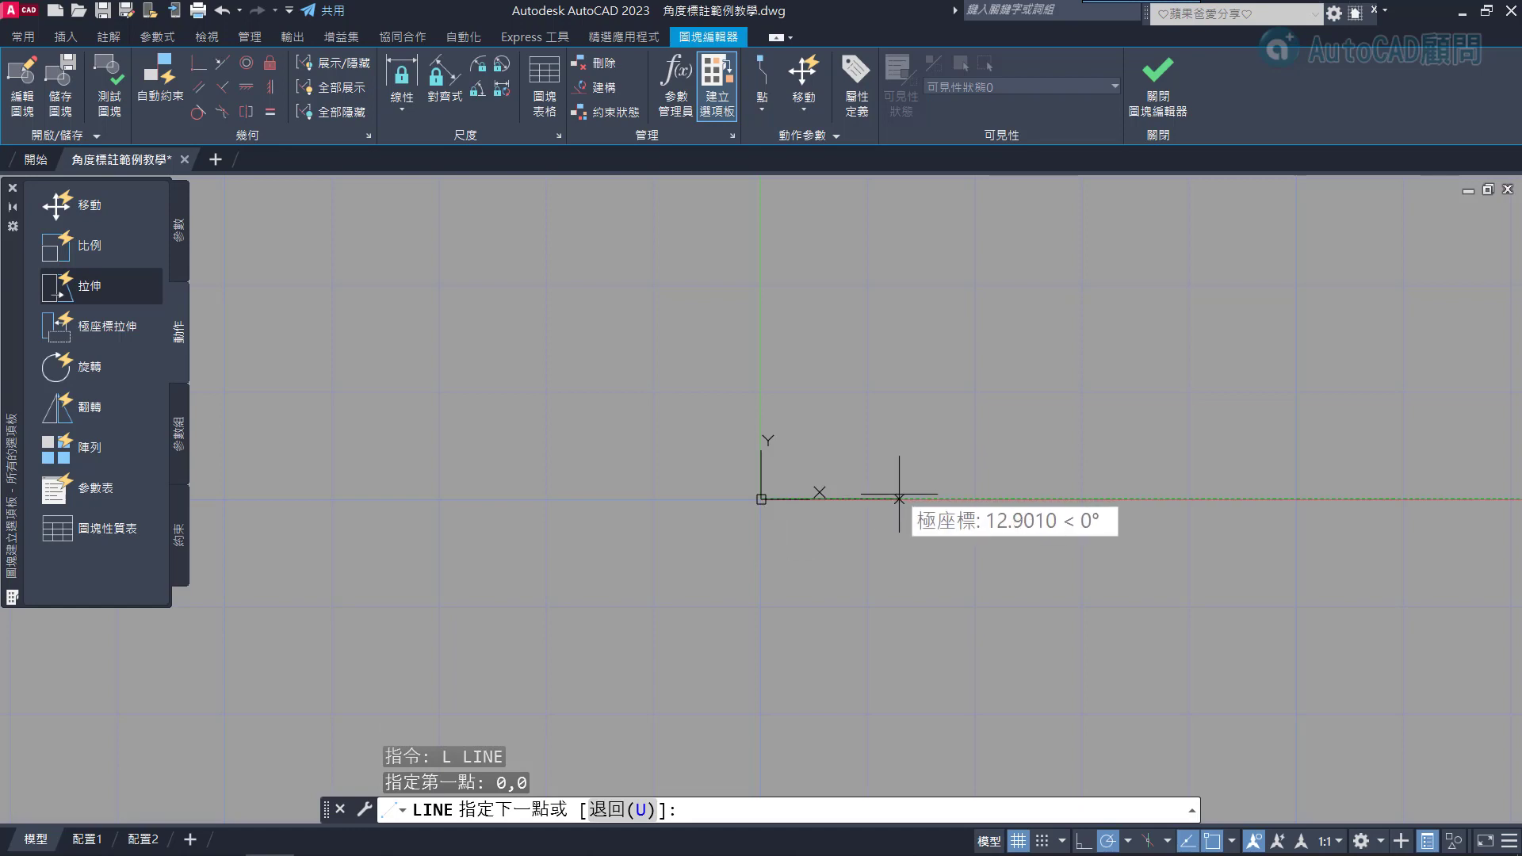
pyautogui.write('30')
pyautogui.press('Return')
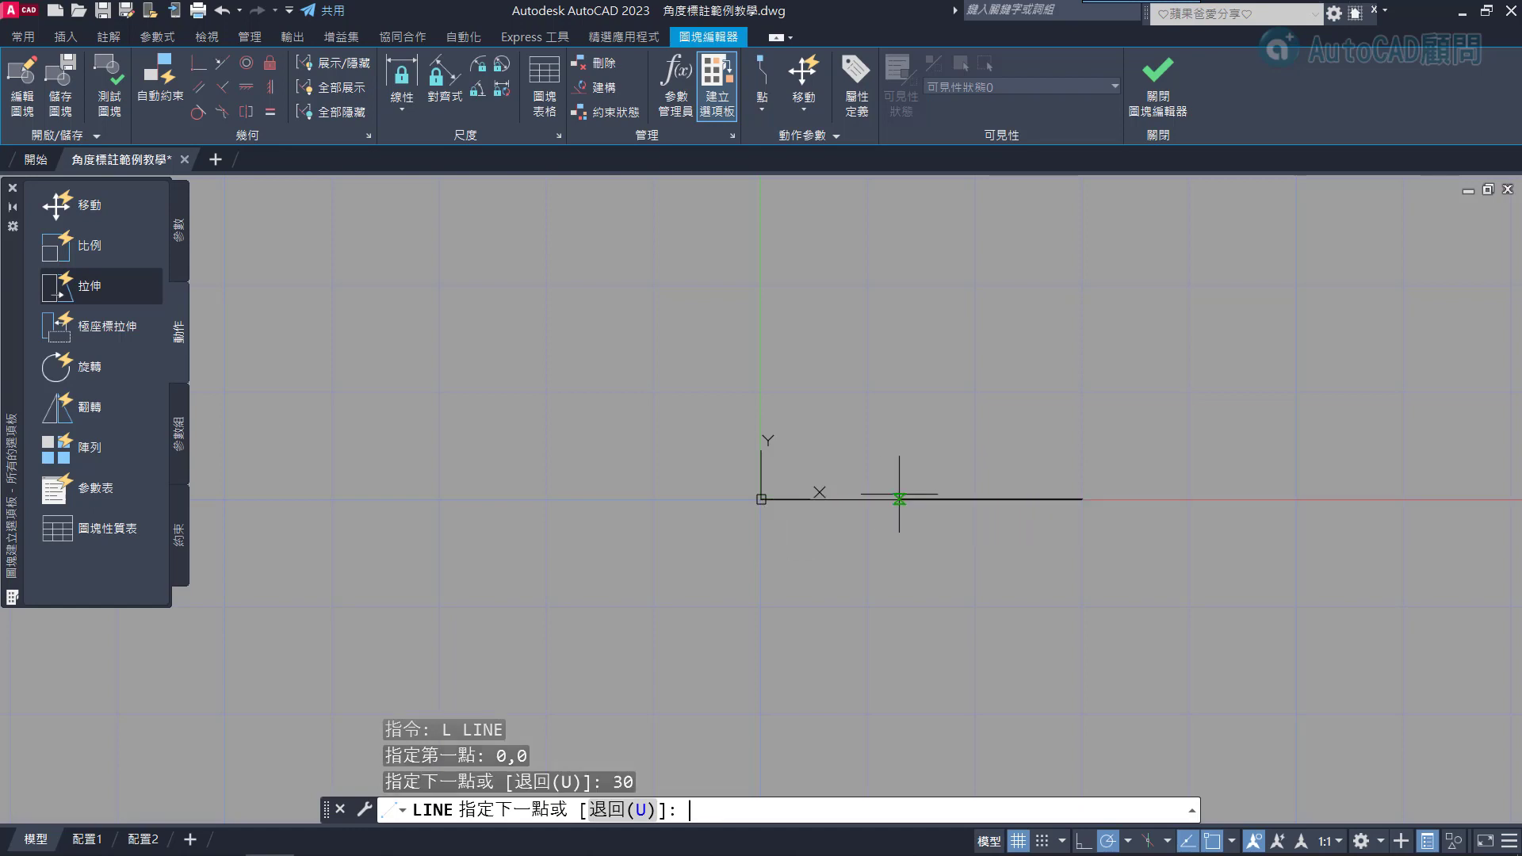
pyautogui.press('Escape')
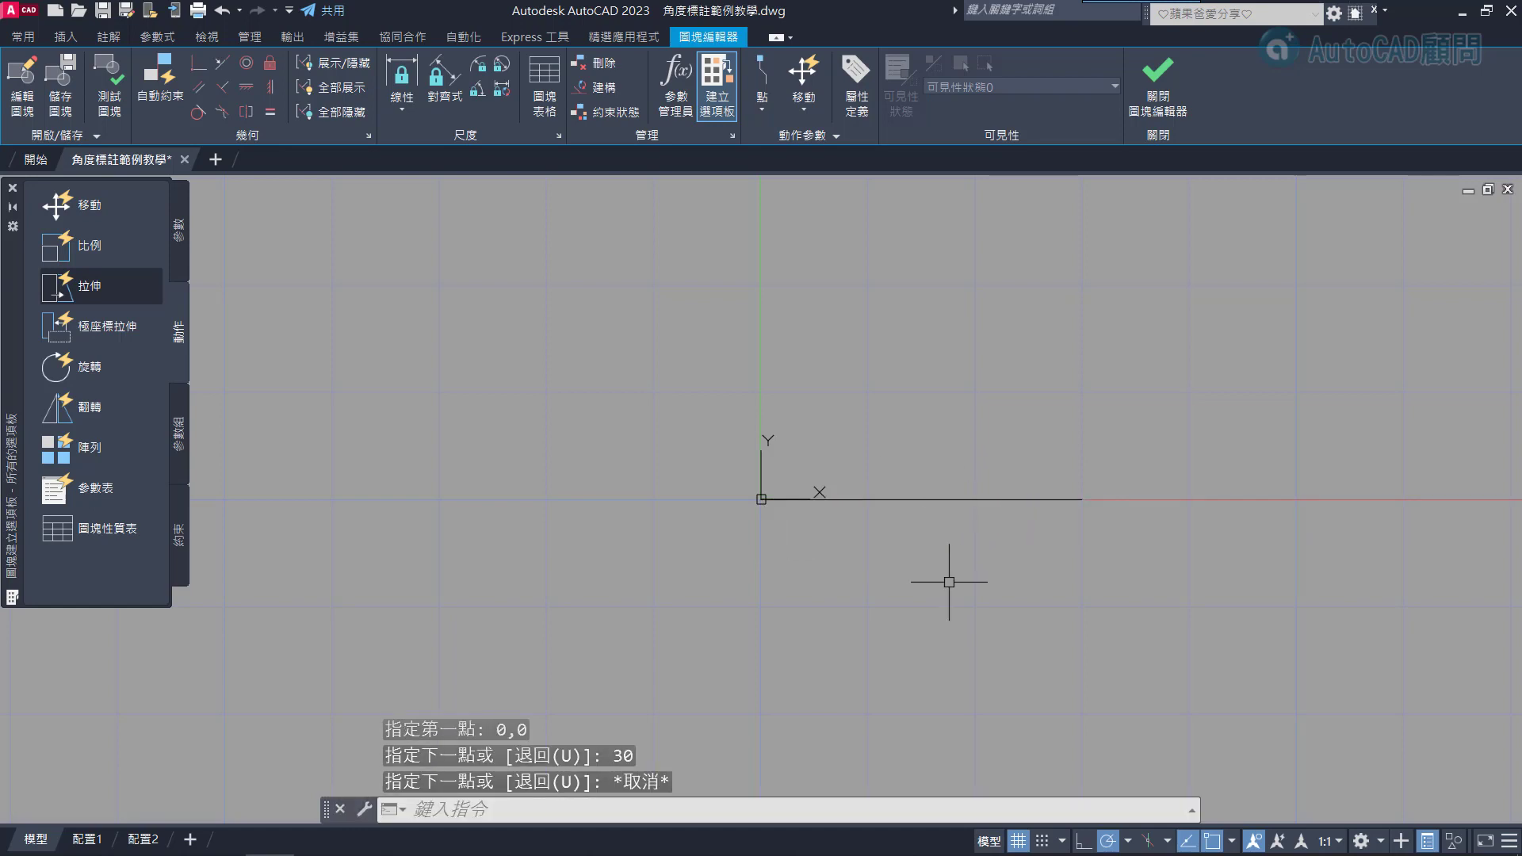
# Create a field showing the horizontal line's Angle with a %%d degree suffix, previewing 0°
pyautogui.click(70, 40)
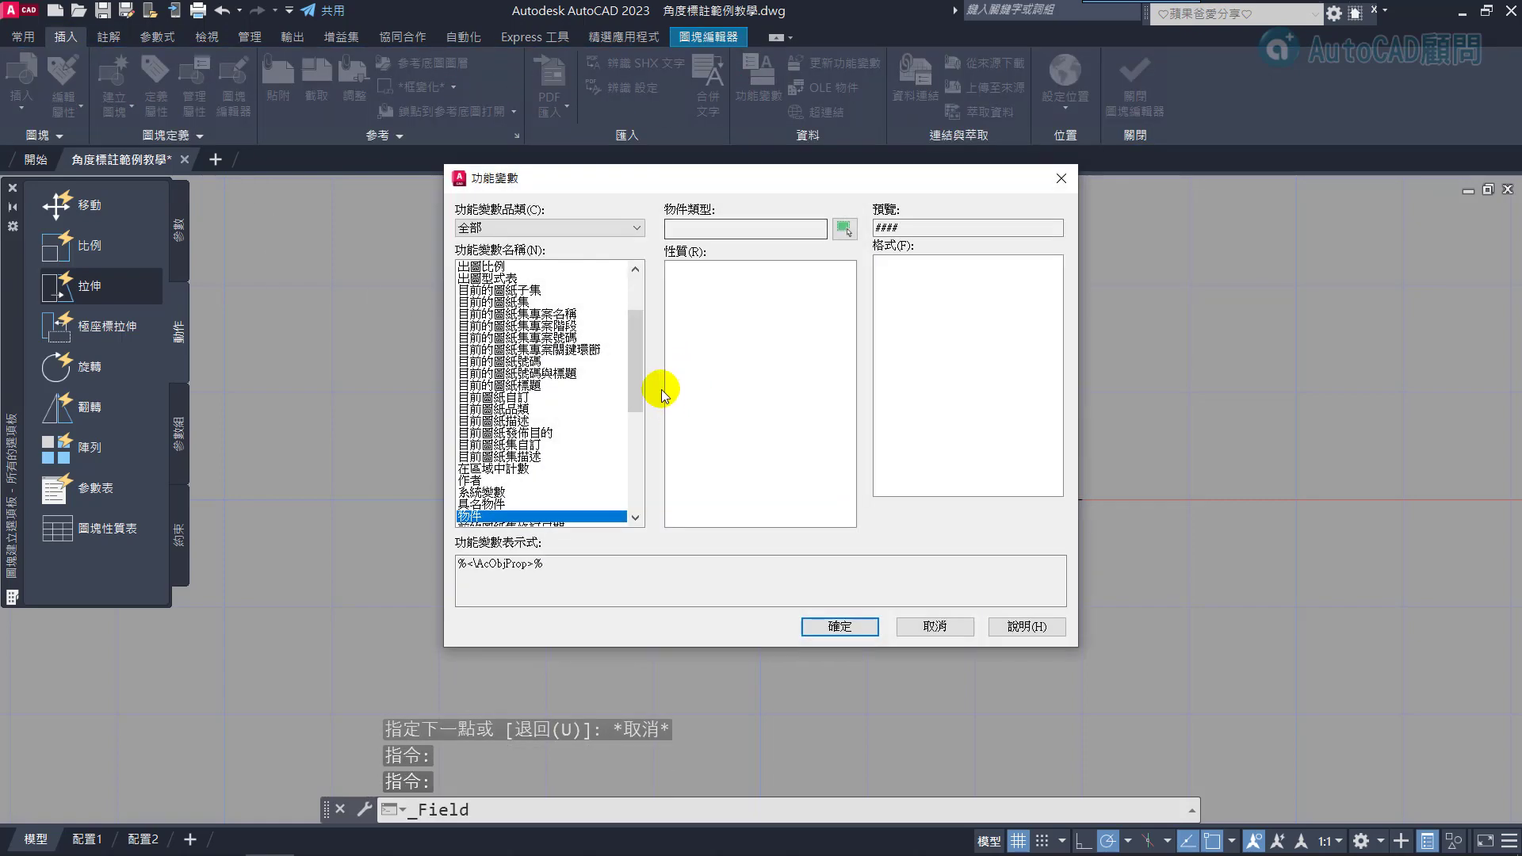
pyautogui.scroll(2, 636, 297)
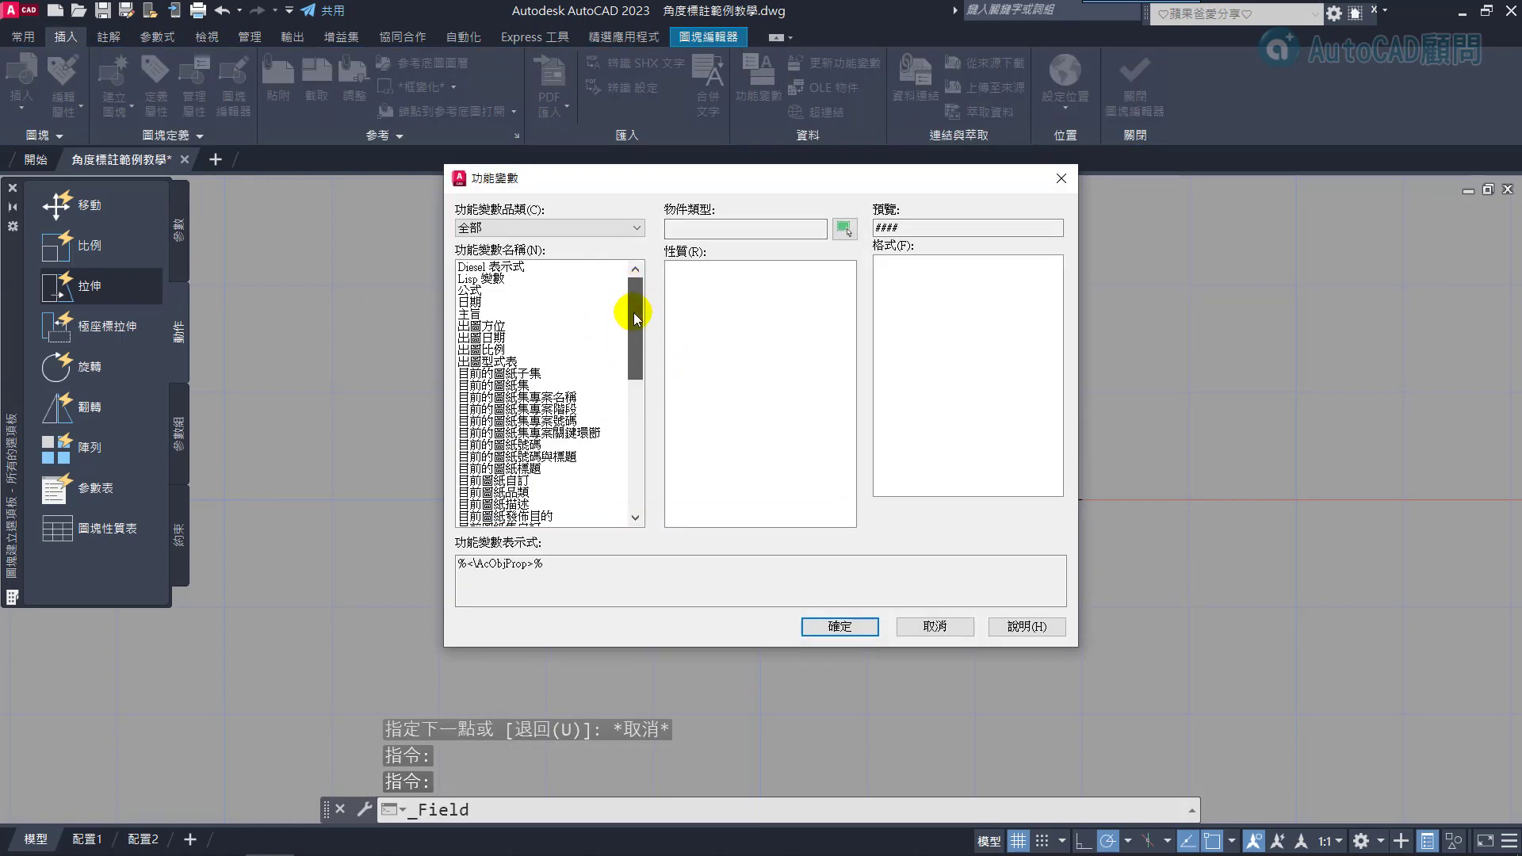
pyautogui.moveTo(635, 300); pyautogui.dragTo(646, 486)
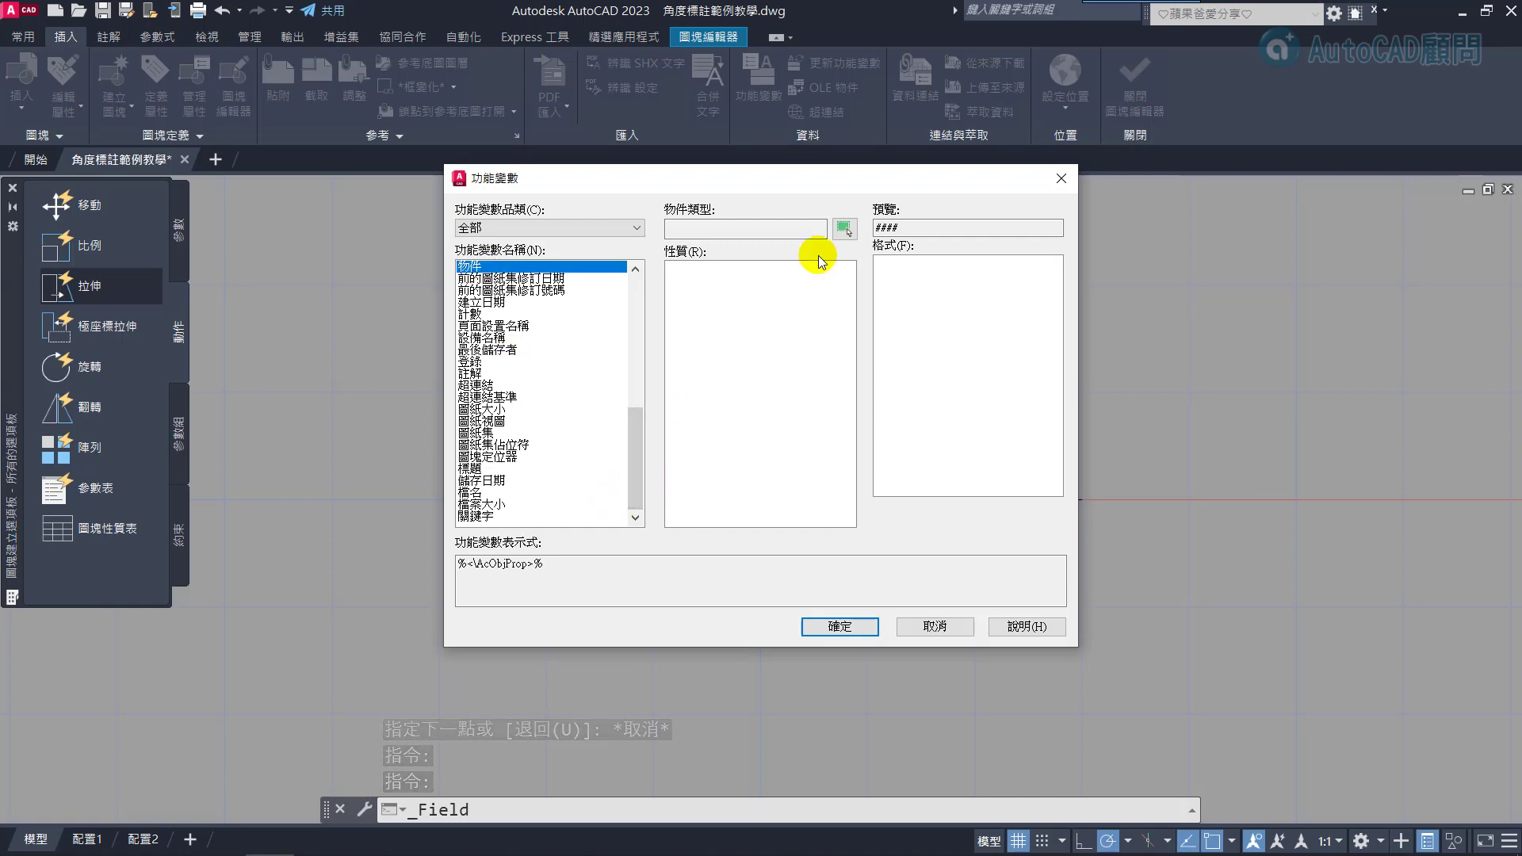
pyautogui.click(845, 230)
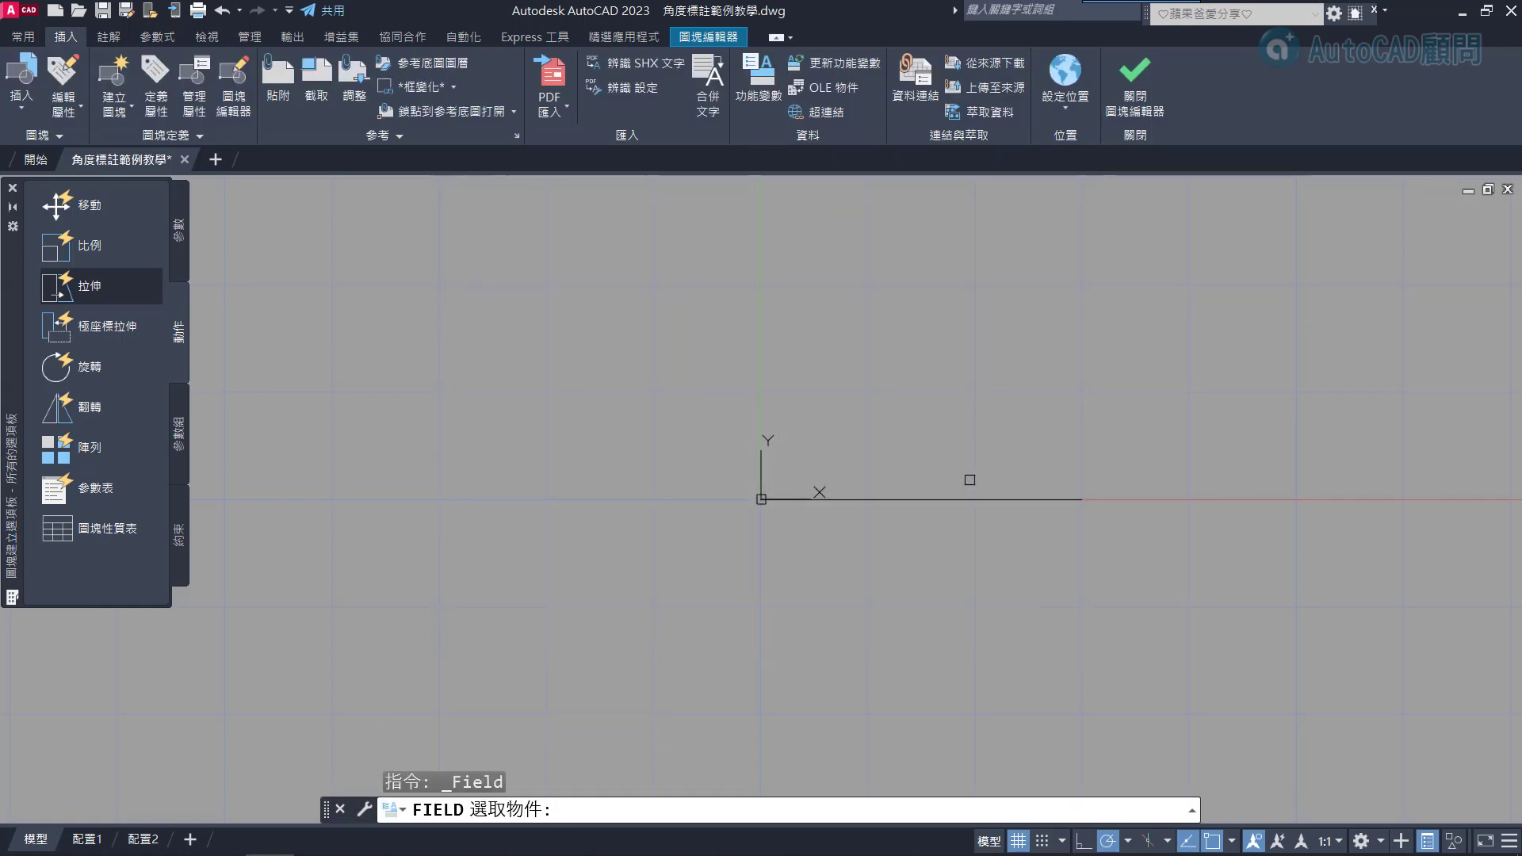
pyautogui.click(964, 499)
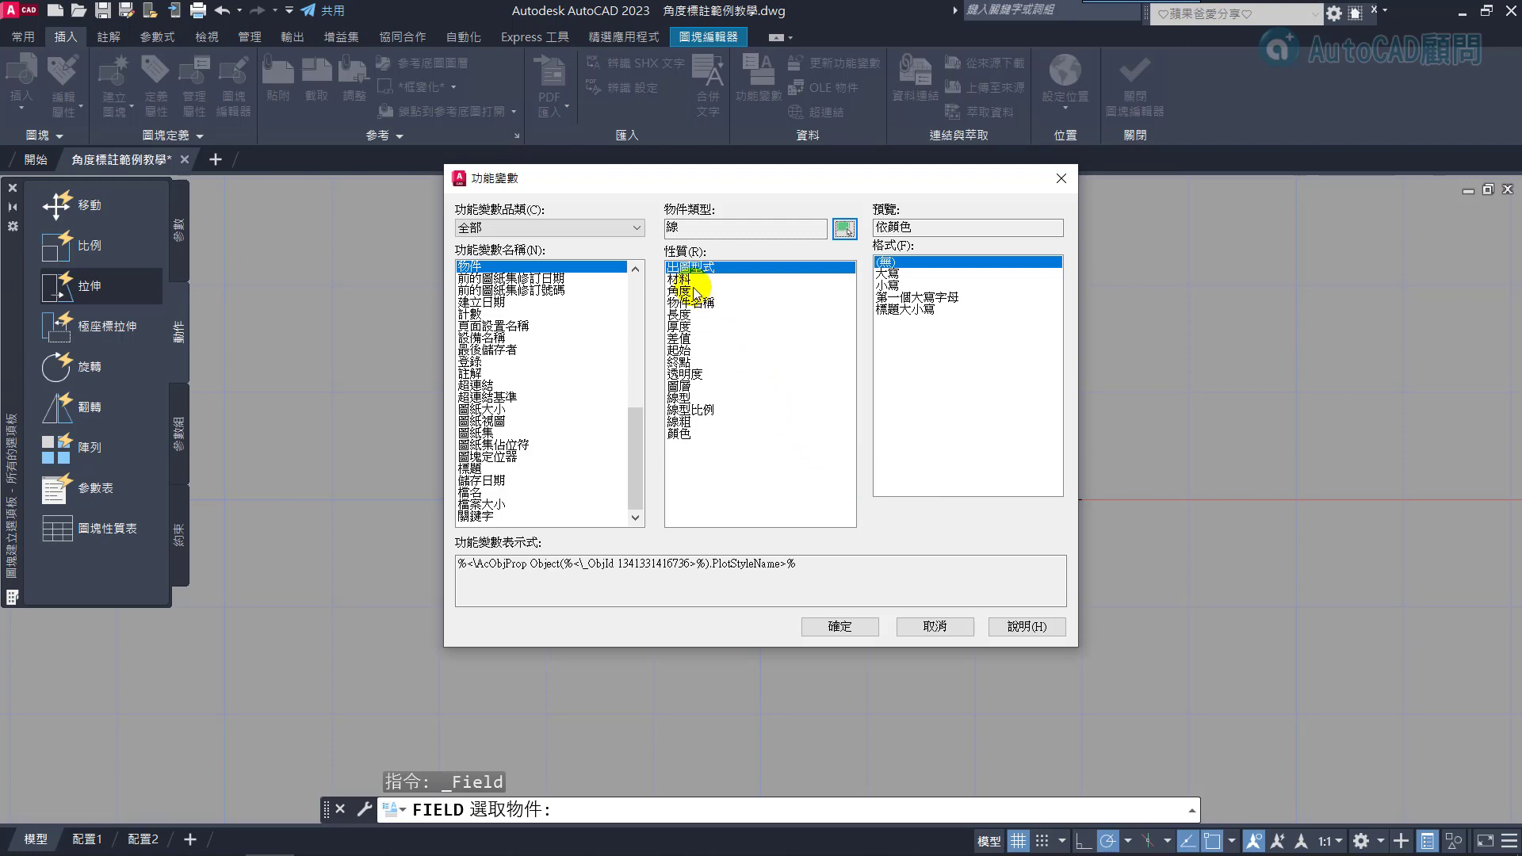
pyautogui.click(694, 291)
pyautogui.click(936, 476)
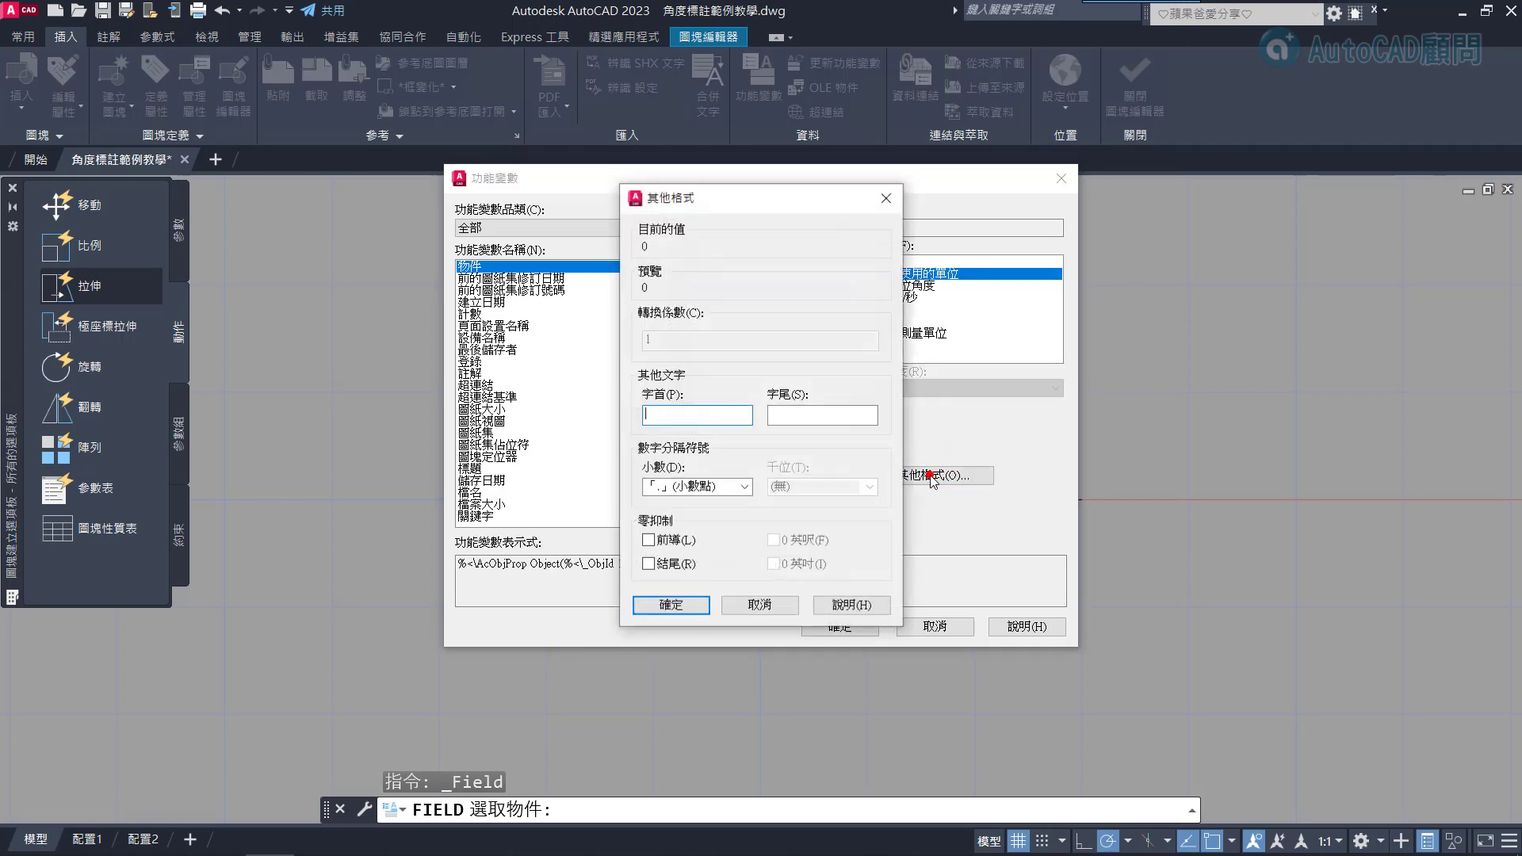
pyautogui.click(801, 412)
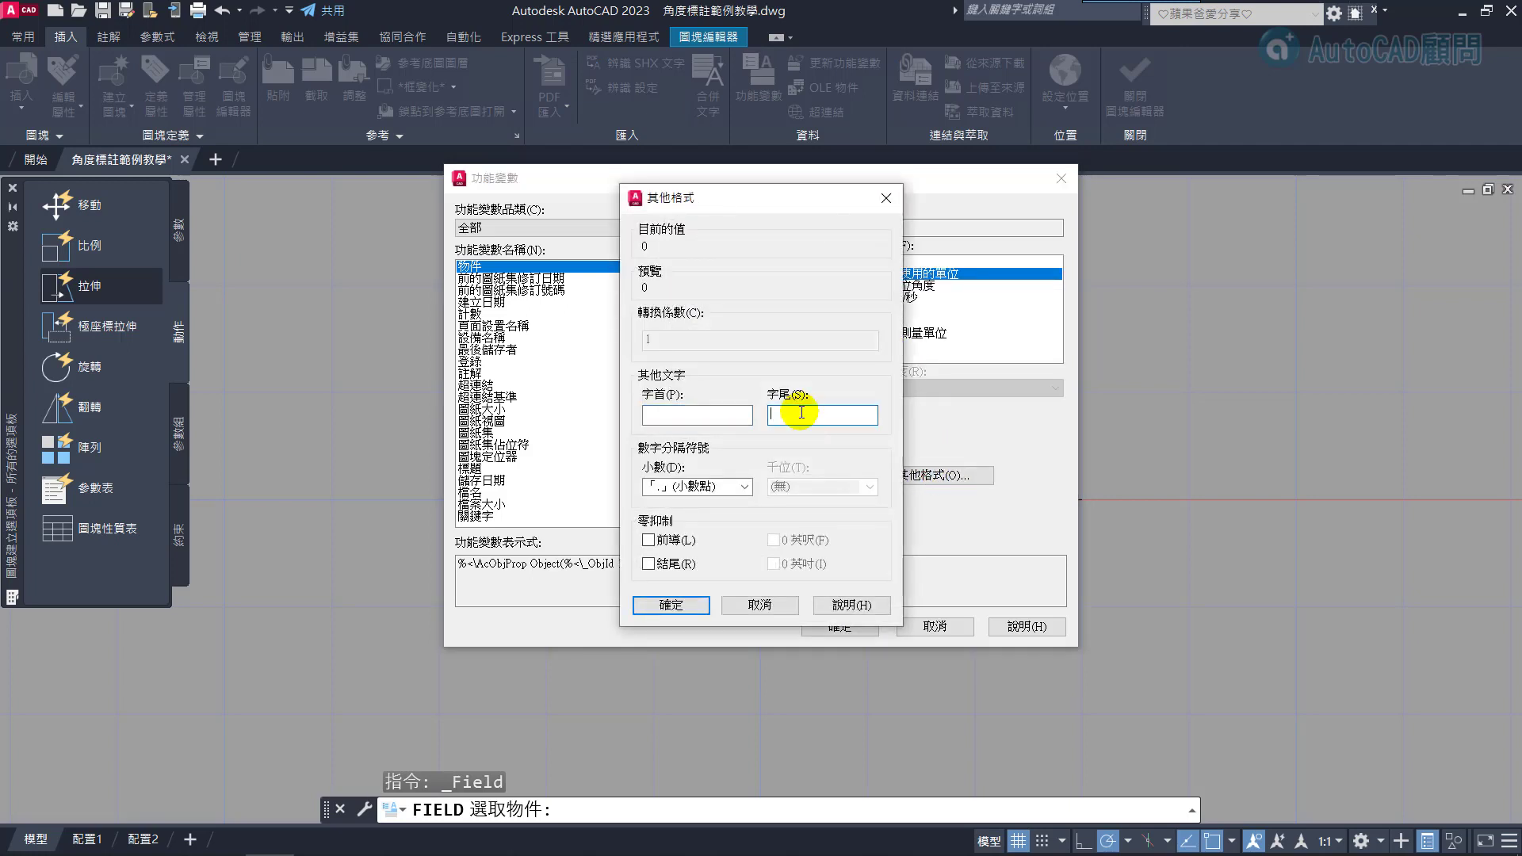
pyautogui.write('%%d')
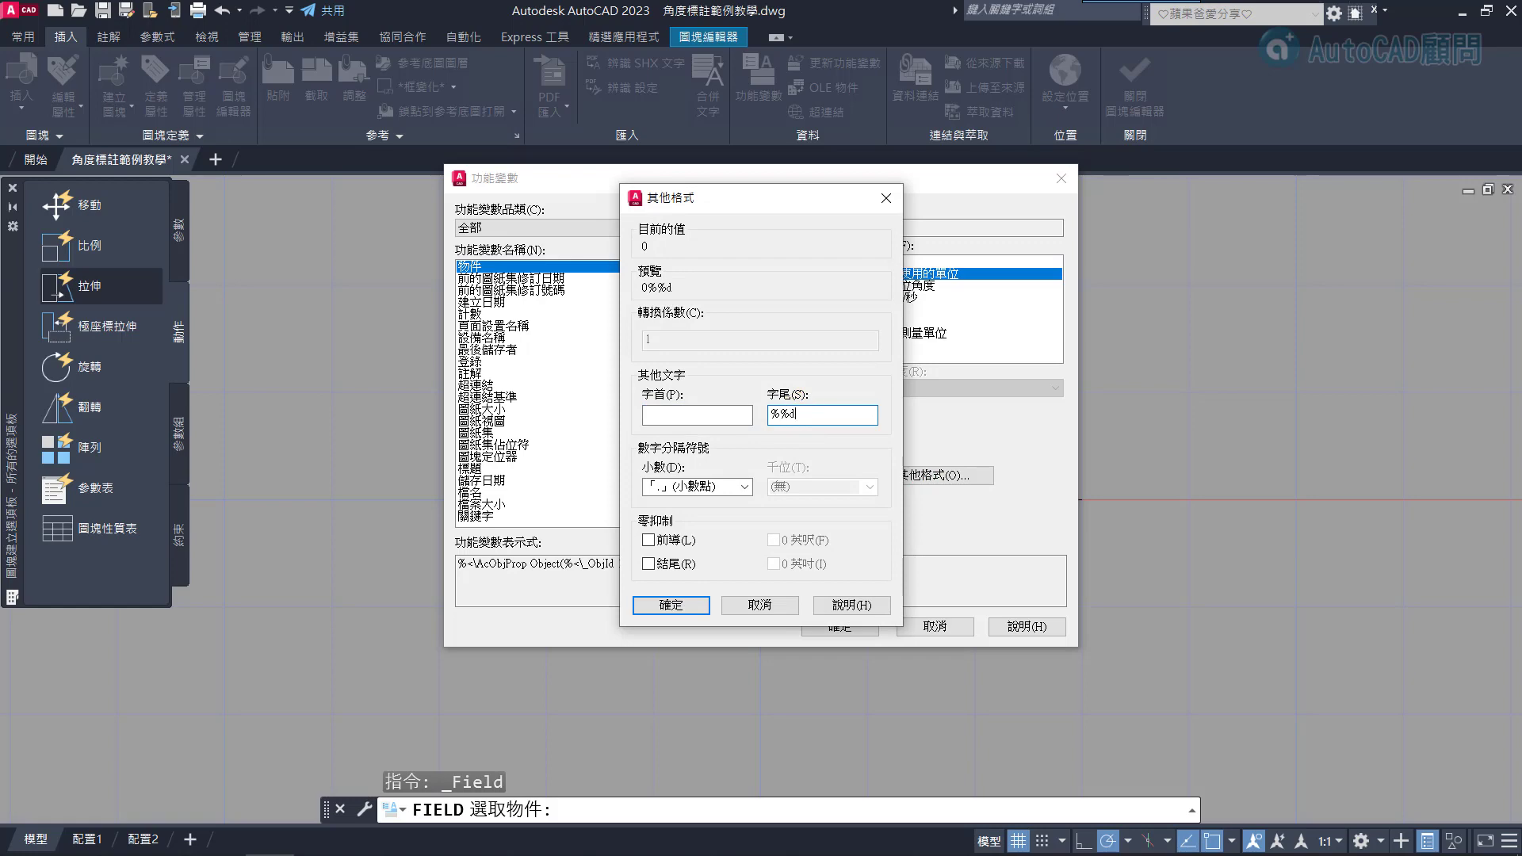
pyautogui.click(670, 604)
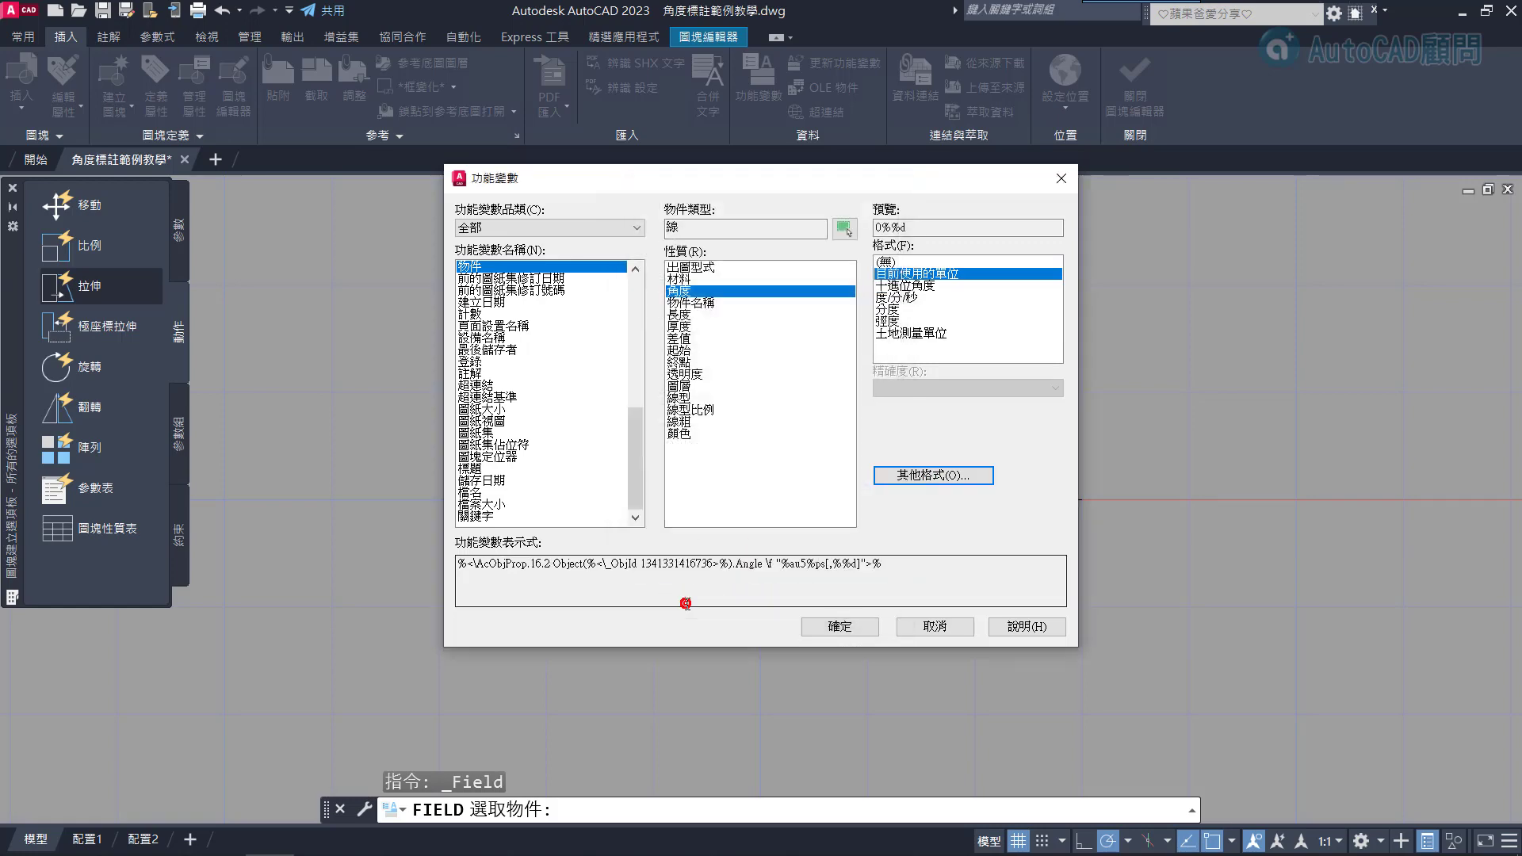
pyautogui.click(840, 626)
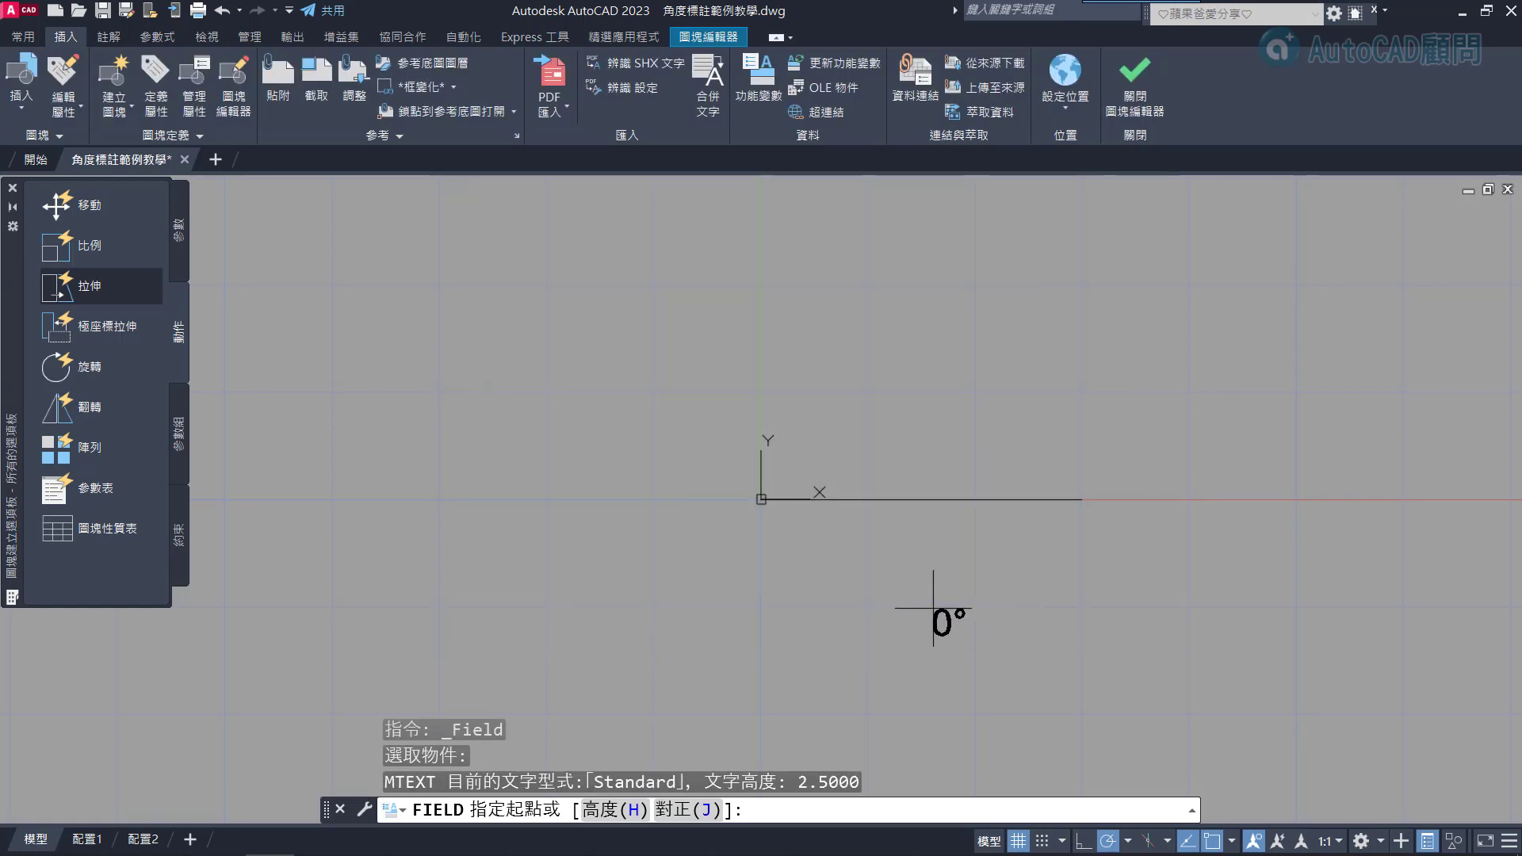
pyautogui.click(699, 808)
pyautogui.write('J')
# Place the 0° field with Middle Centre justification at the line's right endpoint
pyautogui.press('Return')
pyautogui.write('MC')
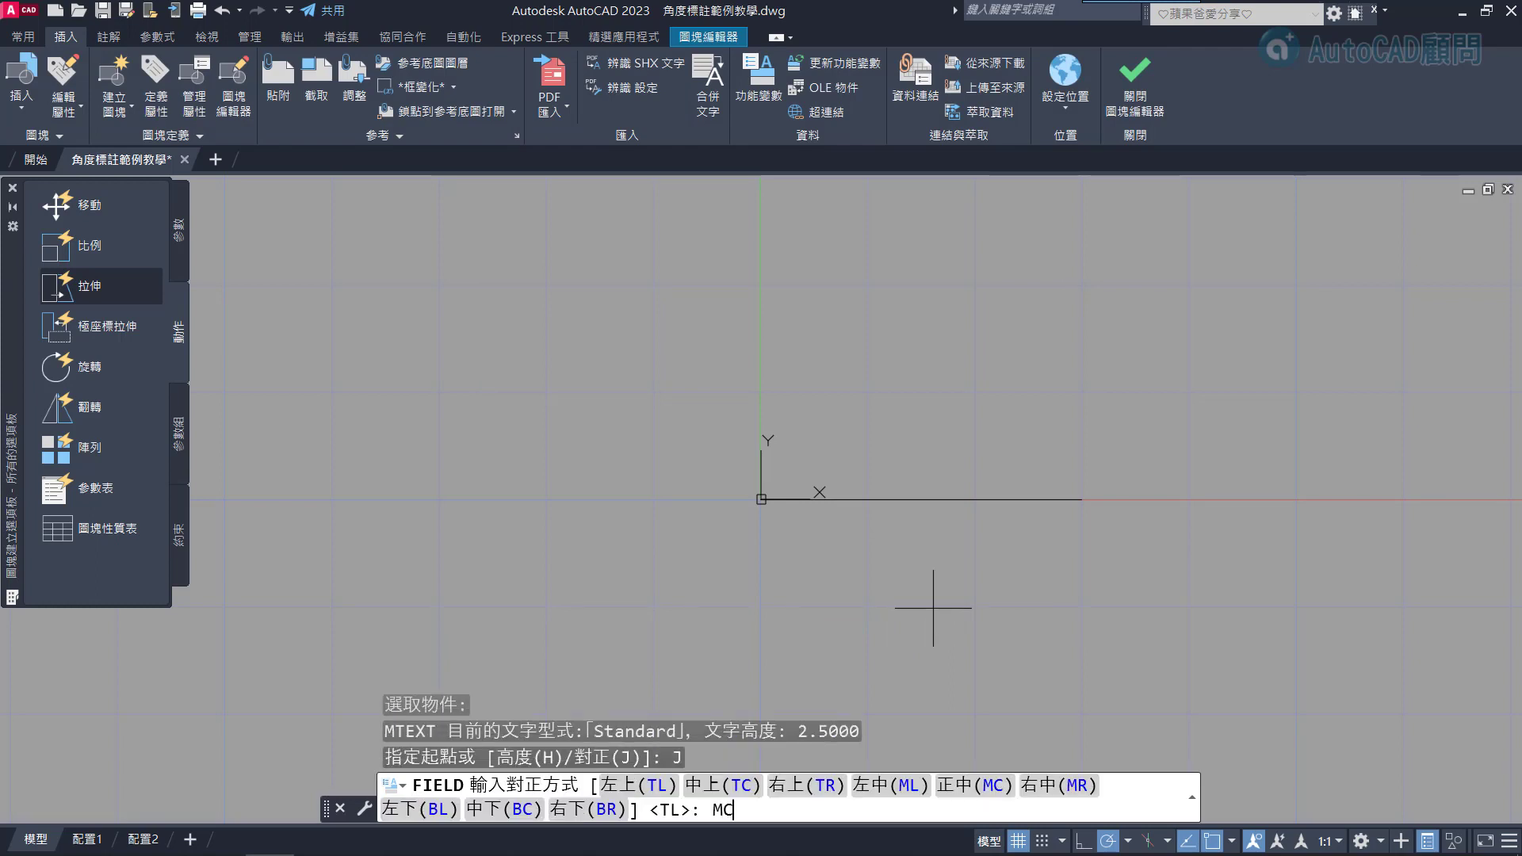
pyautogui.press('Return')
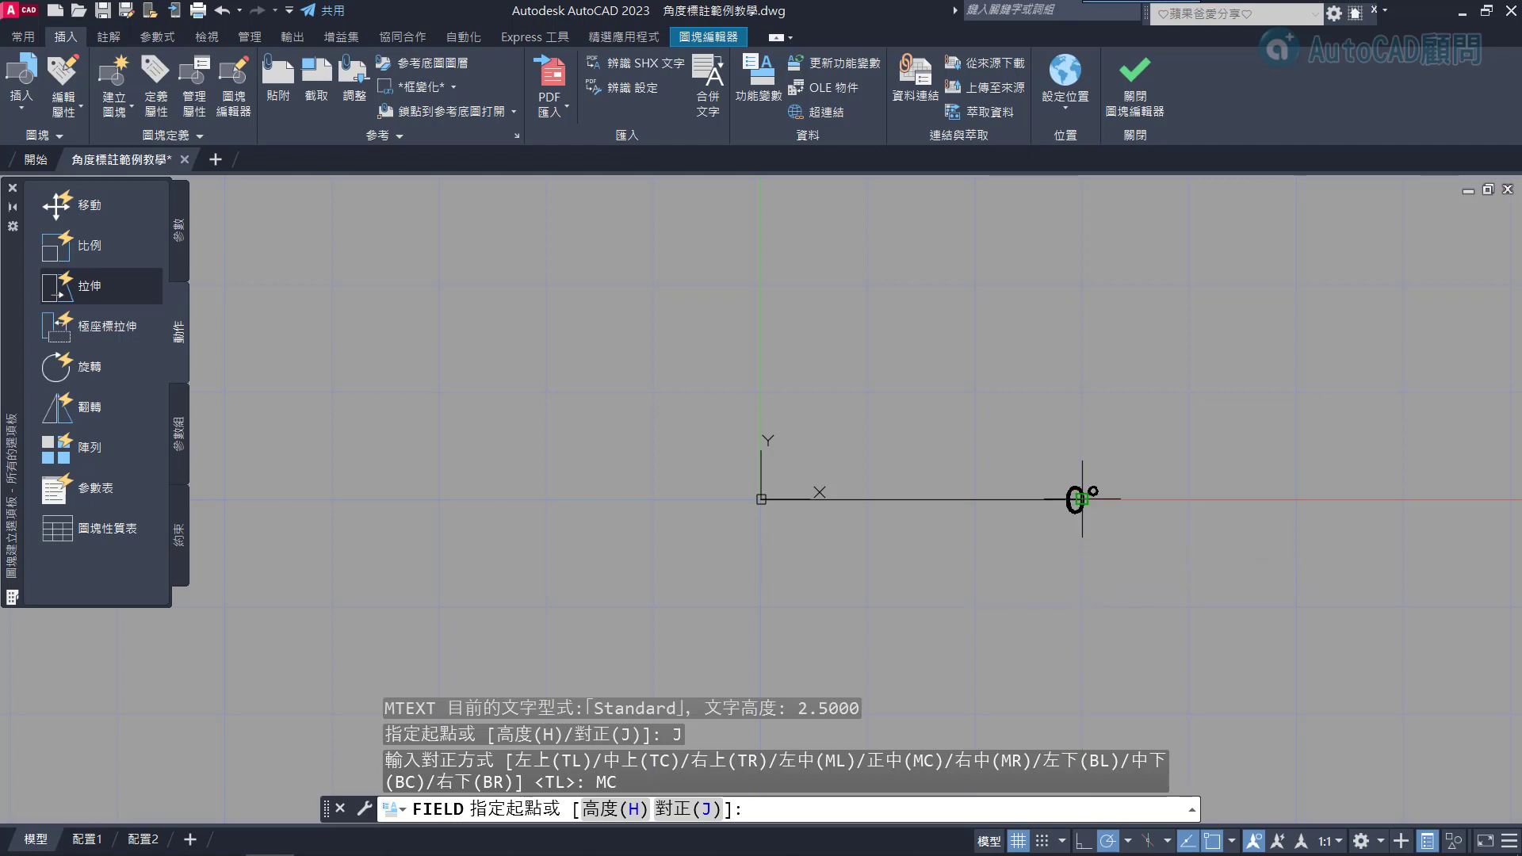
pyautogui.click(1082, 500)
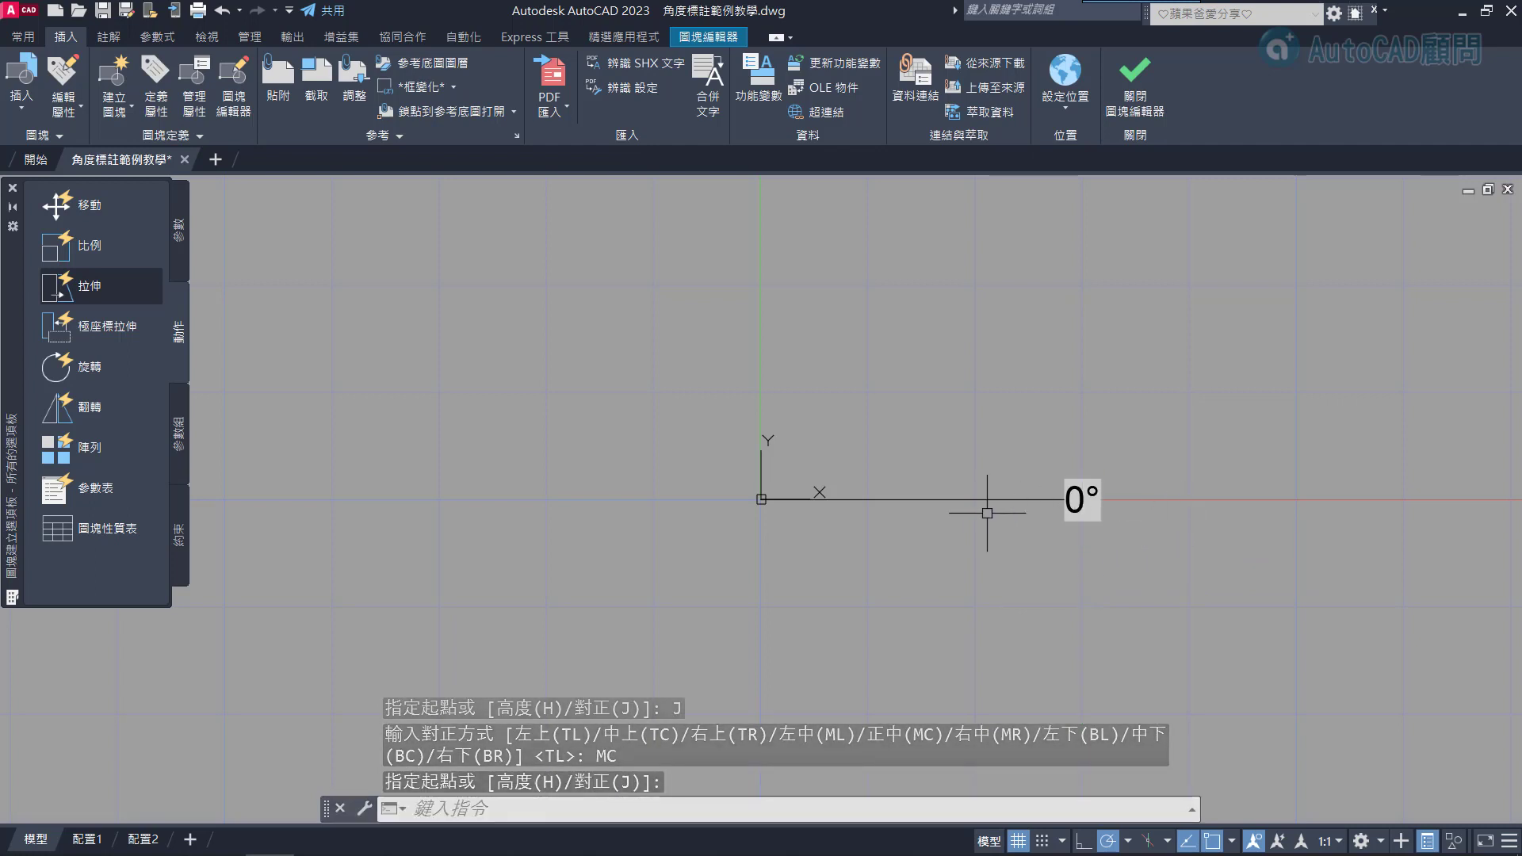
pyautogui.click(180, 523)
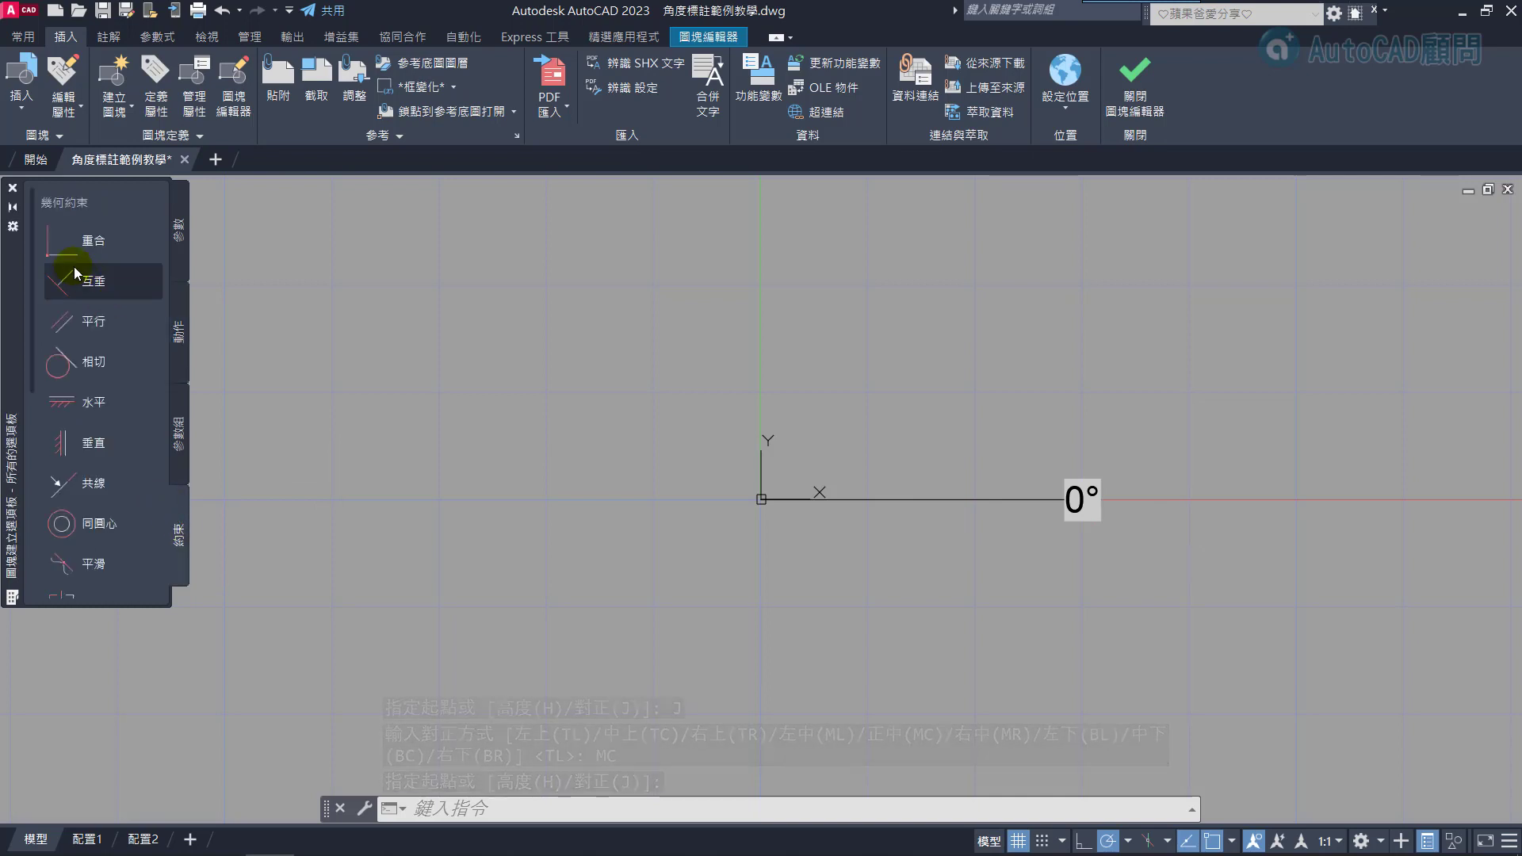
# Add a Coincident constraint tying the line's right endpoint to the 0° label's point
pyautogui.click(72, 240)
pyautogui.scroll(6, 1046, 467)
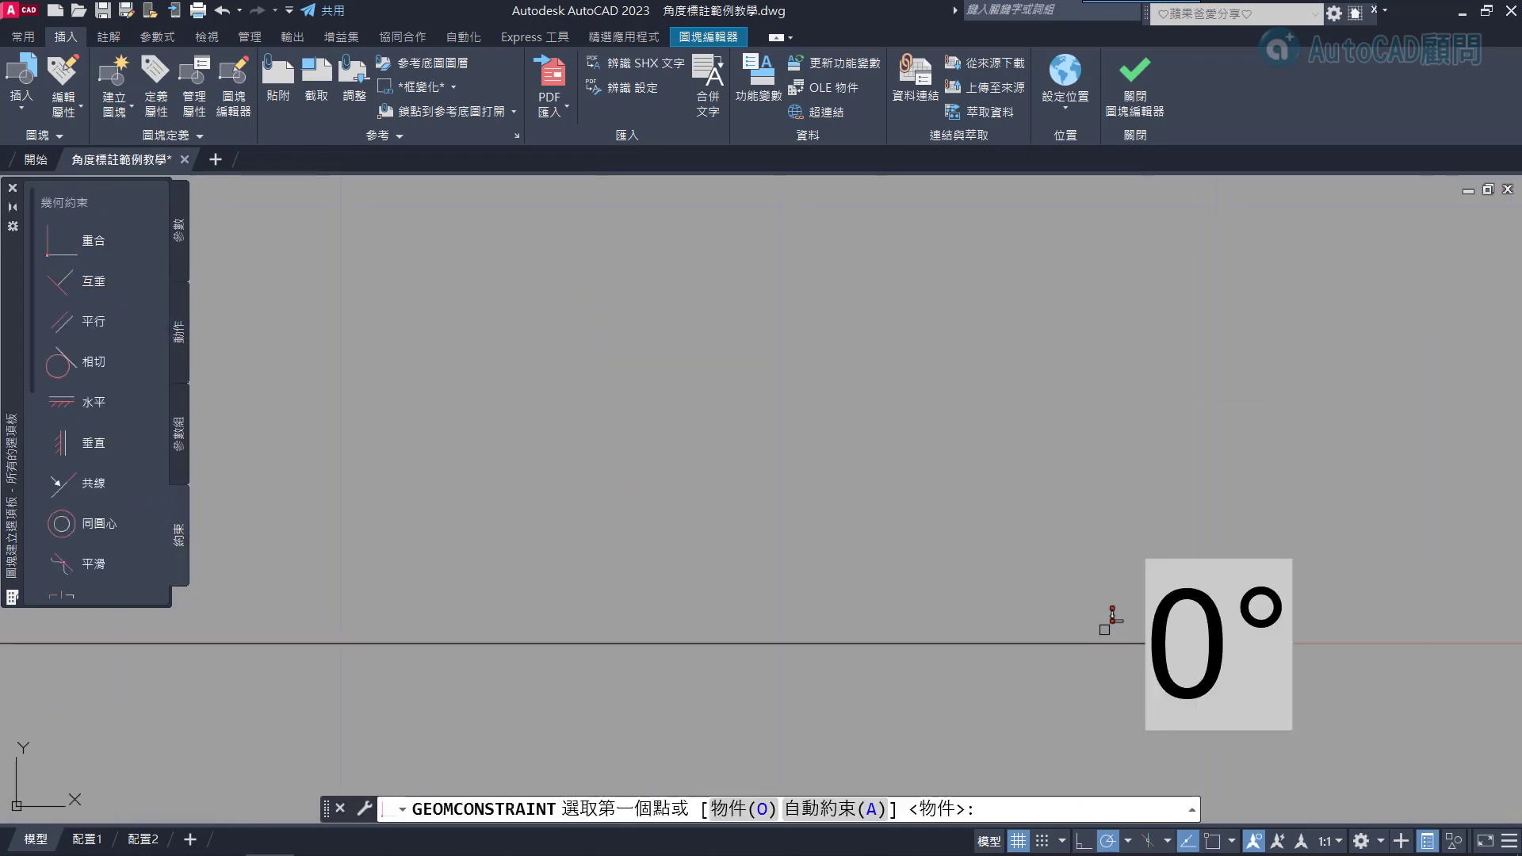
pyautogui.click(1109, 639)
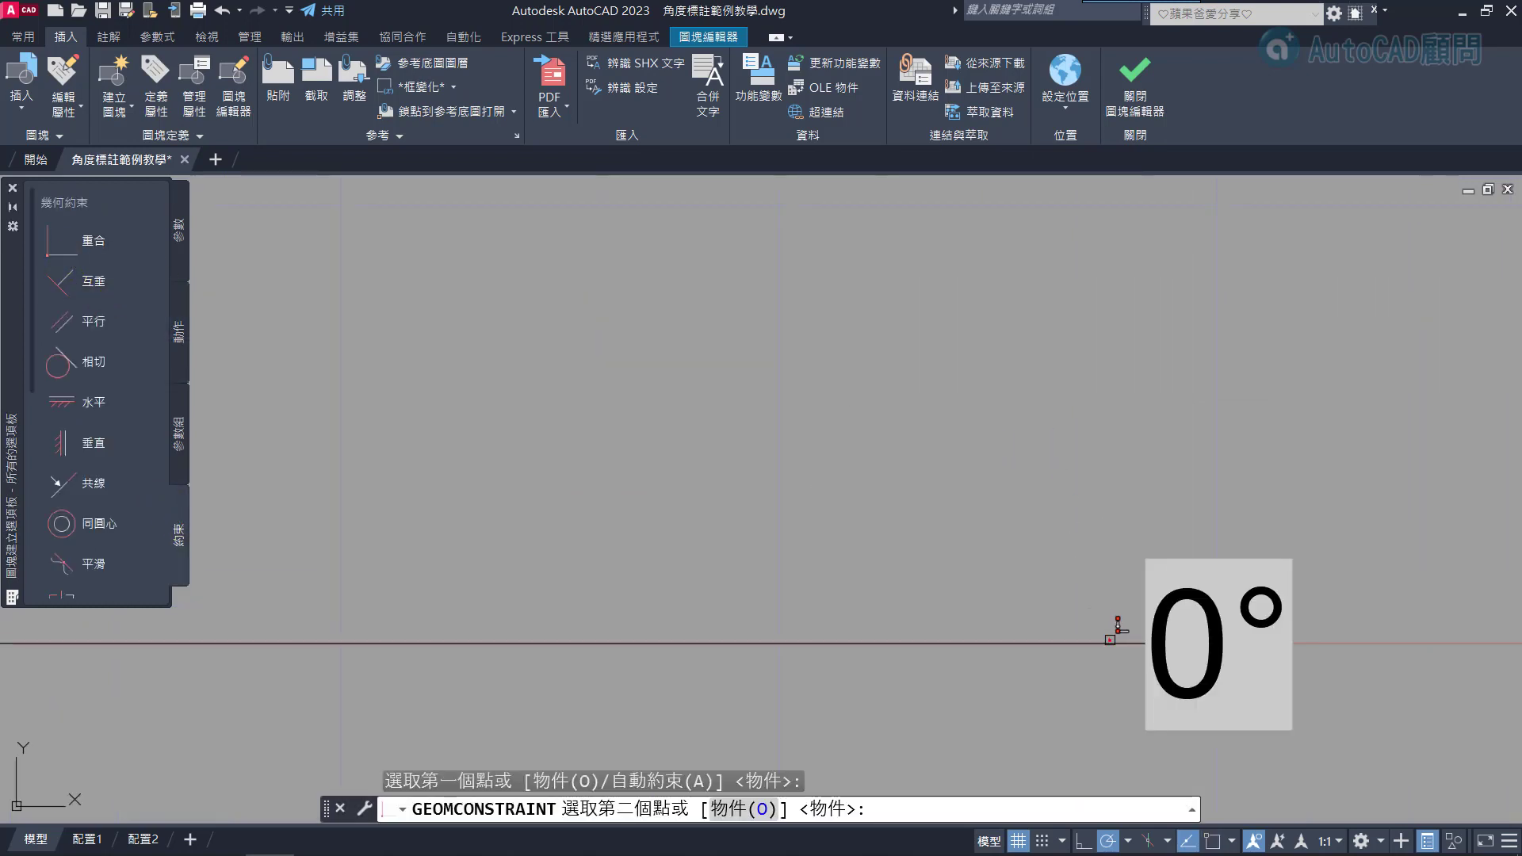
pyautogui.click(1147, 557)
pyautogui.scroll(-3, 1142, 507)
pyautogui.scroll(-1, 1093, 509)
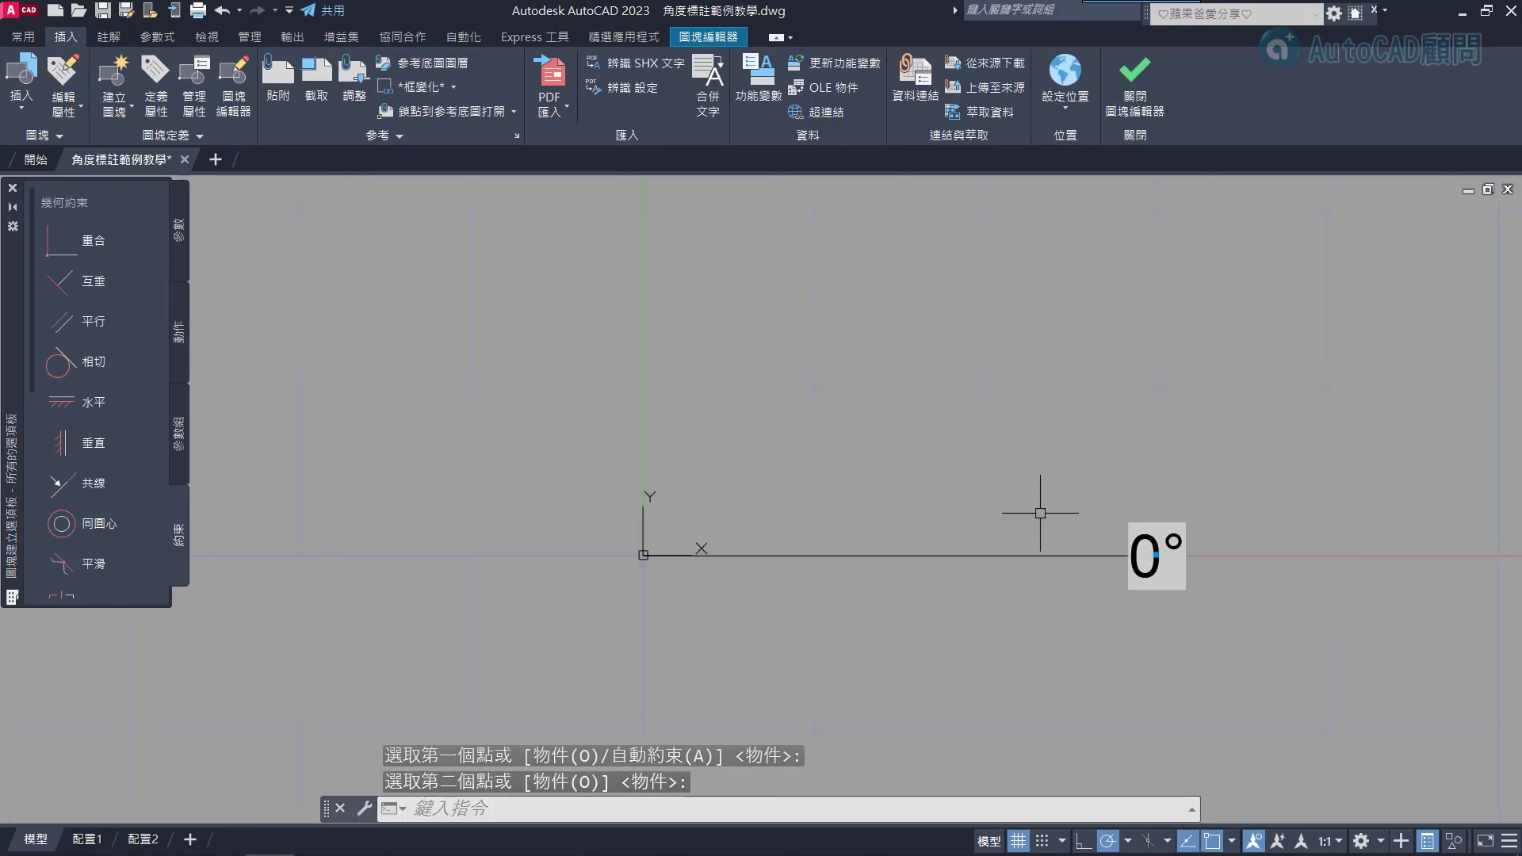
pyautogui.moveTo(1038, 515); pyautogui.dragTo(1020, 489, button='middle')
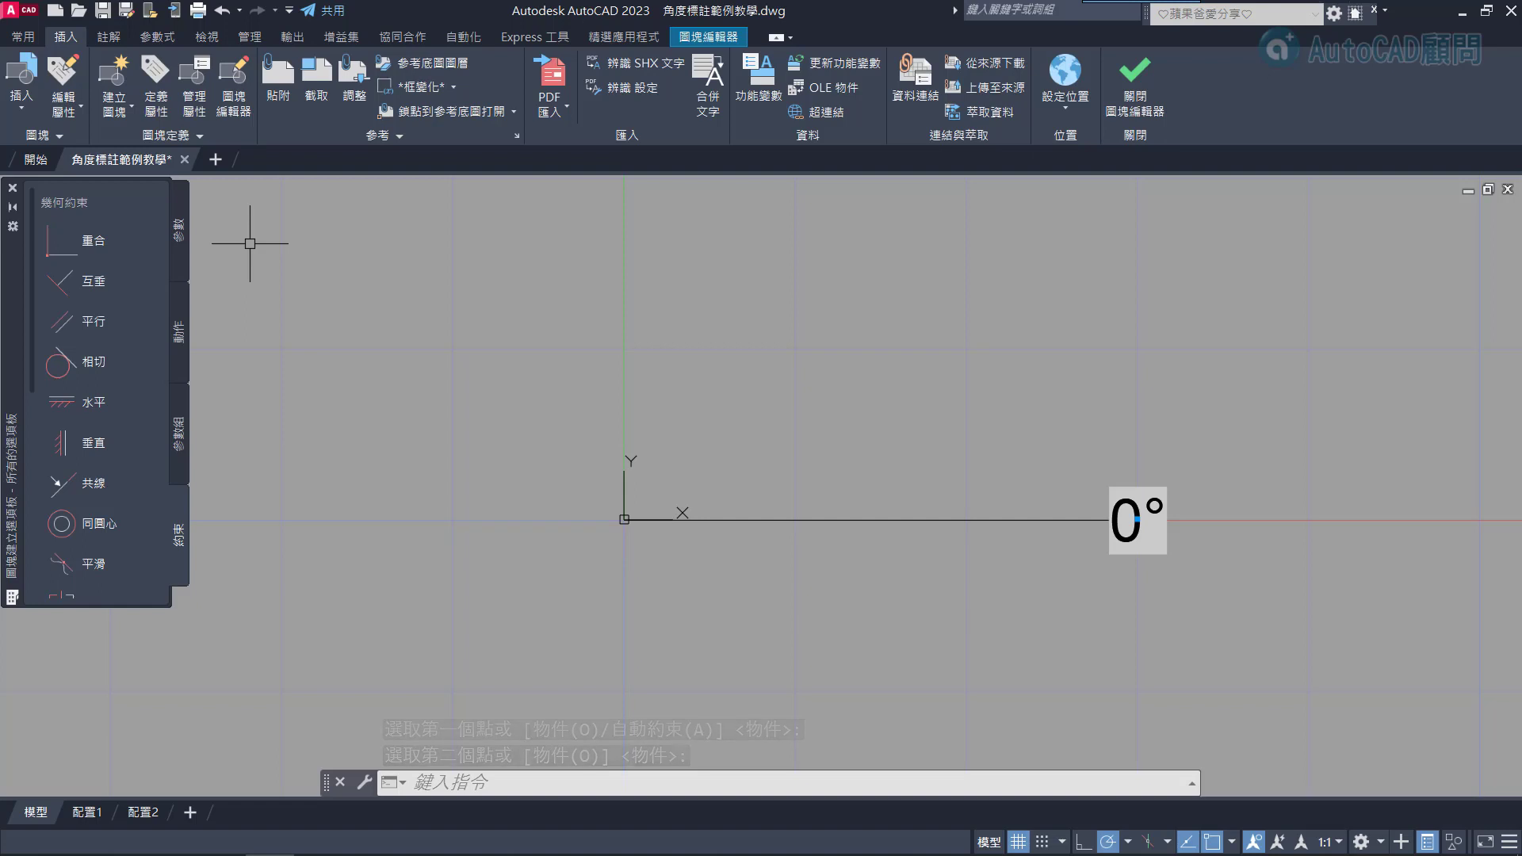
pyautogui.click(184, 249)
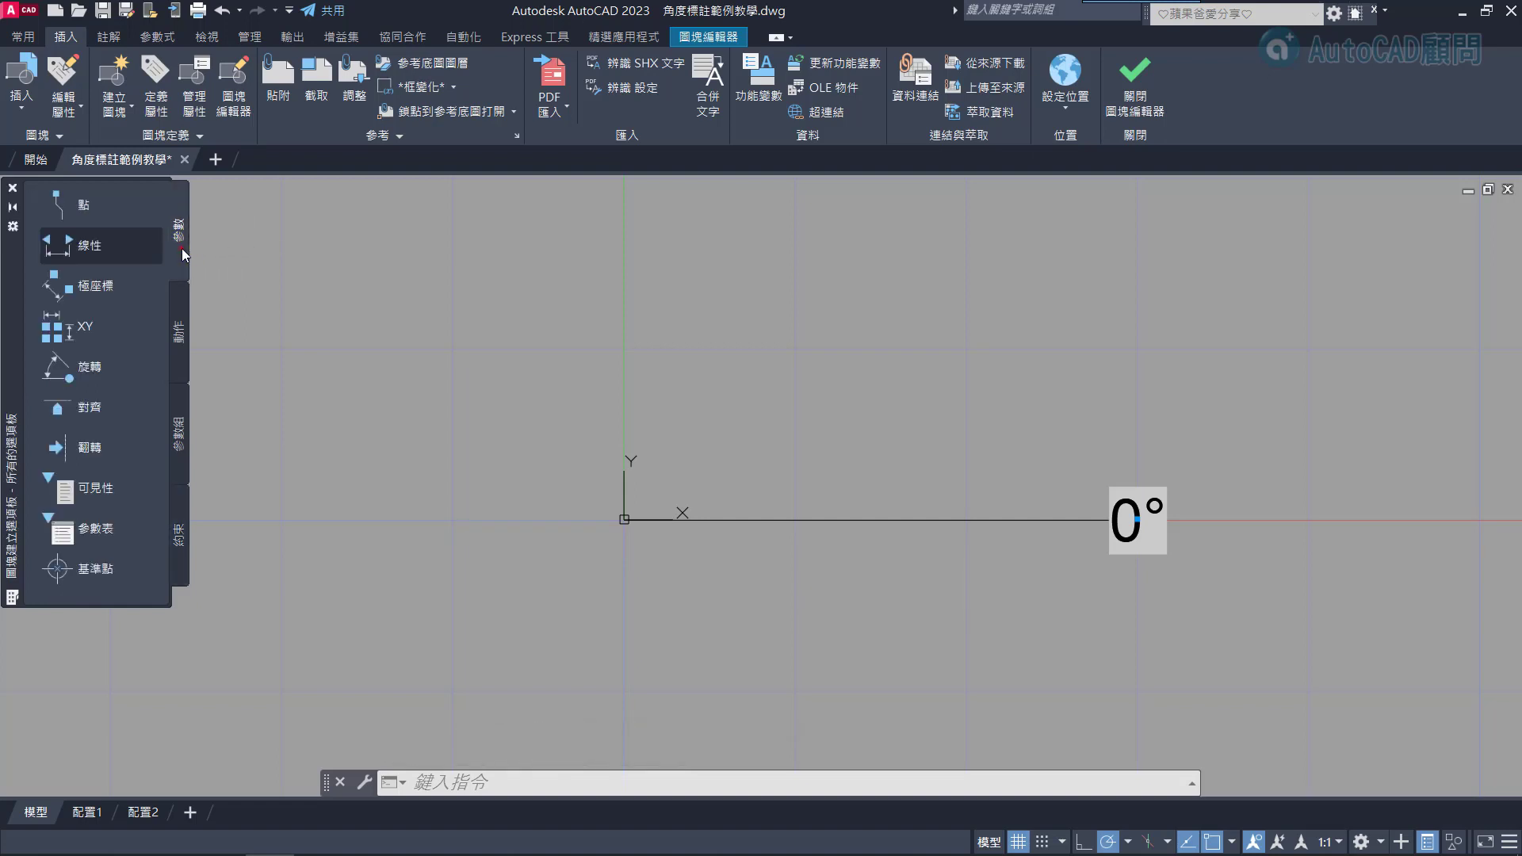
# Add linear parameter 距離1 from the line's left end to the 0° label
pyautogui.click(62, 255)
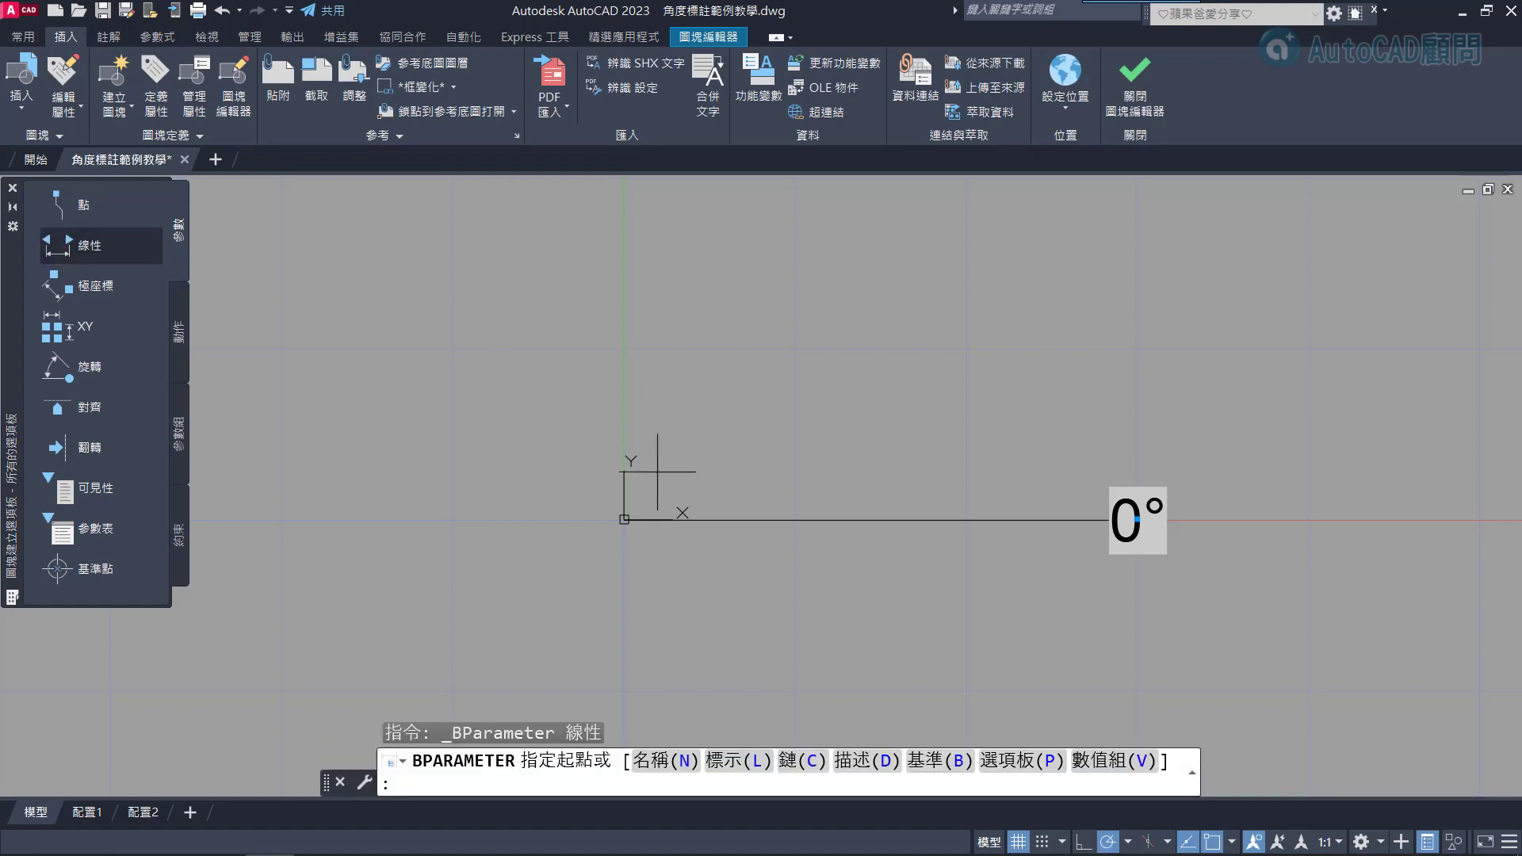
pyautogui.click(625, 520)
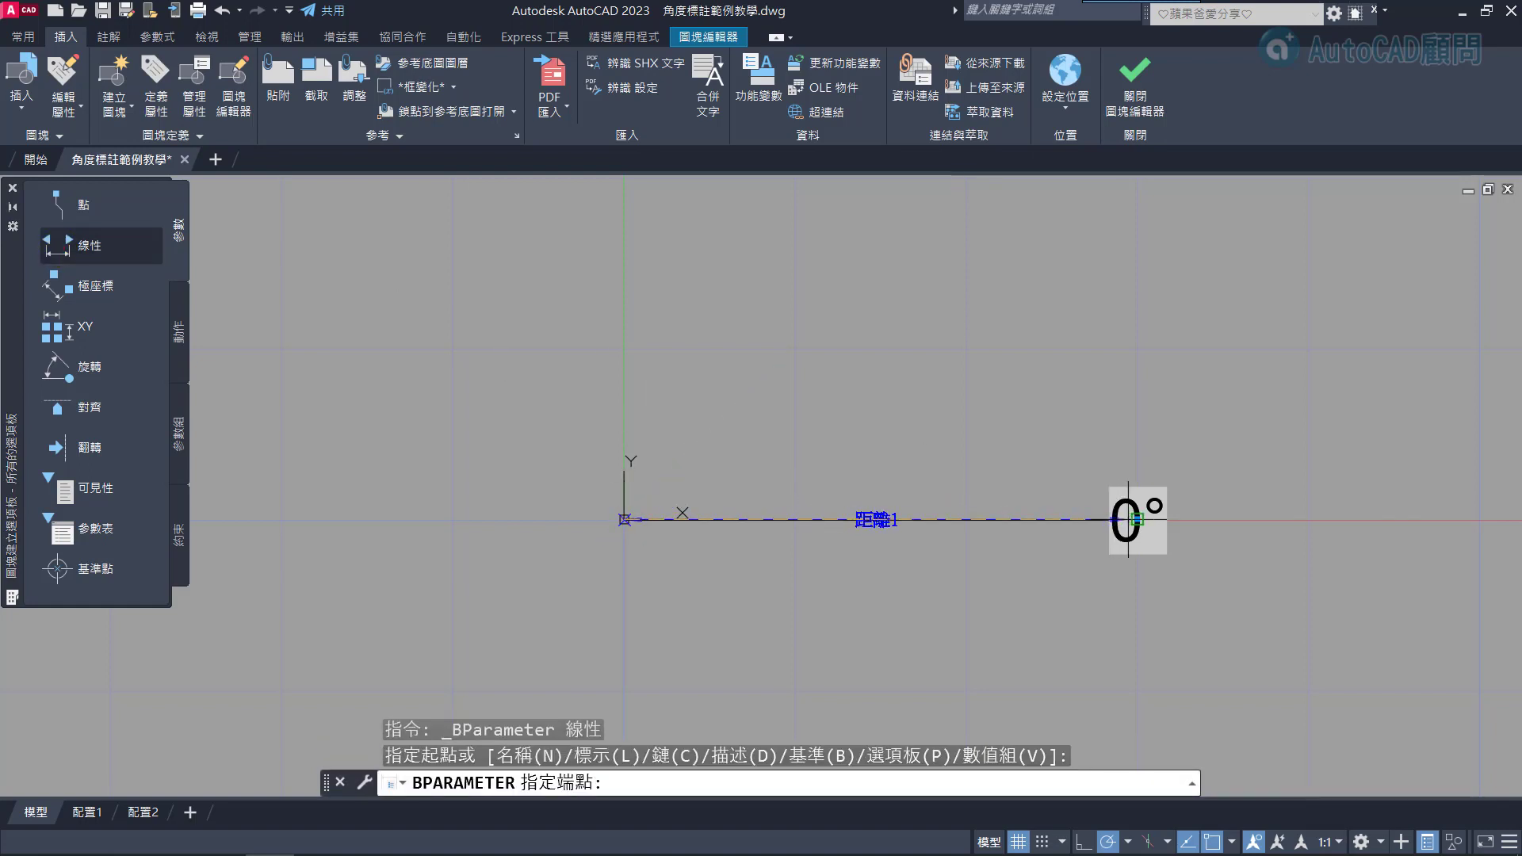
pyautogui.click(1136, 519)
pyautogui.click(1098, 406)
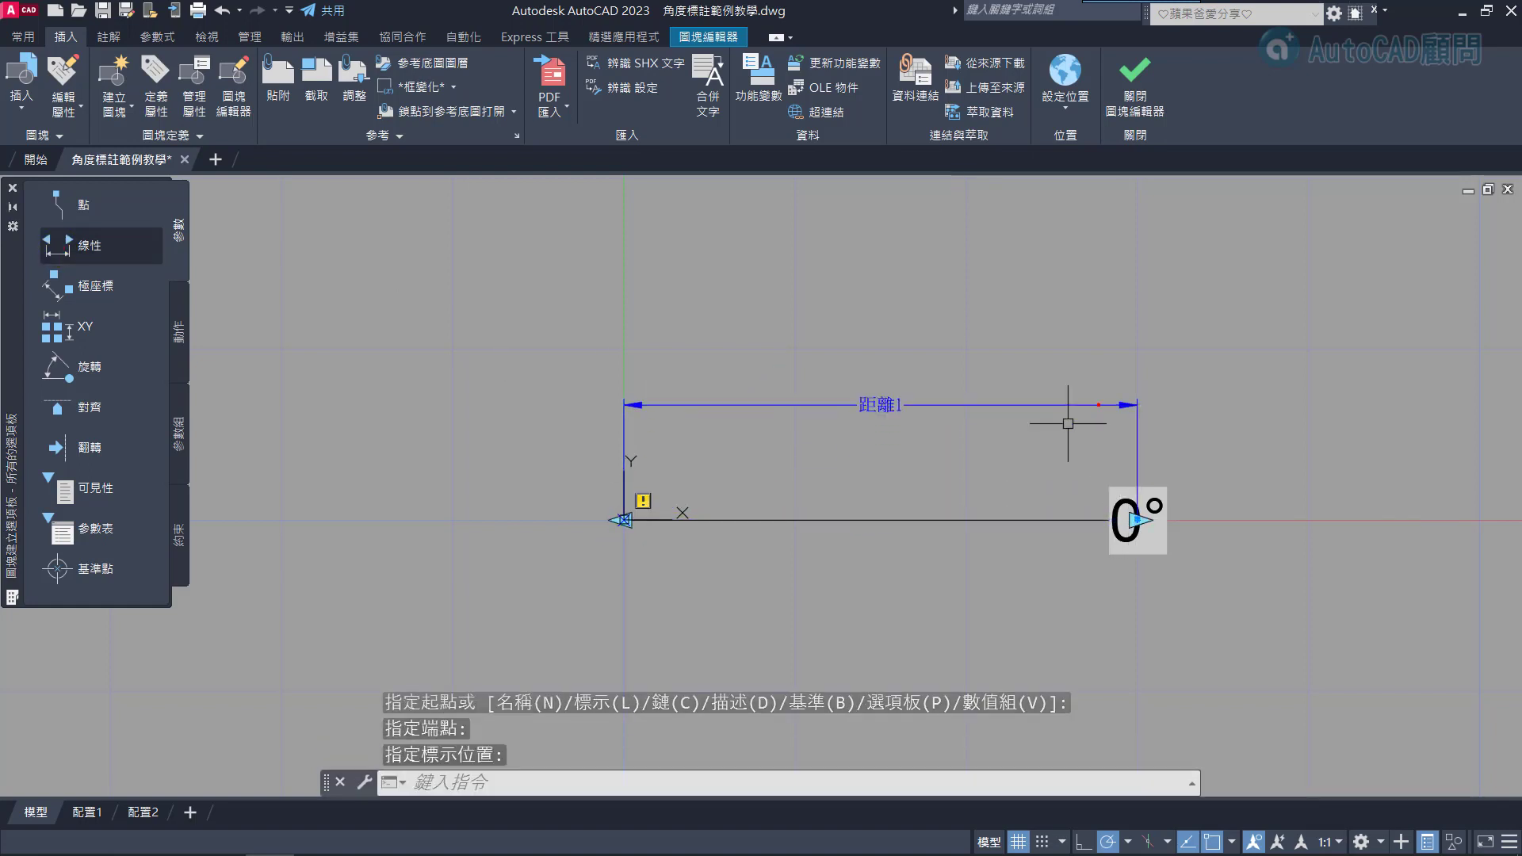
# Set 距離1's Number of Grips to 1 in Properties
pyautogui.click(962, 408)
pyautogui.rightClick(831, 213)
pyautogui.click(860, 699)
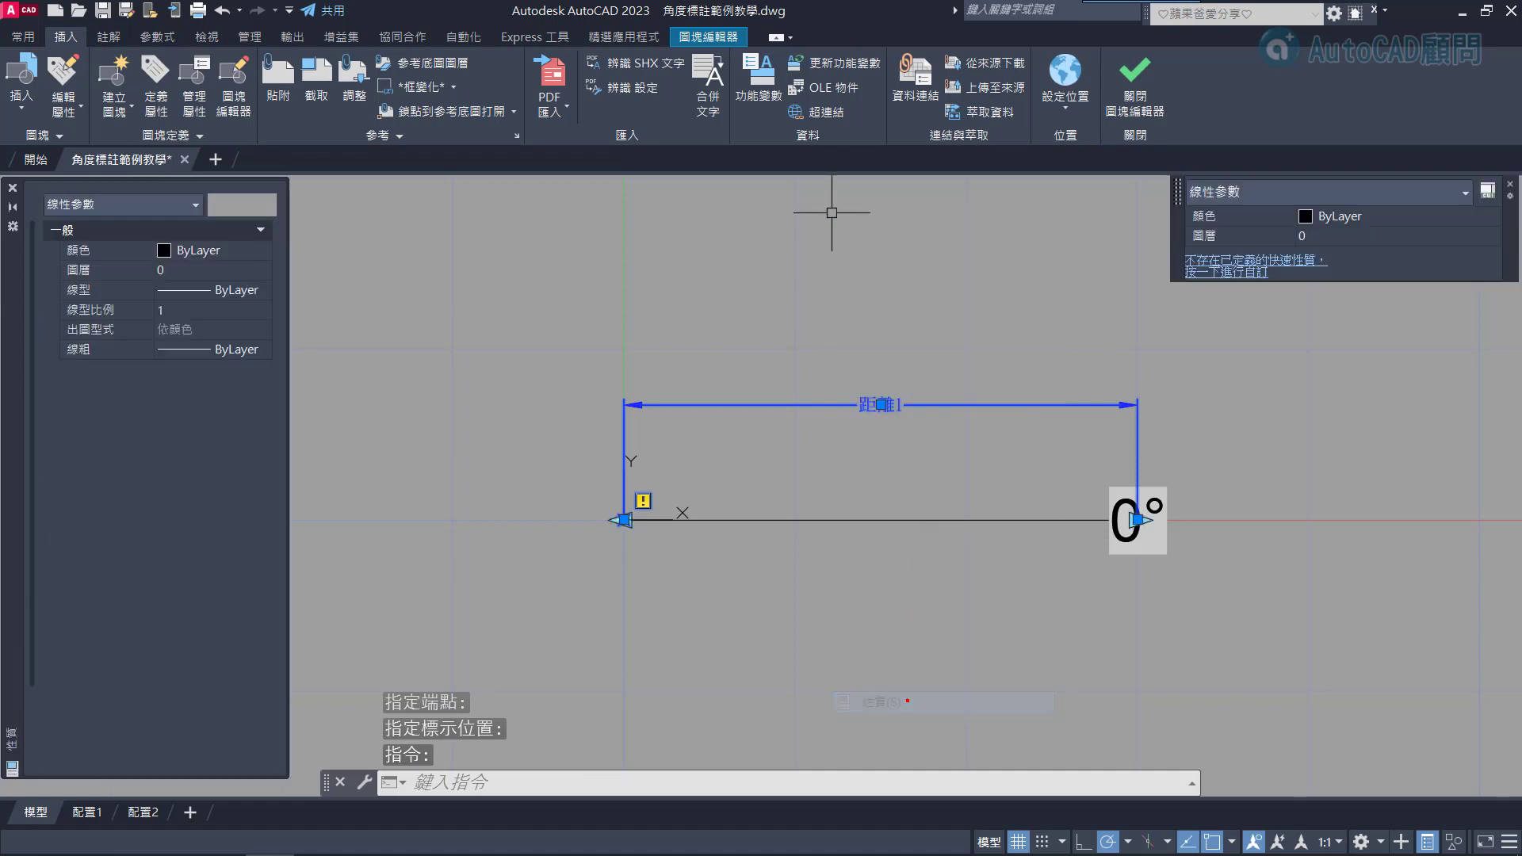
pyautogui.scroll(-2, 159, 626)
pyautogui.scroll(-2, 175, 682)
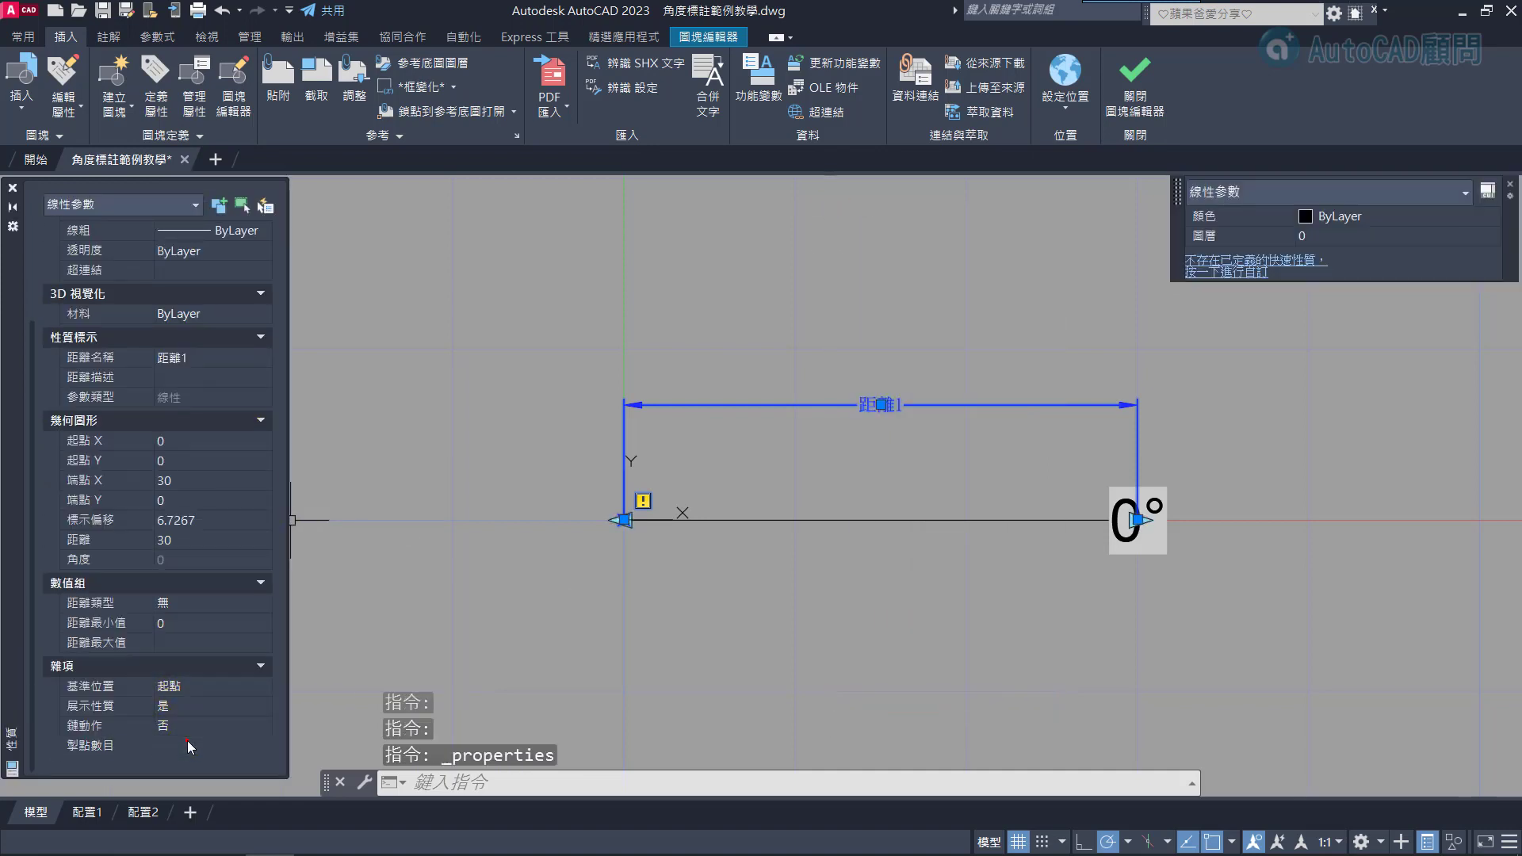
pyautogui.click(189, 747)
pyautogui.click(175, 775)
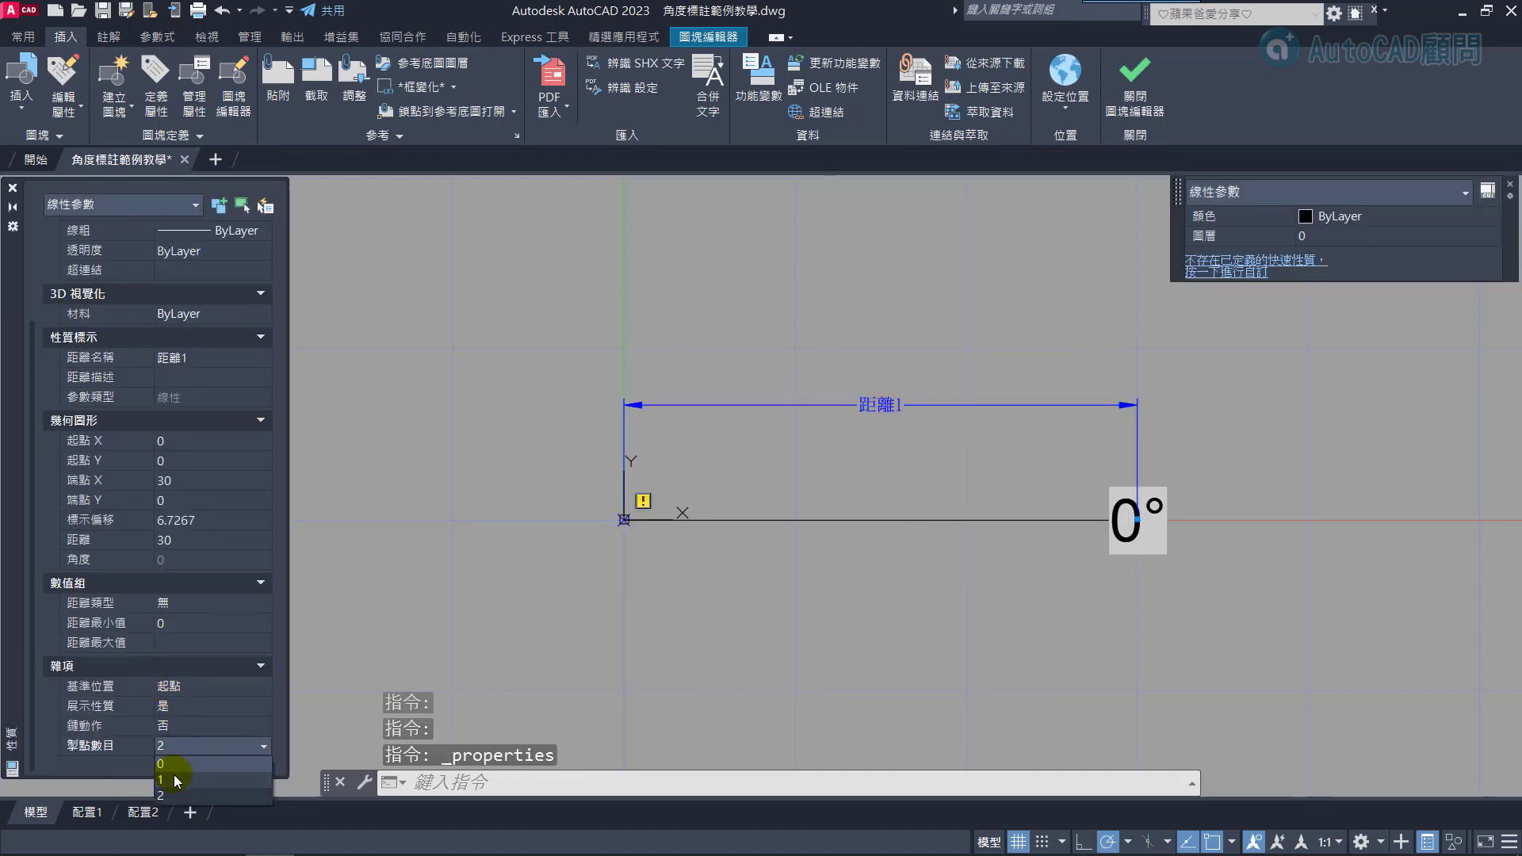
pyautogui.click(12, 187)
pyautogui.press('Escape')
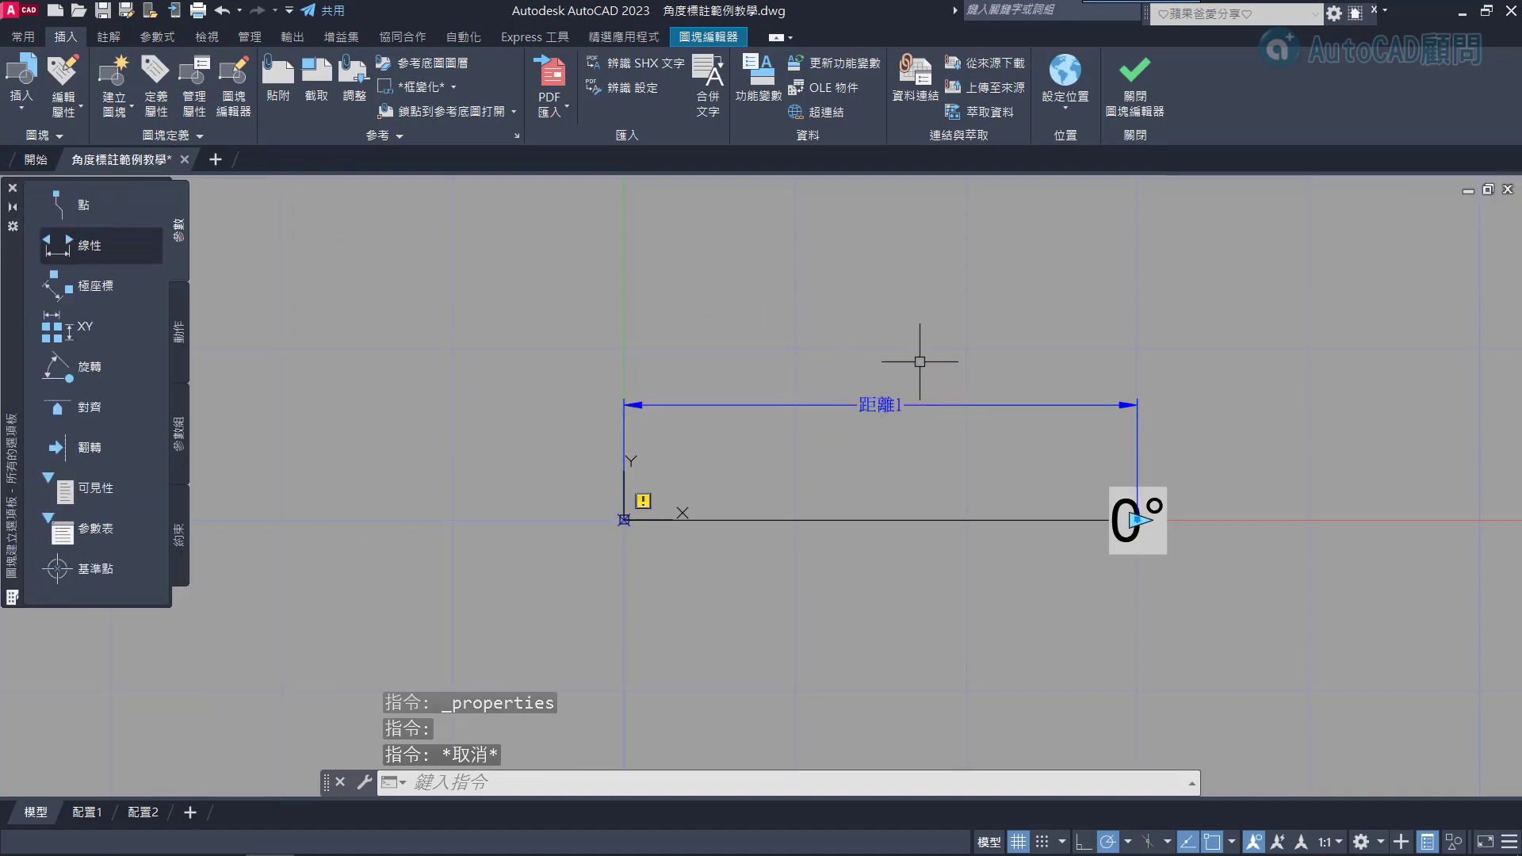
# Add a Stretch action on 距離1 at the label end, framing the line's right end
pyautogui.click(179, 331)
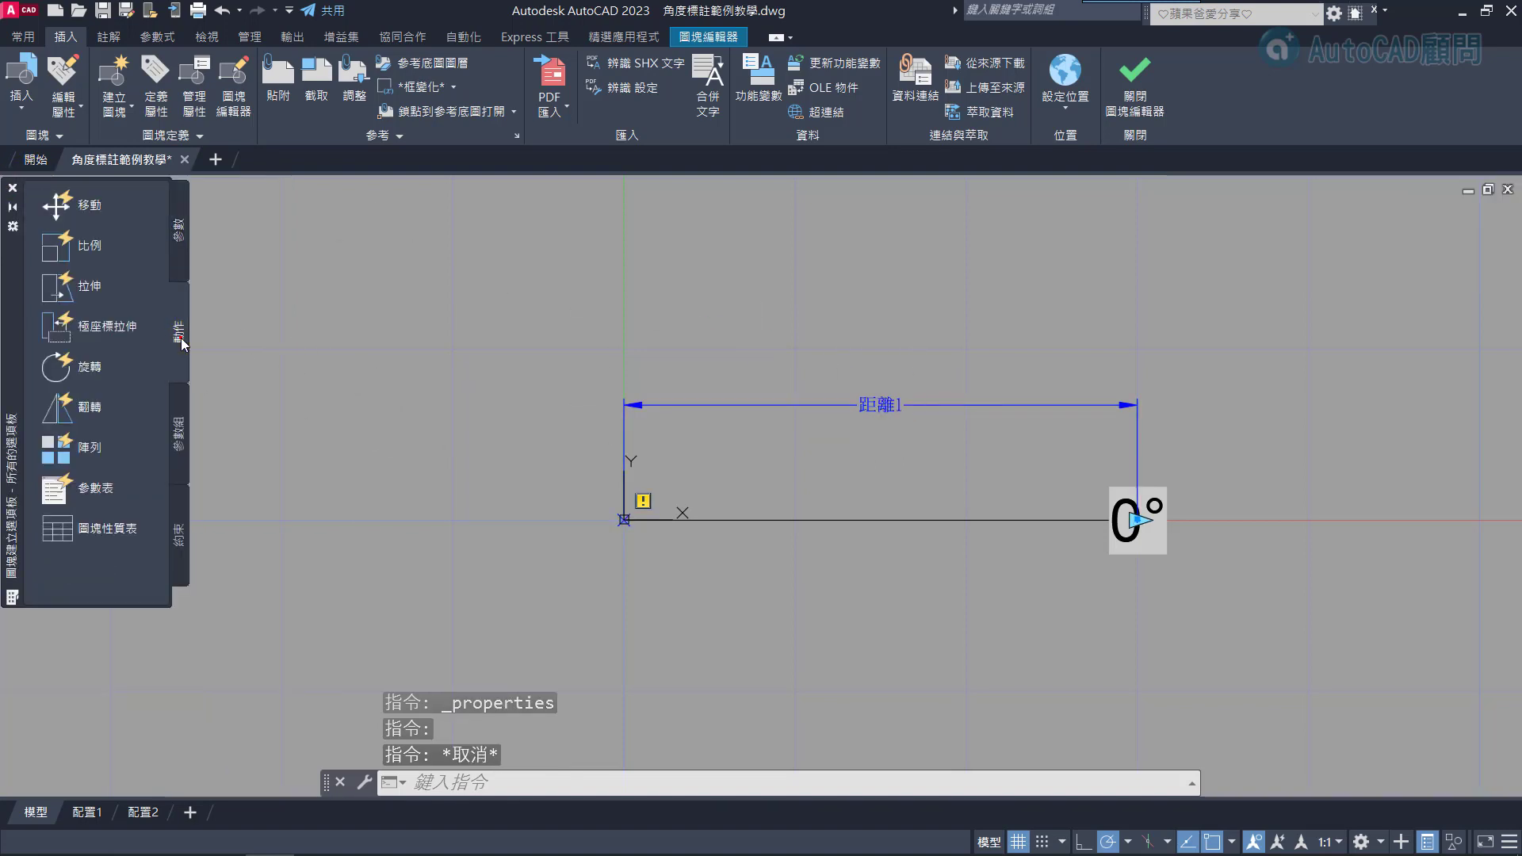
pyautogui.click(72, 298)
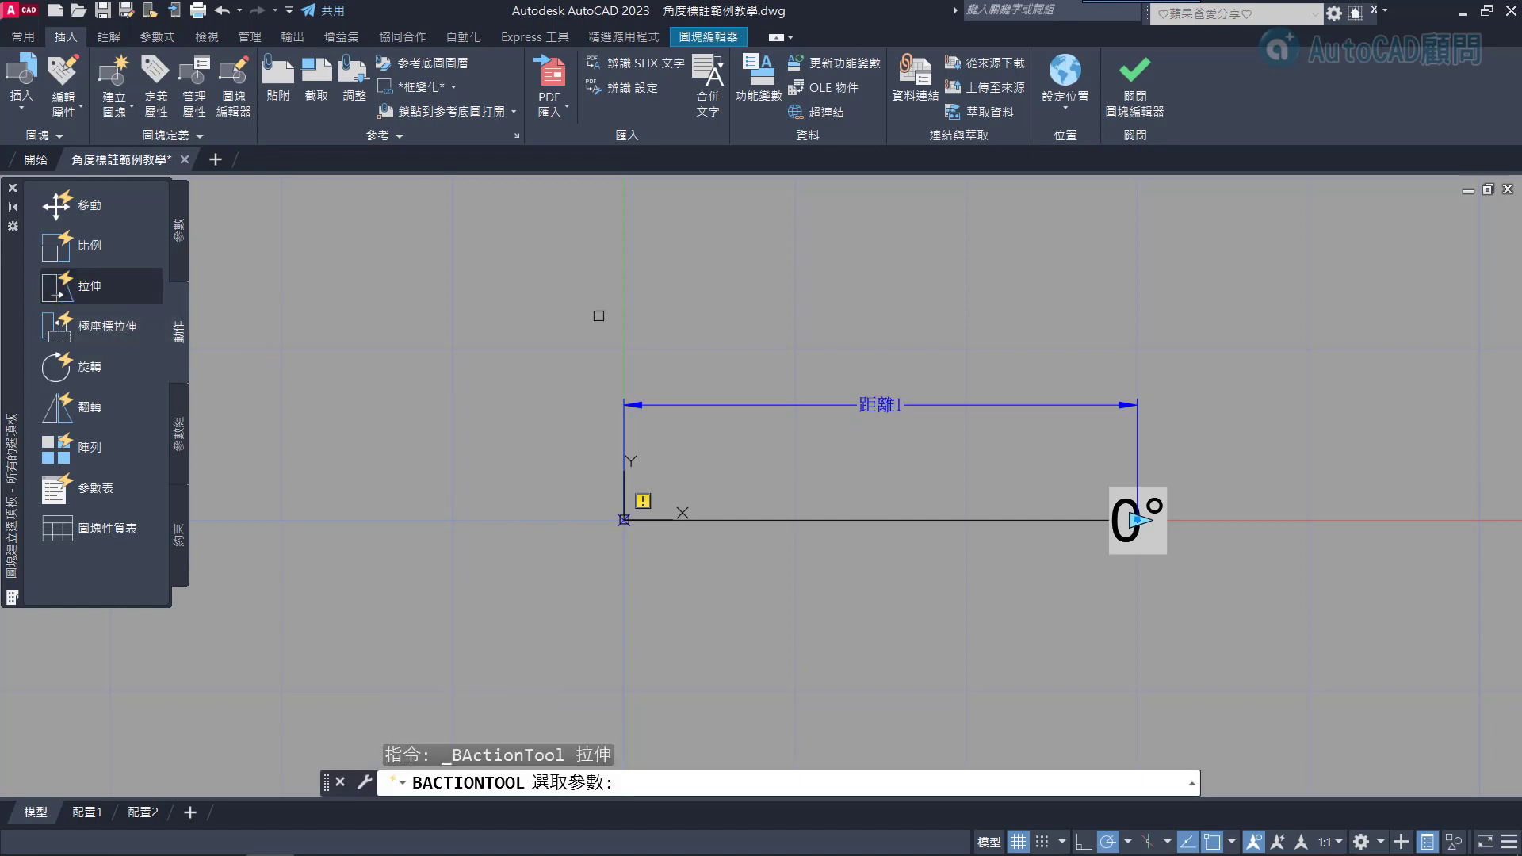
pyautogui.click(893, 404)
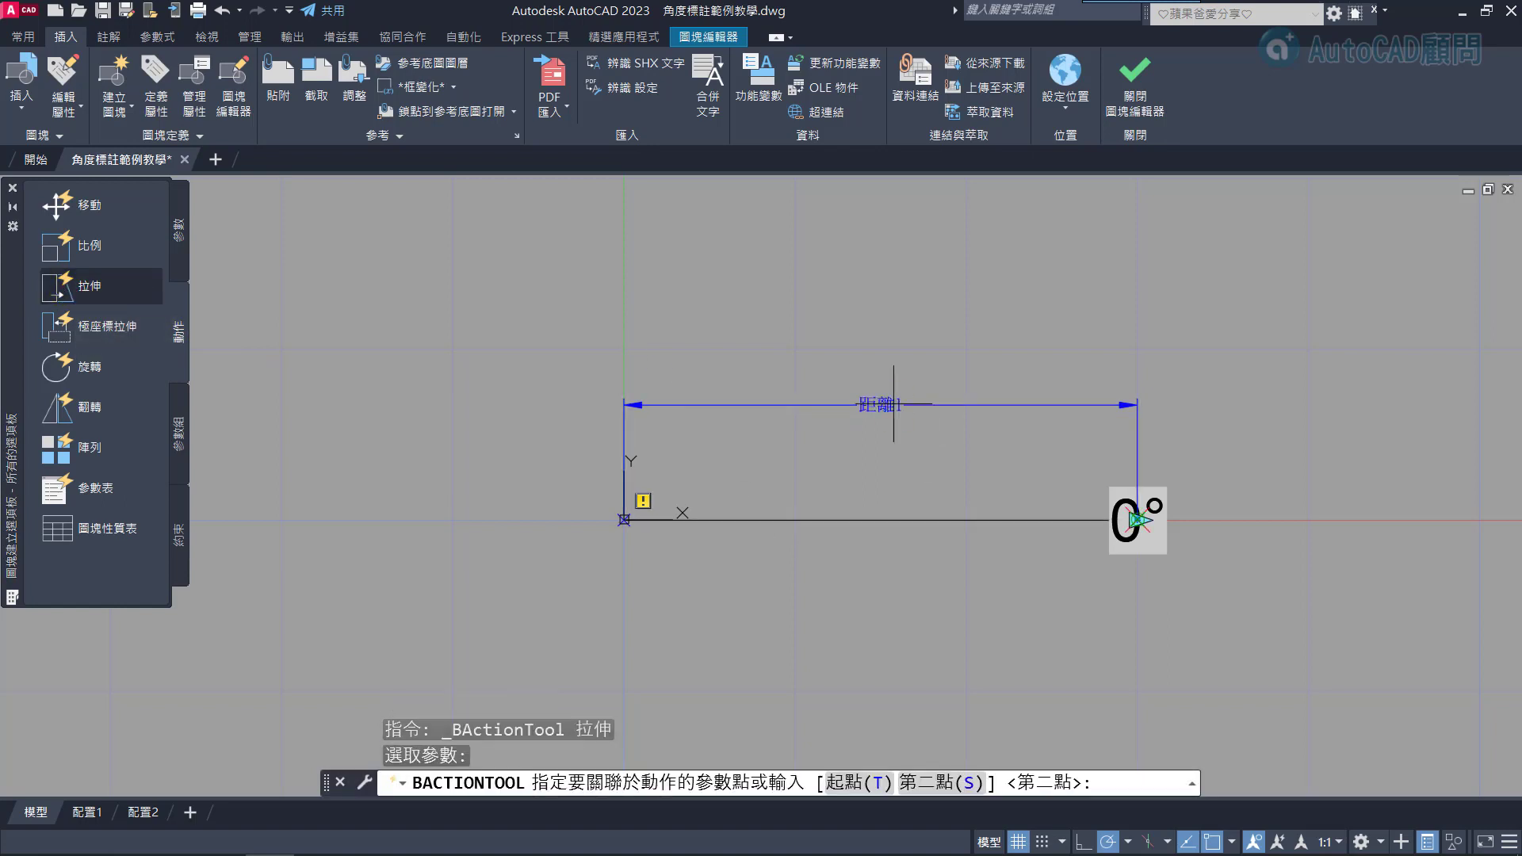
pyautogui.click(1138, 520)
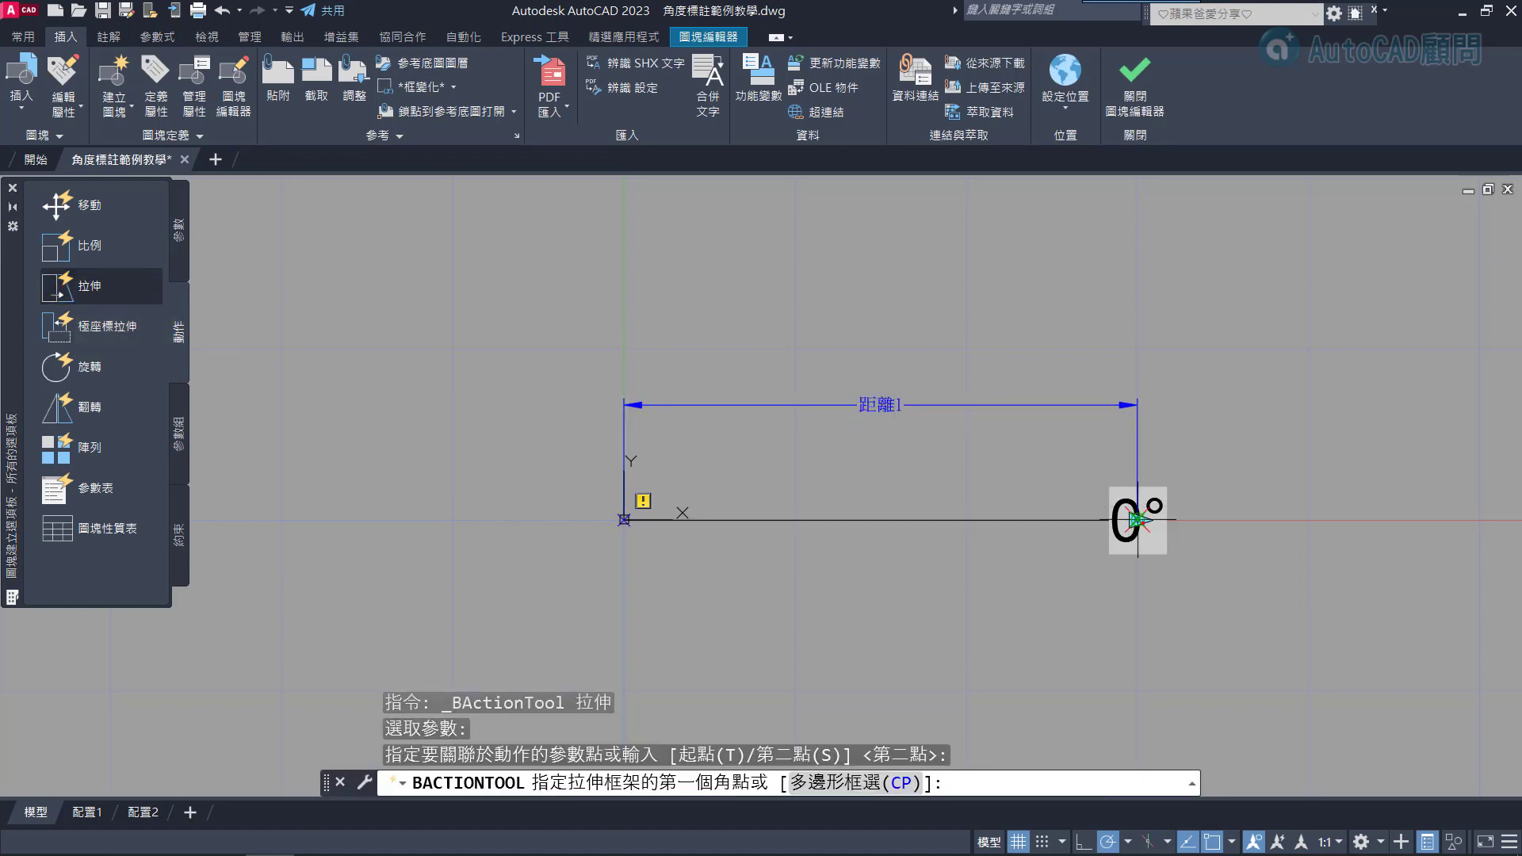
pyautogui.moveTo(1192, 635); pyautogui.dragTo(1085, 618, button='middle')
pyautogui.click(1145, 670)
pyautogui.click(913, 310)
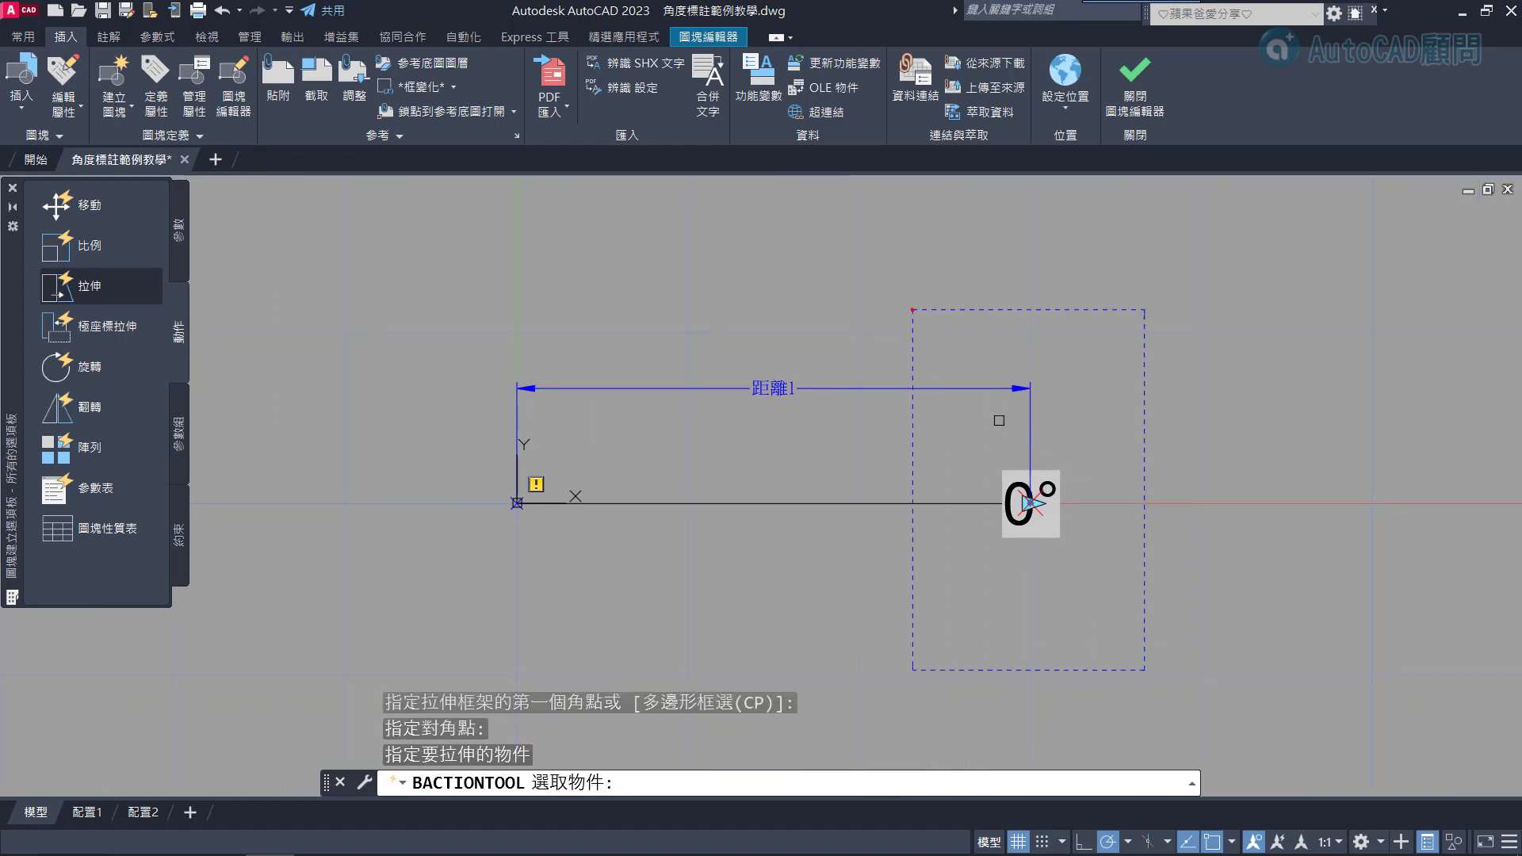
# Select the line end for stretching, removing the 0° label from the set
pyautogui.click(1124, 626)
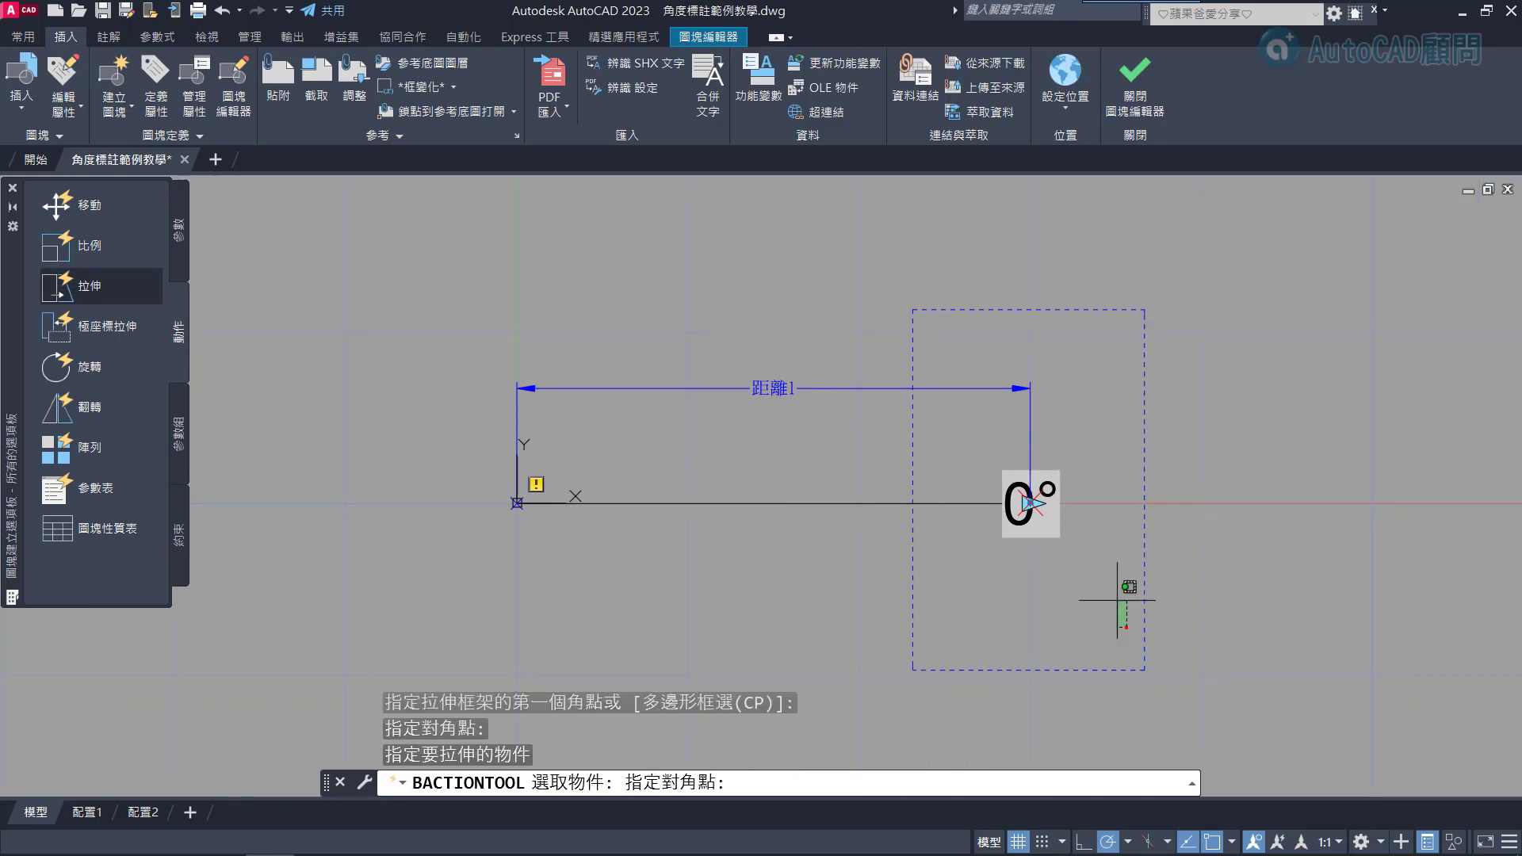
pyautogui.click(949, 354)
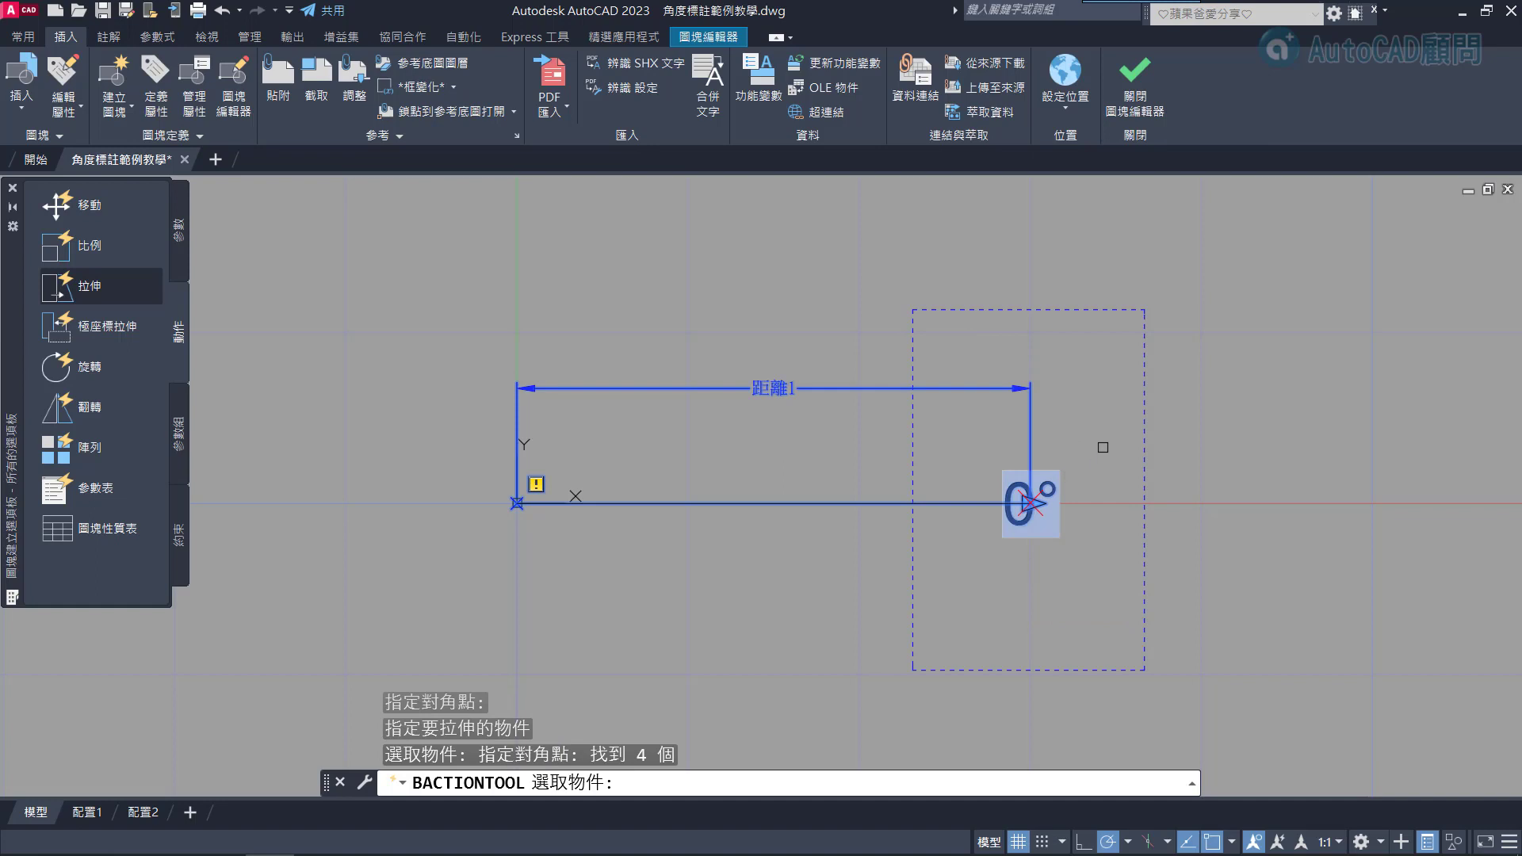
pyautogui.write('R')
pyautogui.press('Return')
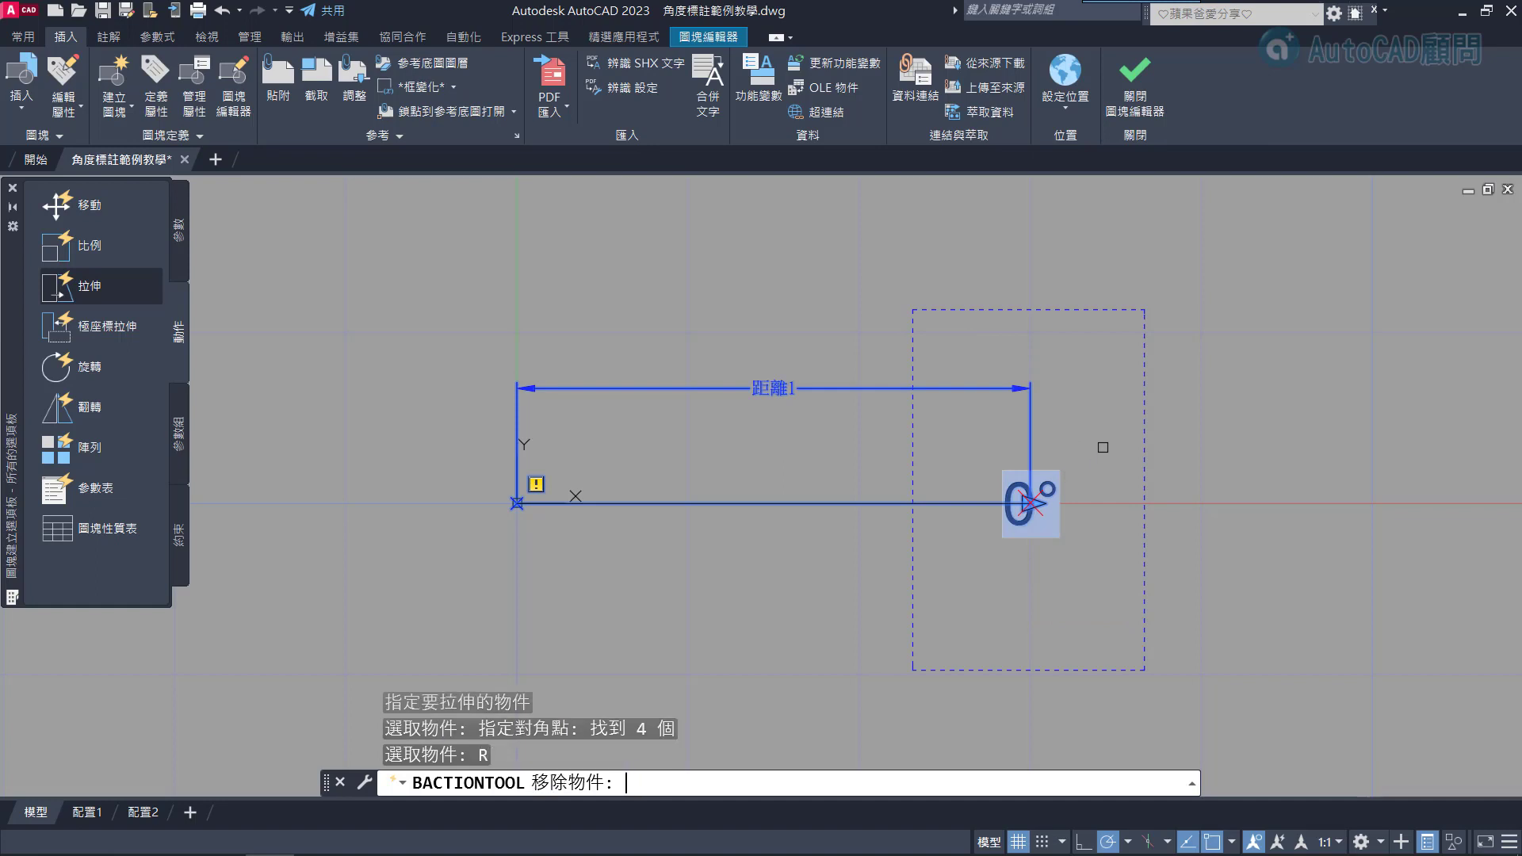
pyautogui.click(1060, 473)
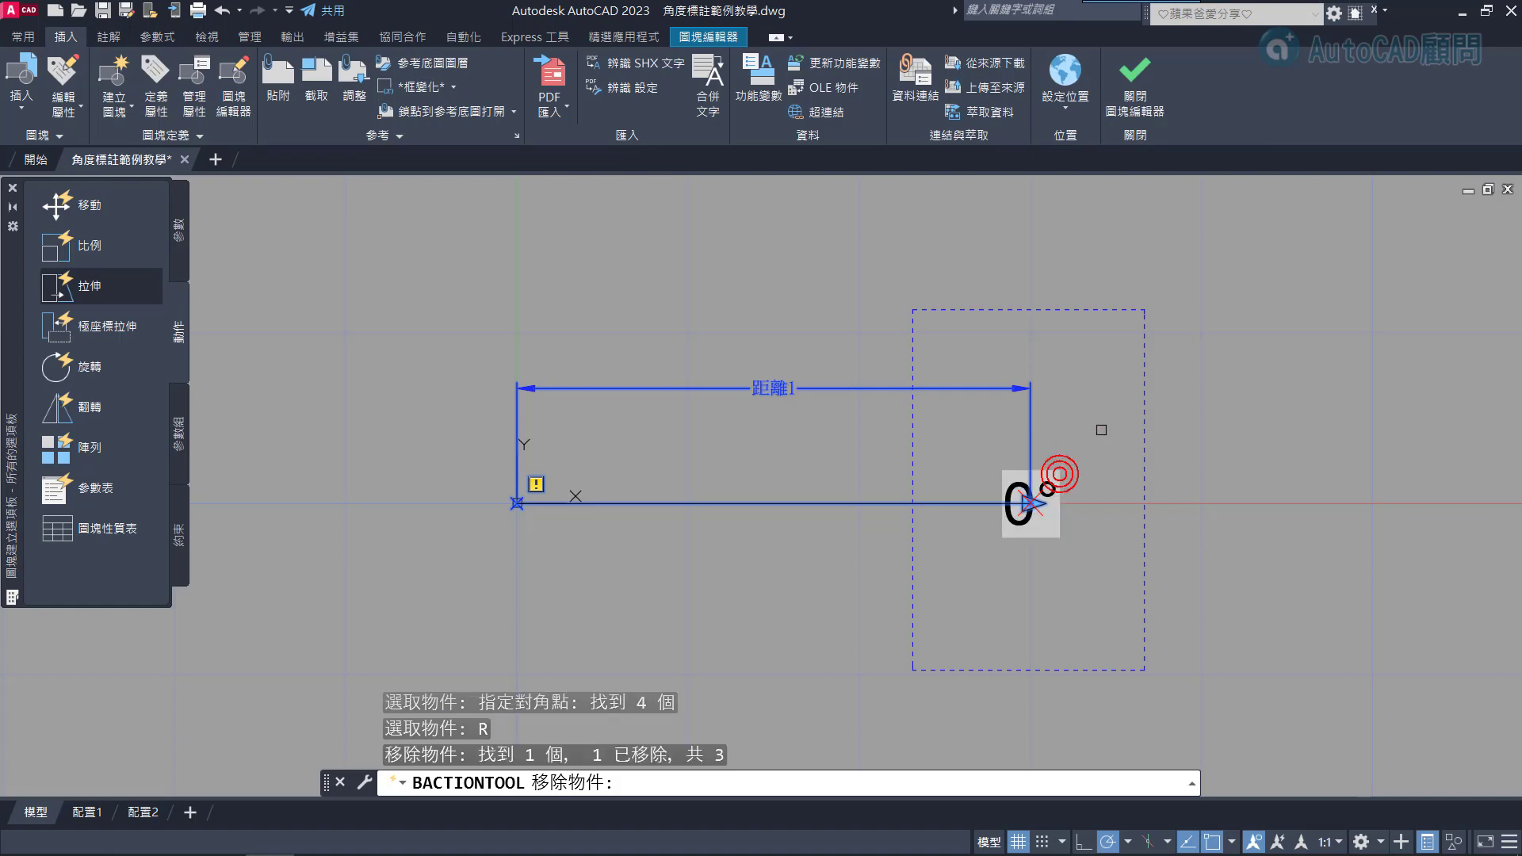
pyautogui.rightClick(1258, 329)
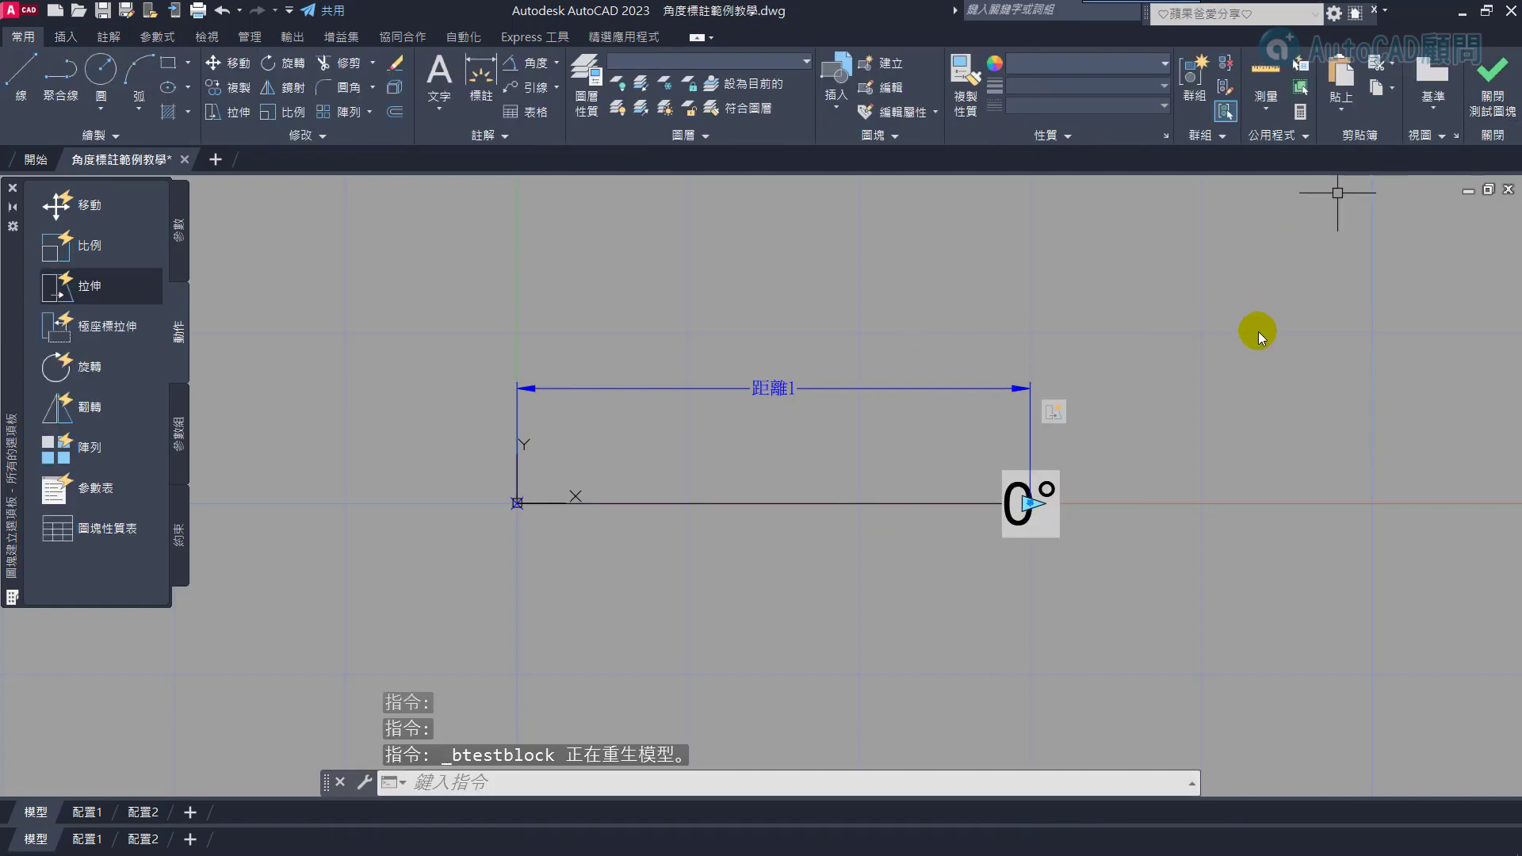
pyautogui.click(179, 247)
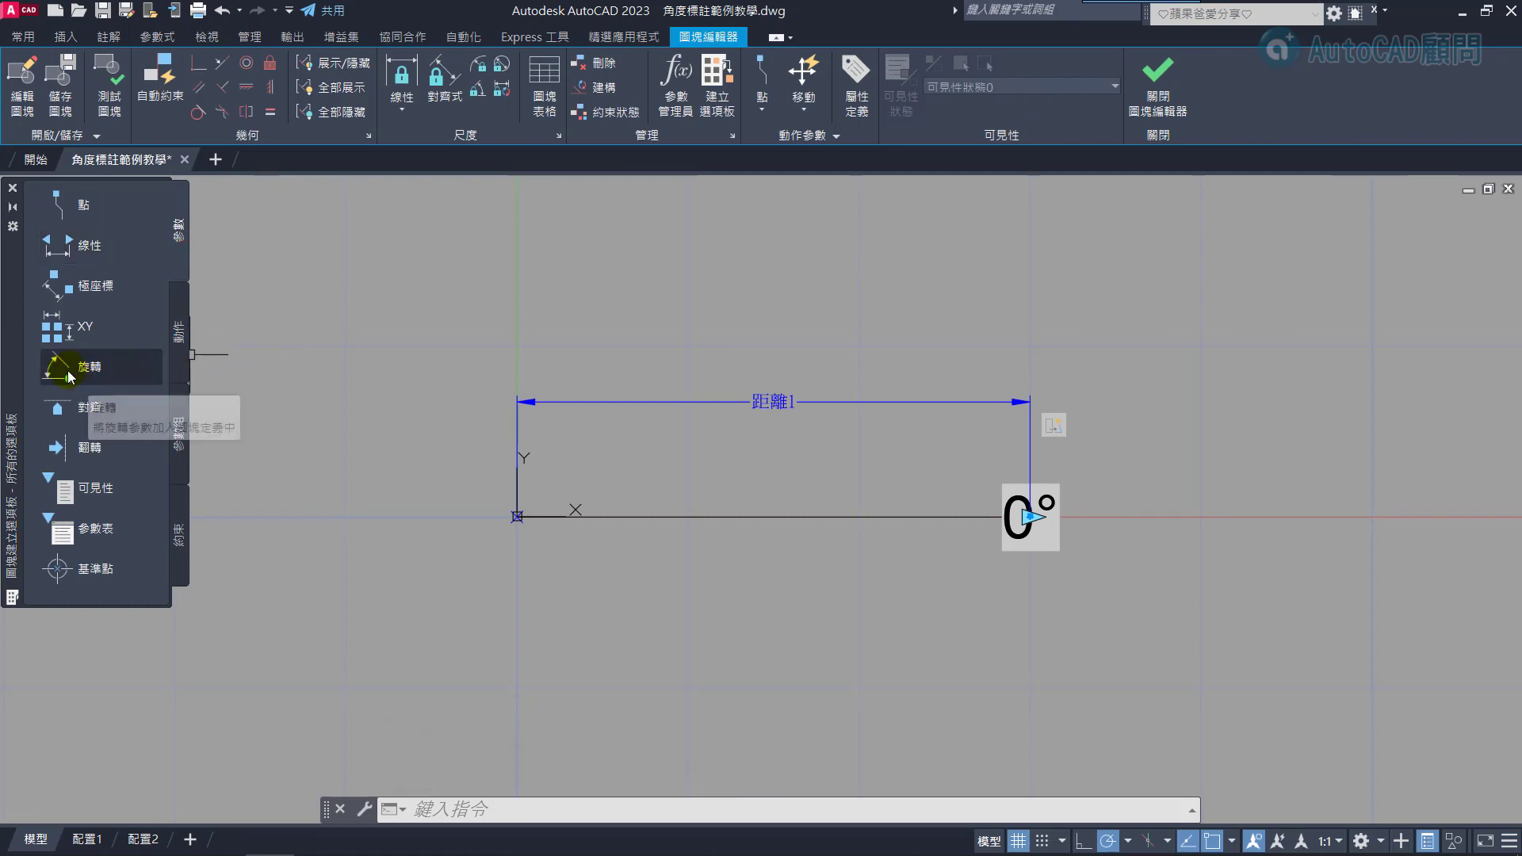
# Add rotation parameter 角度1 based at the origin, radius at the line midpoint, angle 0
pyautogui.click(92, 366)
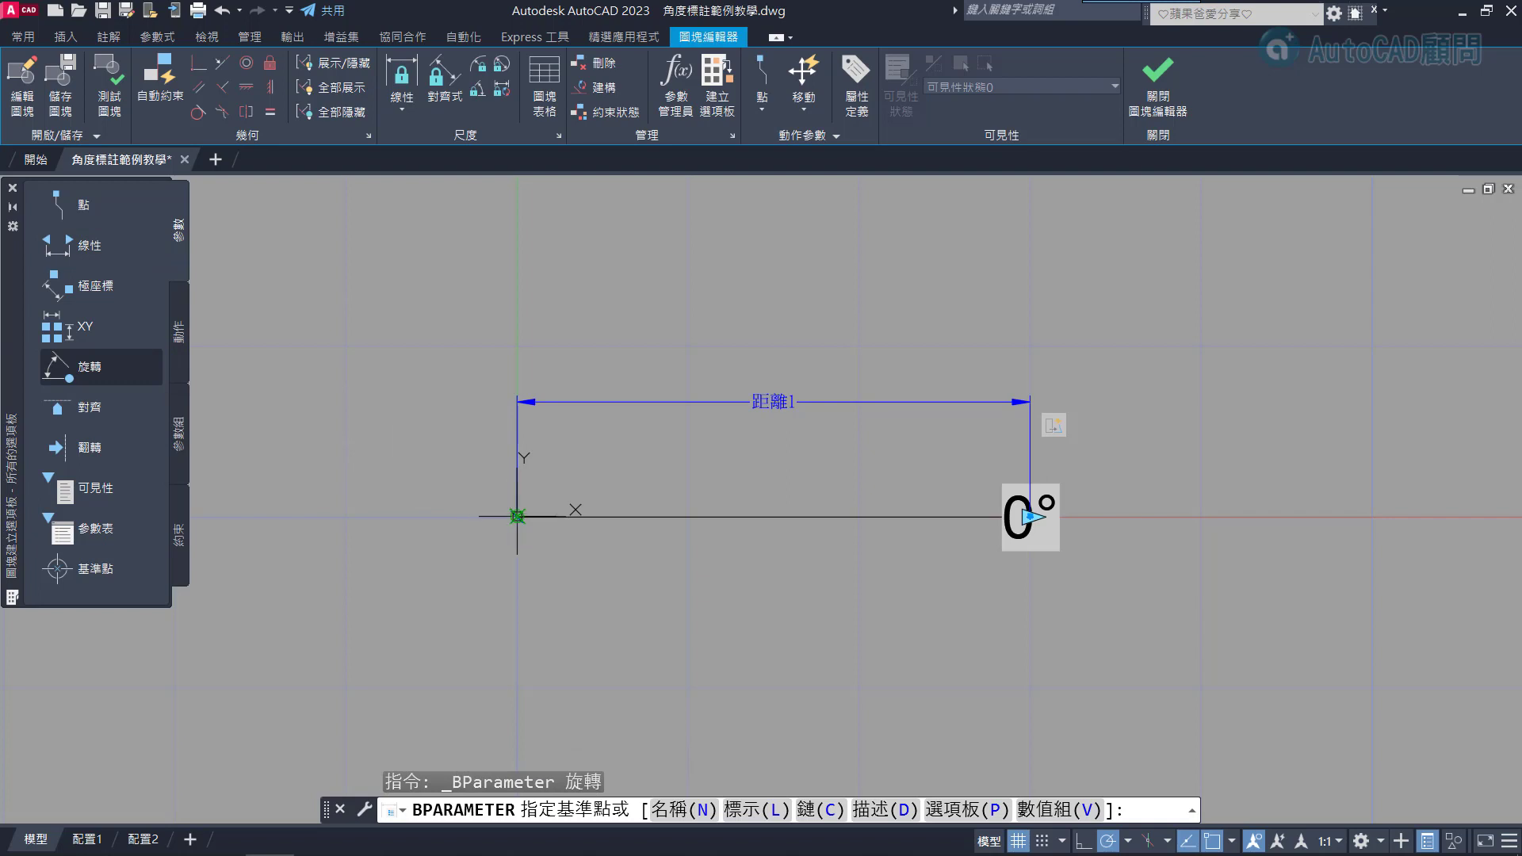
pyautogui.click(517, 516)
pyautogui.click(773, 516)
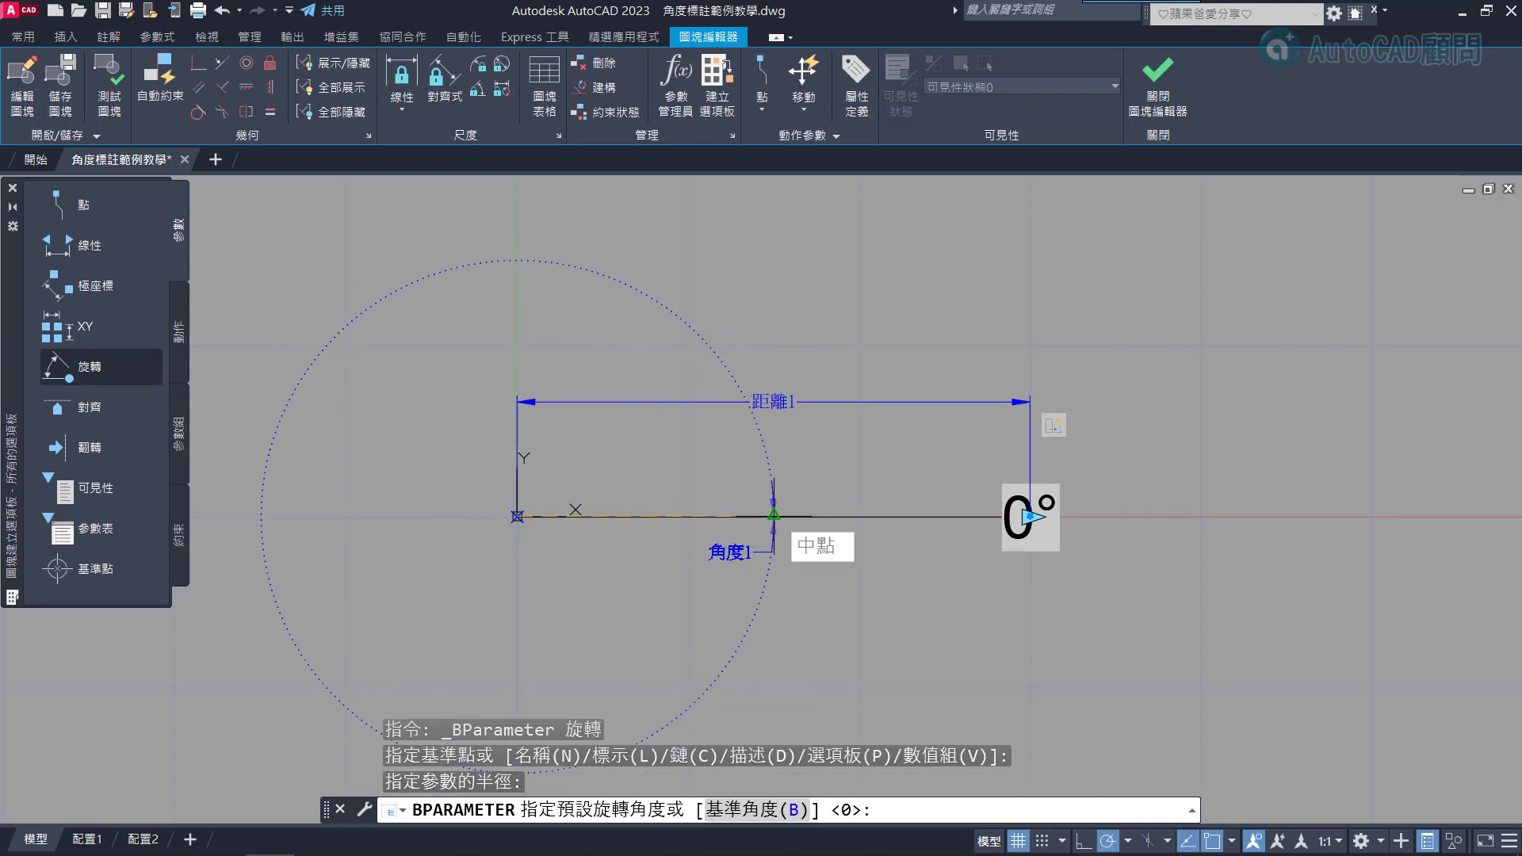
pyautogui.press('Return')
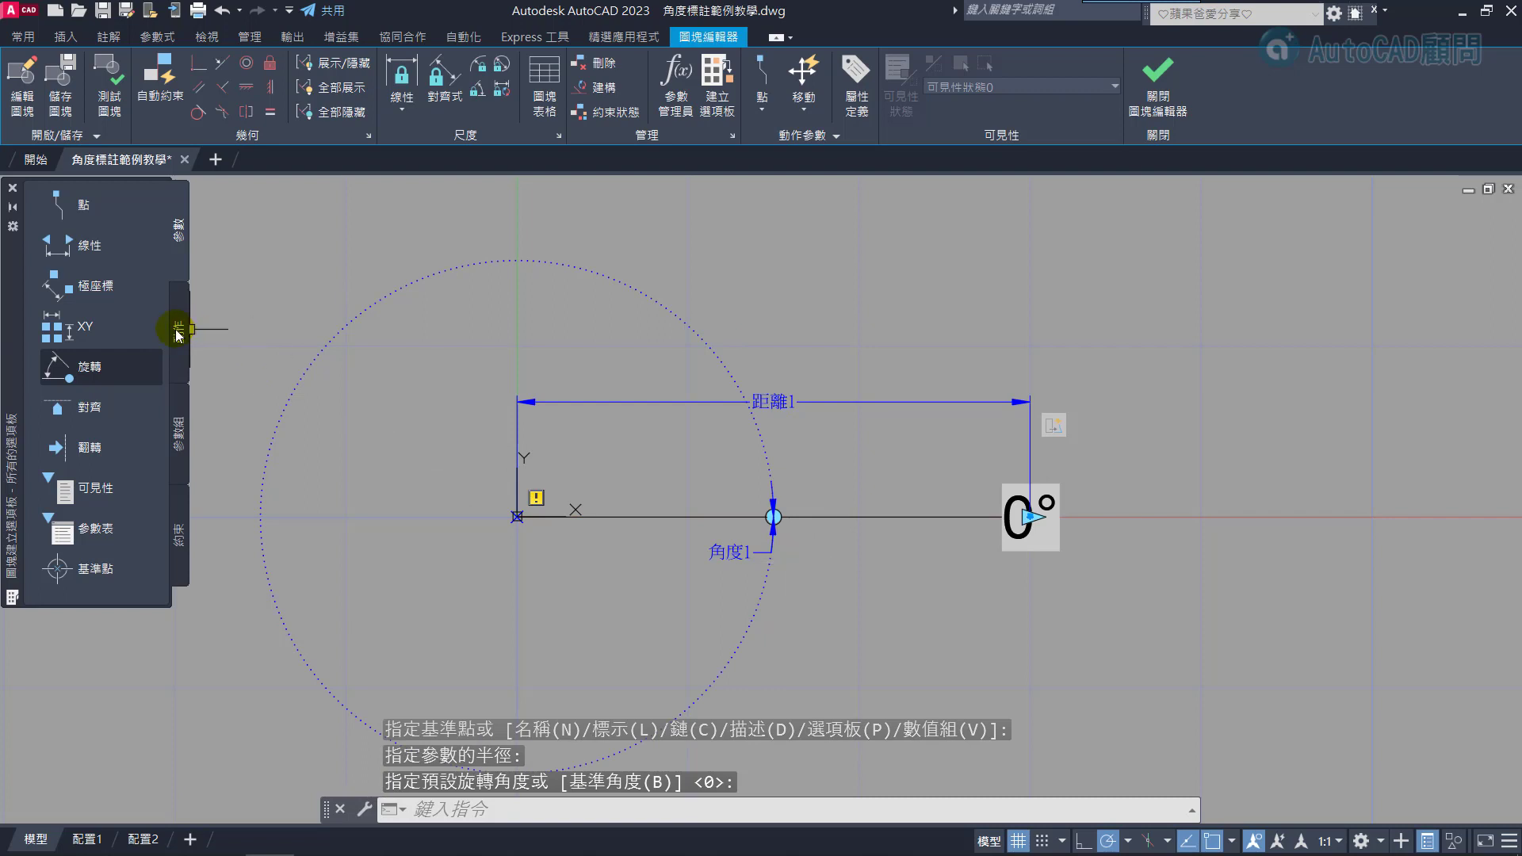
# Add a Rotate action on 角度1 covering the line and parameters, excluding the 0° label
pyautogui.click(179, 331)
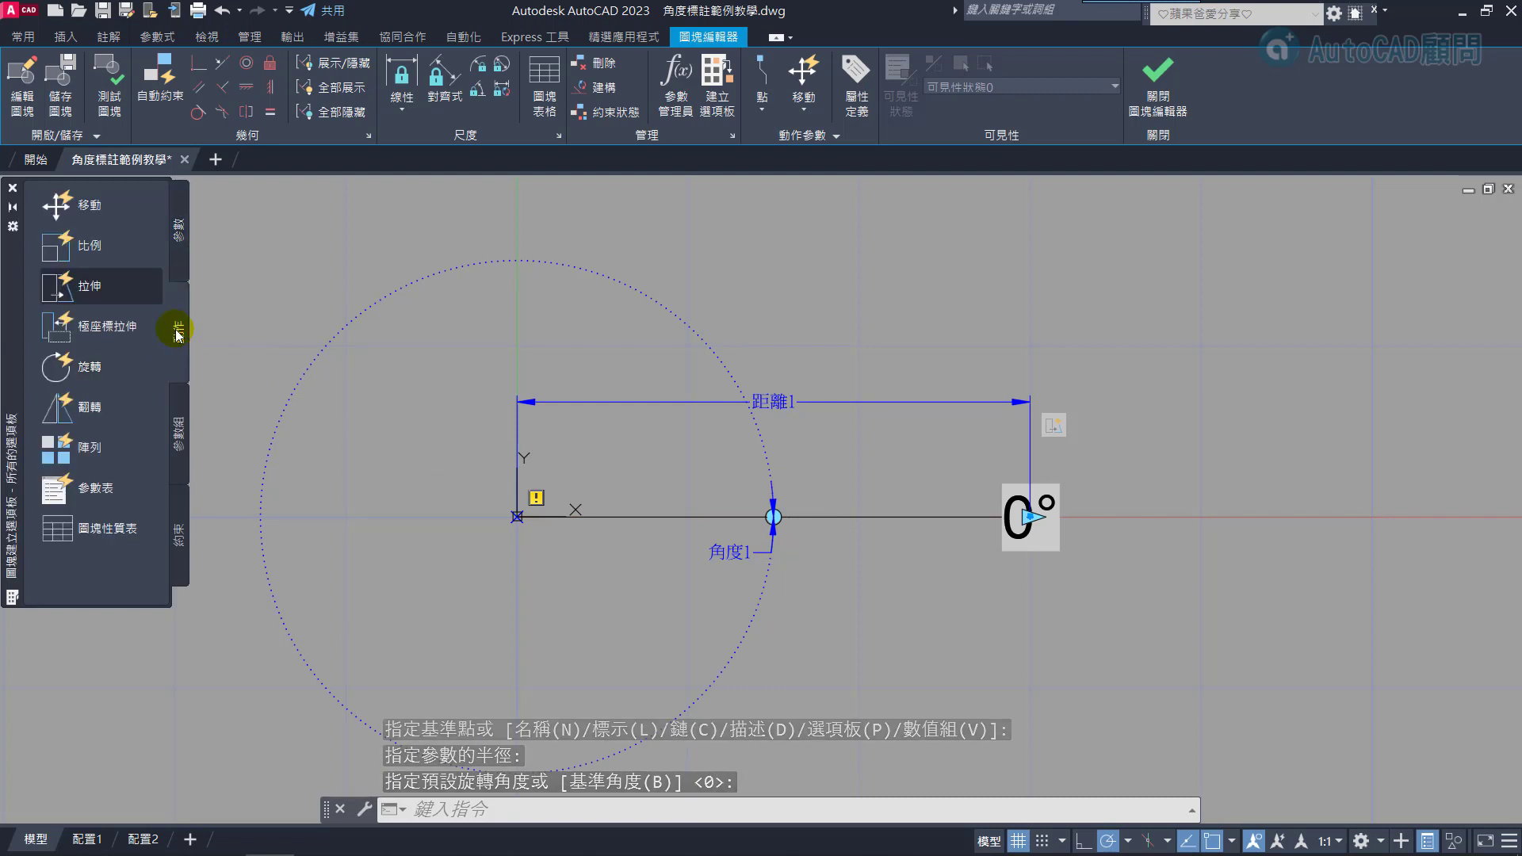
pyautogui.click(55, 366)
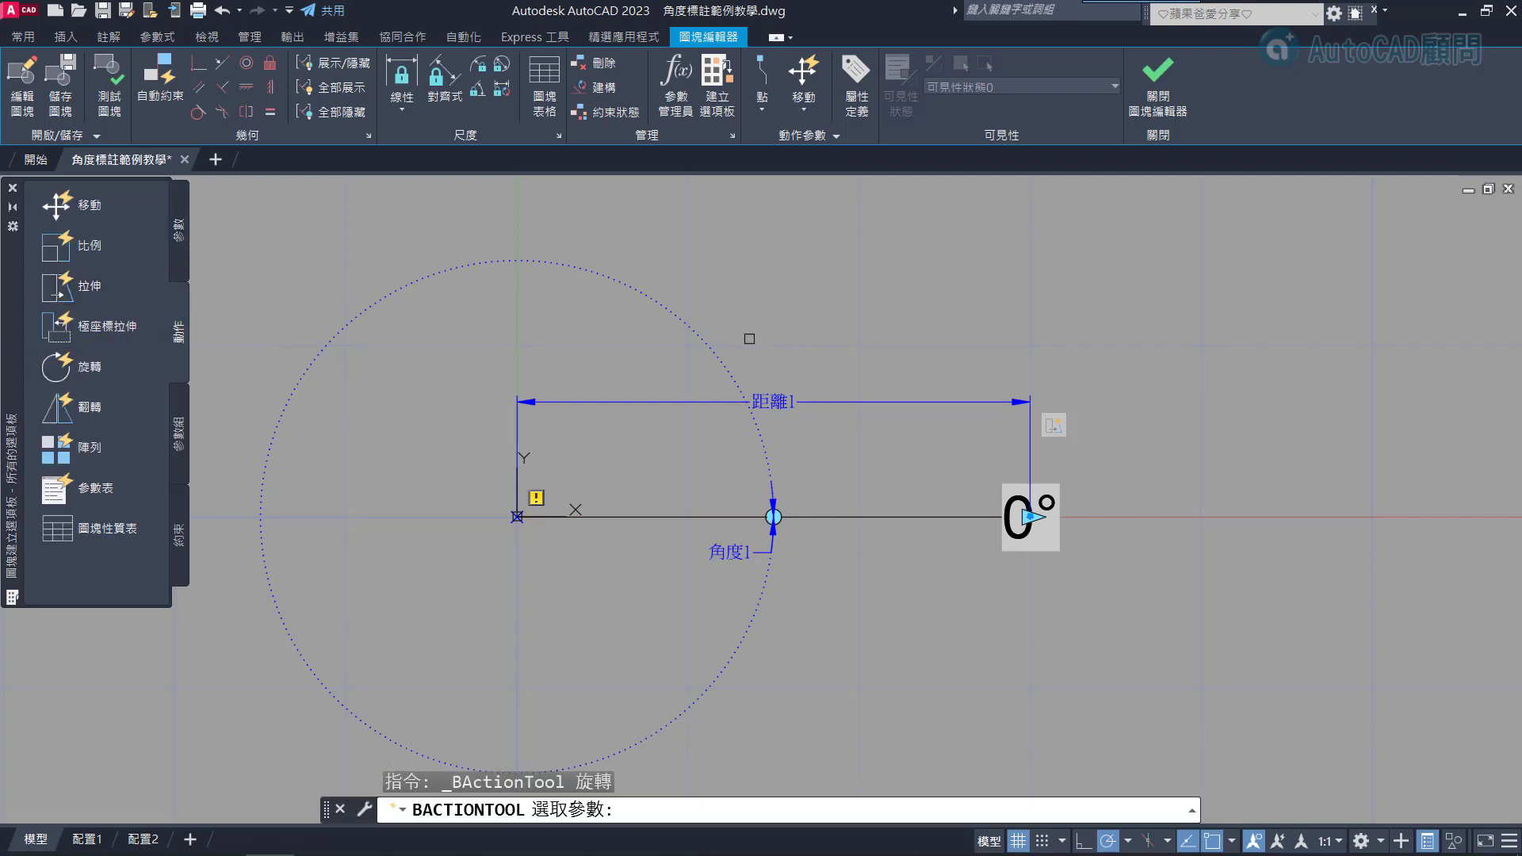
pyautogui.click(774, 514)
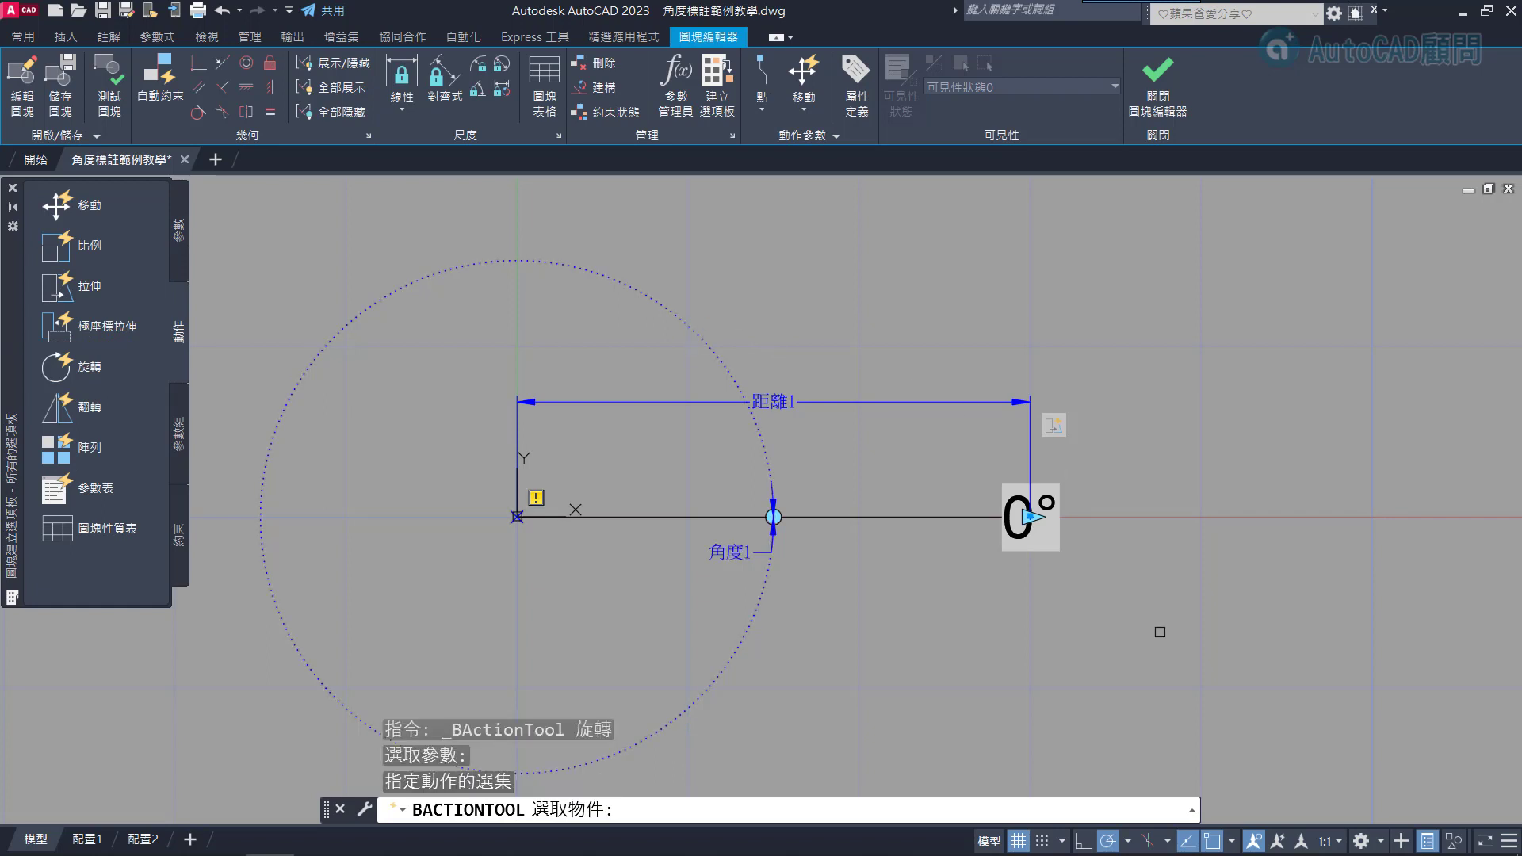
pyautogui.click(1169, 671)
pyautogui.click(639, 288)
pyautogui.write('R')
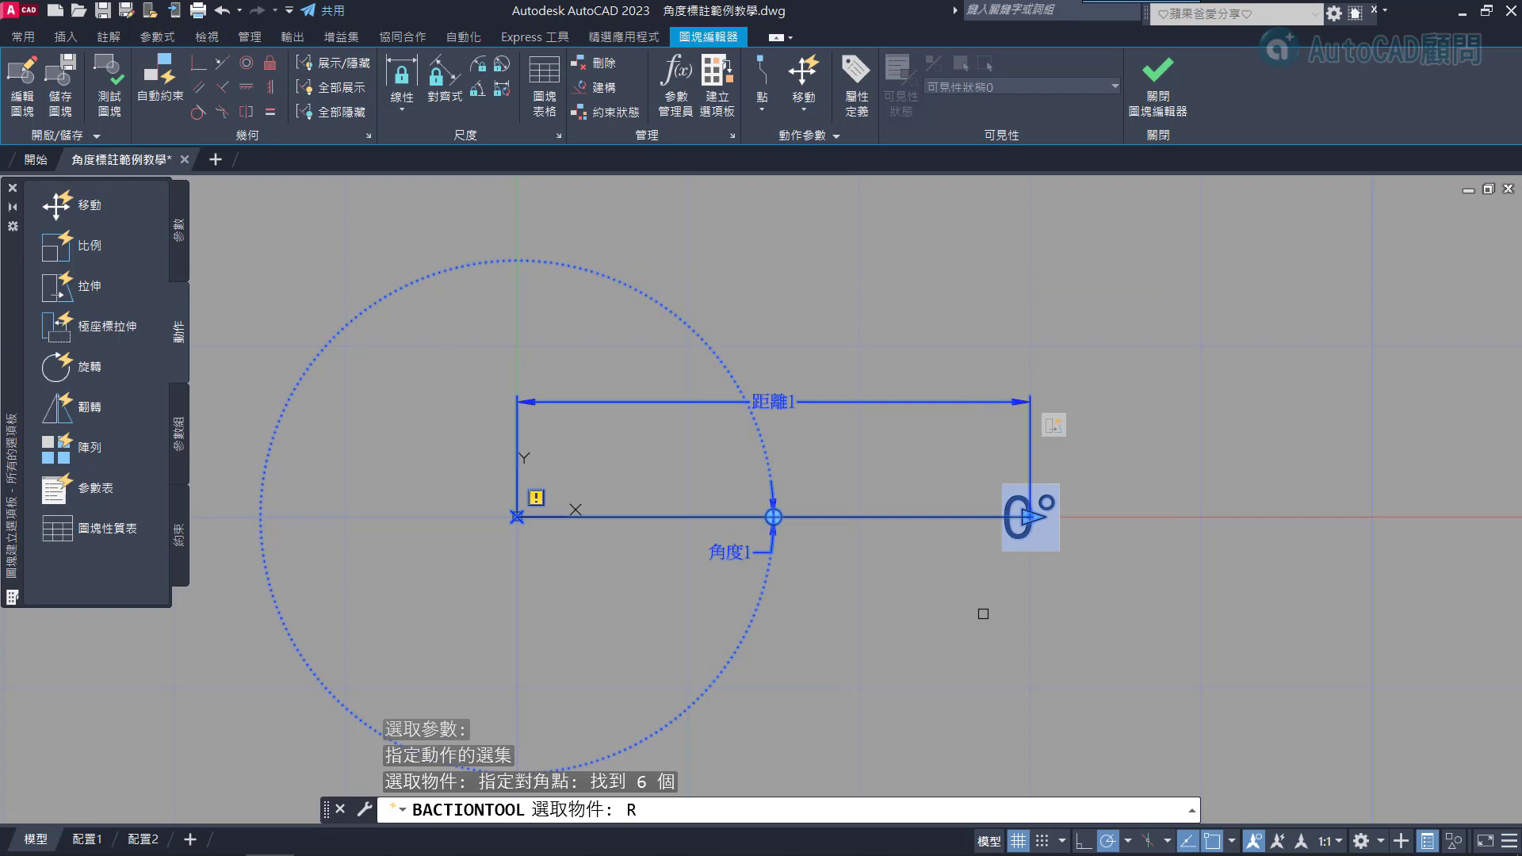
pyautogui.press('Return')
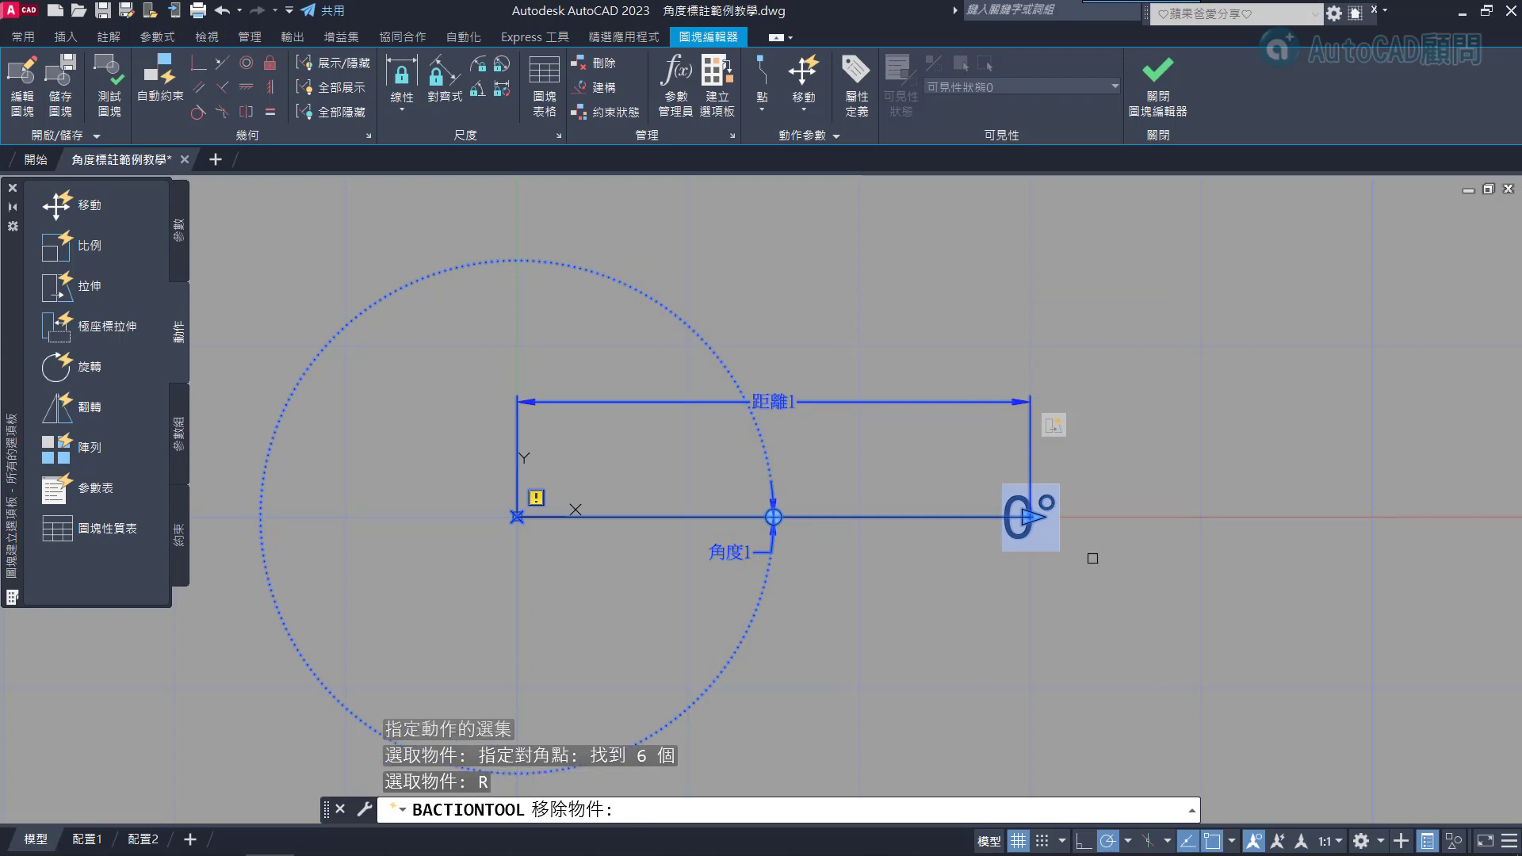
pyautogui.click(1054, 550)
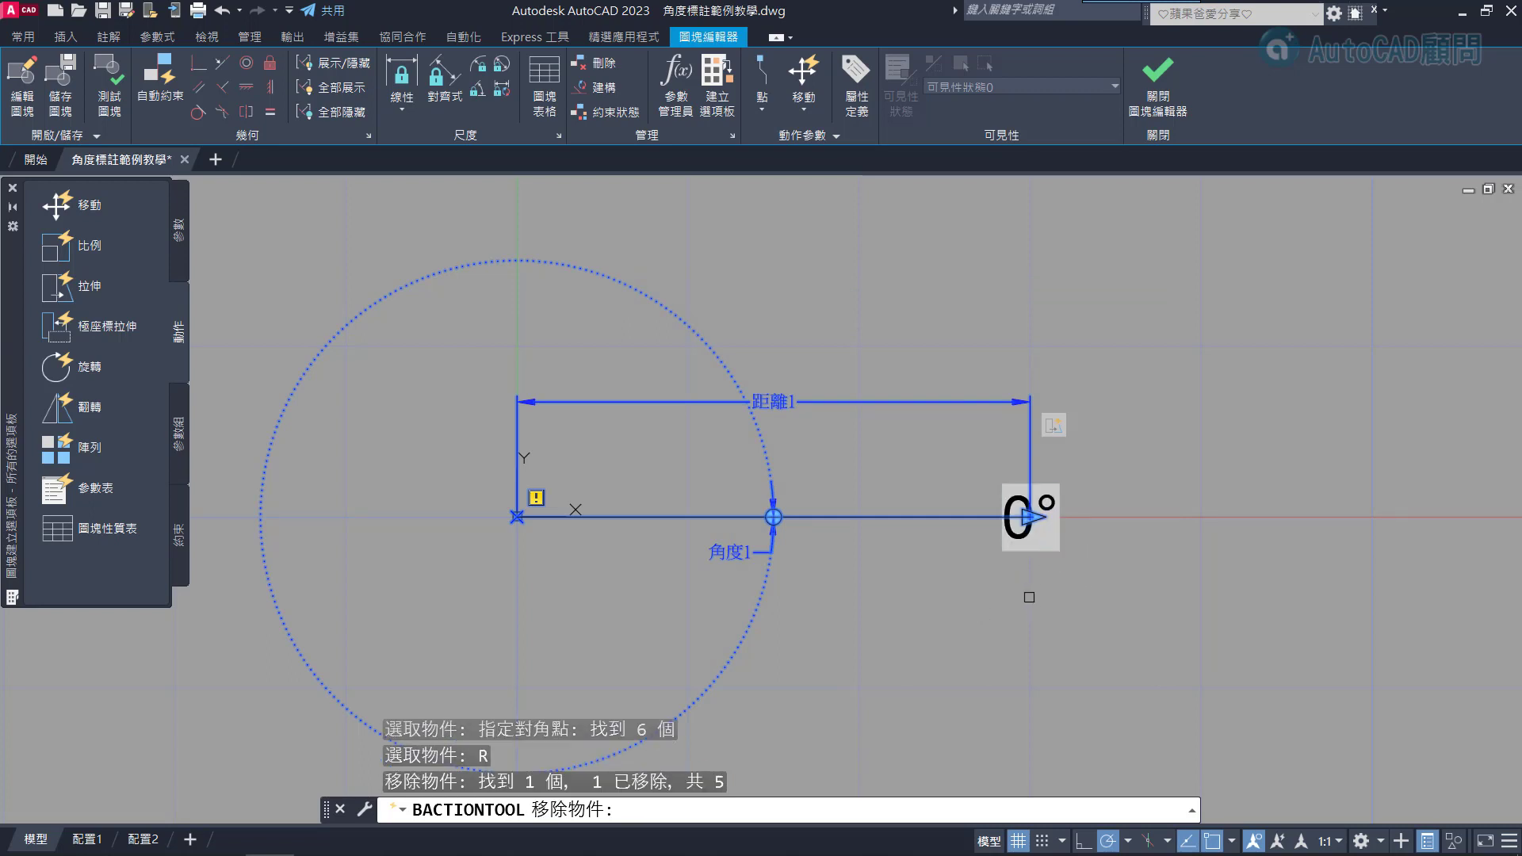
pyautogui.press('Return')
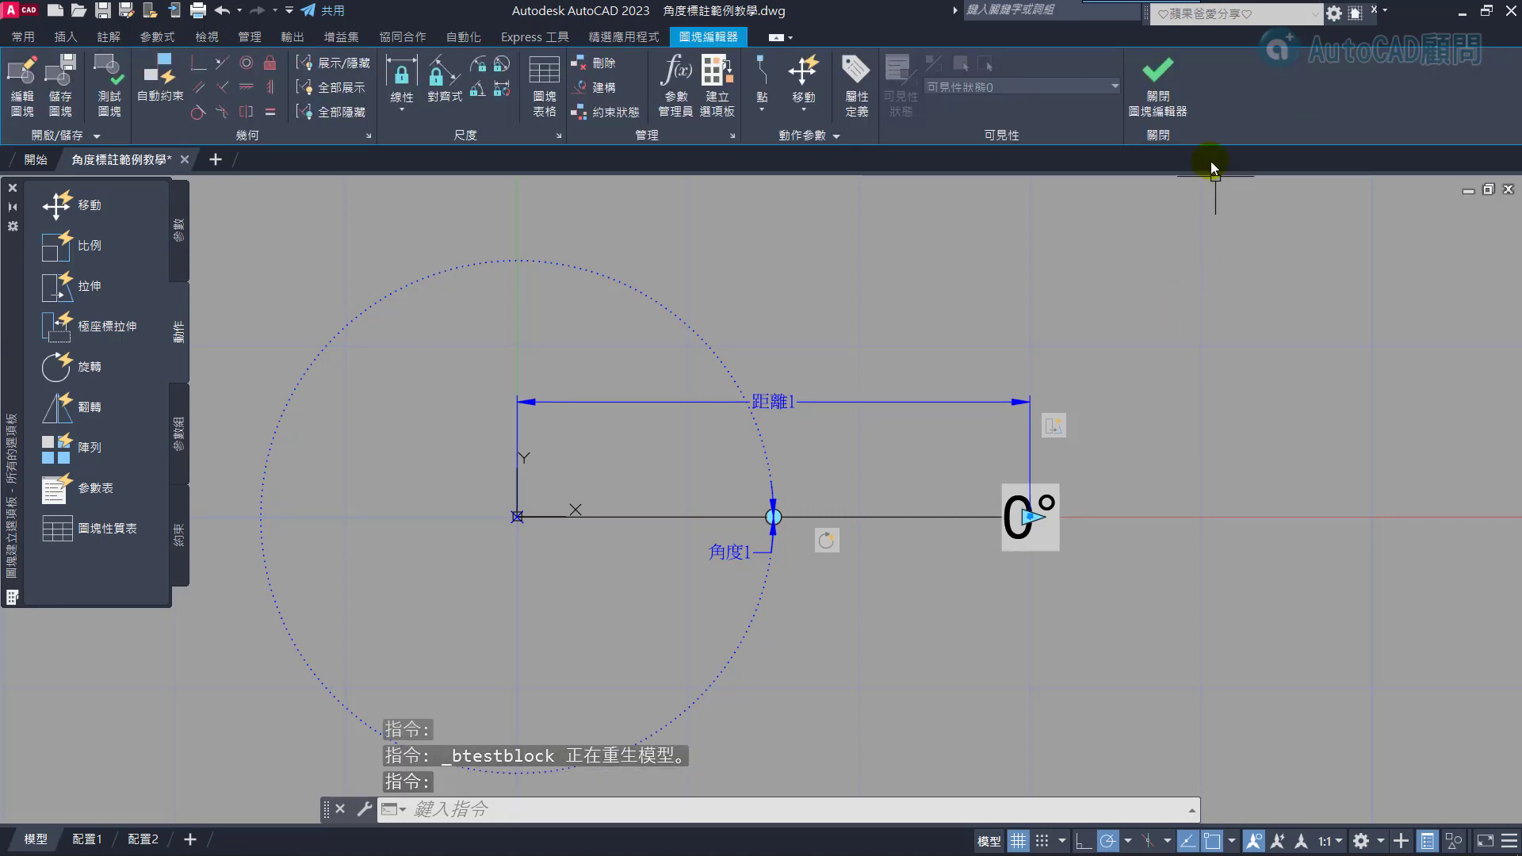
# Save the block edits and insert 量角器 at the right circle's centre
pyautogui.click(1165, 101)
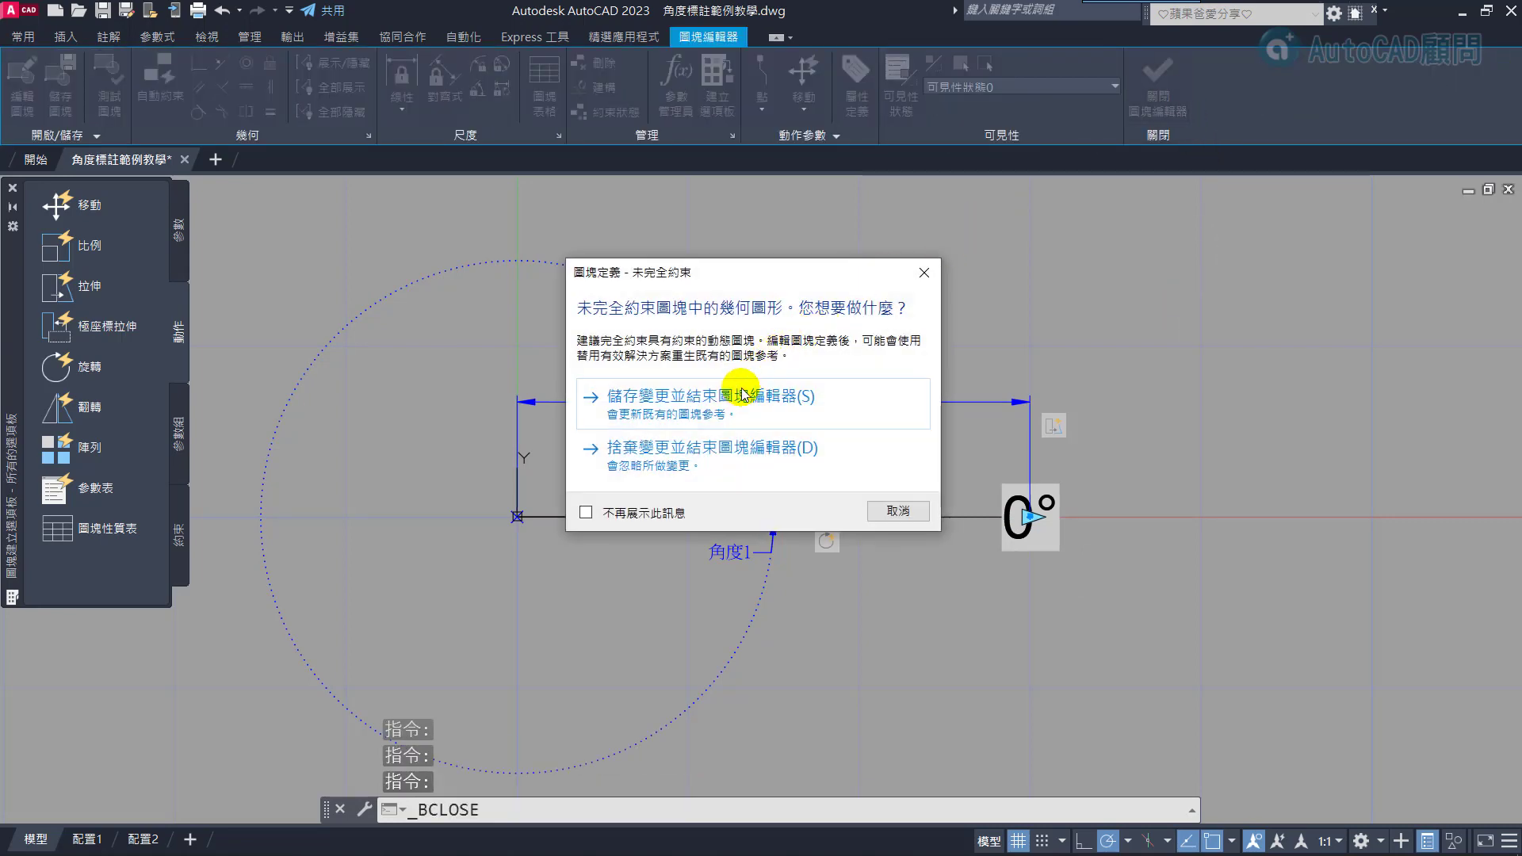
pyautogui.click(739, 392)
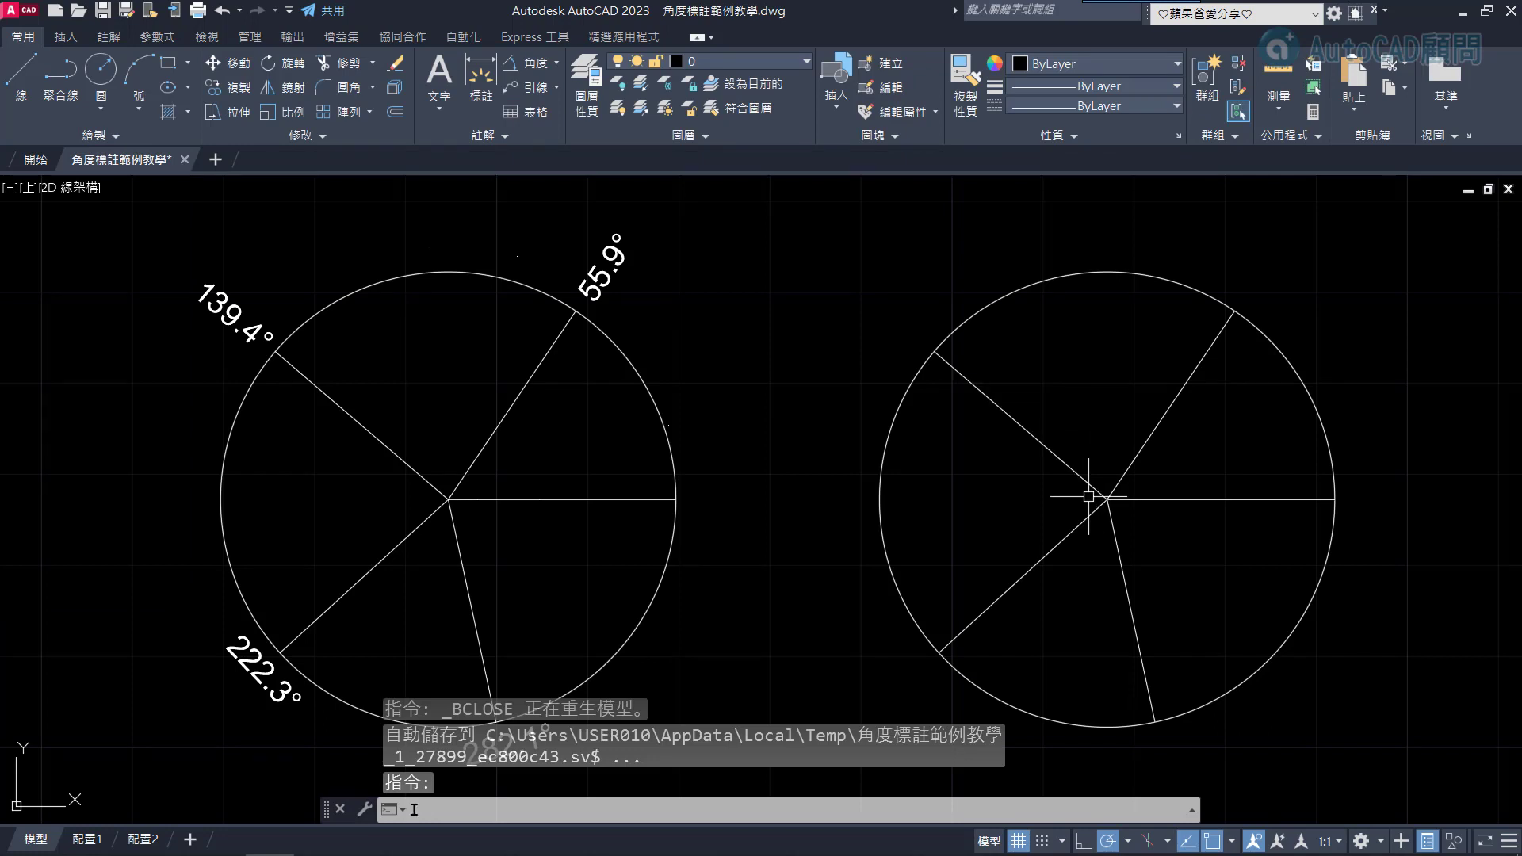
pyautogui.write('i')
pyautogui.press('Return')
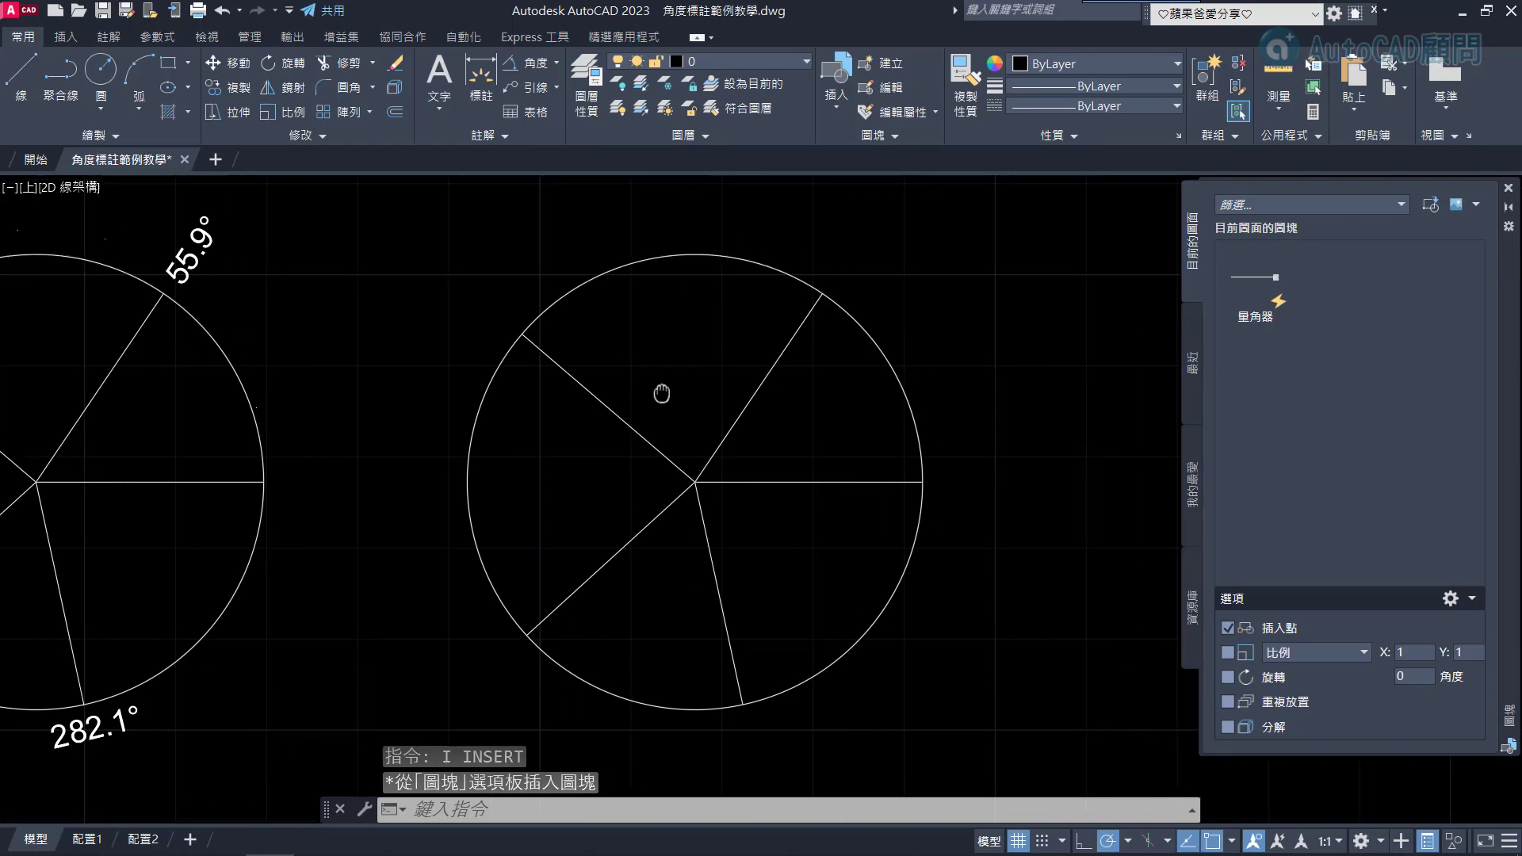
pyautogui.moveTo(1073, 410); pyautogui.dragTo(662, 381, button='middle')
pyautogui.click(1257, 279)
pyautogui.click(1257, 279)
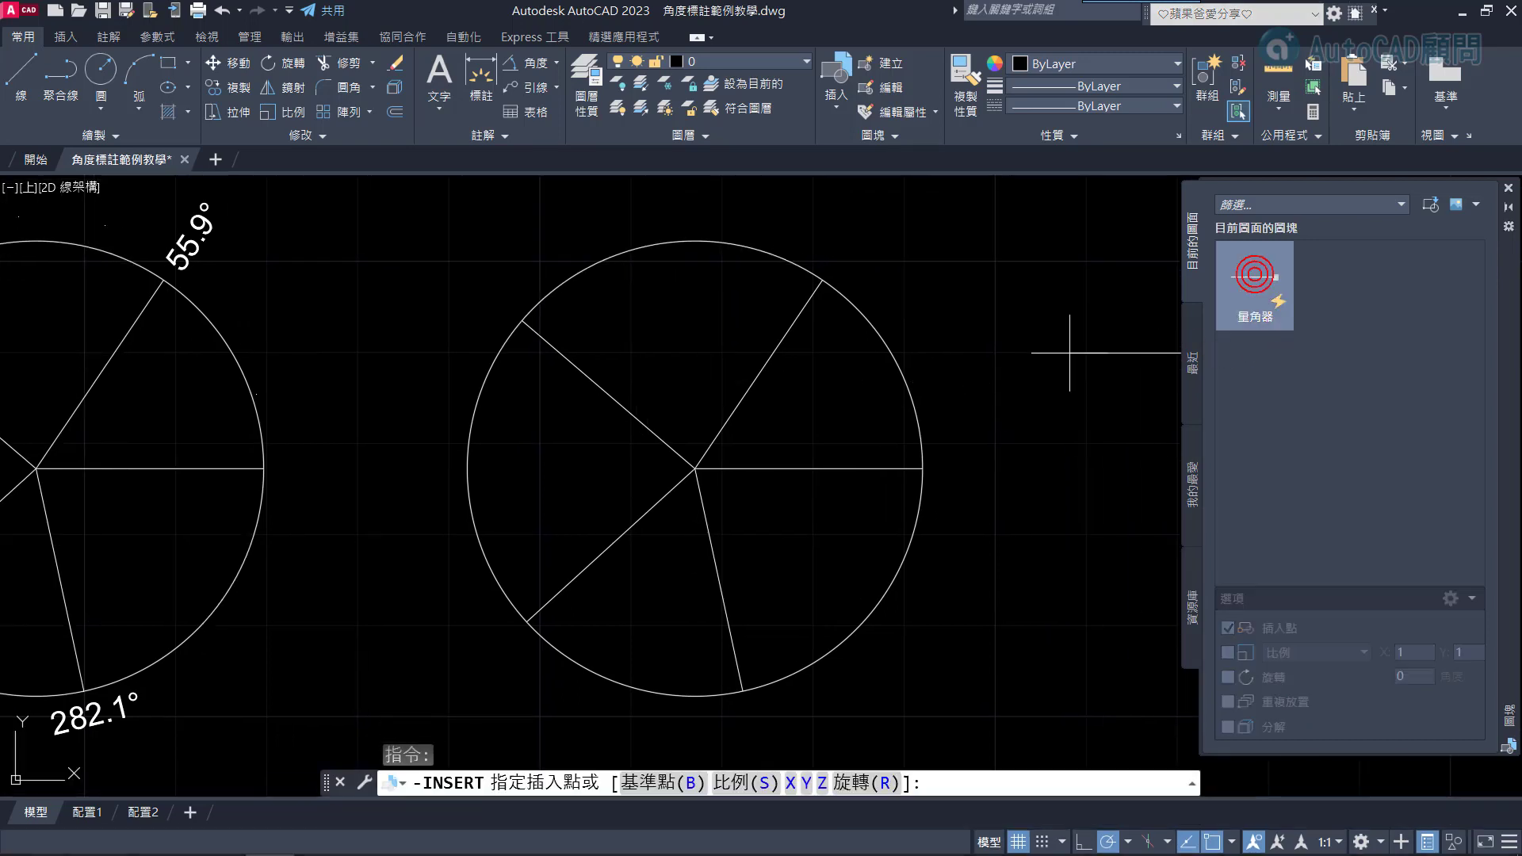
pyautogui.click(696, 470)
pyautogui.press('Escape')
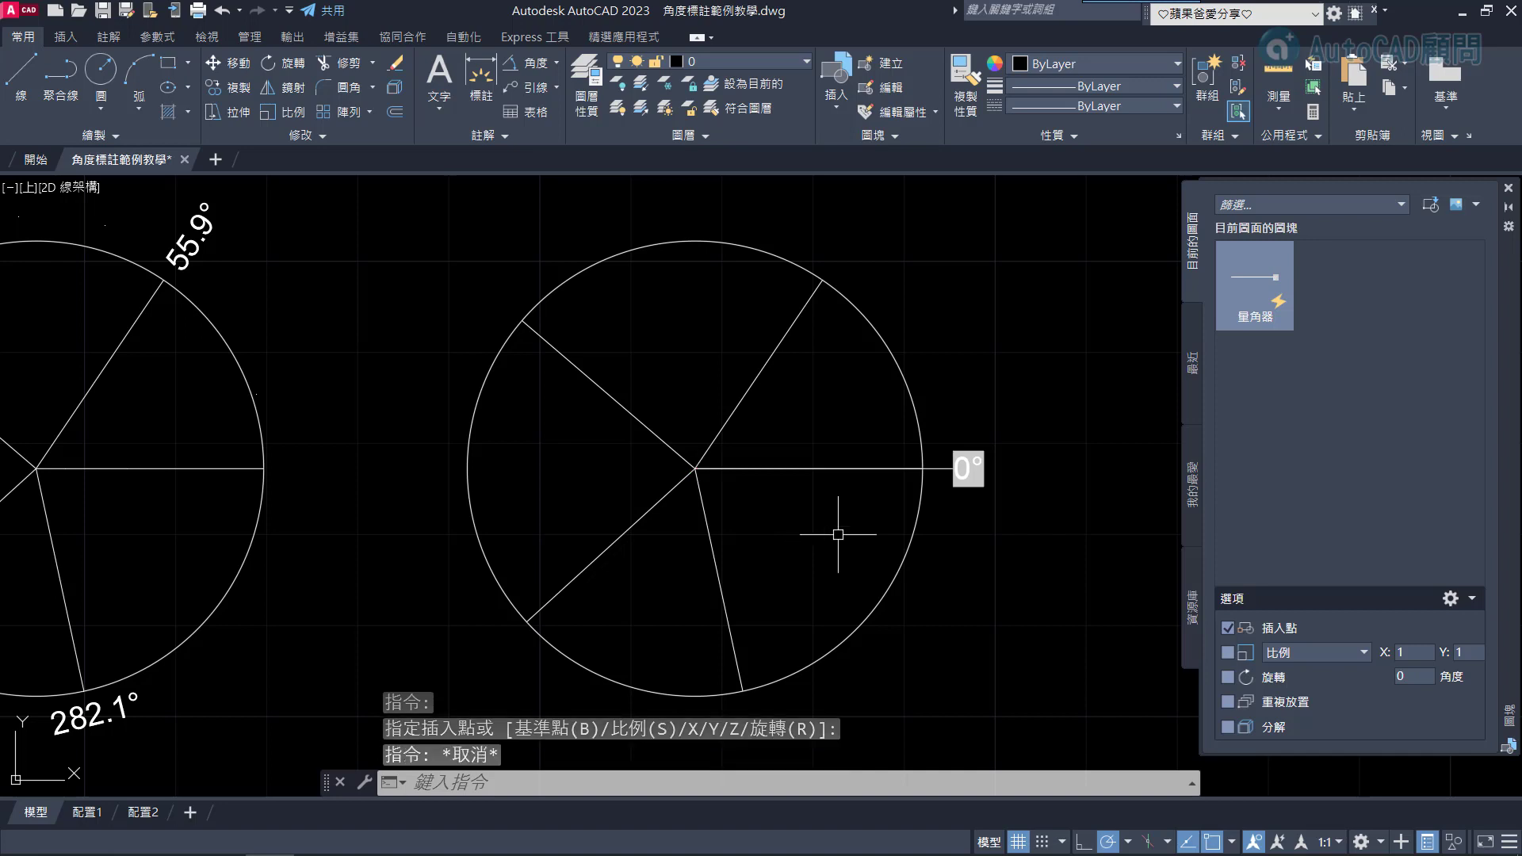
# Rotate the protractor onto the upper-right radial line and regenerate so it reads 56°
pyautogui.click(945, 468)
pyautogui.click(832, 468)
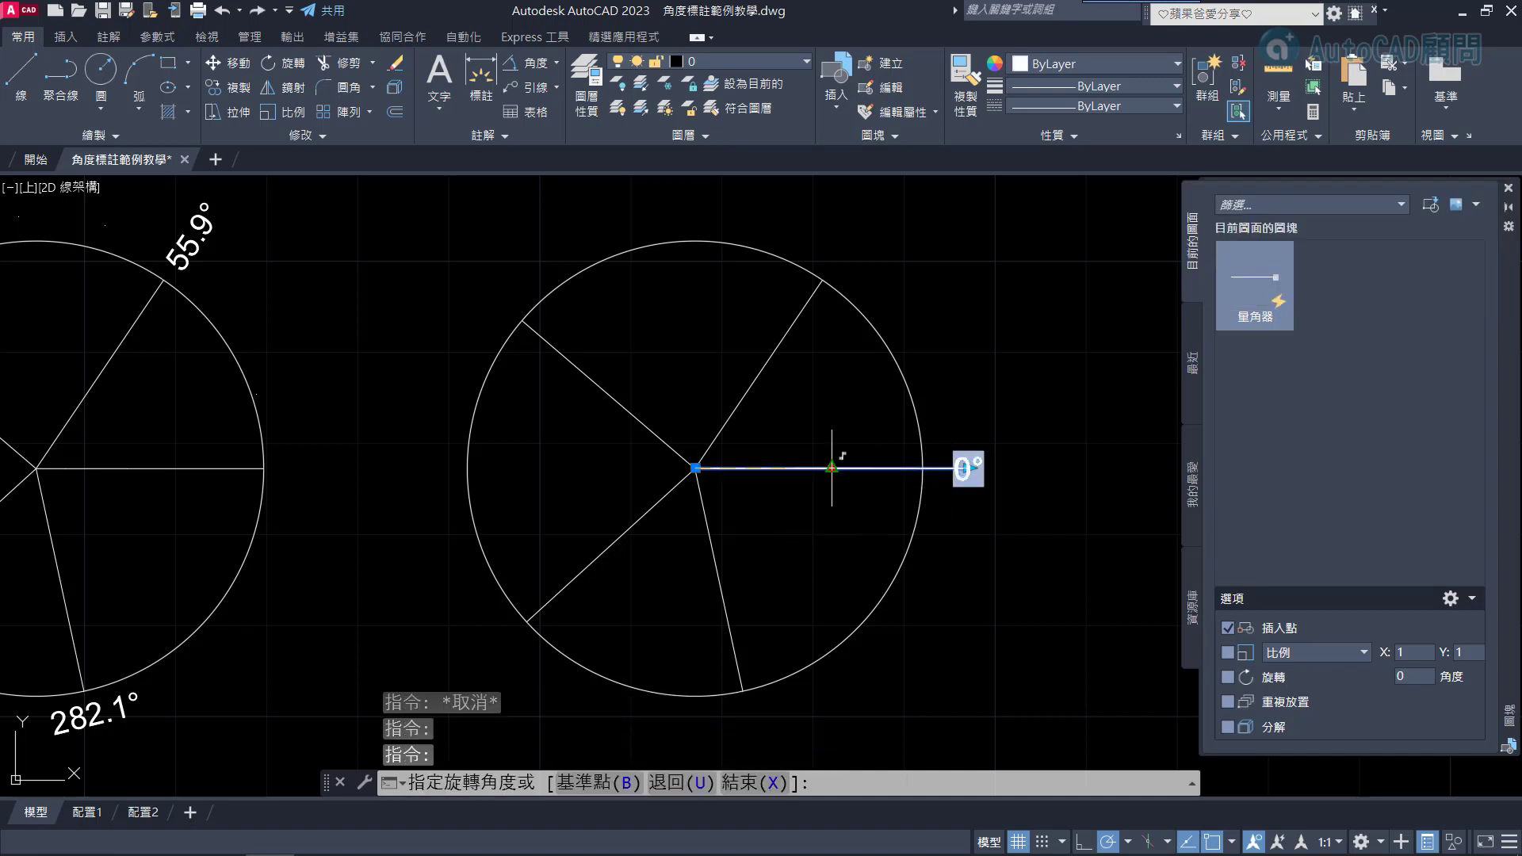
pyautogui.click(749, 385)
pyautogui.press('Escape')
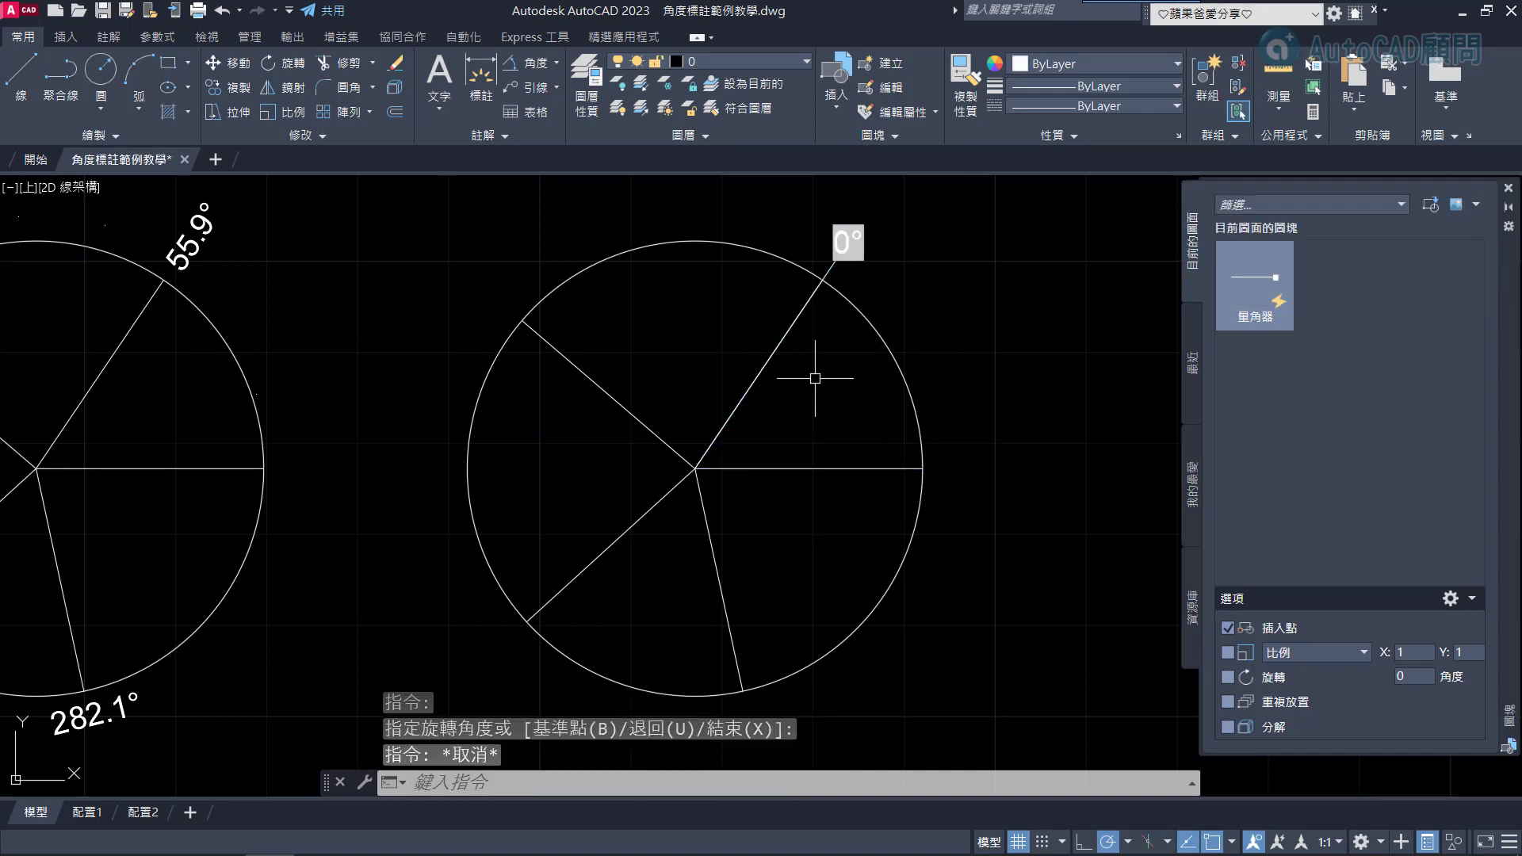
pyautogui.write('re')
pyautogui.press('Return')
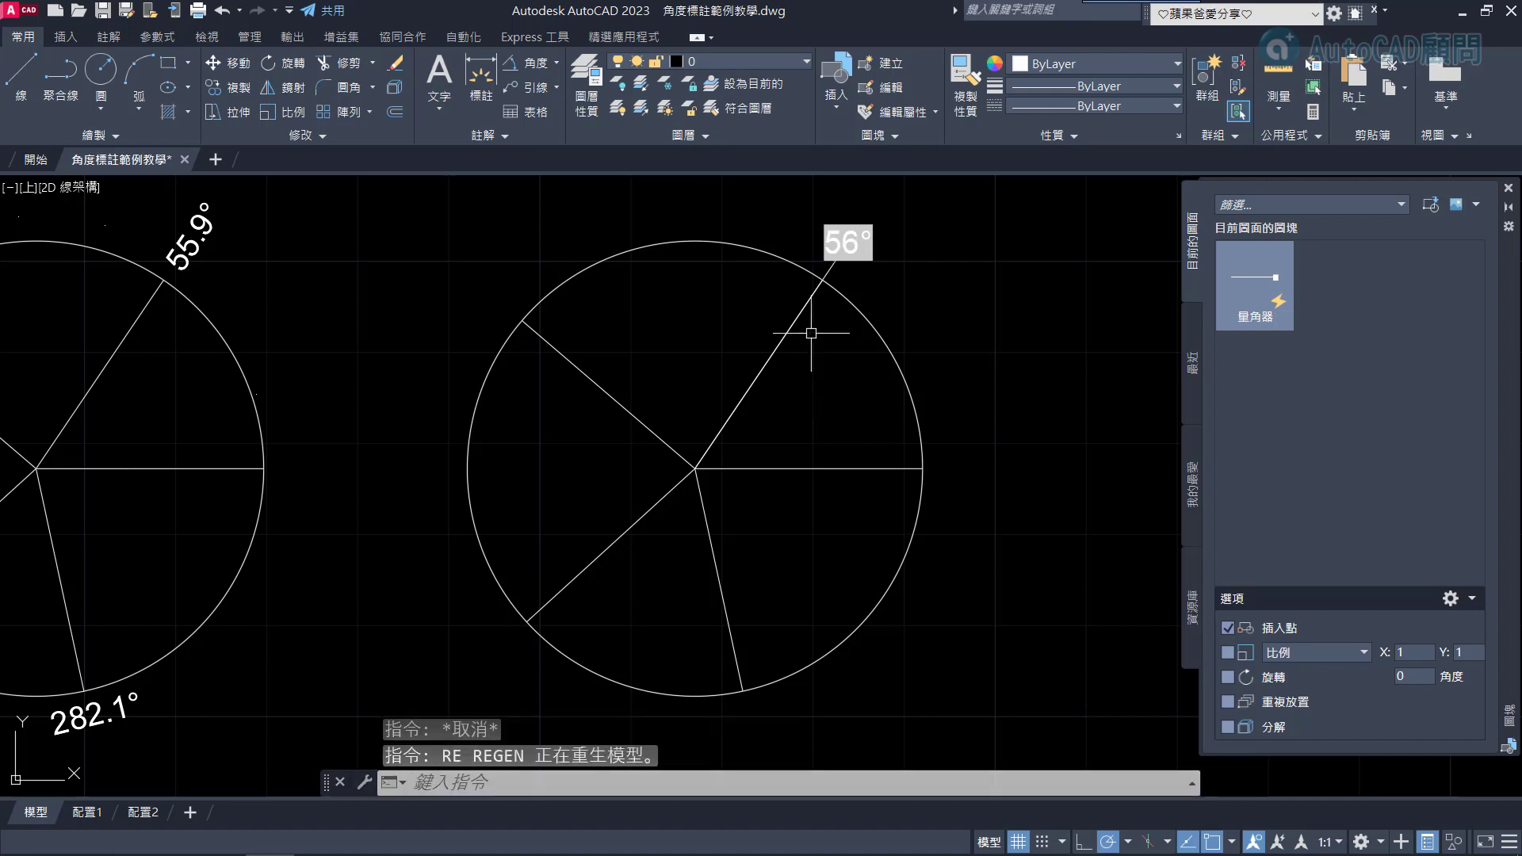
pyautogui.scroll(2, 824, 317)
pyautogui.scroll(3, 835, 312)
# Reopen the 量角器 block definition in the Block Editor
pyautogui.scroll(-2, 834, 311)
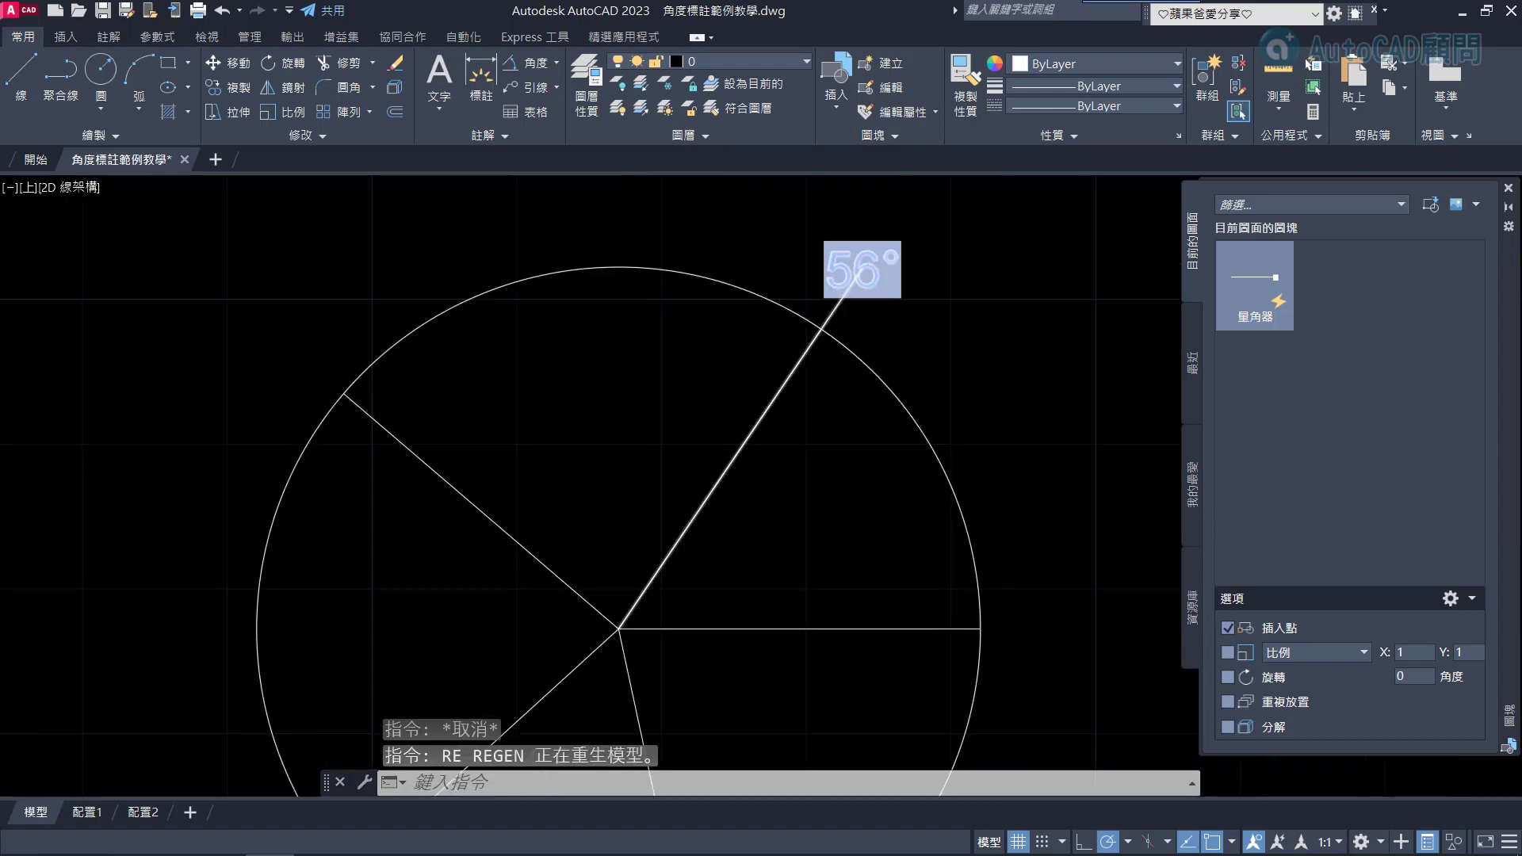
pyautogui.scroll(-2, 839, 315)
pyautogui.press('Escape')
pyautogui.doubleClick(840, 317)
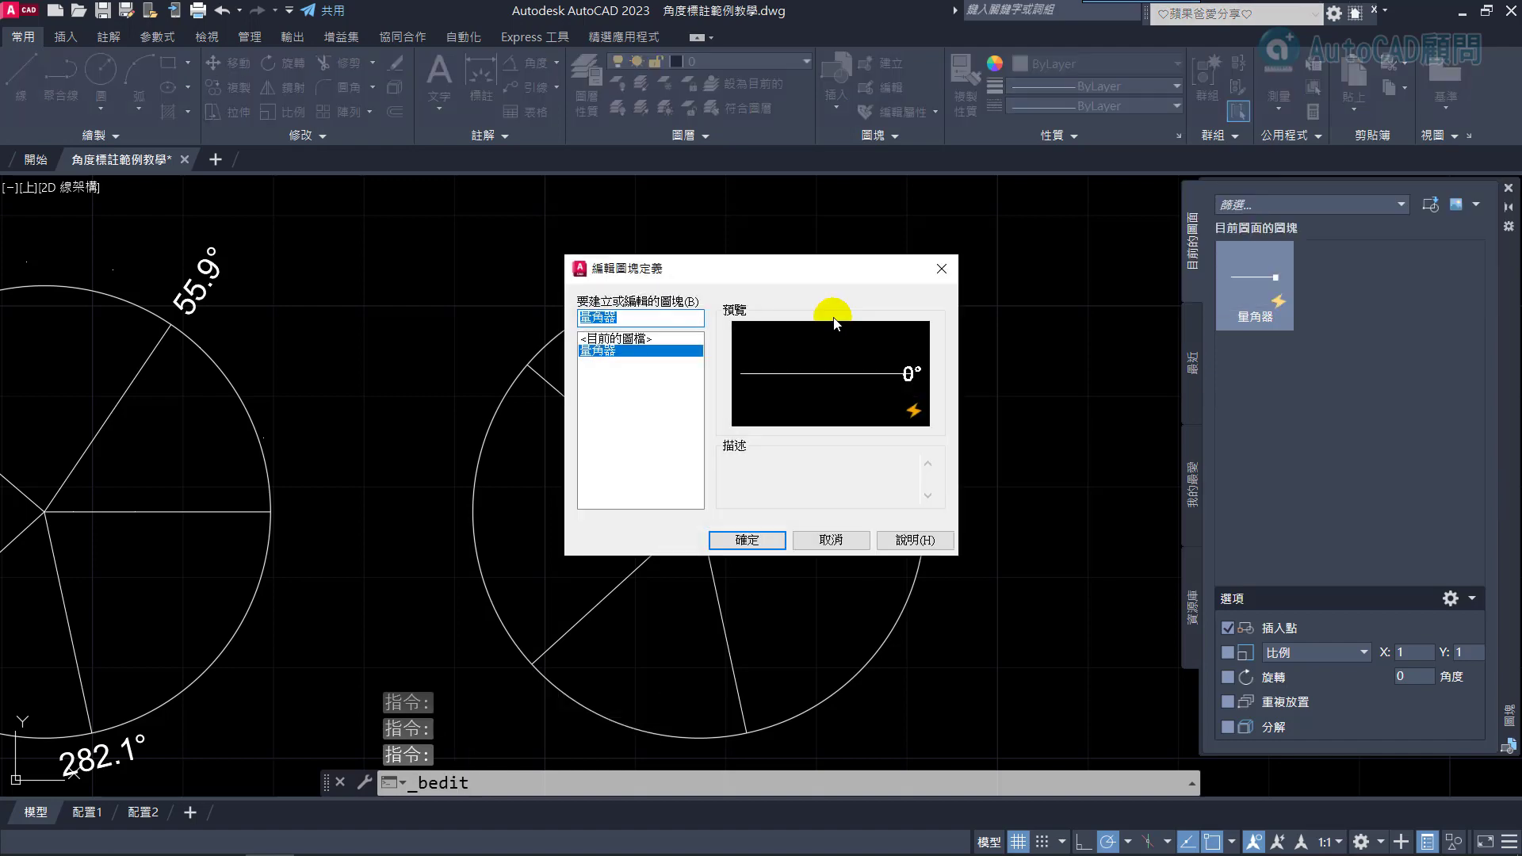
pyautogui.click(765, 540)
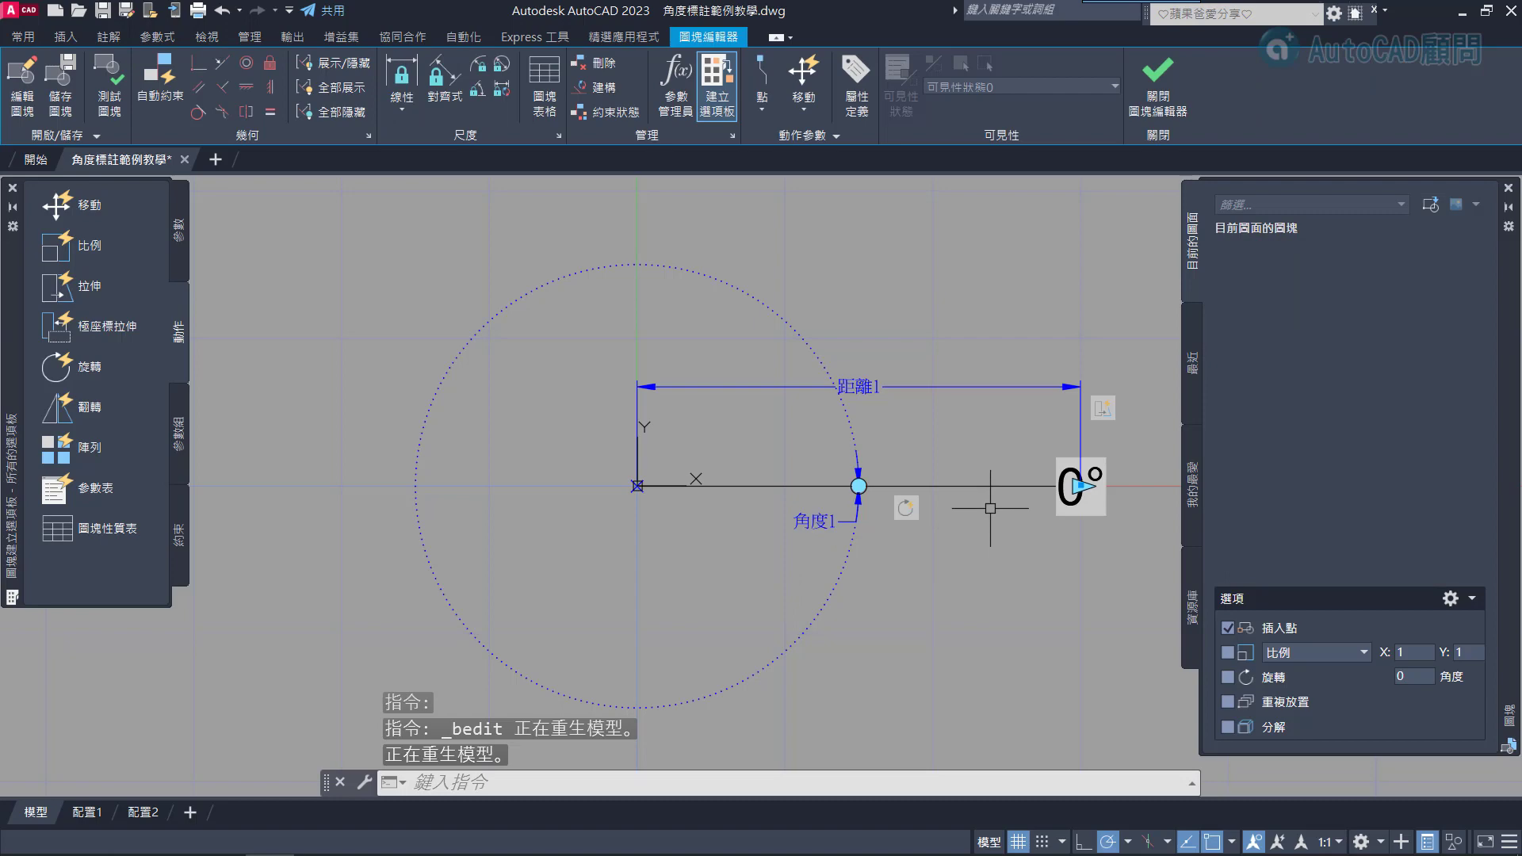
# Load the DOT2 linetype through the LT linetype manager
pyautogui.write('LT')
pyautogui.press('Return')
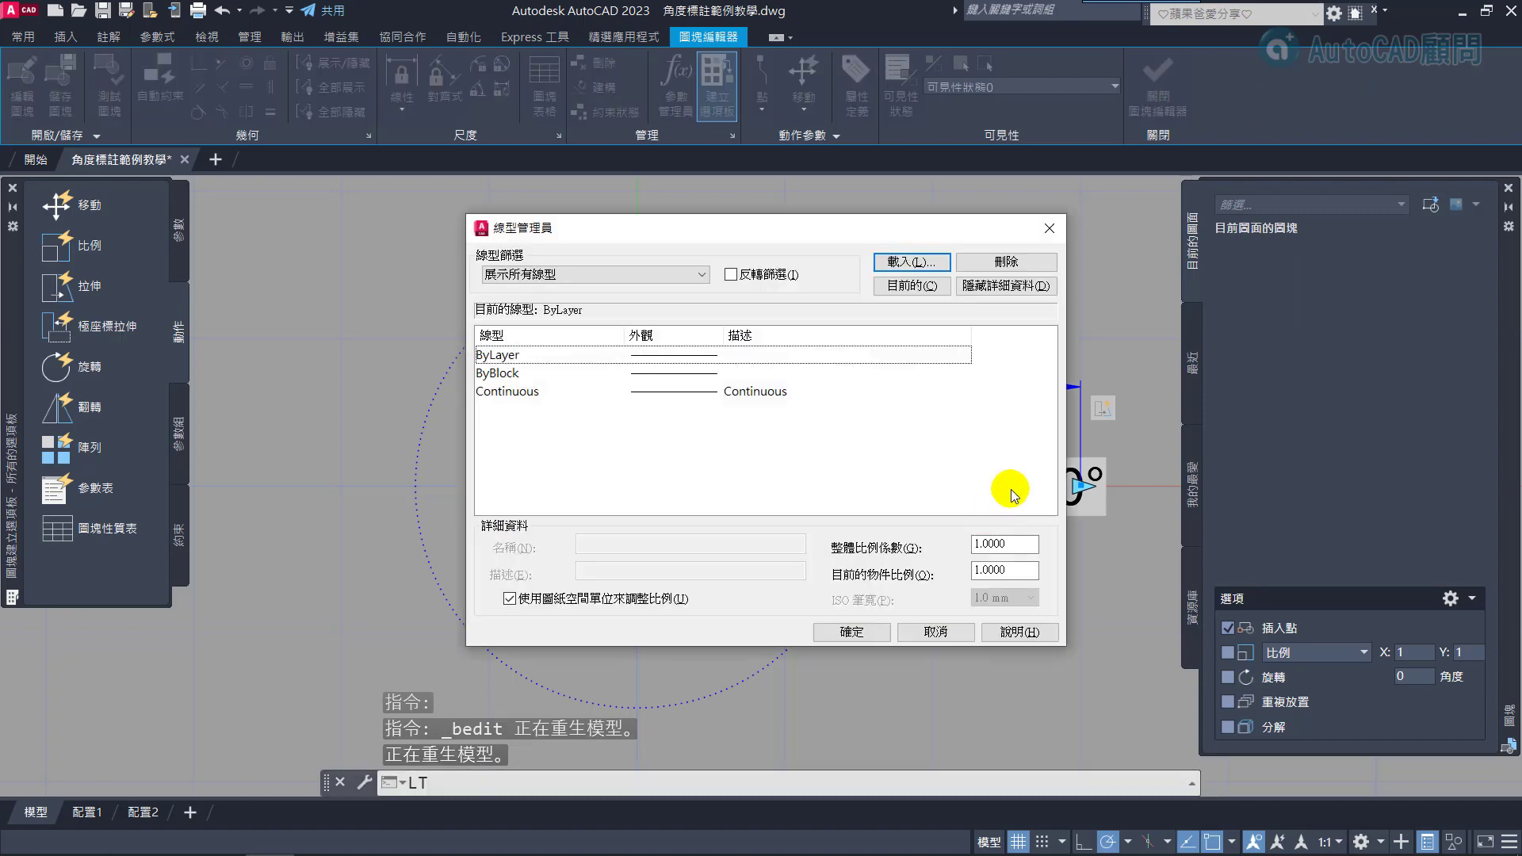
pyautogui.click(882, 264)
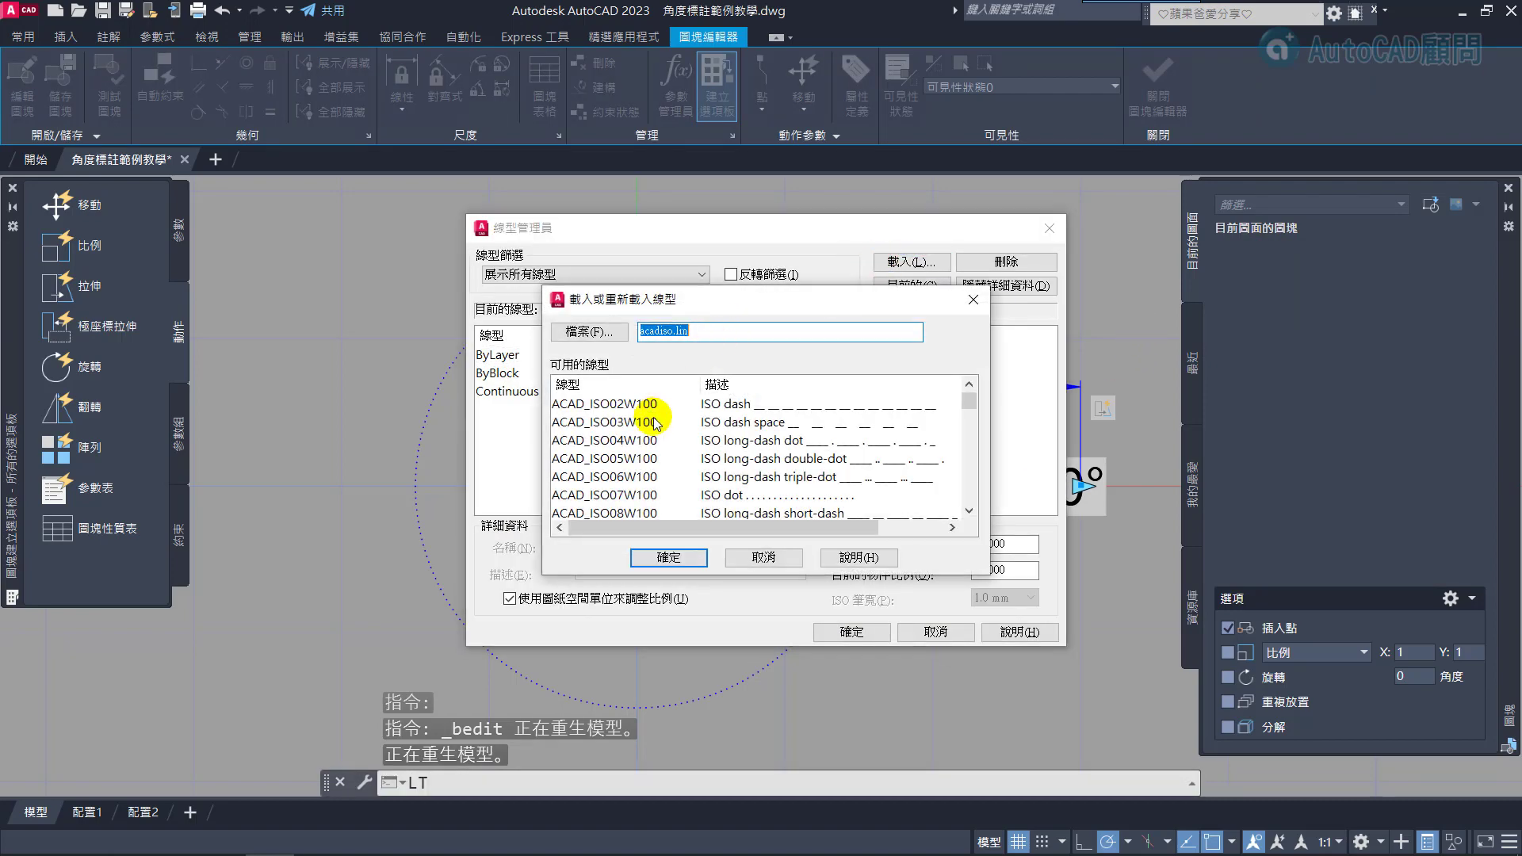
pyautogui.click(610, 443)
pyautogui.press('d')
pyautogui.scroll(-2, 612, 446)
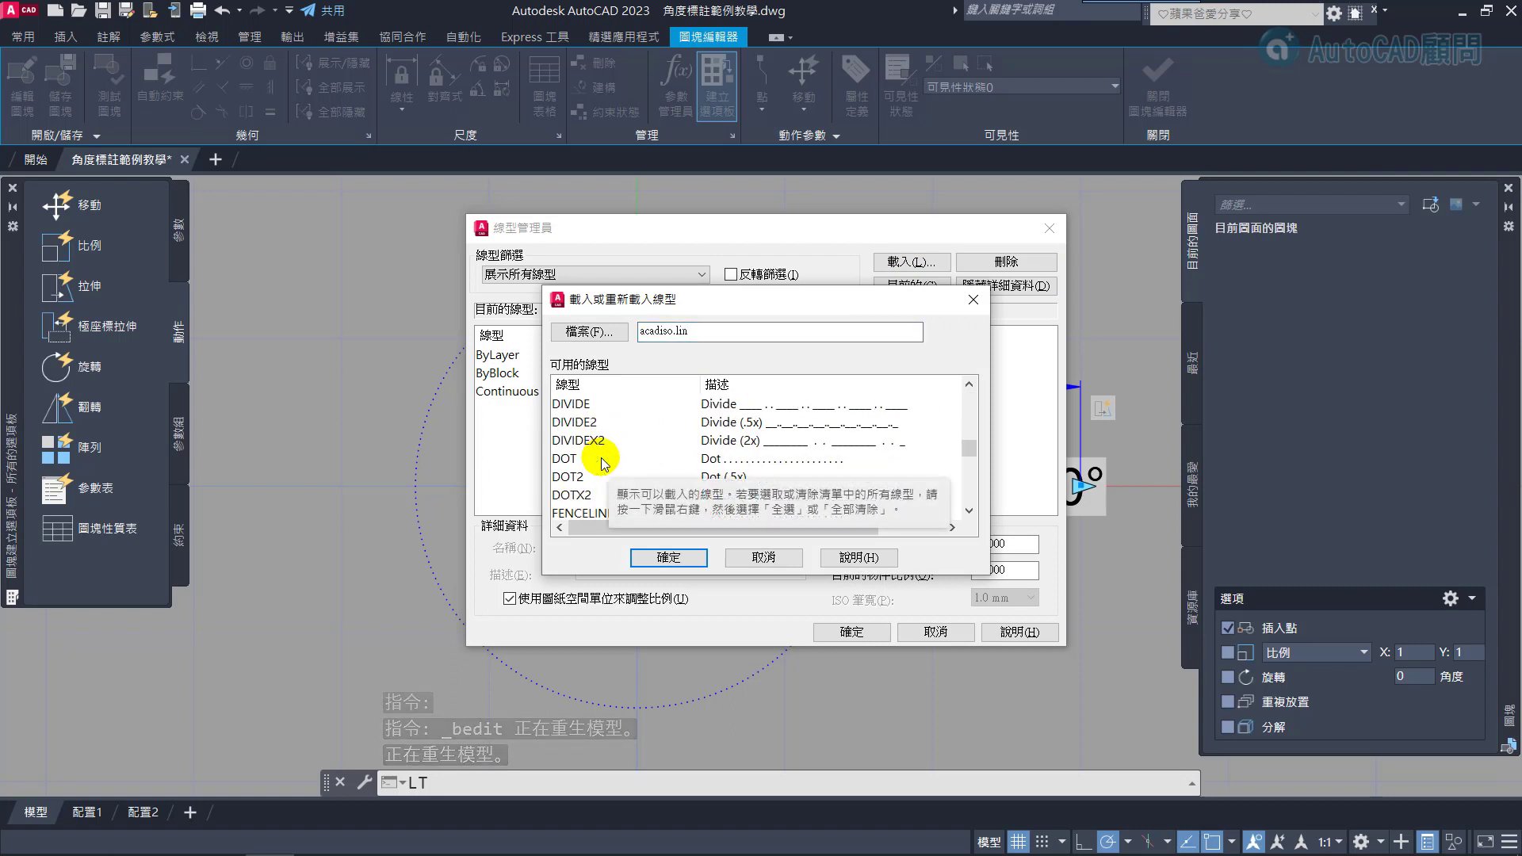
pyautogui.click(574, 479)
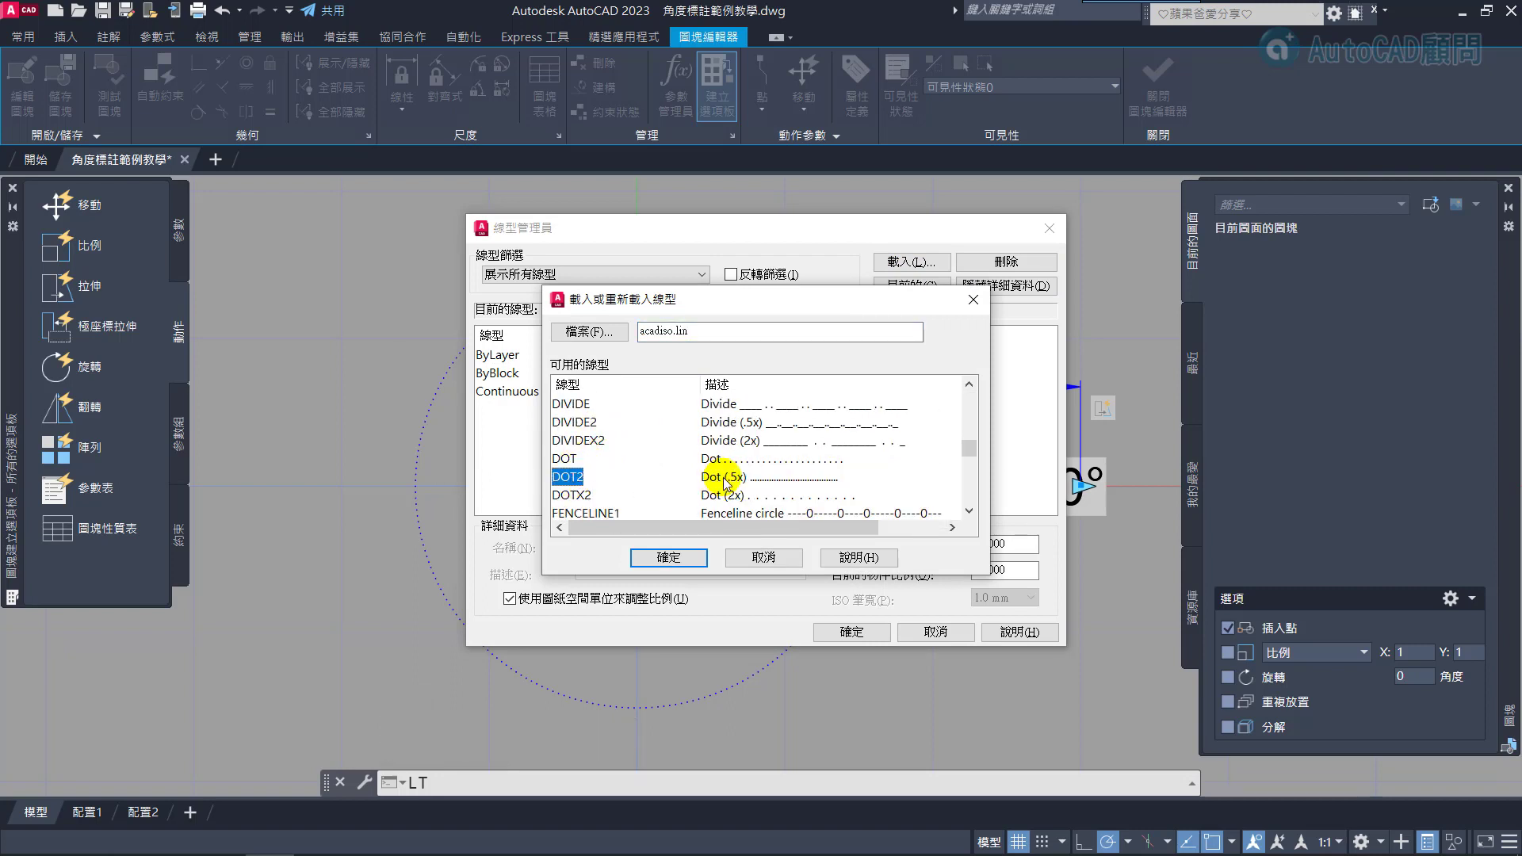
pyautogui.click(668, 560)
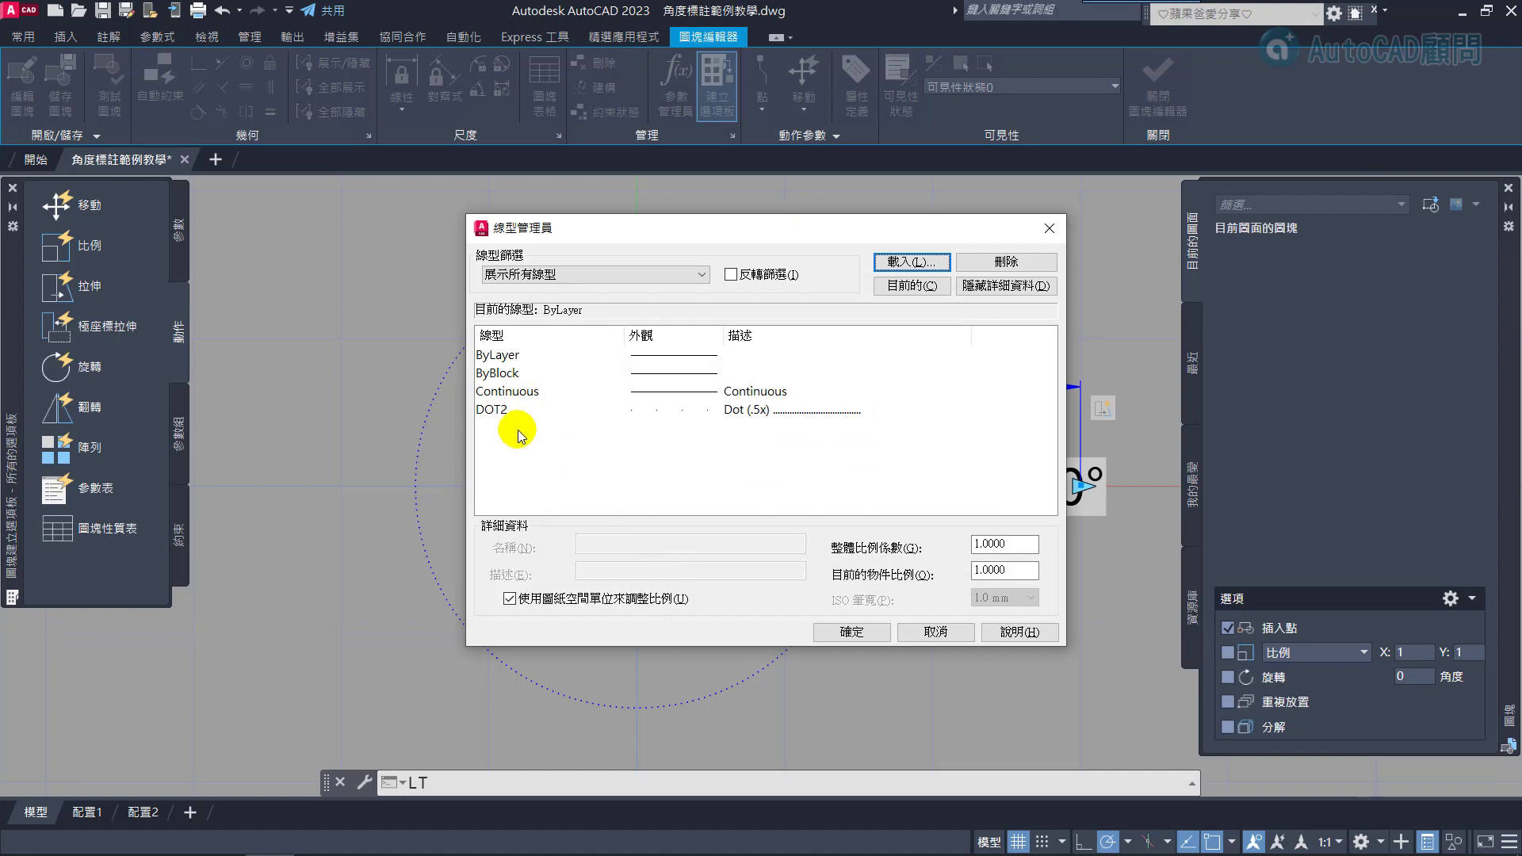
pyautogui.click(850, 630)
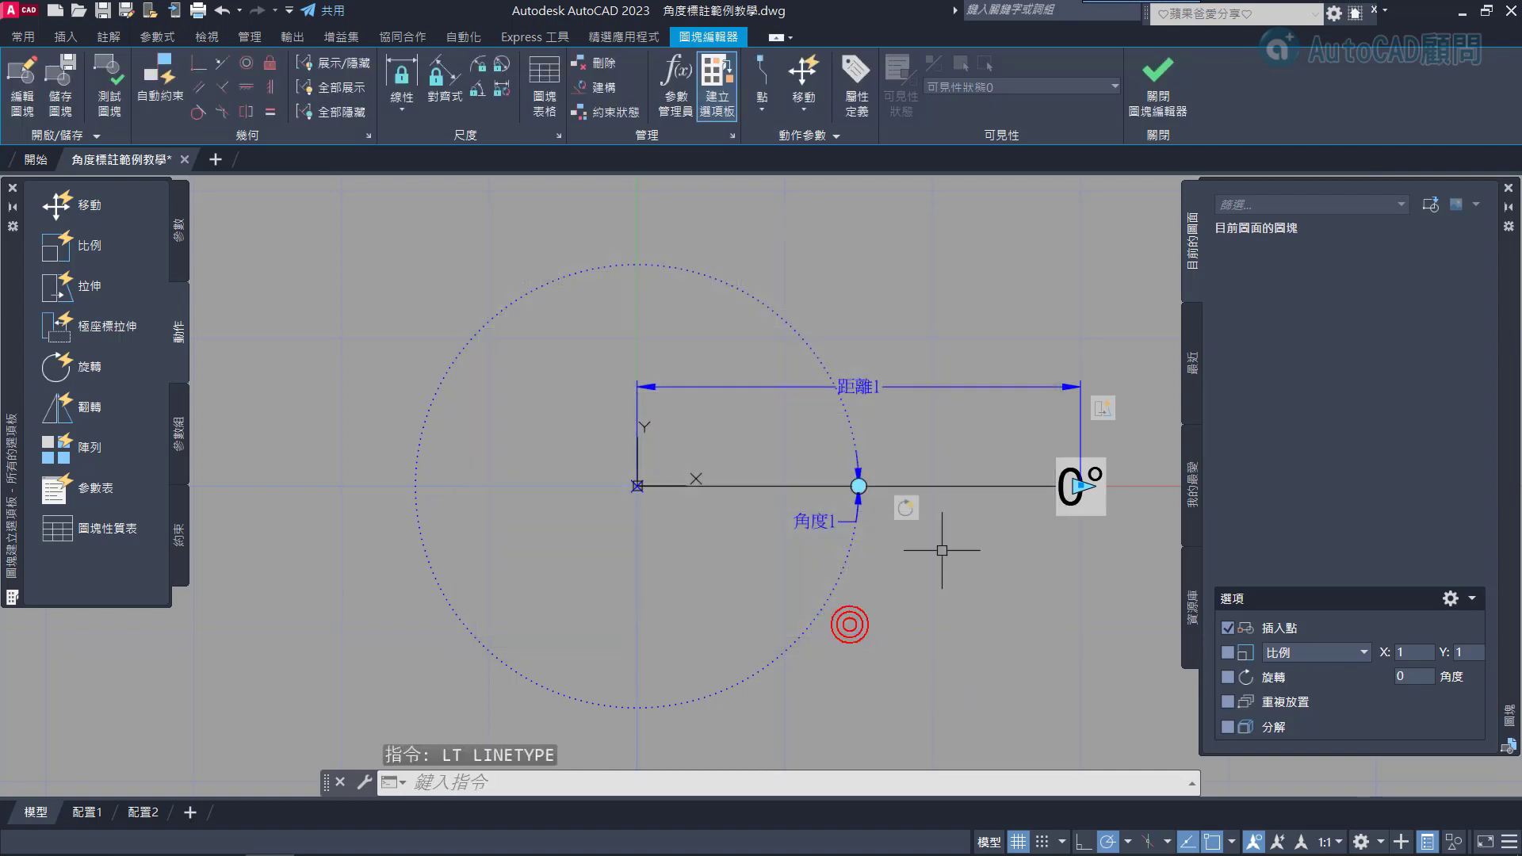
# Give the block's horizontal line the DOT2 linetype
pyautogui.click(977, 485)
pyautogui.click(1373, 265)
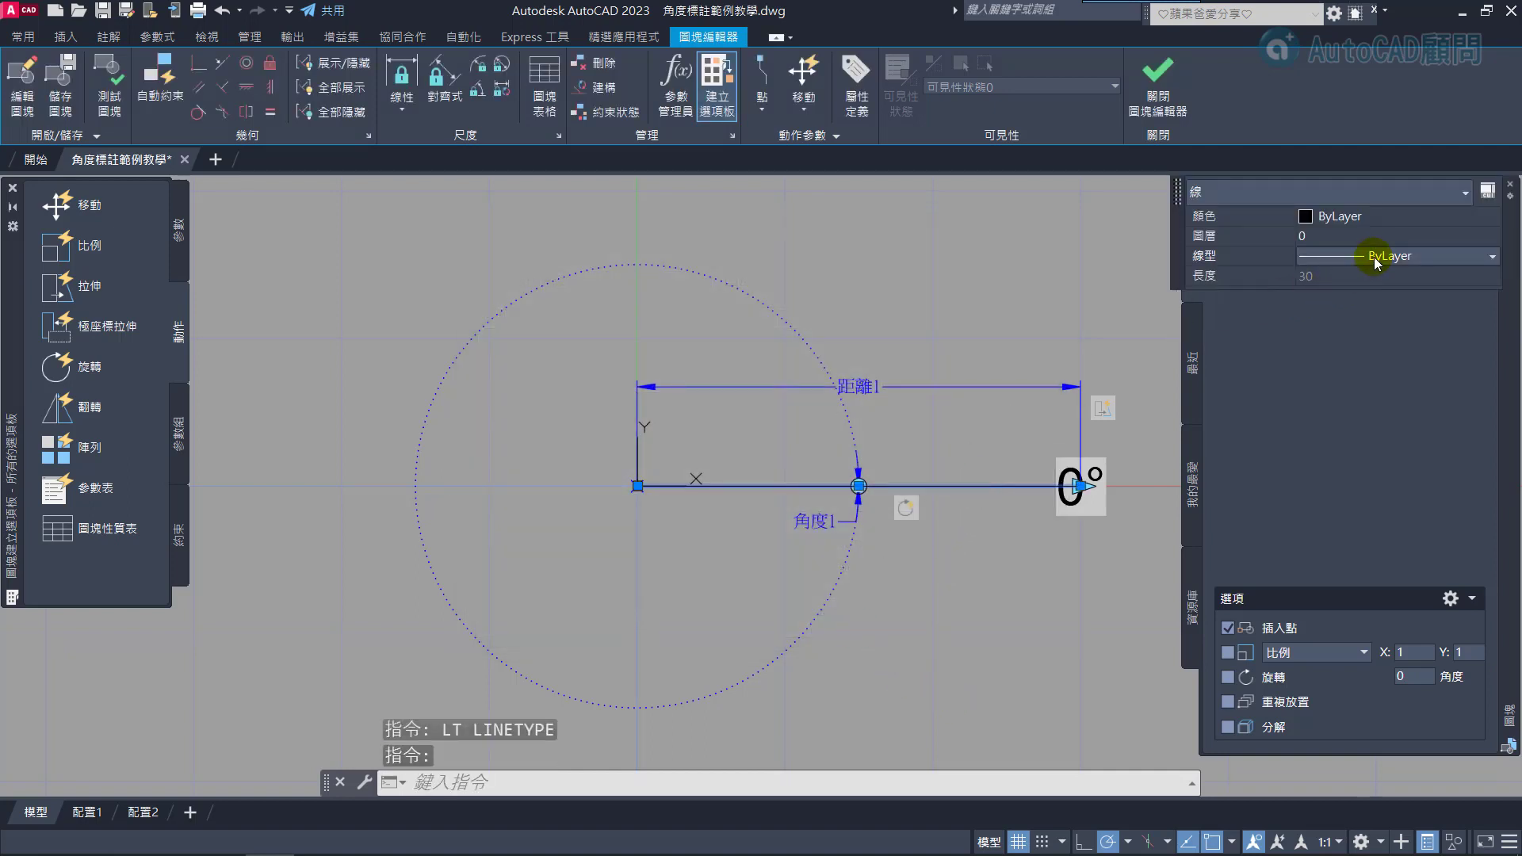
pyautogui.click(1375, 264)
pyautogui.click(1352, 322)
pyautogui.press('Escape')
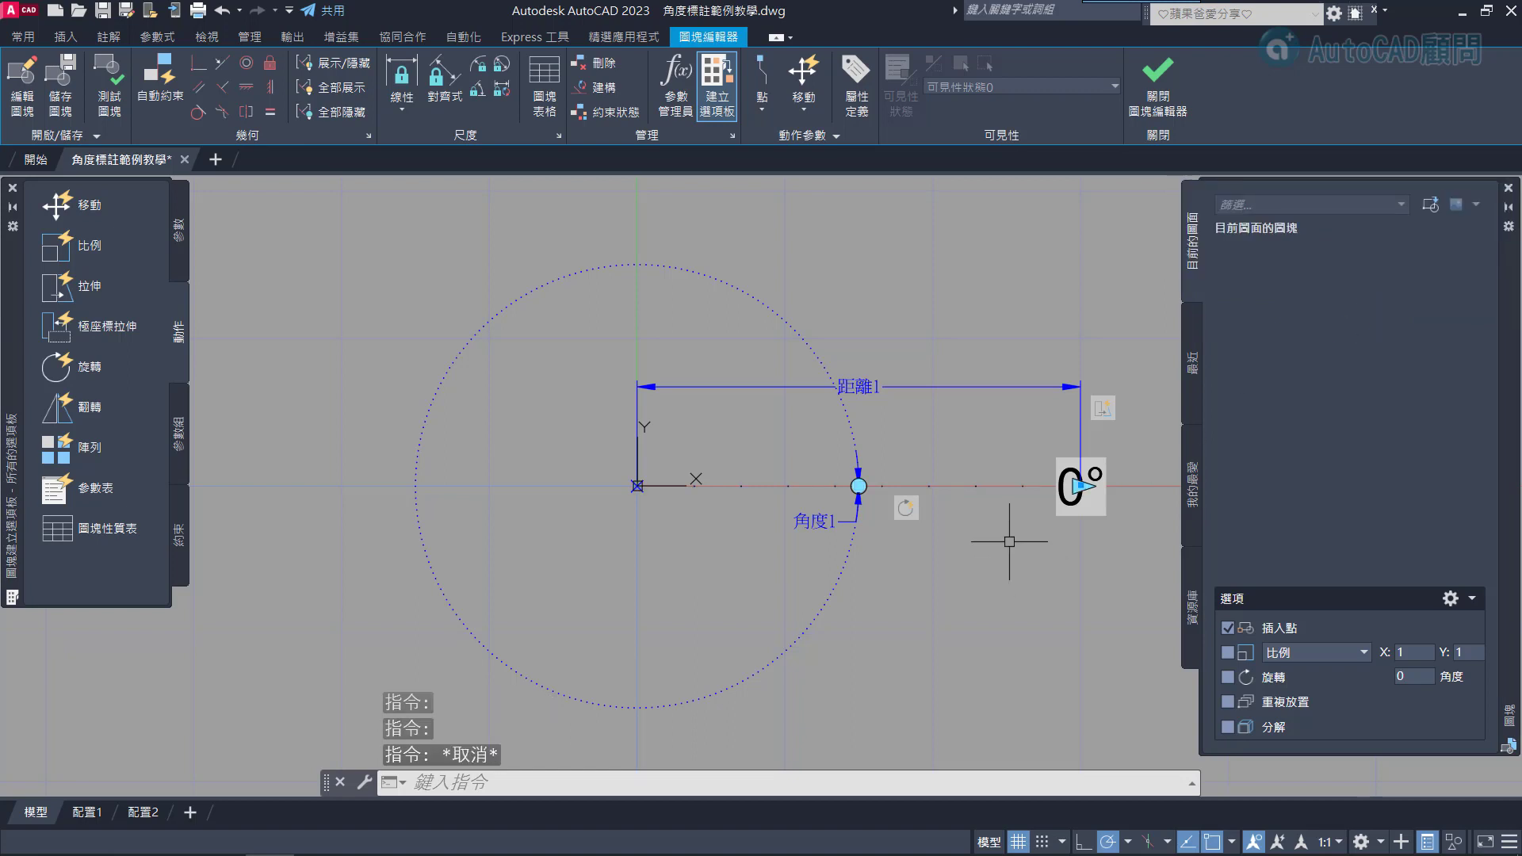
# Set the dotted line's colour to true colour 0,0,0
pyautogui.click(980, 485)
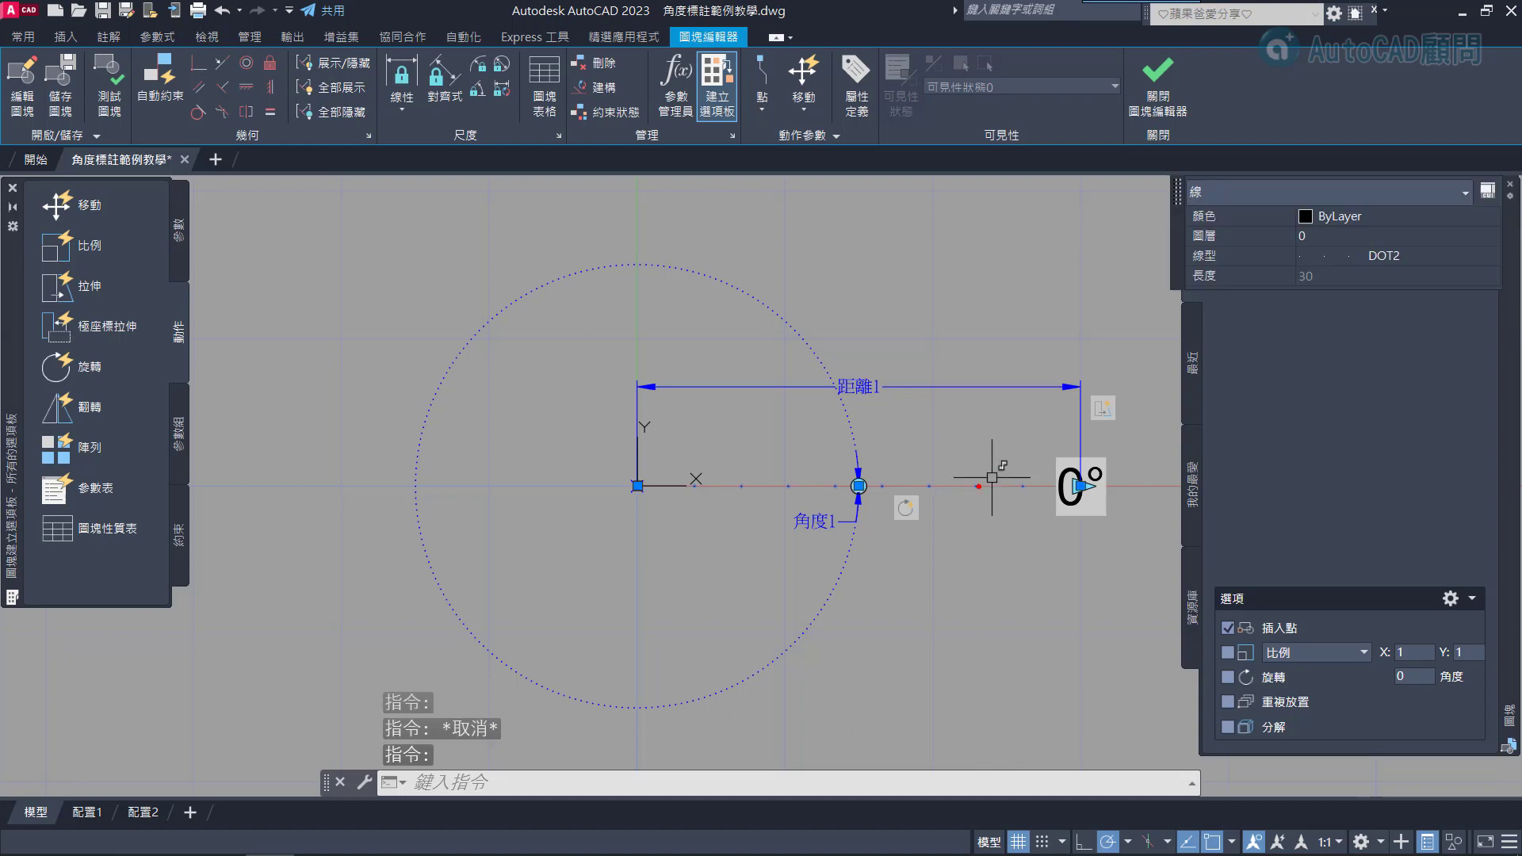
pyautogui.click(1386, 217)
pyautogui.click(1386, 215)
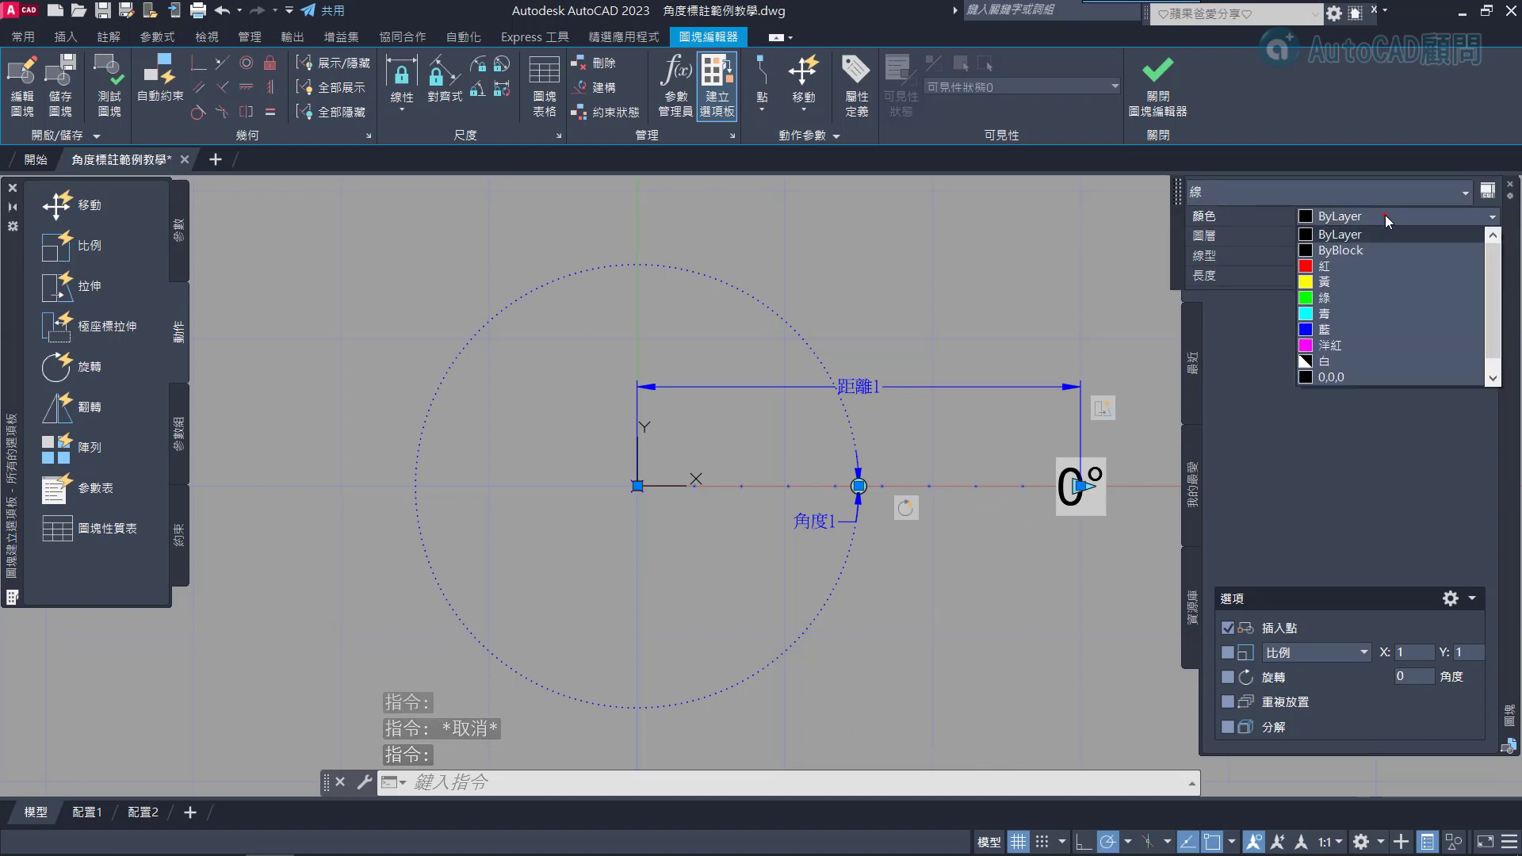
pyautogui.scroll(-1, 1339, 380)
pyautogui.click(1346, 378)
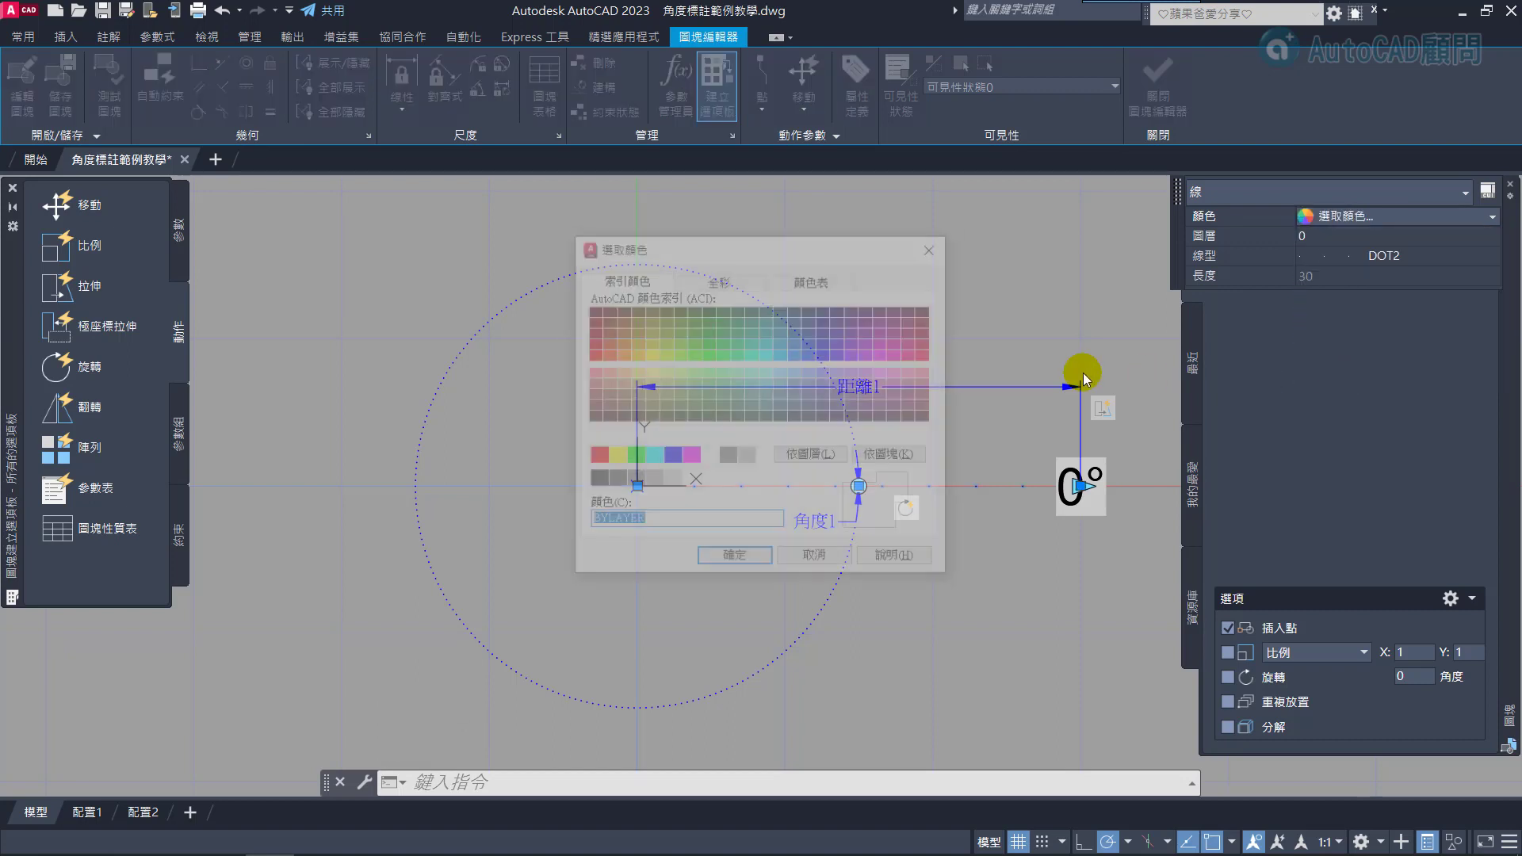
pyautogui.click(721, 282)
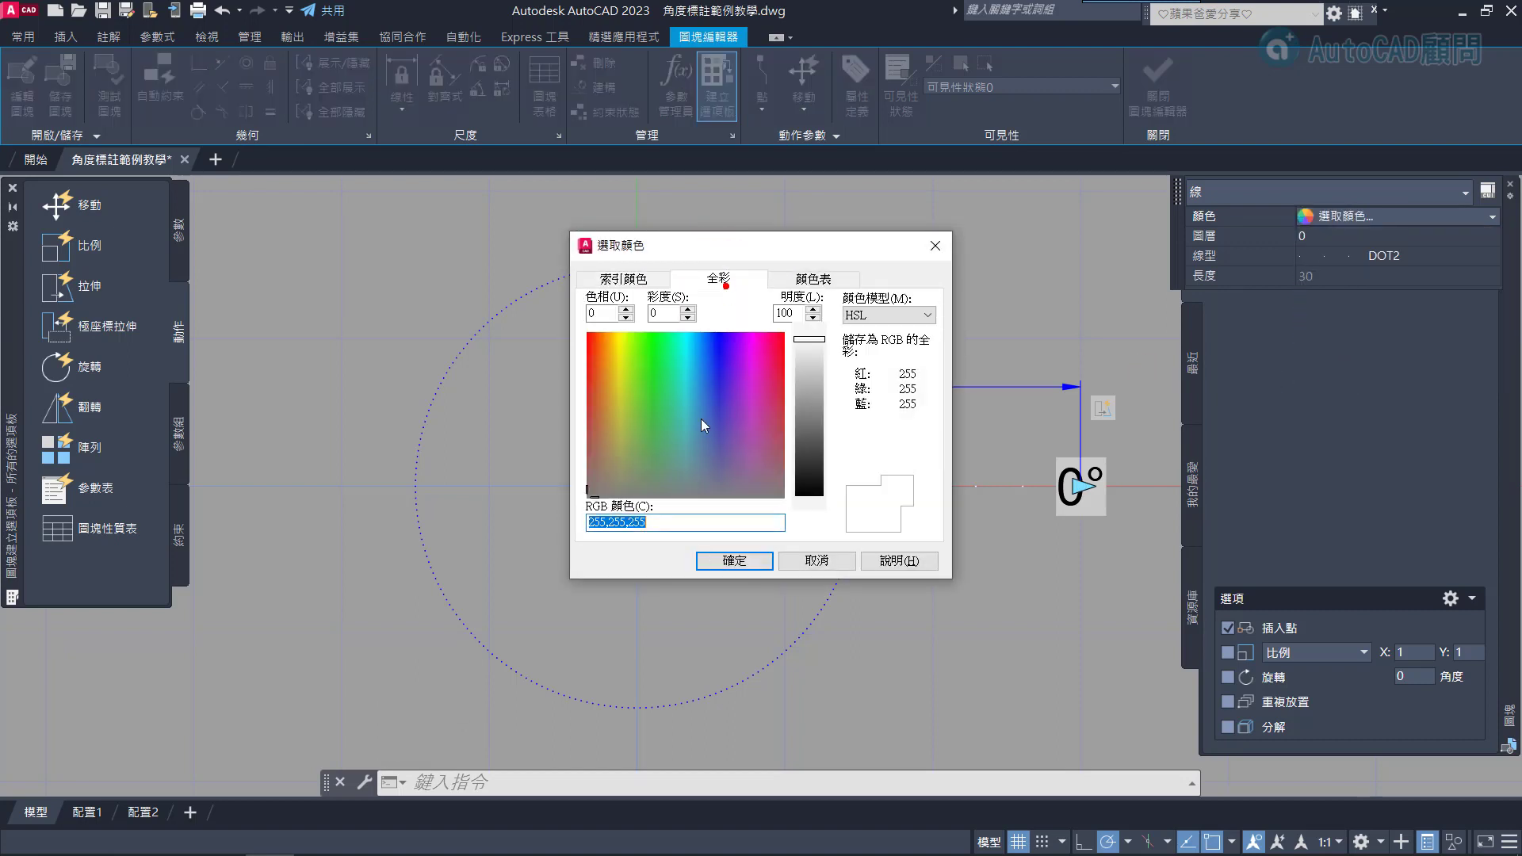
pyautogui.write('0,0,0')
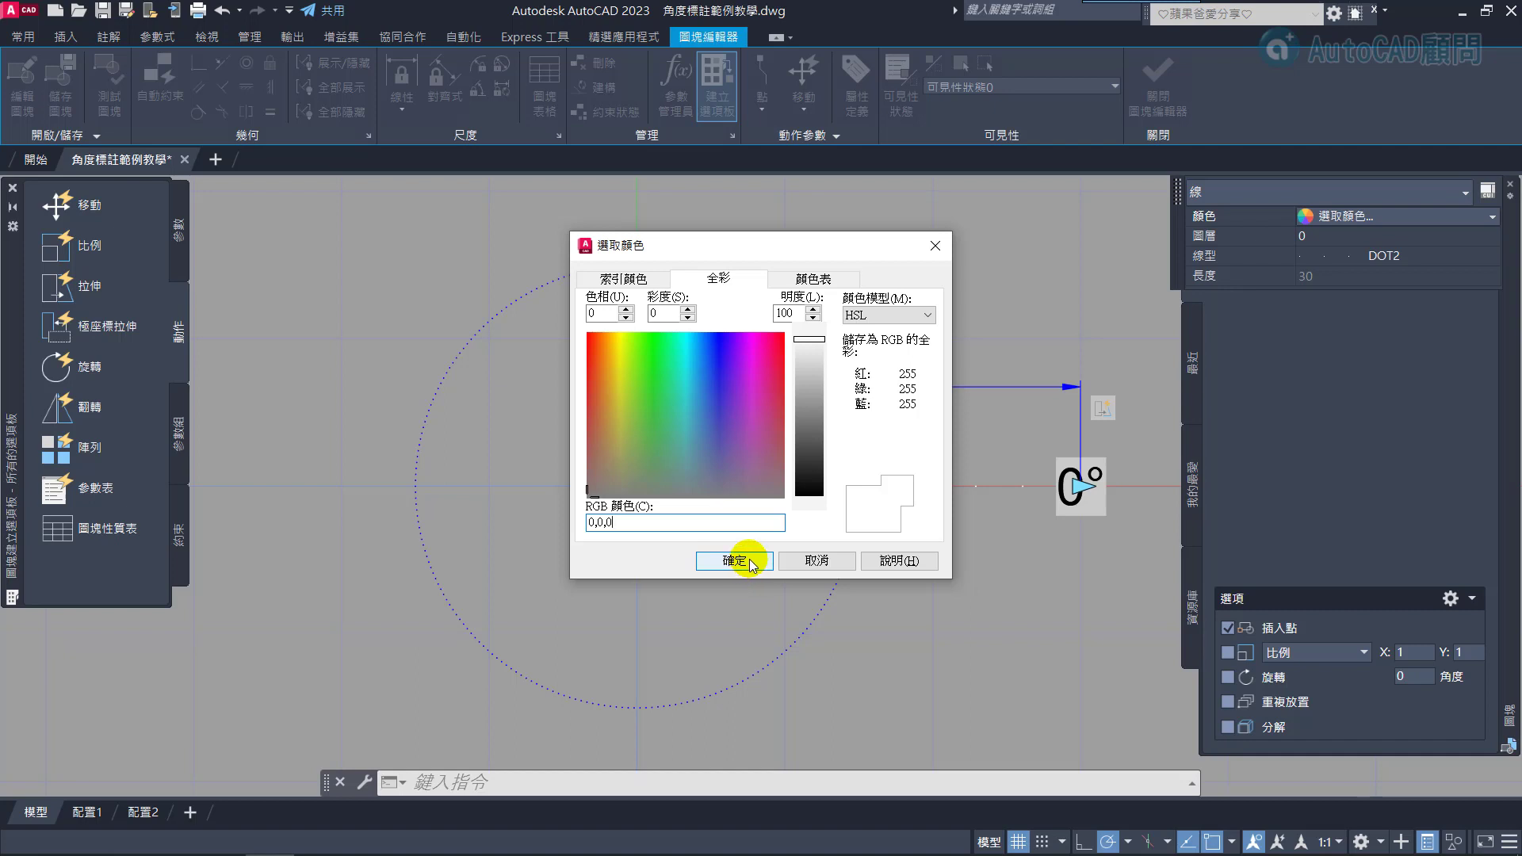
pyautogui.click(750, 563)
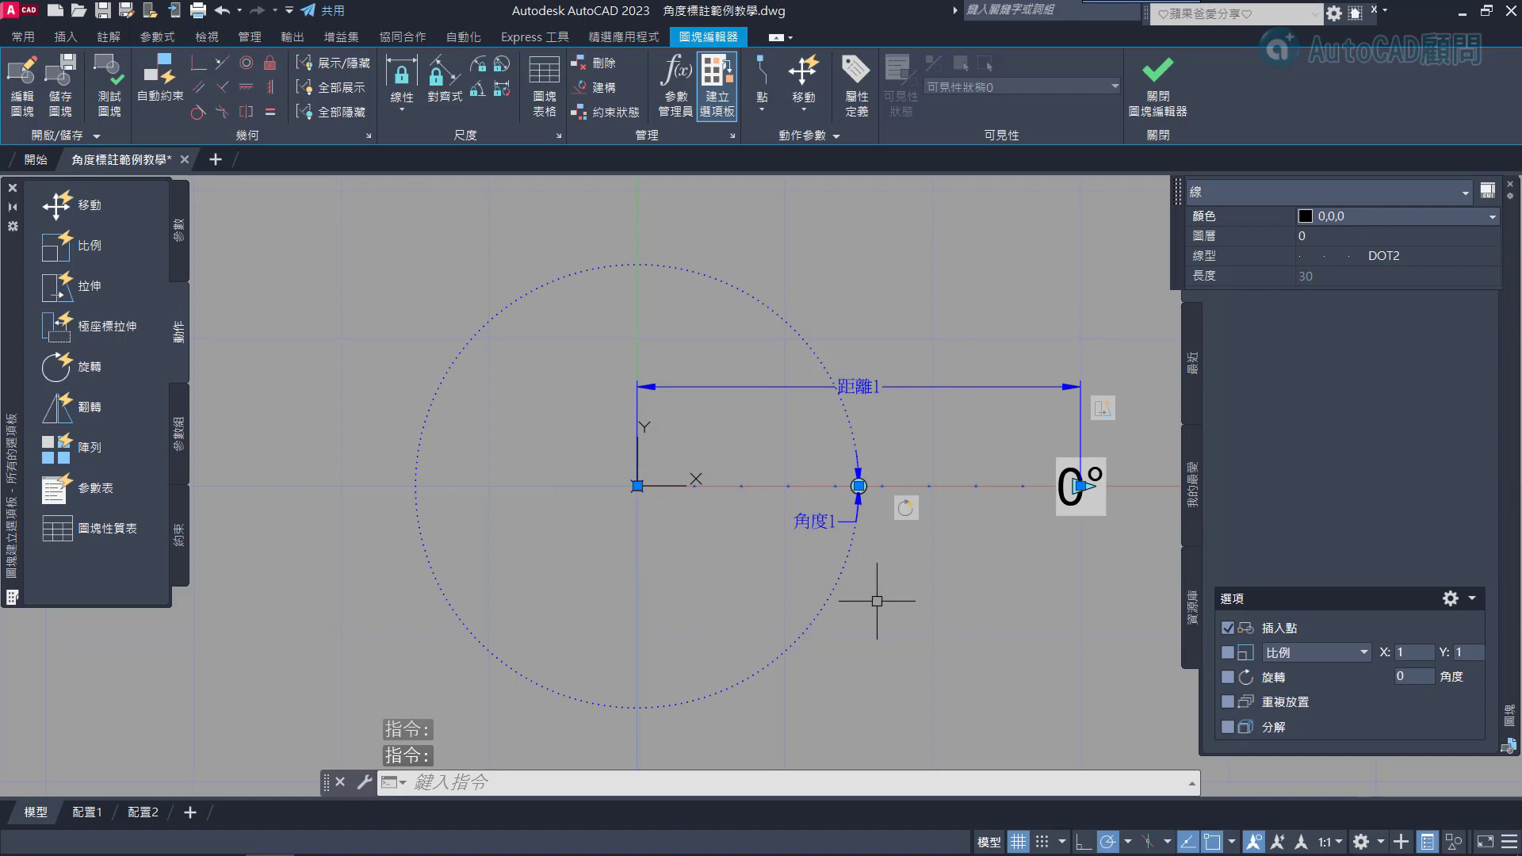
pyautogui.press('Escape')
# Save the 量角器 block edits and return to the drawing with both circles in view
pyautogui.click(1156, 87)
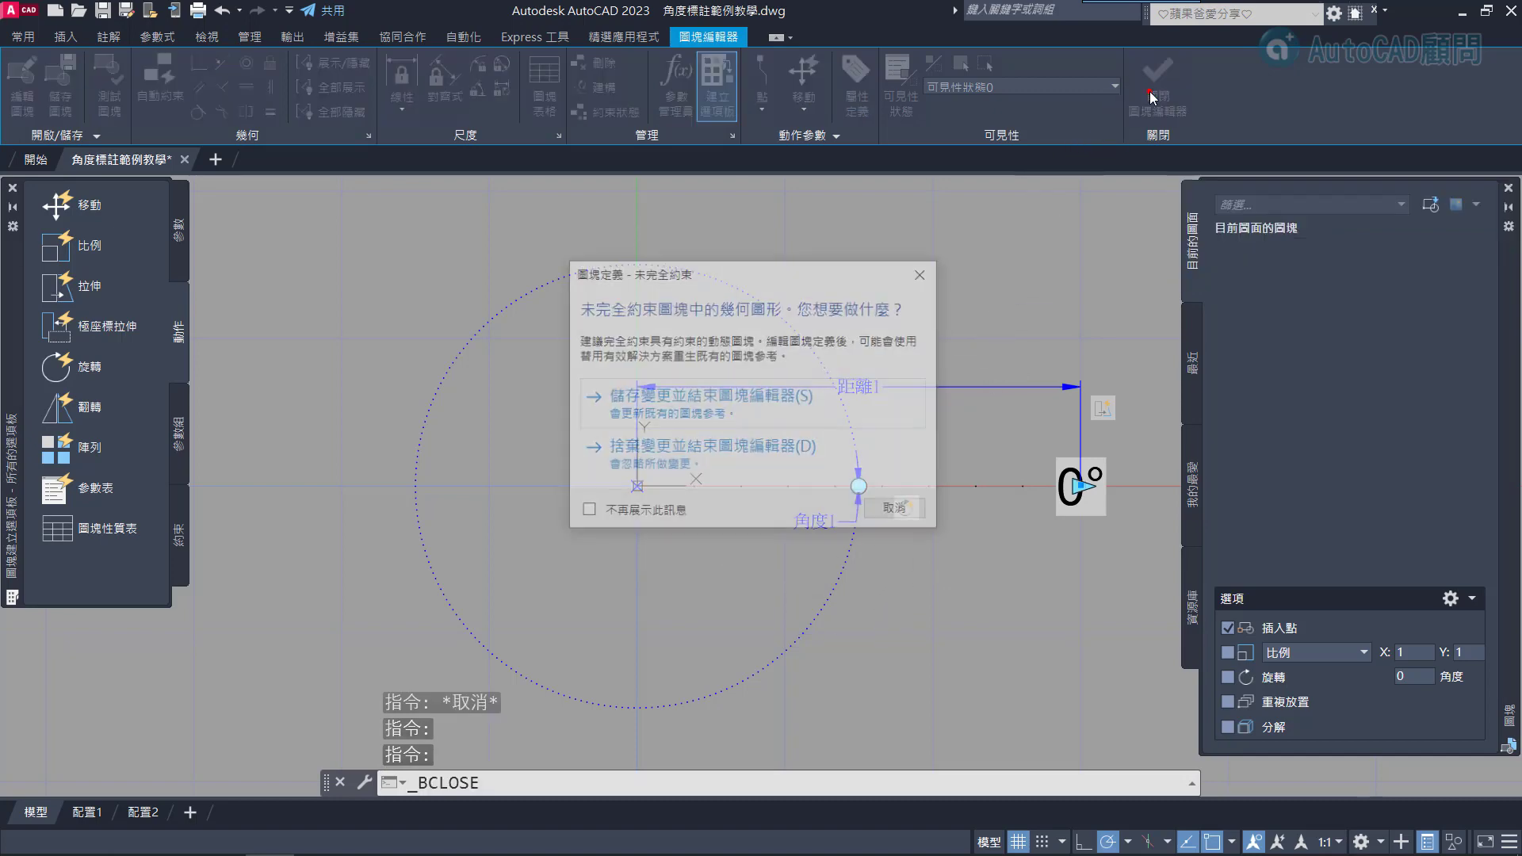
pyautogui.click(723, 394)
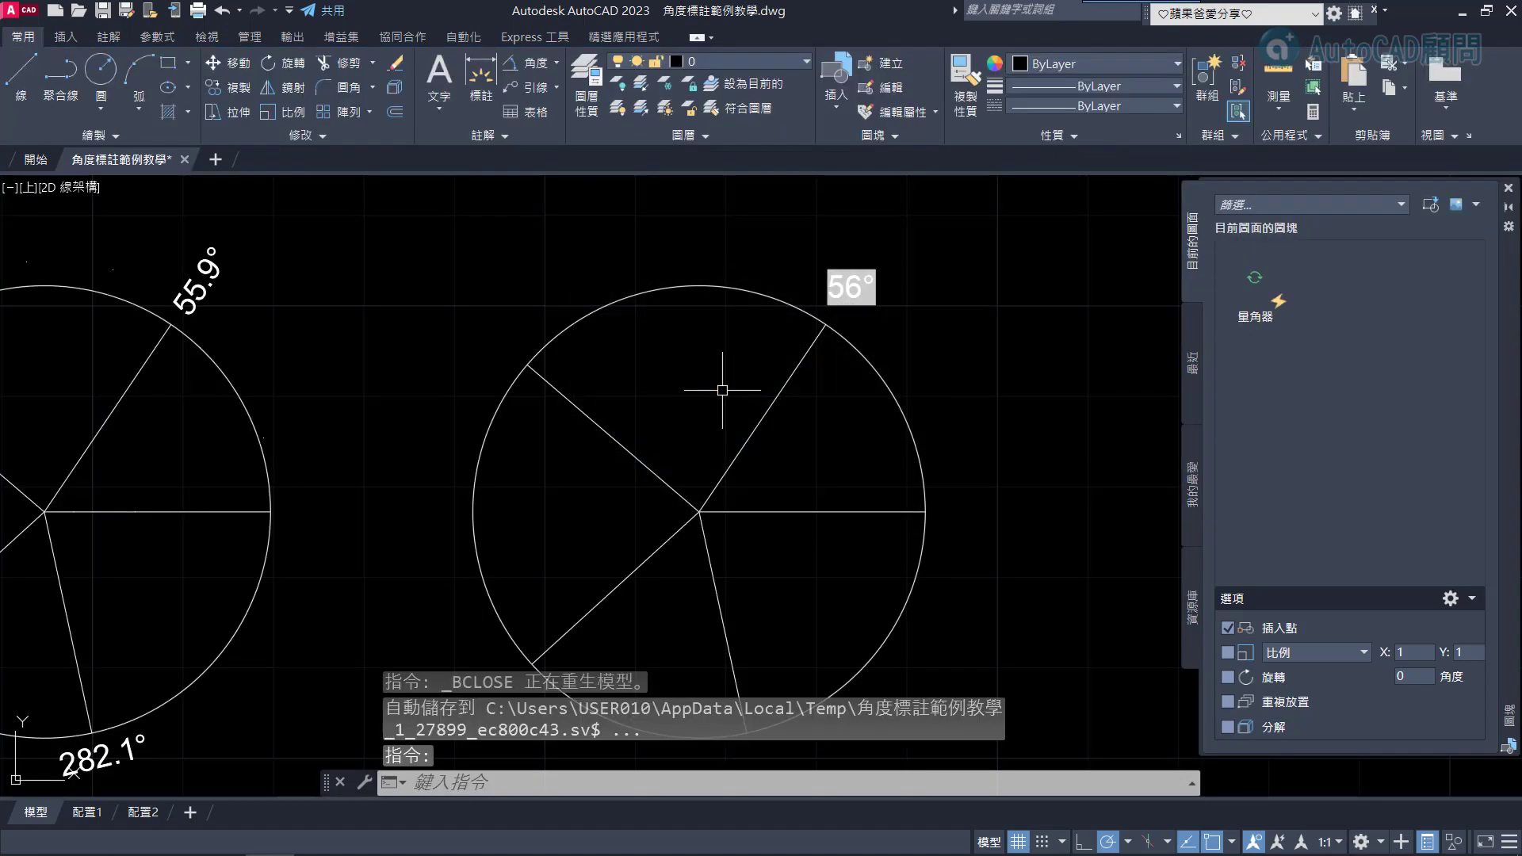
pyautogui.click(855, 317)
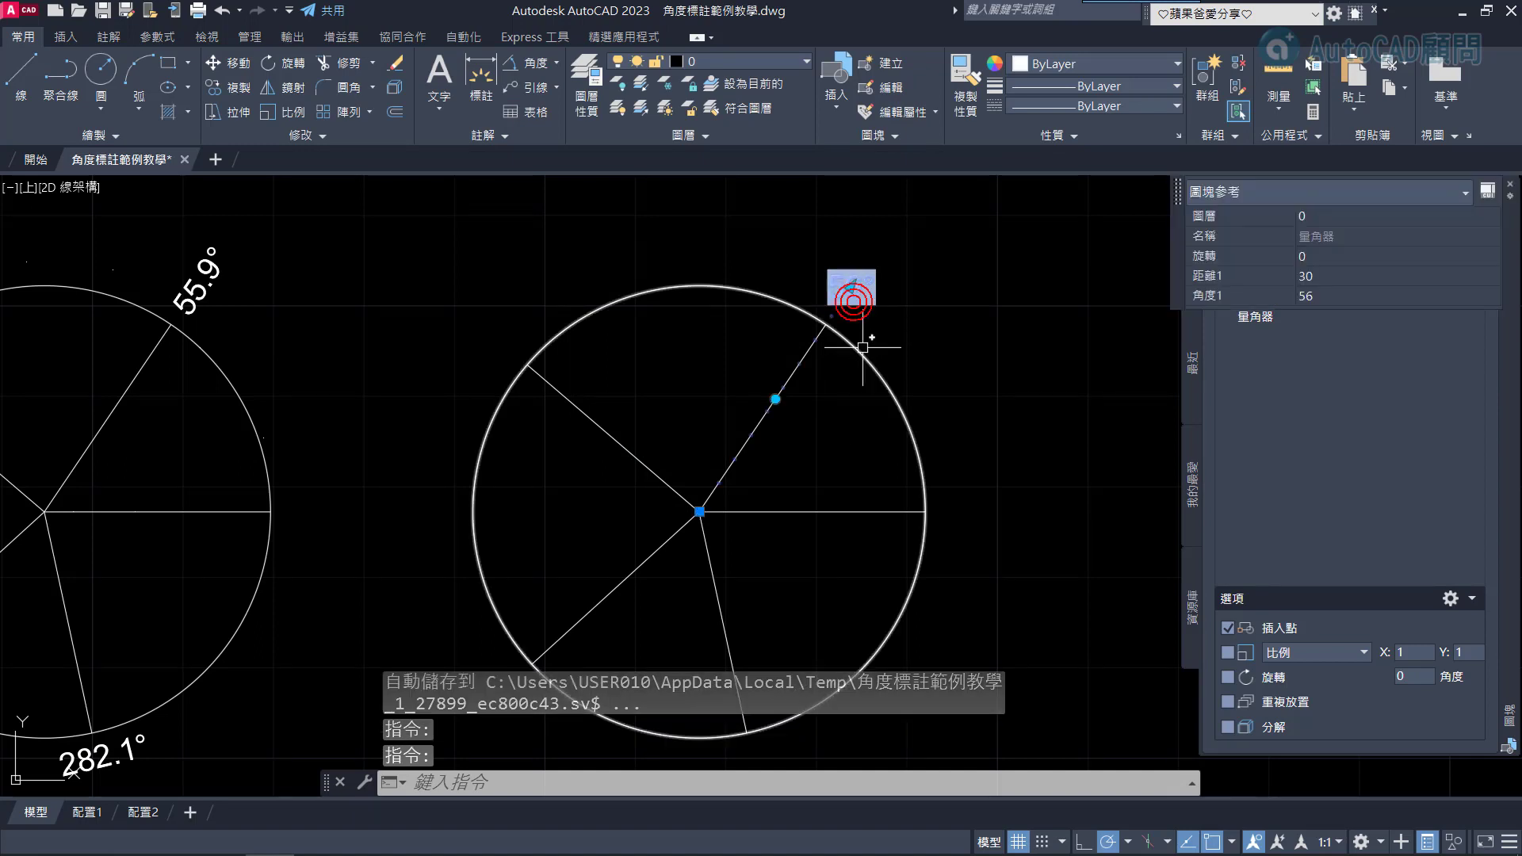
pyautogui.scroll(4, 862, 347)
pyautogui.scroll(3, 836, 322)
pyautogui.press('Escape')
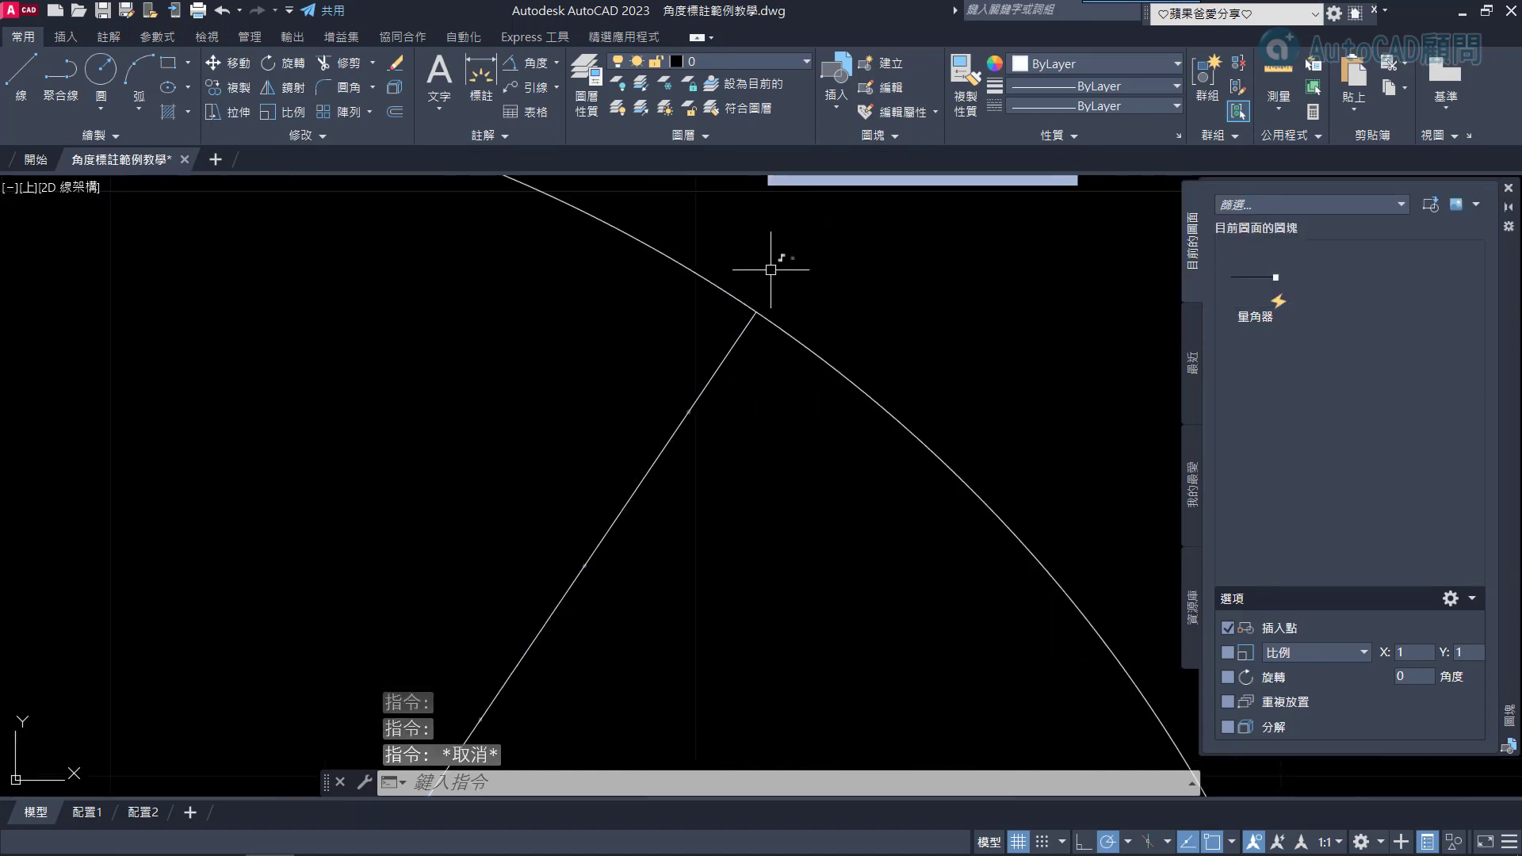
pyautogui.scroll(-5, 788, 272)
pyautogui.scroll(-3, 839, 293)
pyautogui.press('Escape')
pyautogui.scroll(1, 860, 313)
pyautogui.moveTo(860, 313); pyautogui.dragTo(937, 280, button='middle')
# Insert a 量角器 block at the right circle's centre, rotate it onto the upper-left line, and regenerate
pyautogui.click(1236, 285)
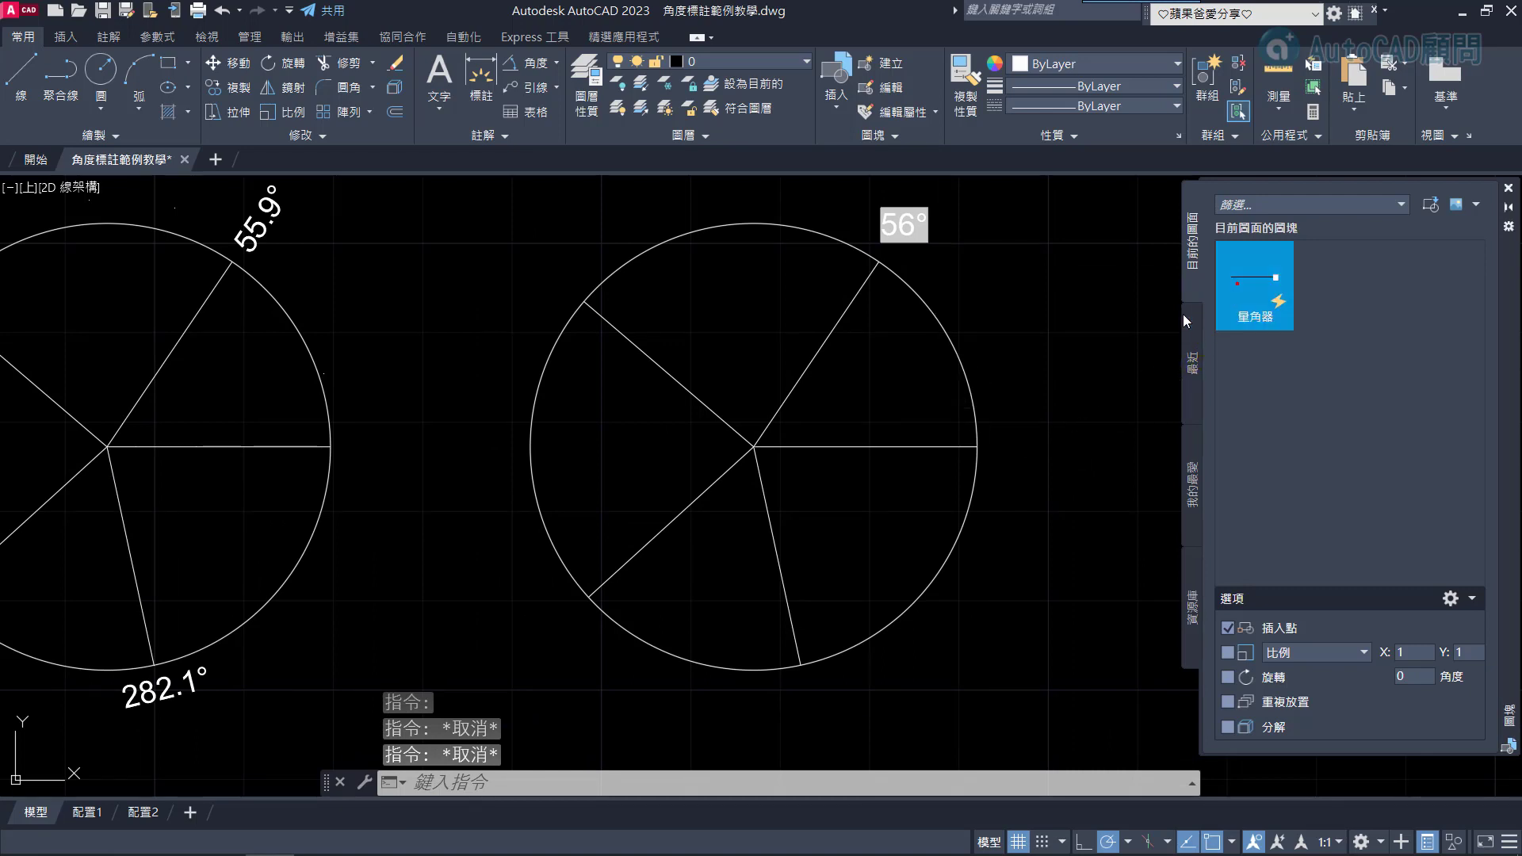
pyautogui.click(755, 448)
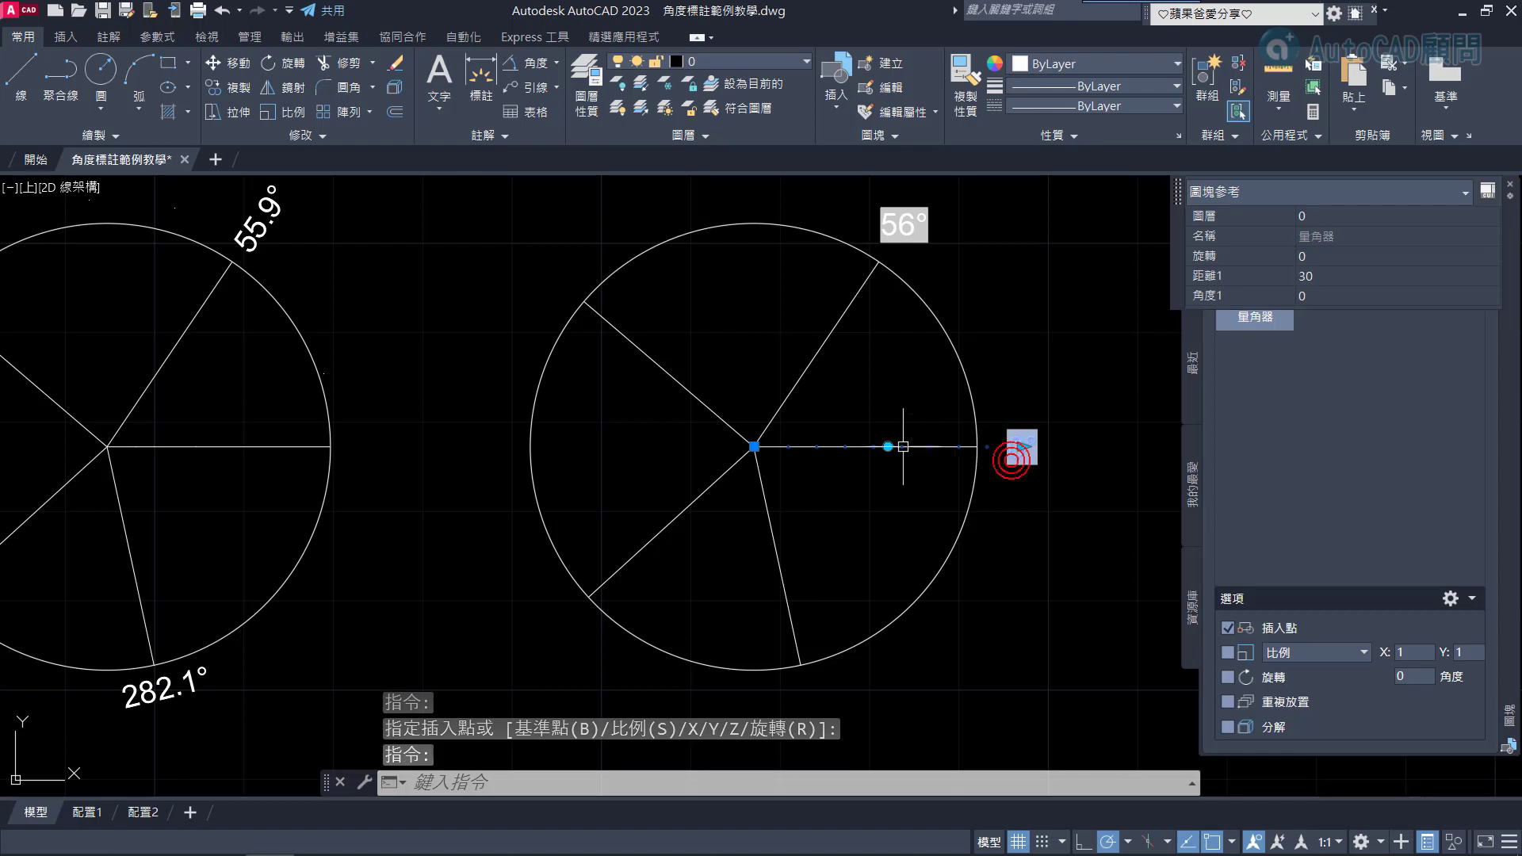
pyautogui.click(888, 446)
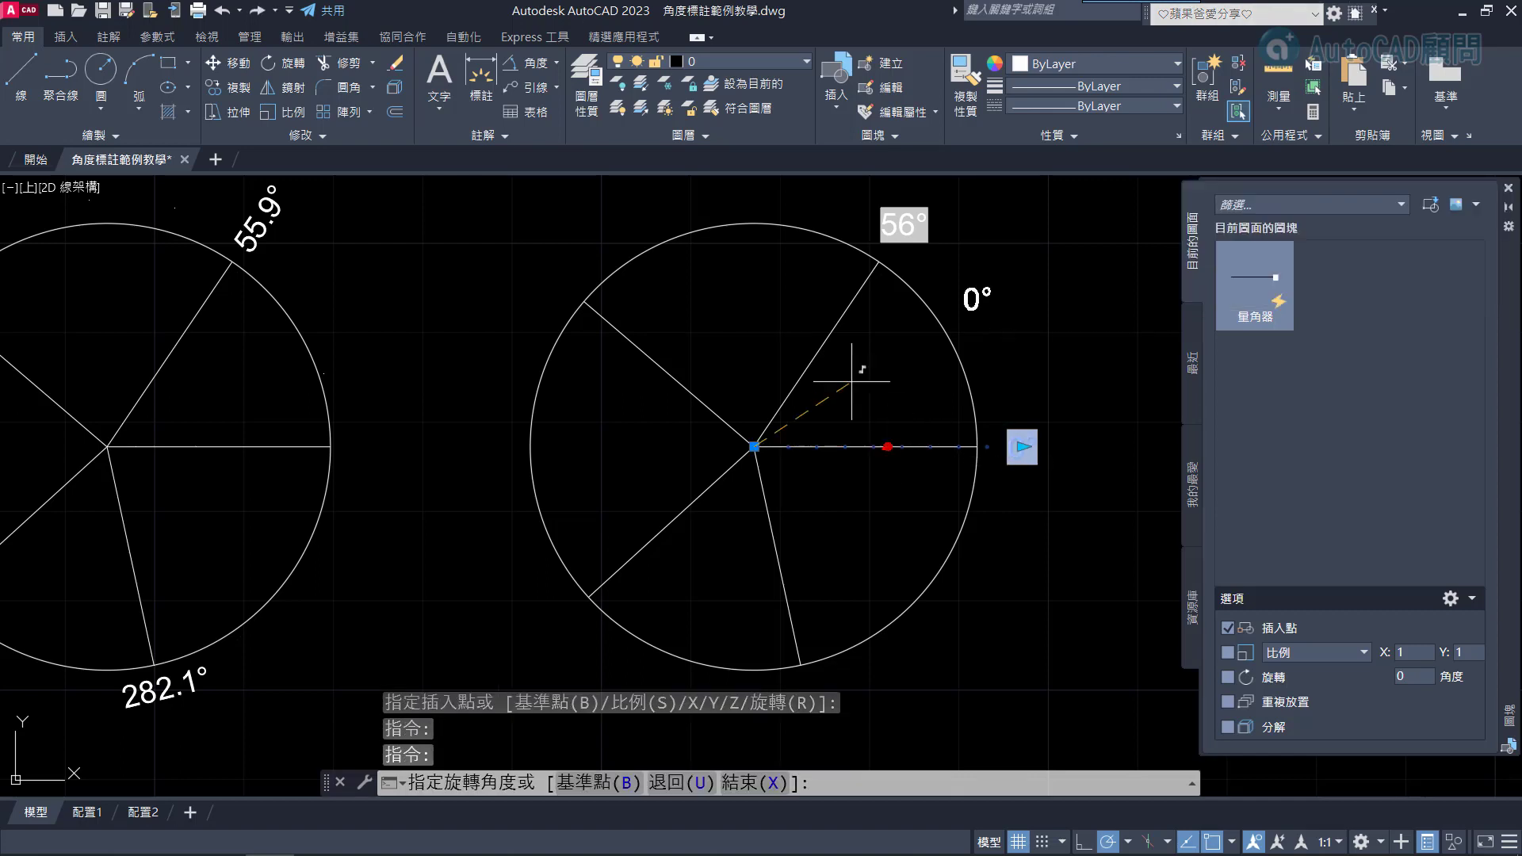
pyautogui.click(671, 363)
pyautogui.click(660, 350)
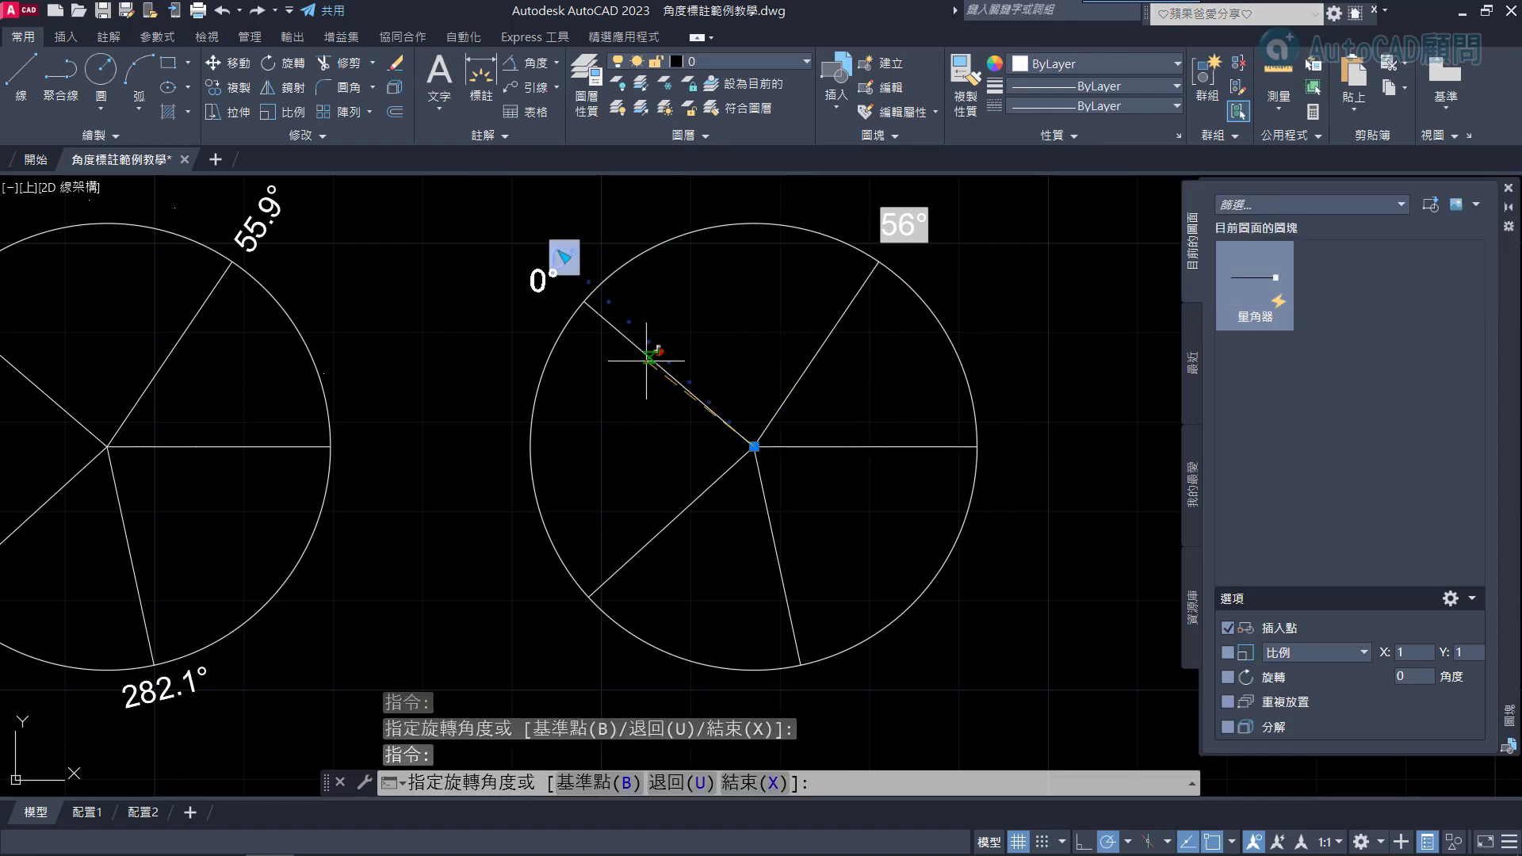
pyautogui.press('Escape')
pyautogui.press('Escape')
pyautogui.write('RE')
pyautogui.press('Return')
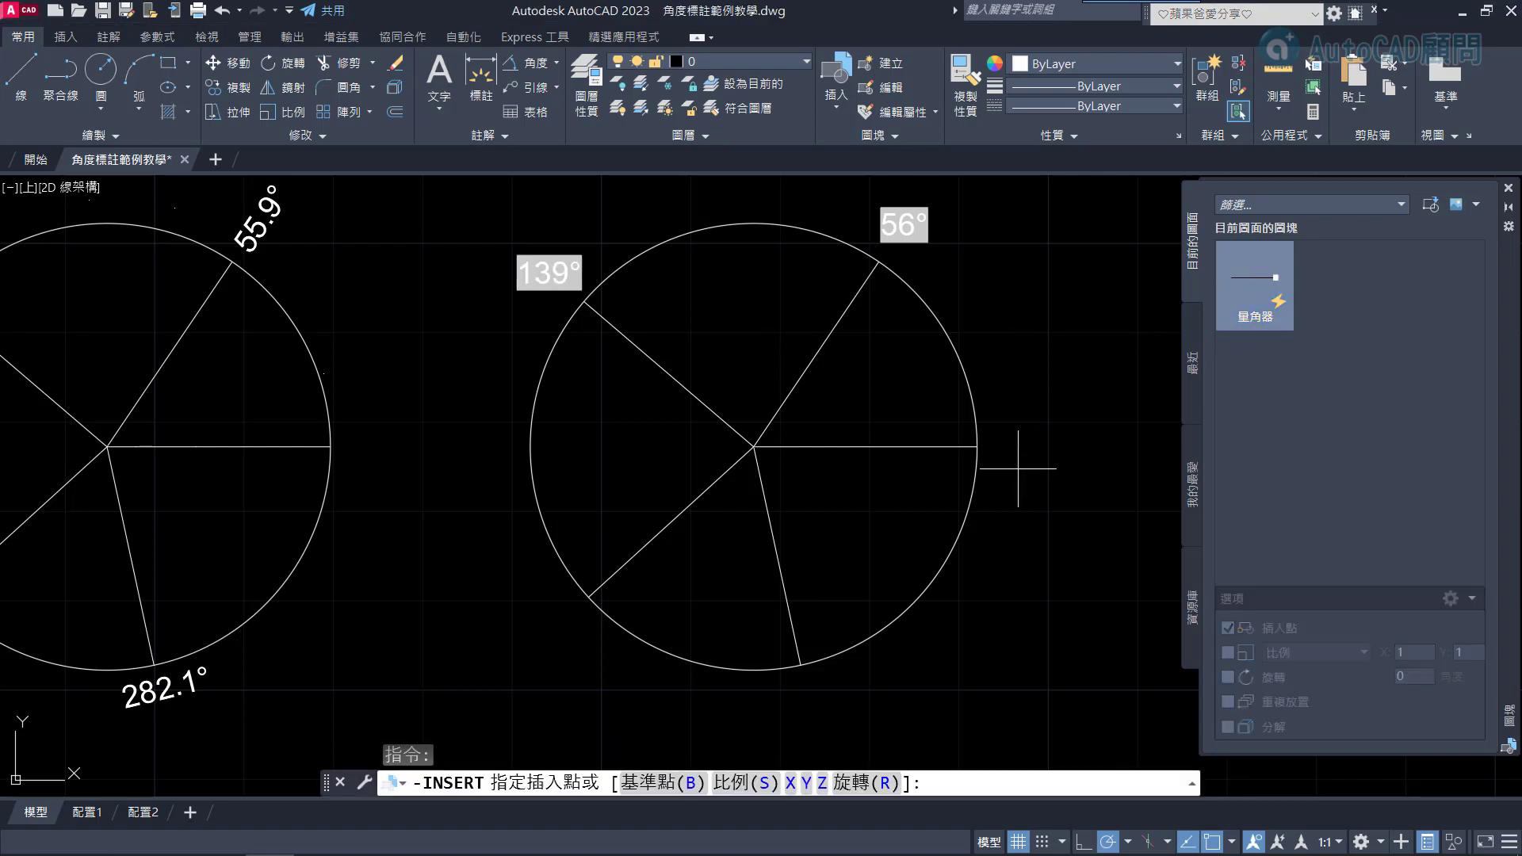
# Add protractor labels on the lower-left and lower lines, then regenerate to show 0°, 56°, 139°, 222°, 282°
pyautogui.moveTo(1020, 450); pyautogui.dragTo(890, 431, button='middle')
pyautogui.scroll(-3, 1019, 430)
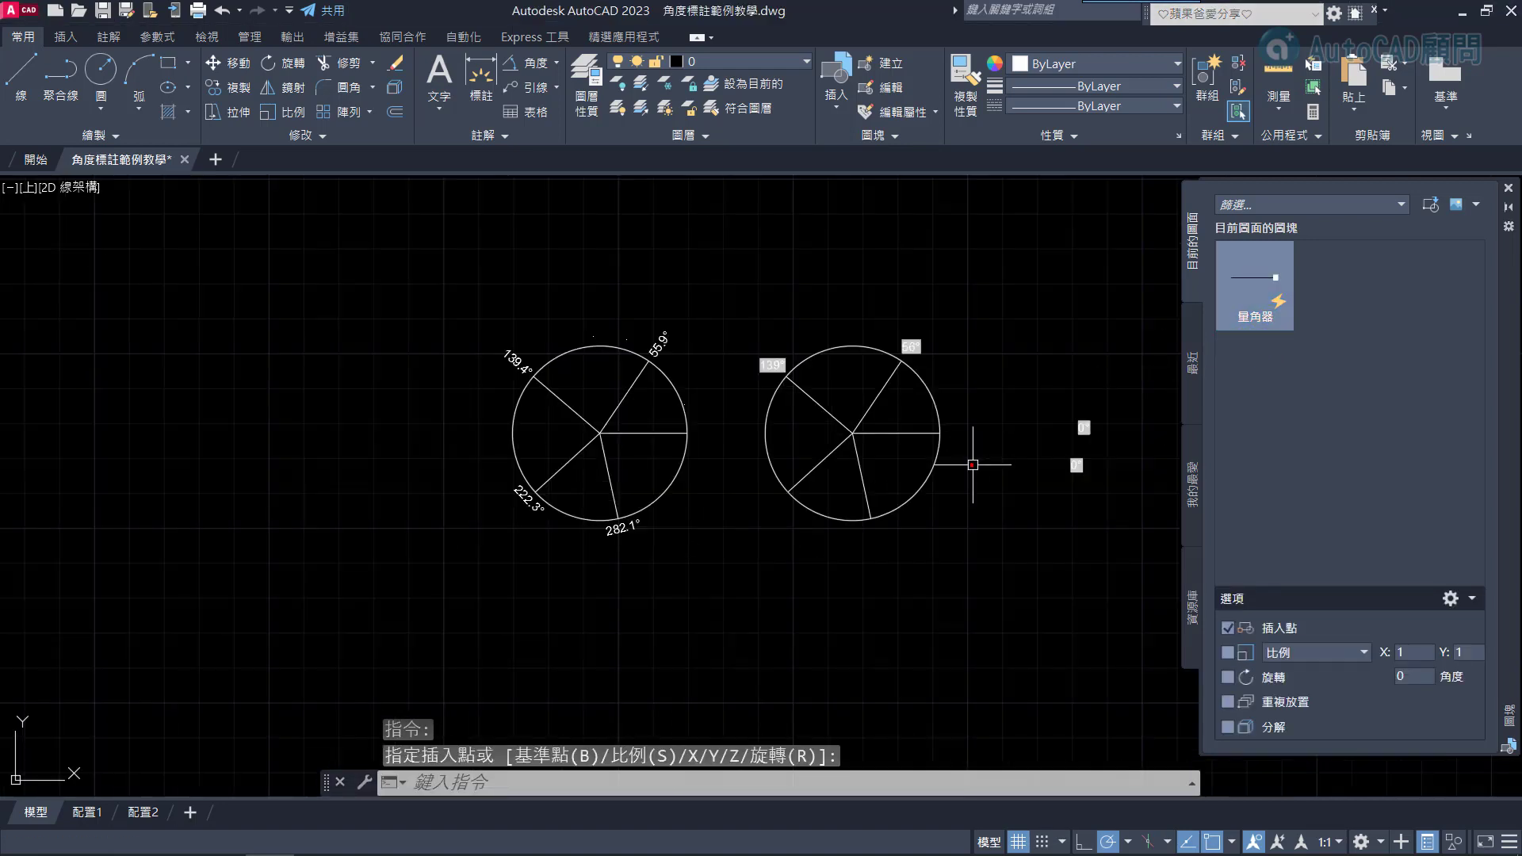
pyautogui.click(976, 459)
pyautogui.click(680, 343)
pyautogui.click(799, 363)
pyautogui.press('Escape')
pyautogui.scroll(2, 655, 222)
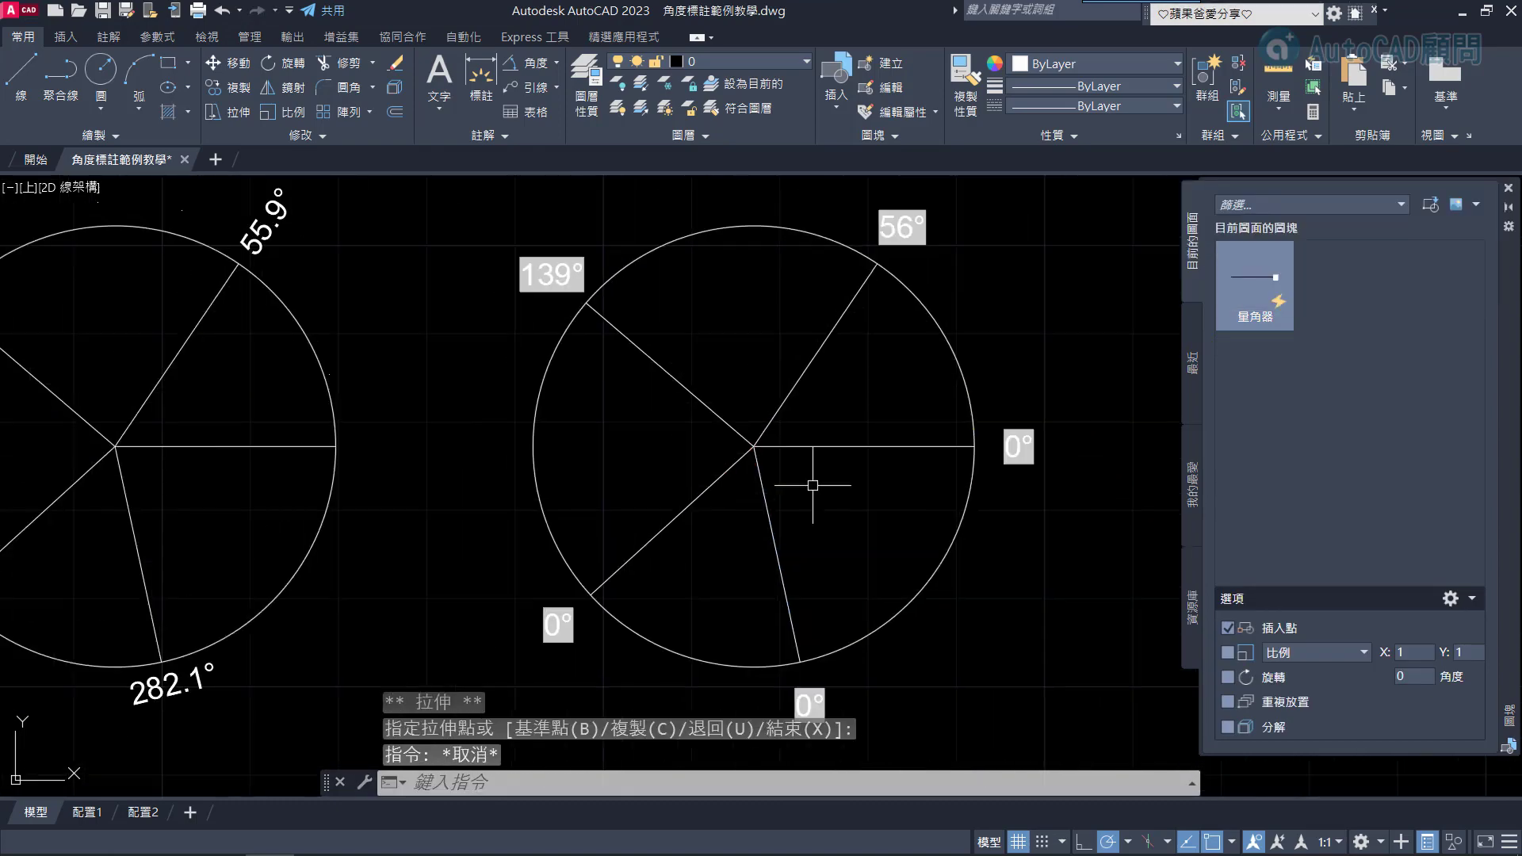
pyautogui.write('RE')
pyautogui.press('Return')
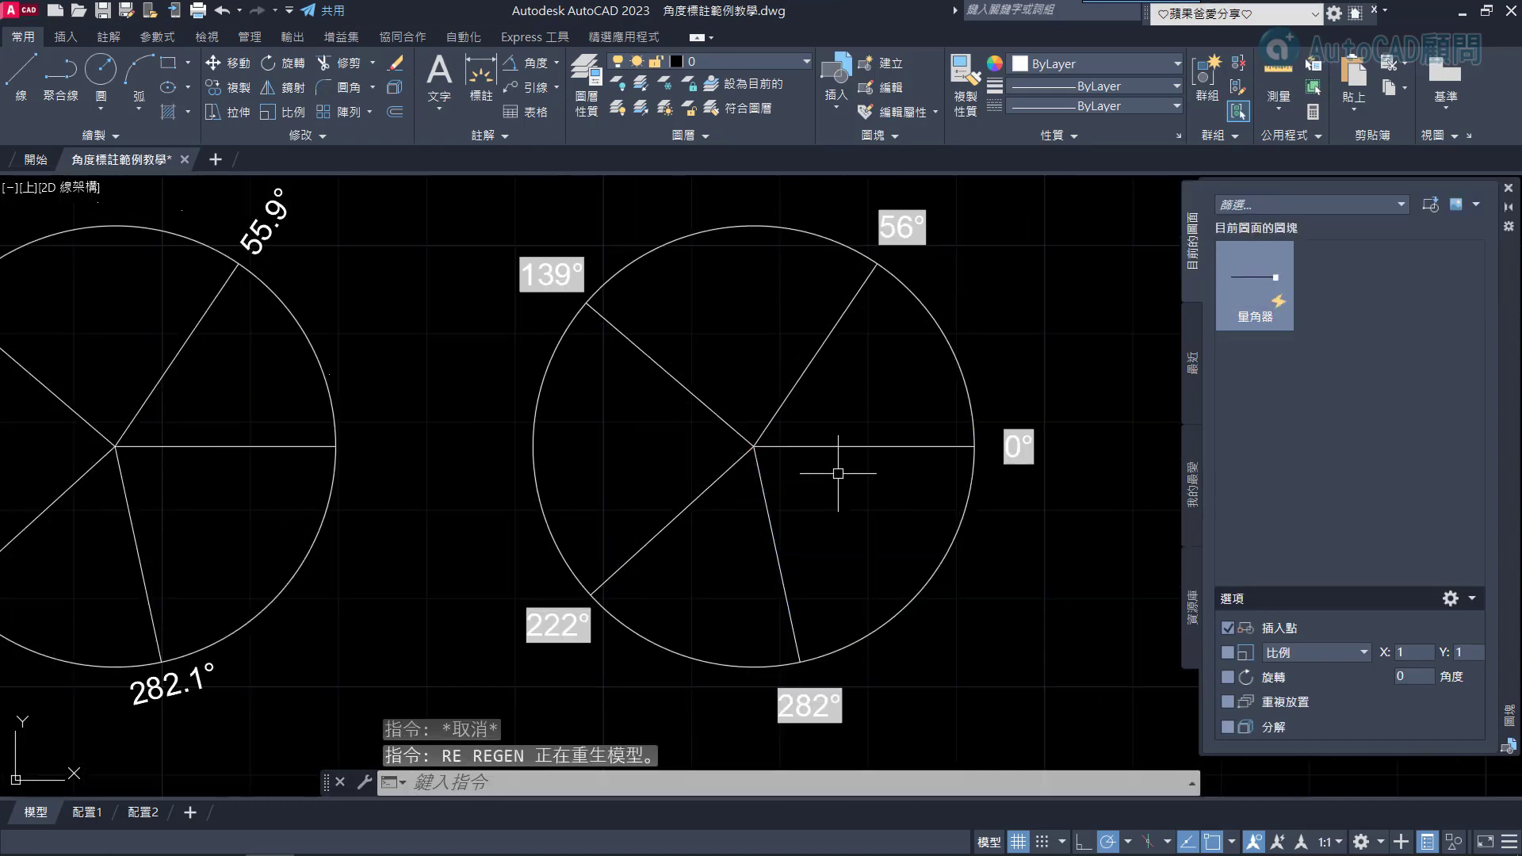
# Set the drawing's angle precision to 0.0 and regenerate so labels show one decimal
pyautogui.write('UN')
pyautogui.press('Return')
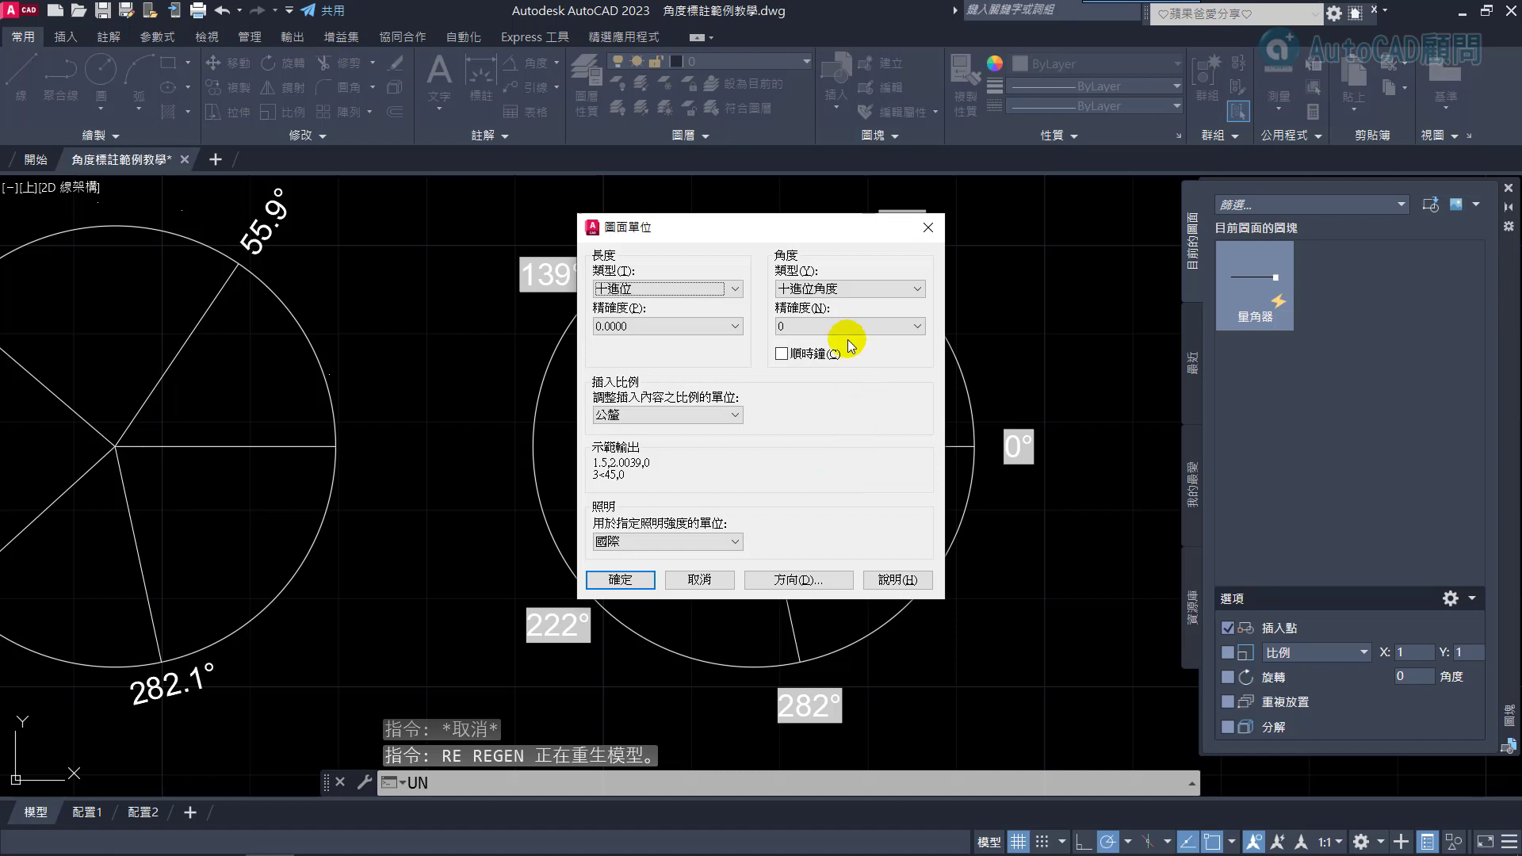
pyautogui.click(848, 326)
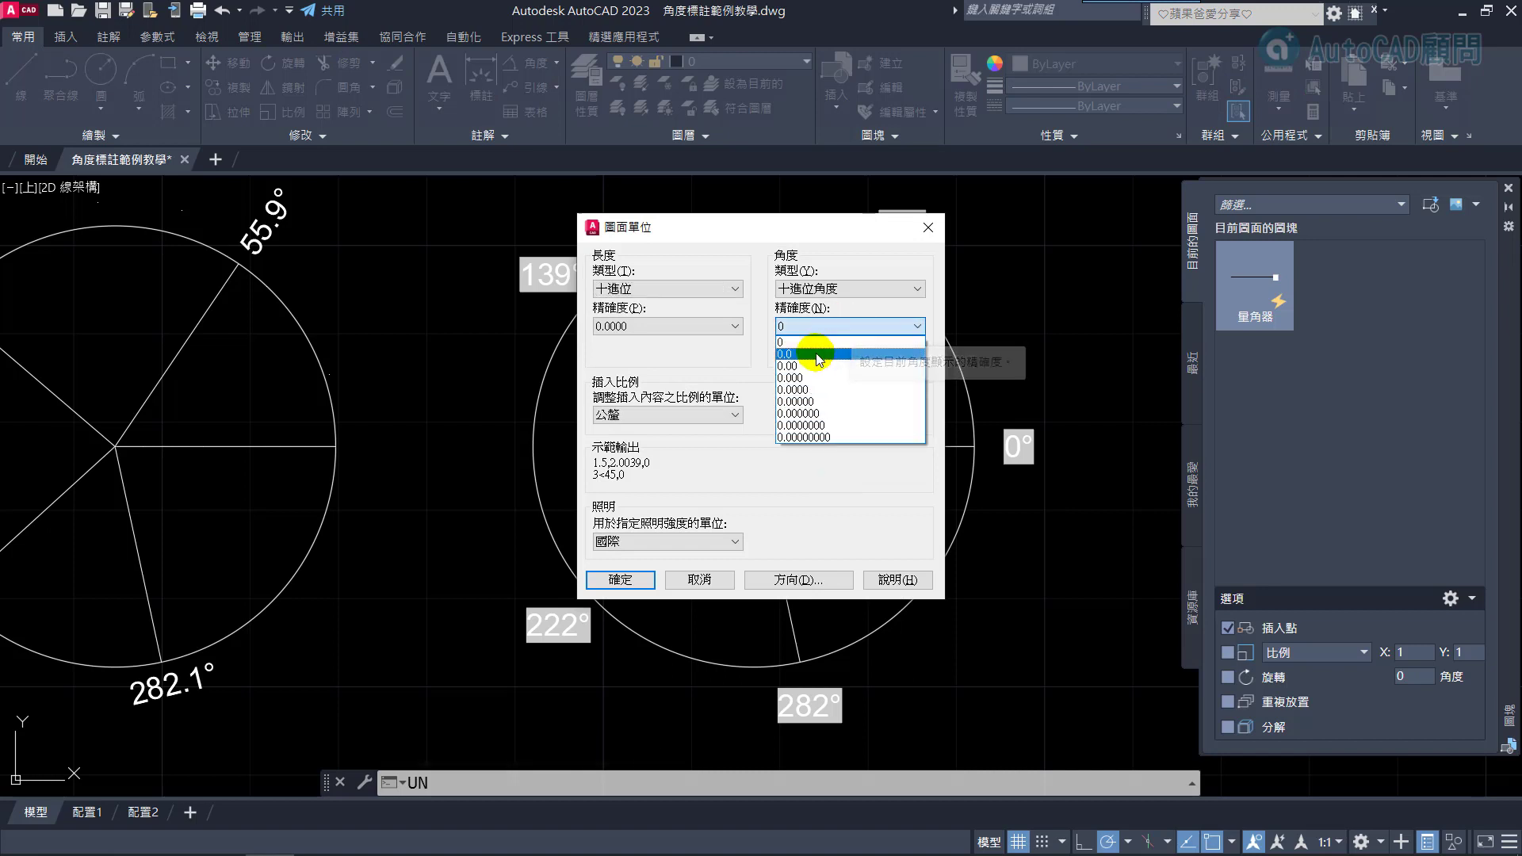
pyautogui.click(817, 342)
pyautogui.click(620, 579)
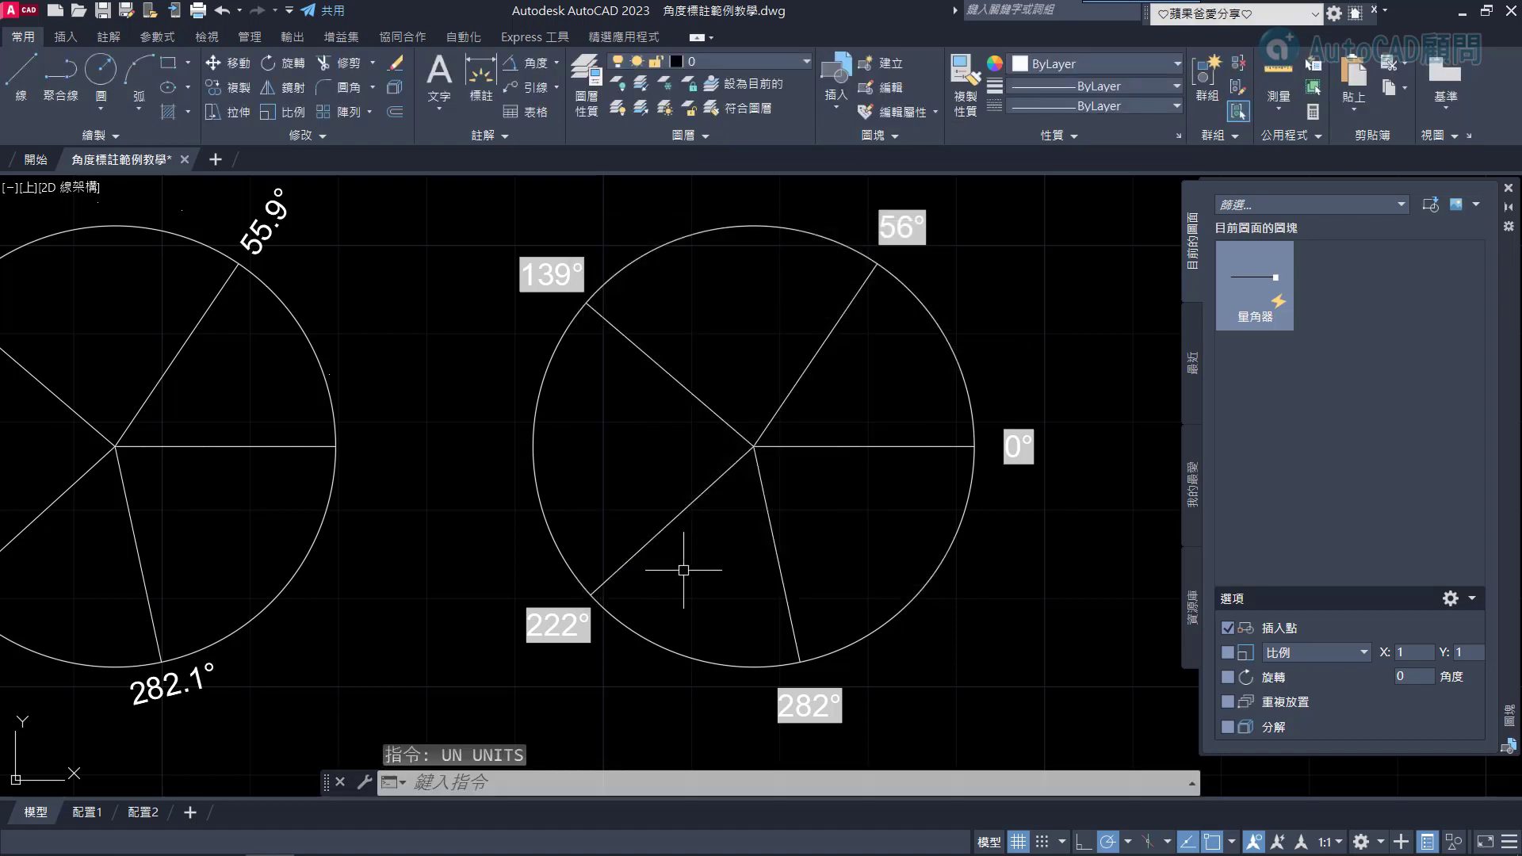
pyautogui.write('RE')
pyautogui.press('Return')
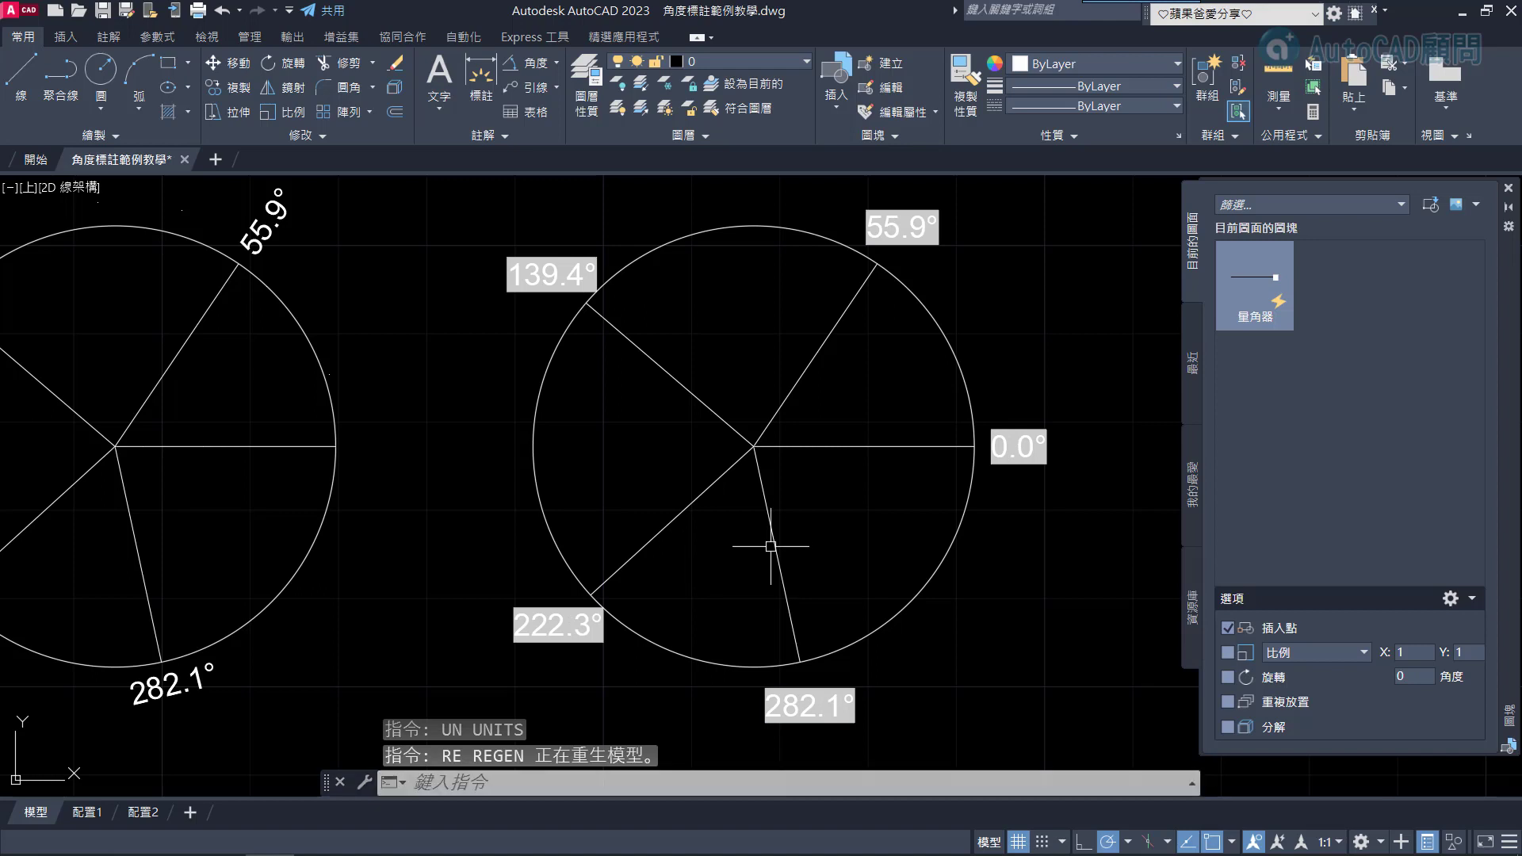
pyautogui.moveTo(558, 625)
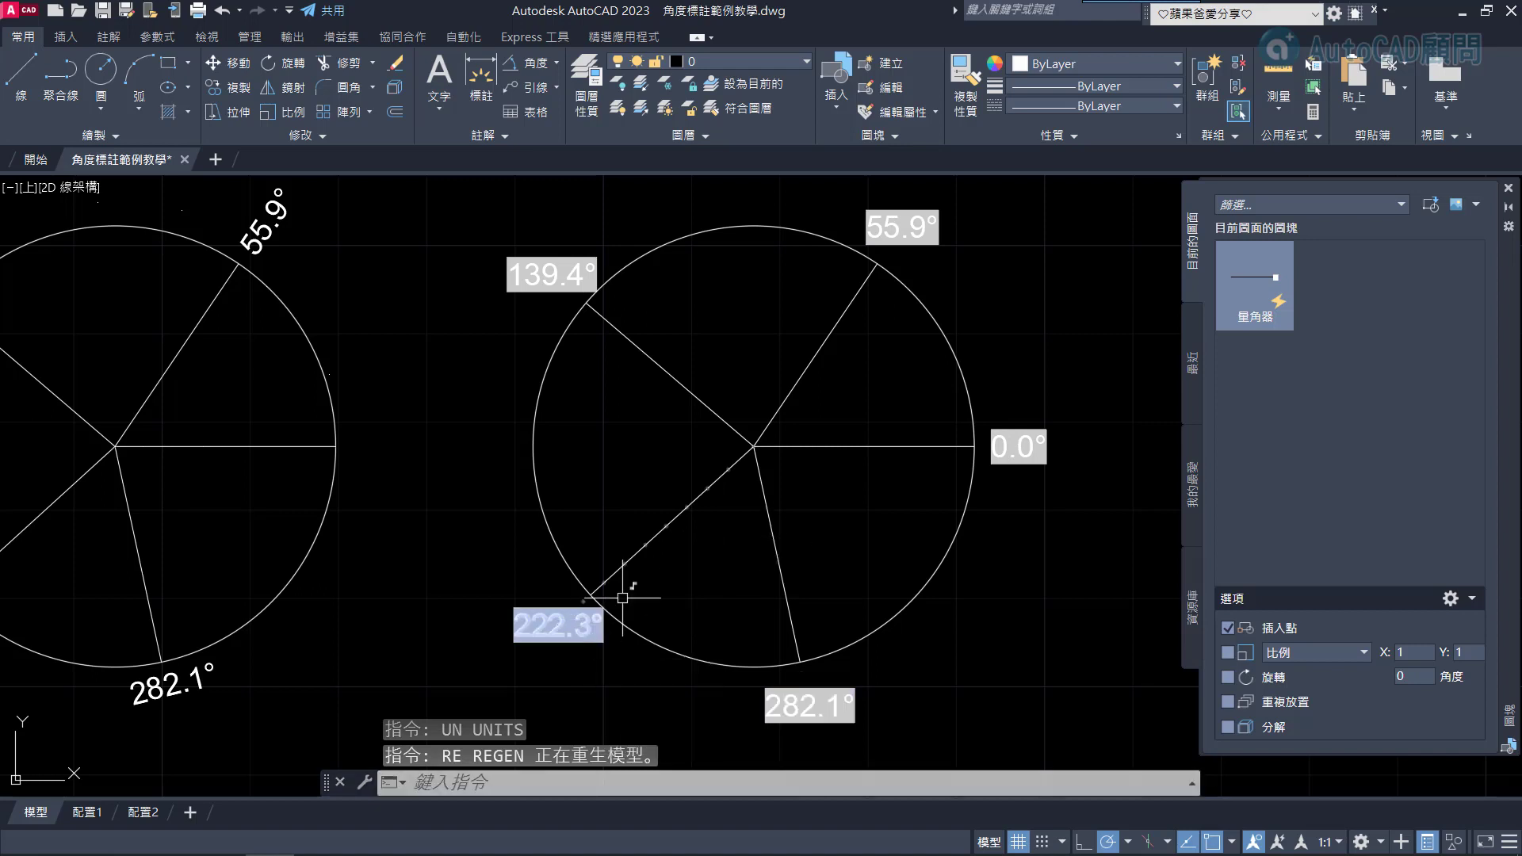
# Turn off Display background of fields in Options > User Preferences
pyautogui.rightClick(717, 298)
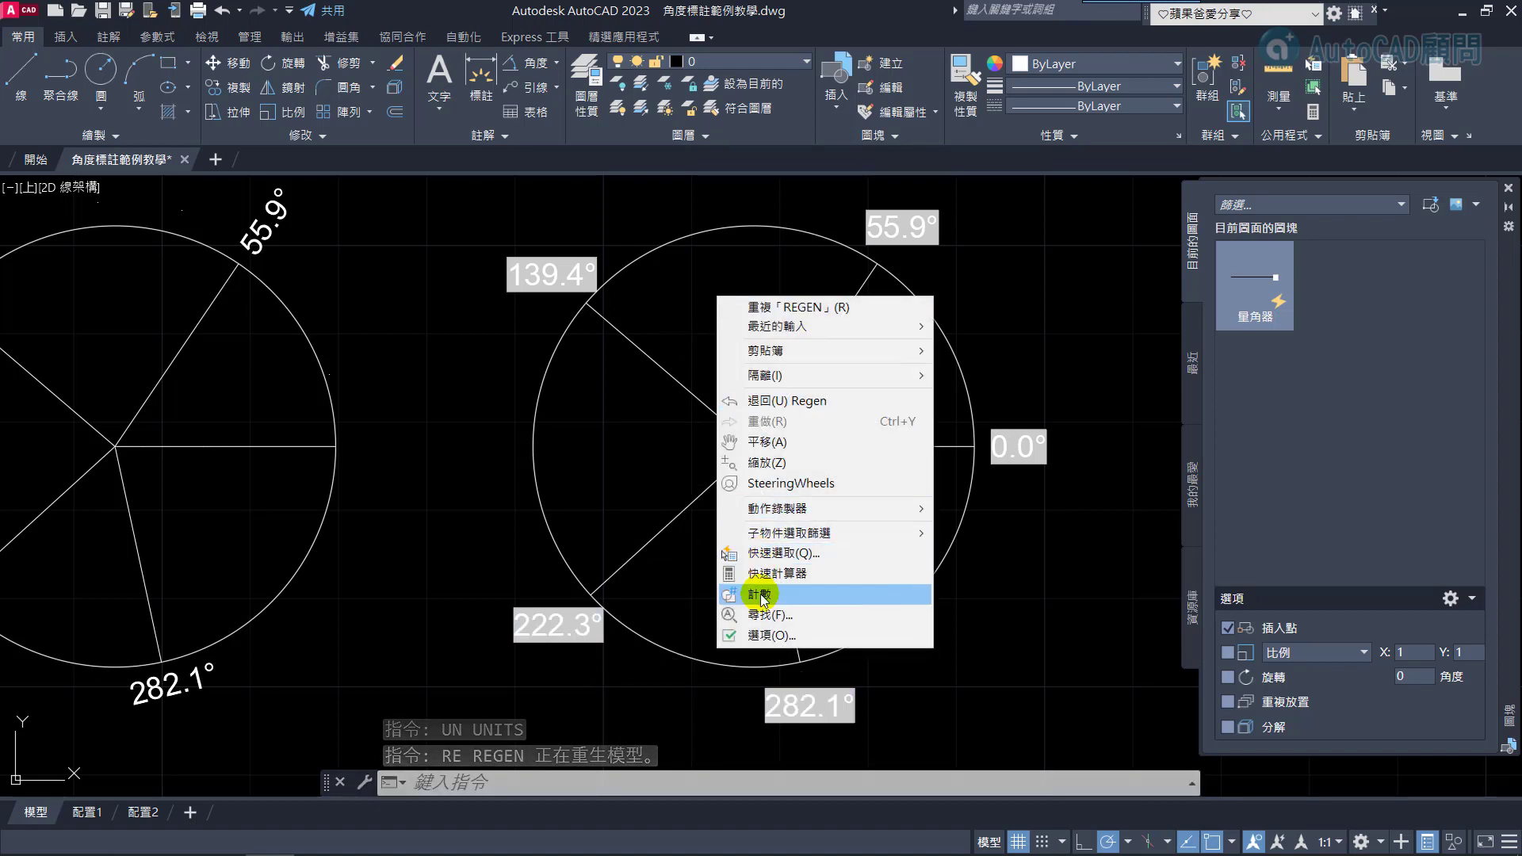
pyautogui.click(765, 632)
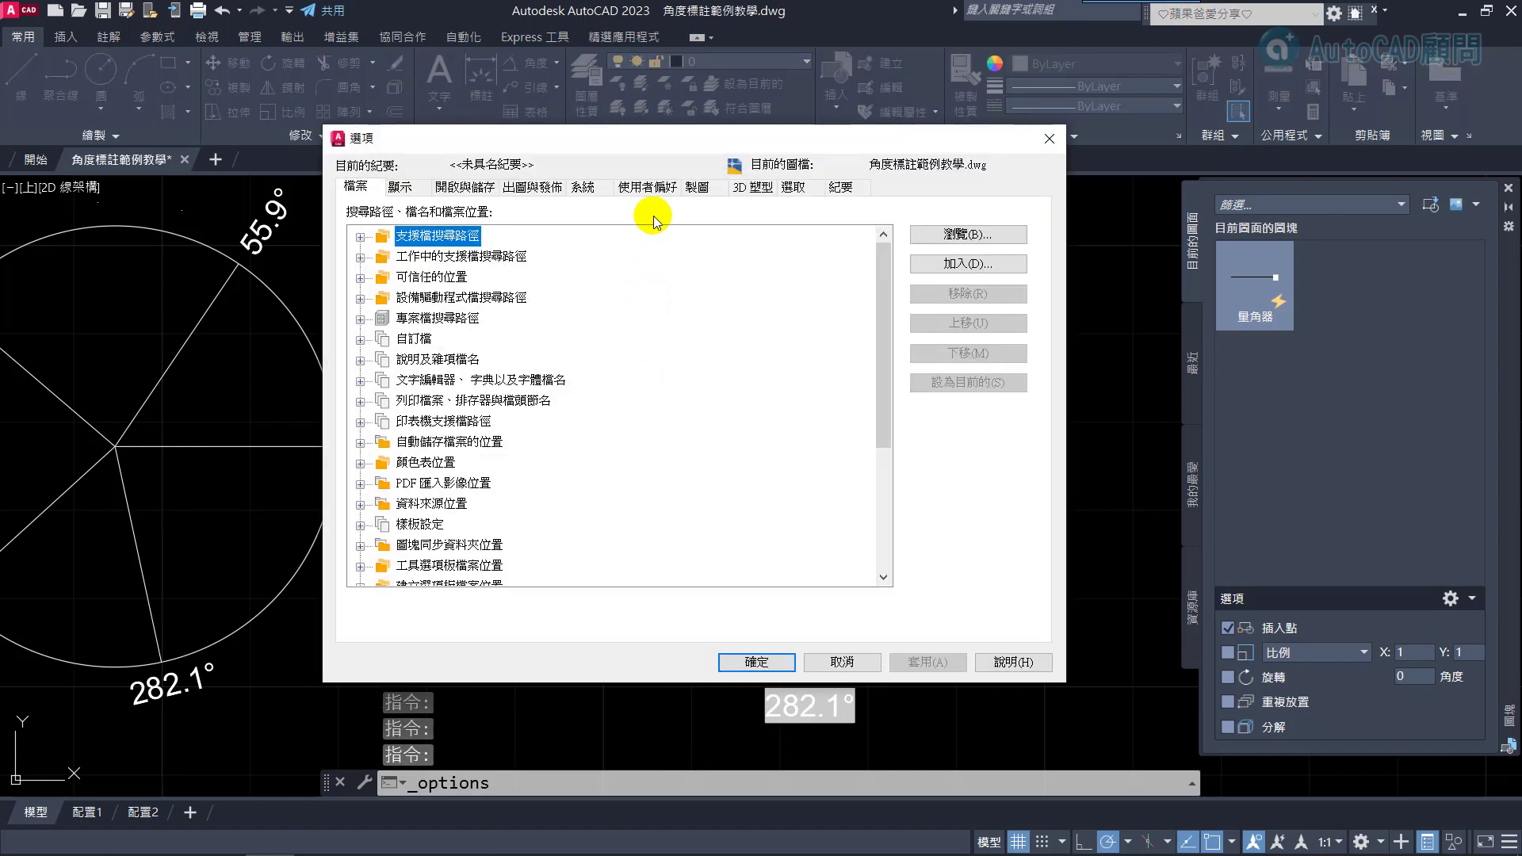
pyautogui.click(647, 192)
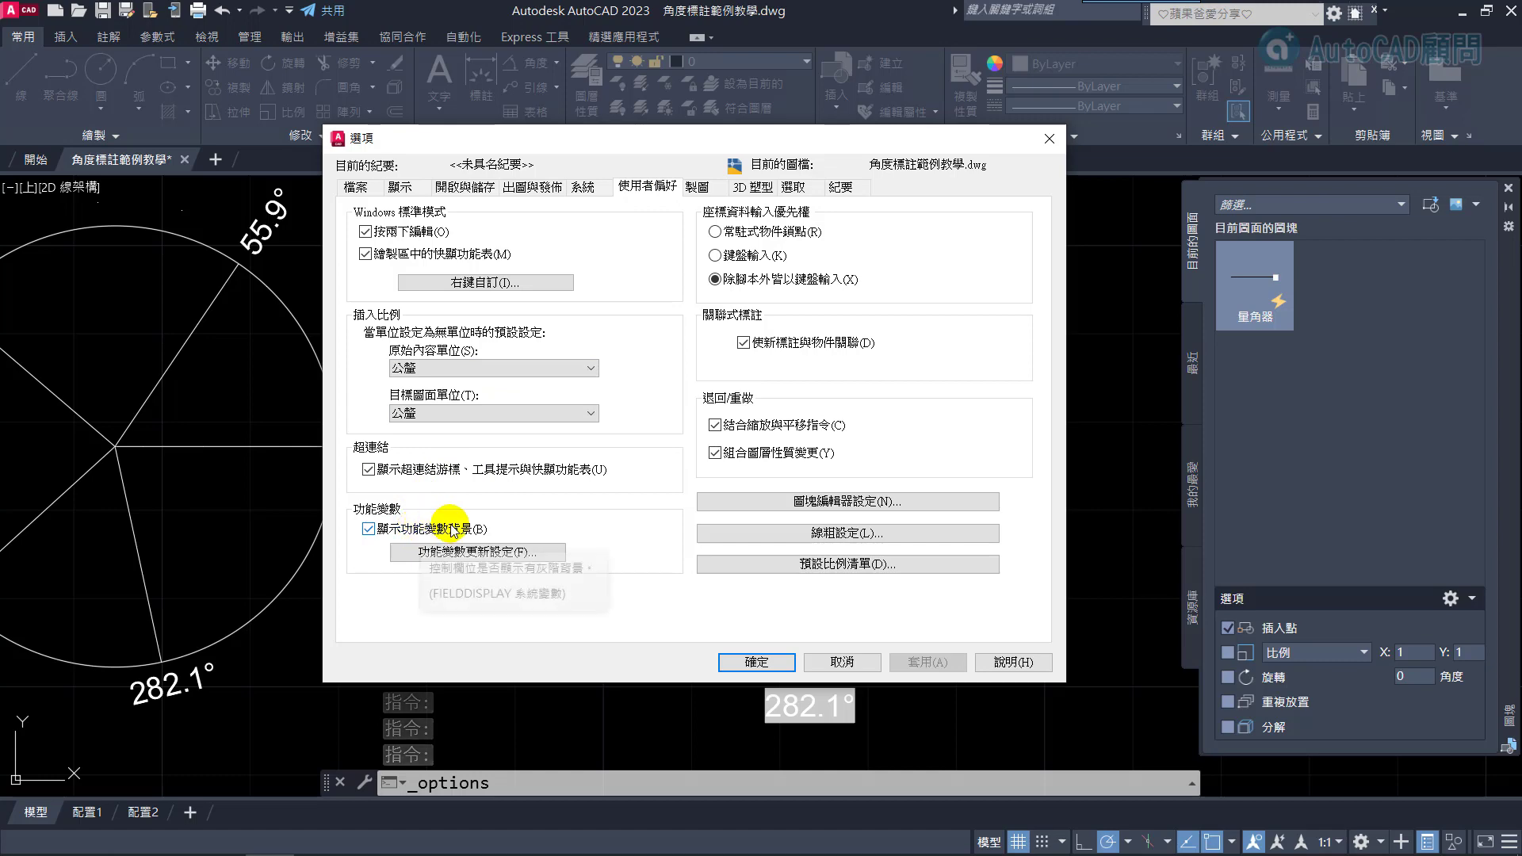
pyautogui.click(373, 528)
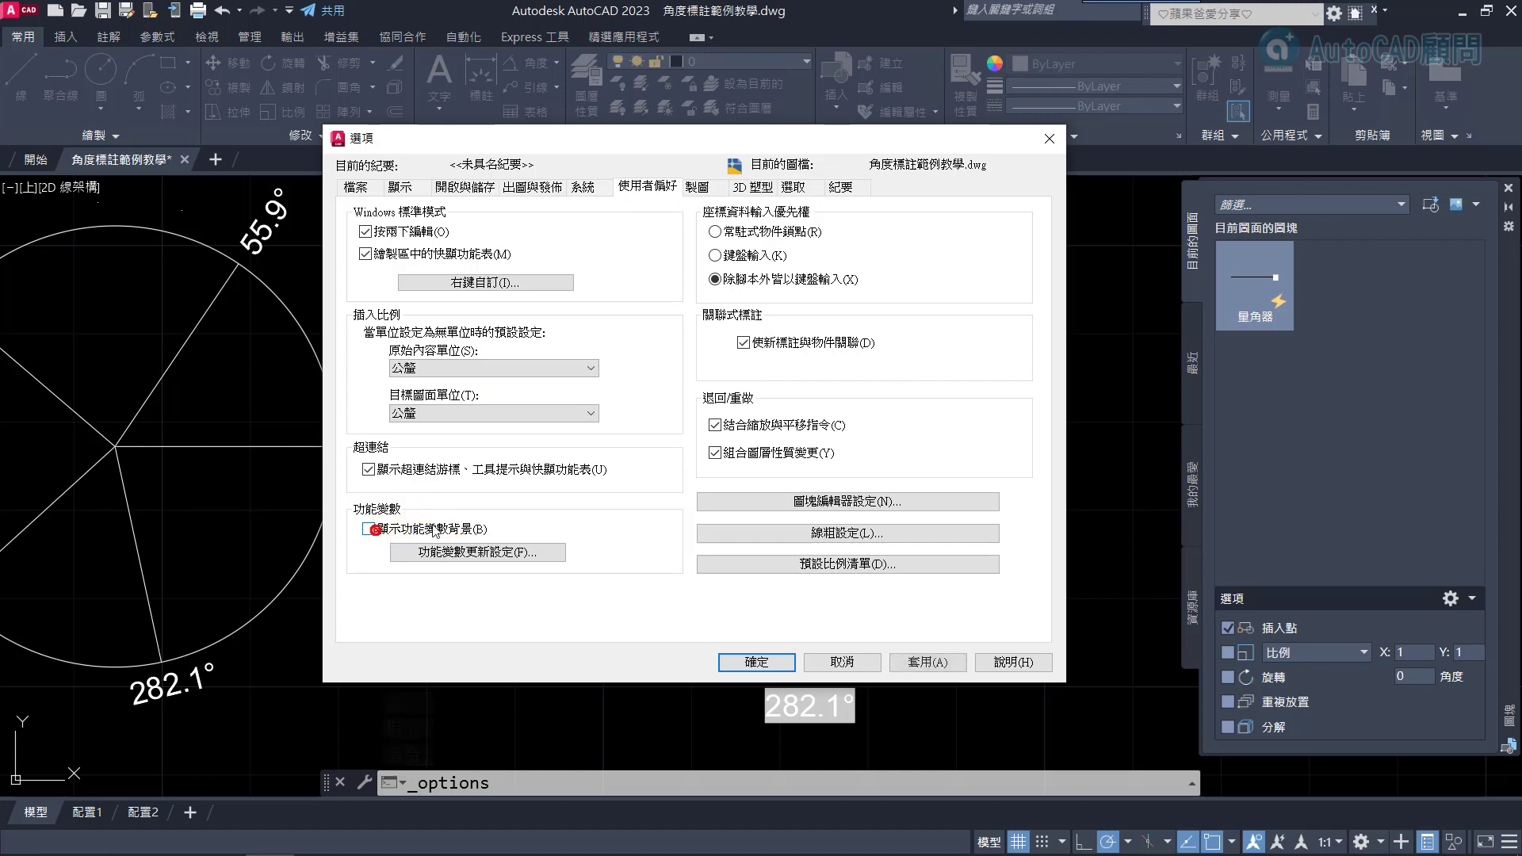
pyautogui.click(760, 663)
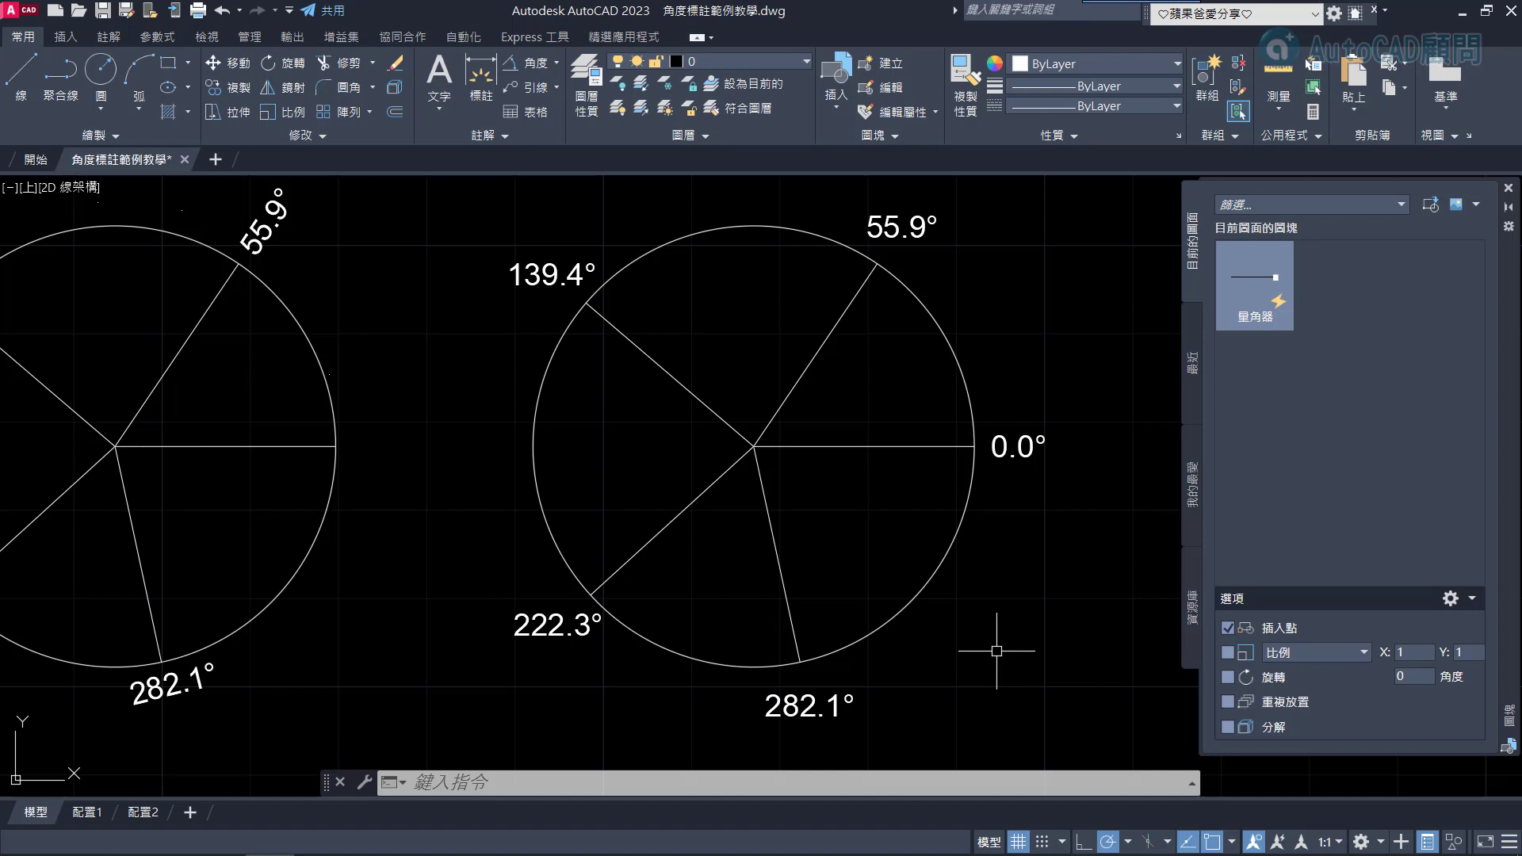
pyautogui.moveTo(893, 587); pyautogui.dragTo(1014, 620, button='middle')
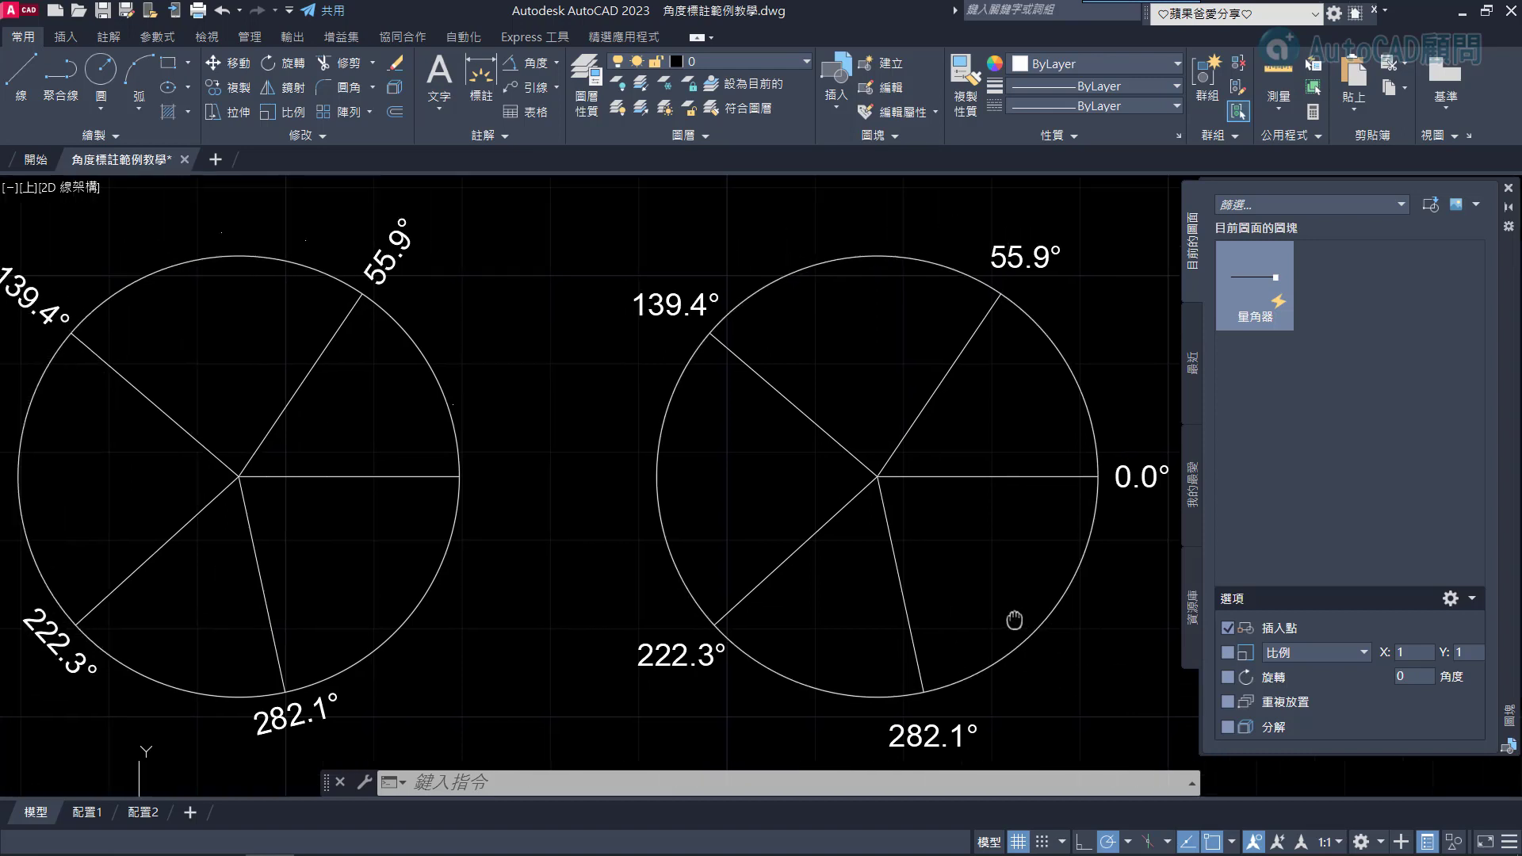